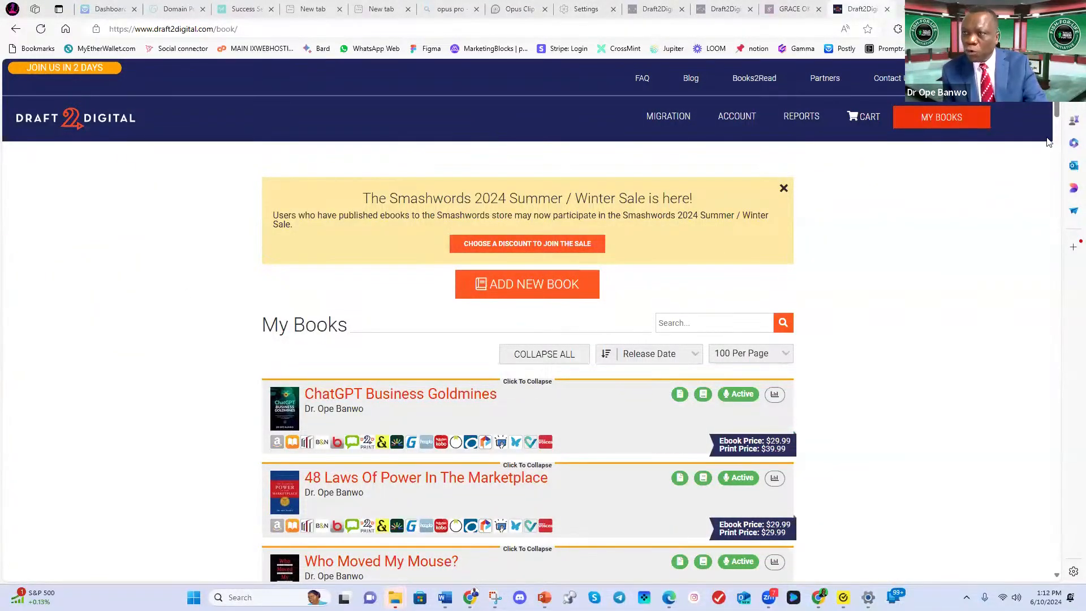
Look through the whole My Books list, reviewing each title's formats, prices and distribution retailers.
mouse_move(1059, 114)
mouse_down()
mouse_move(1058, 150)
mouse_move(1054, 96)
mouse_up()
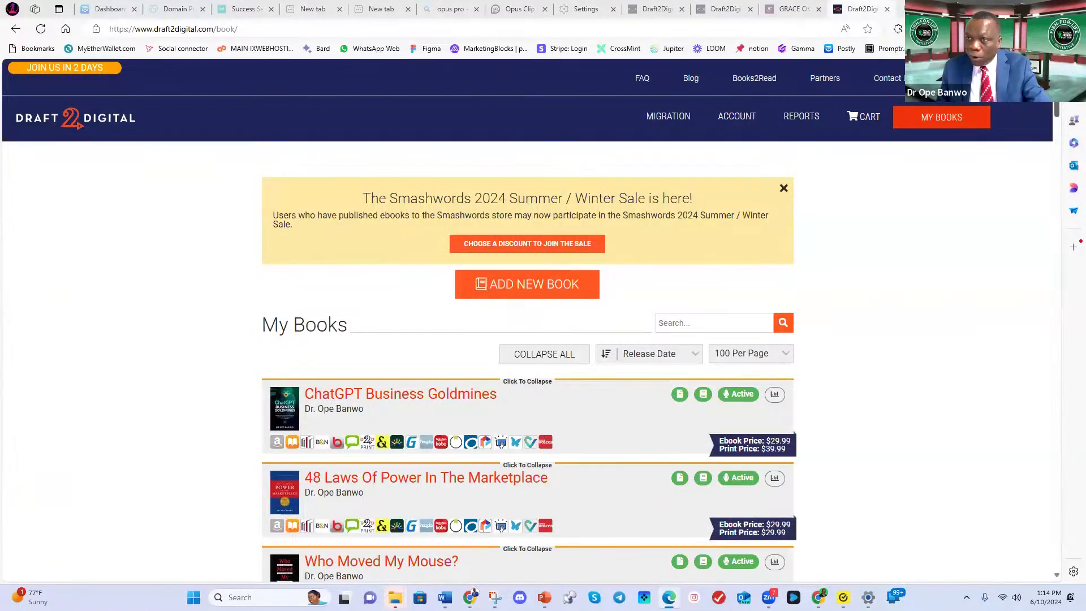
scroll(1064, 154, down, 11)
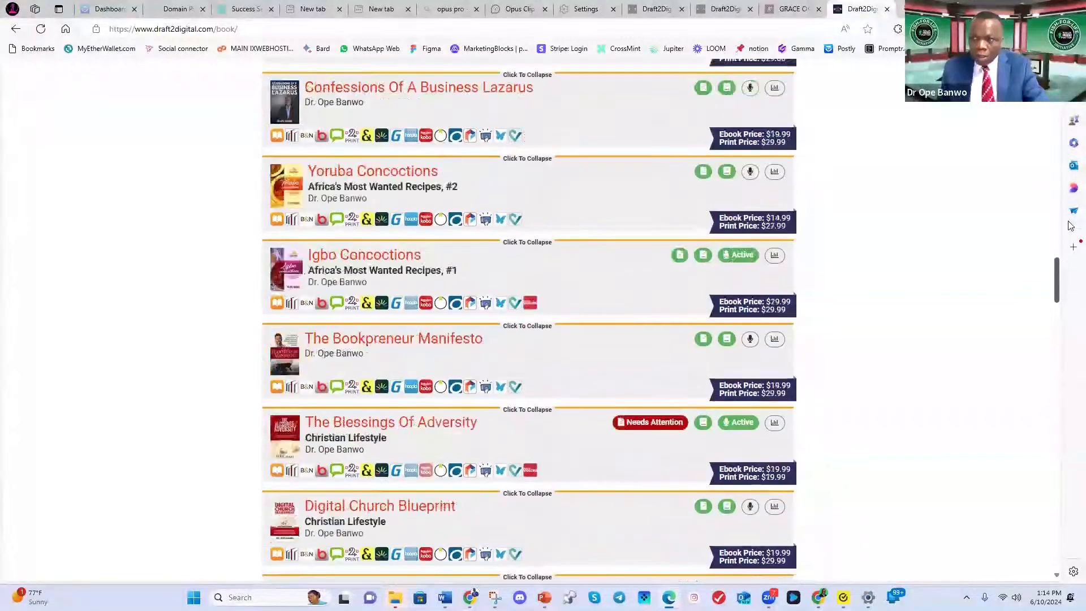
scroll(1071, 361, down, 20)
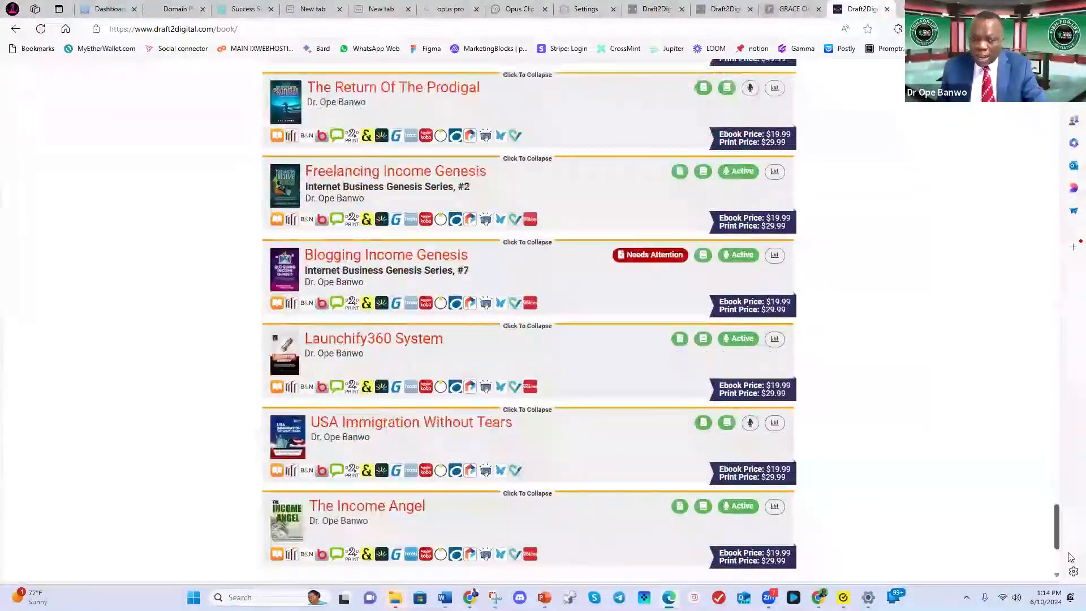
scroll(1071, 550, up, 20)
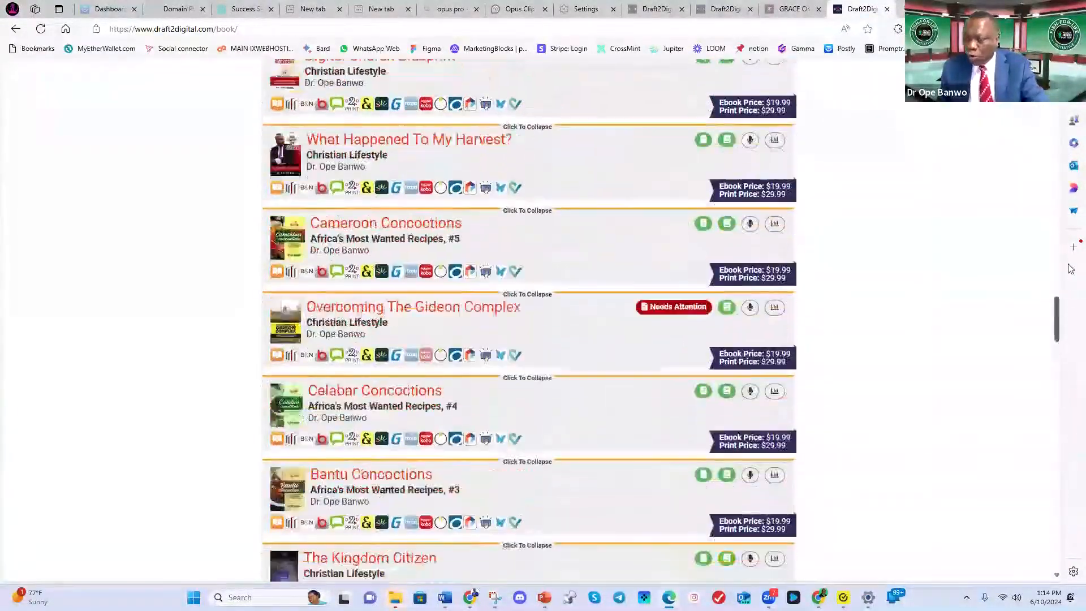
scroll(1070, 204, up, 15)
scroll(1071, 204, up, 3)
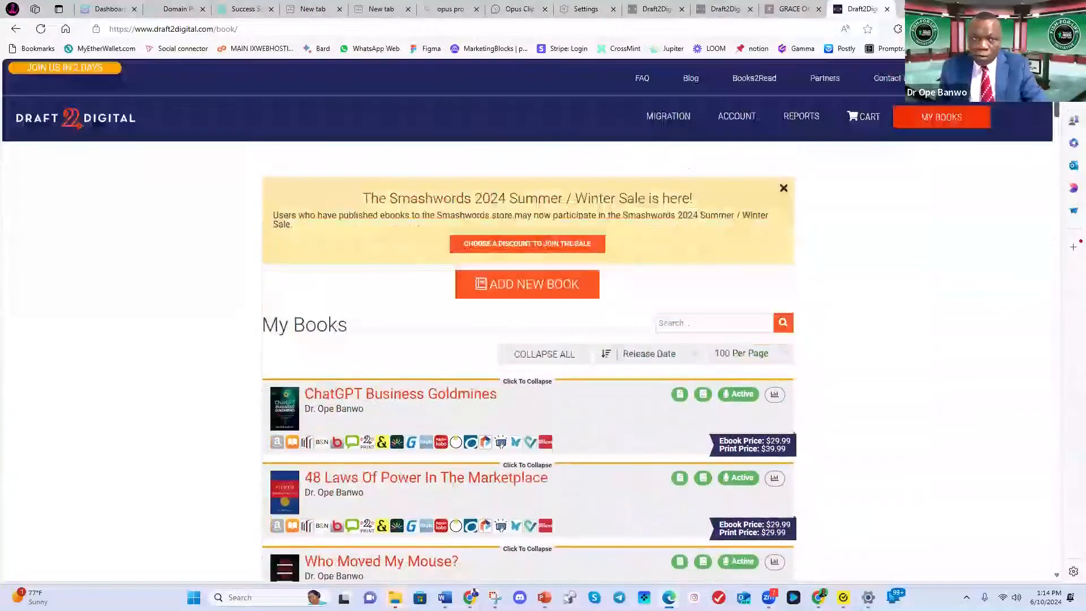
scroll(530, 368, down, 6)
scroll(529, 368, up, 6)
scroll(1063, 120, down, 3)
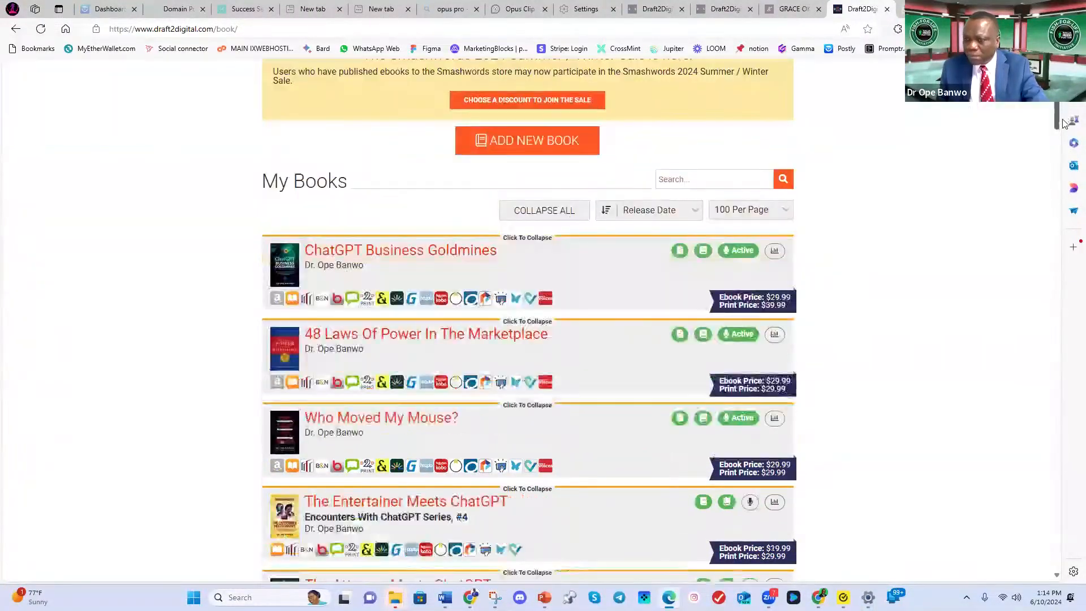
scroll(1064, 147, down, 20)
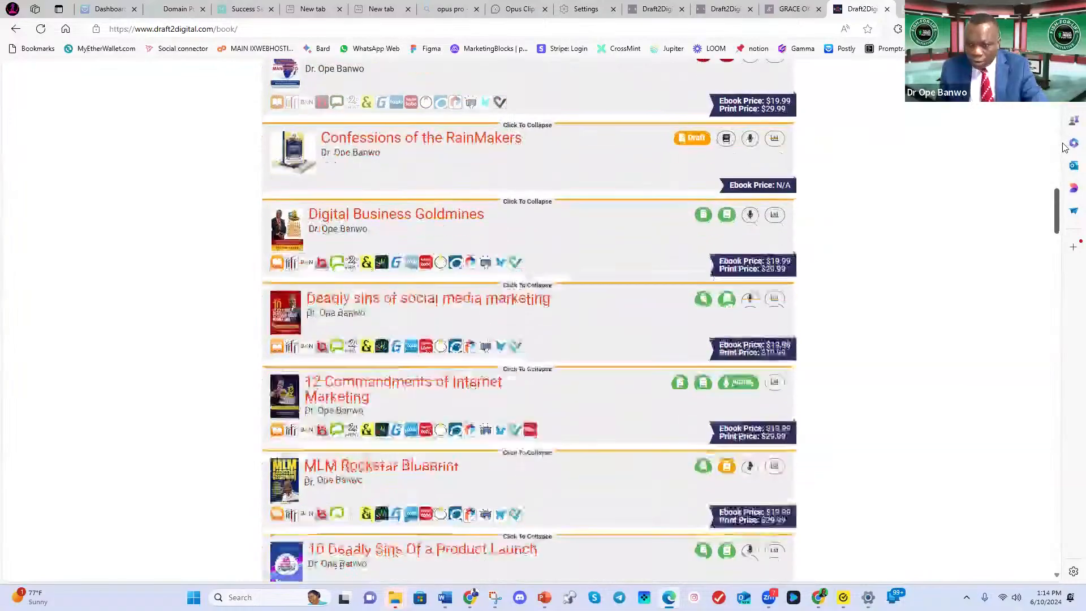
scroll(1064, 147, down, 12)
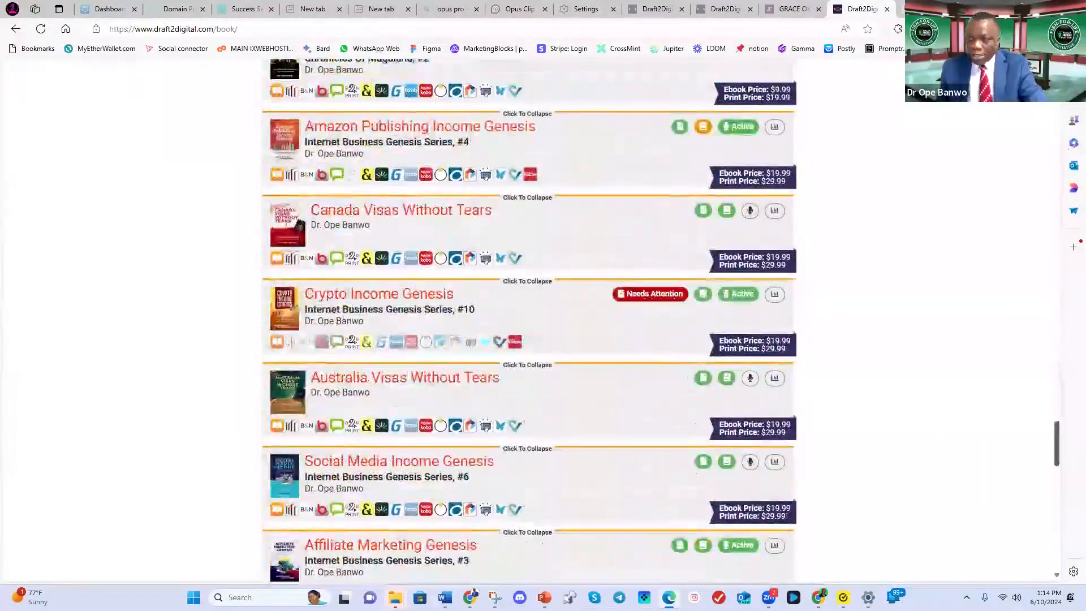
scroll(1064, 149, up, 15)
scroll(1064, 152, up, 15)
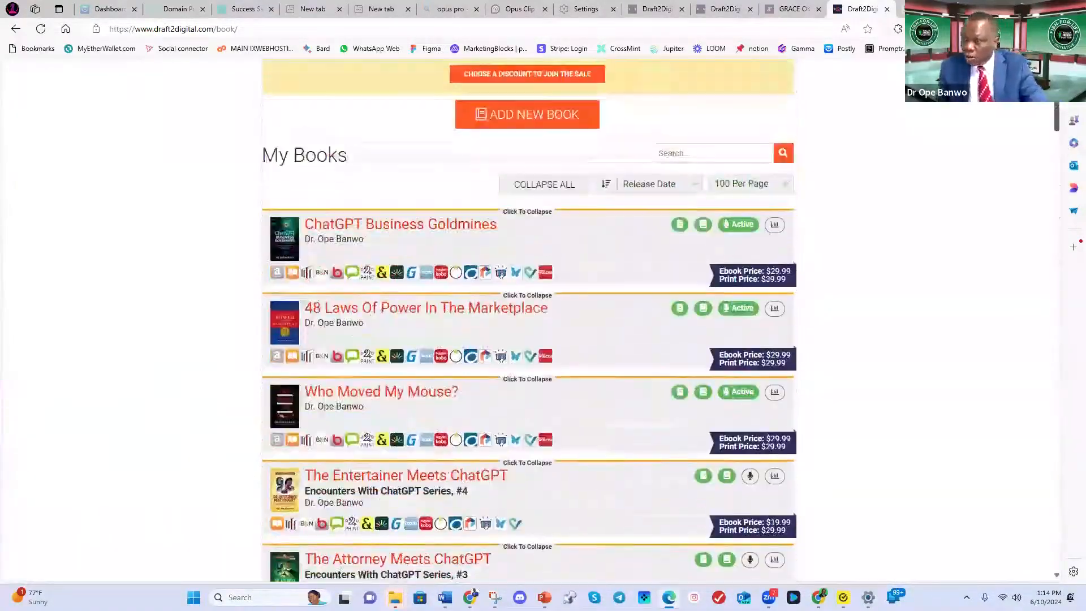
scroll(1064, 113, down, 3)
scroll(1062, 101, up, 2)
scroll(1063, 100, up, 2)
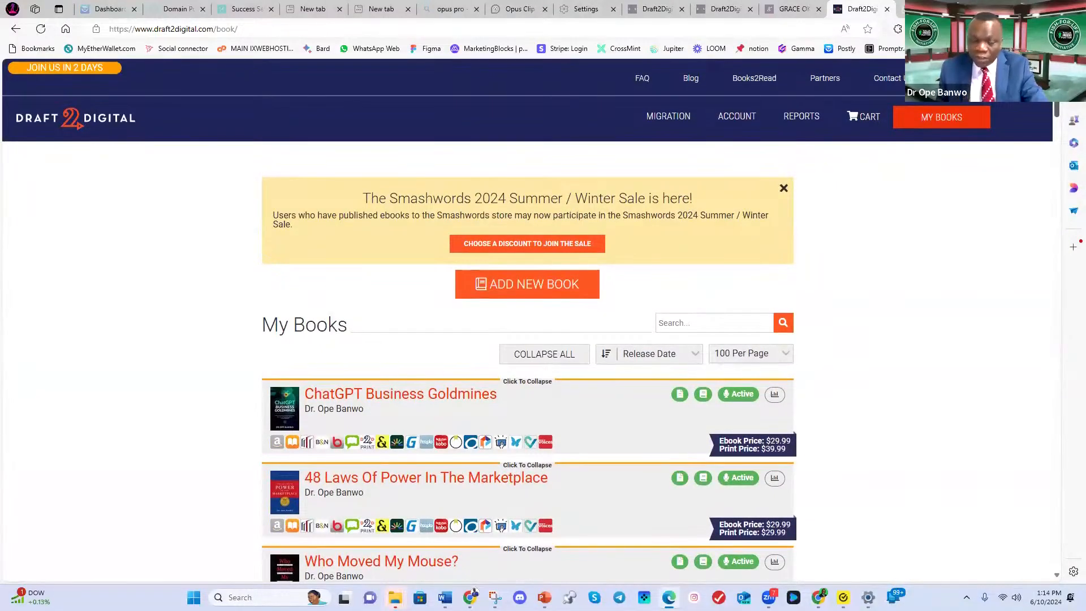
scroll(1062, 113, down, 4)
scroll(1062, 116, up, 1)
scroll(1061, 118, down, 2)
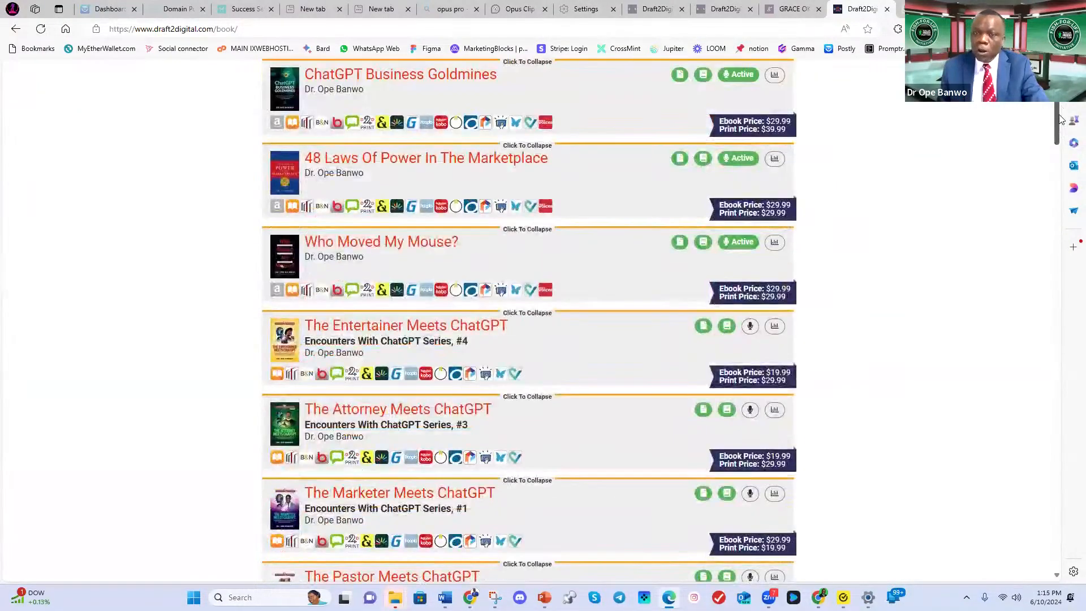
scroll(1062, 119, up, 5)
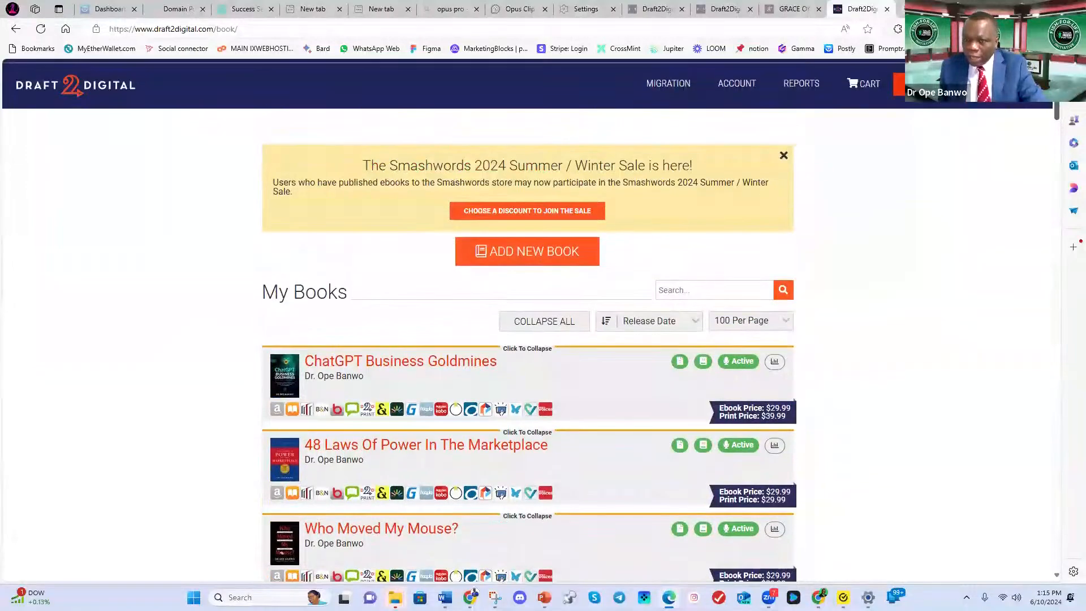
scroll(528, 316, up, 1)
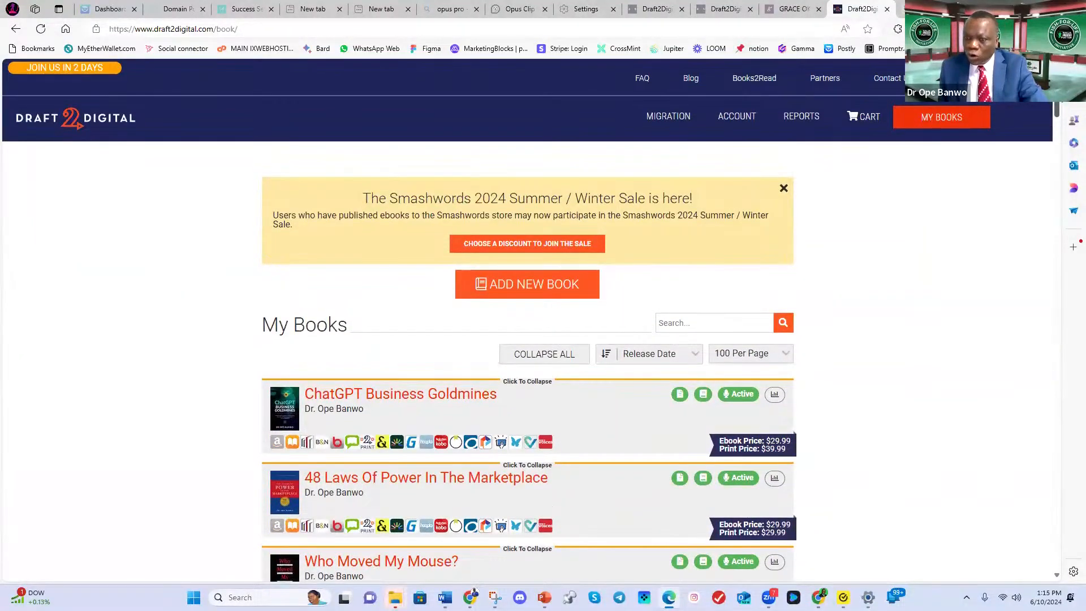
scroll(527, 339, down, 13)
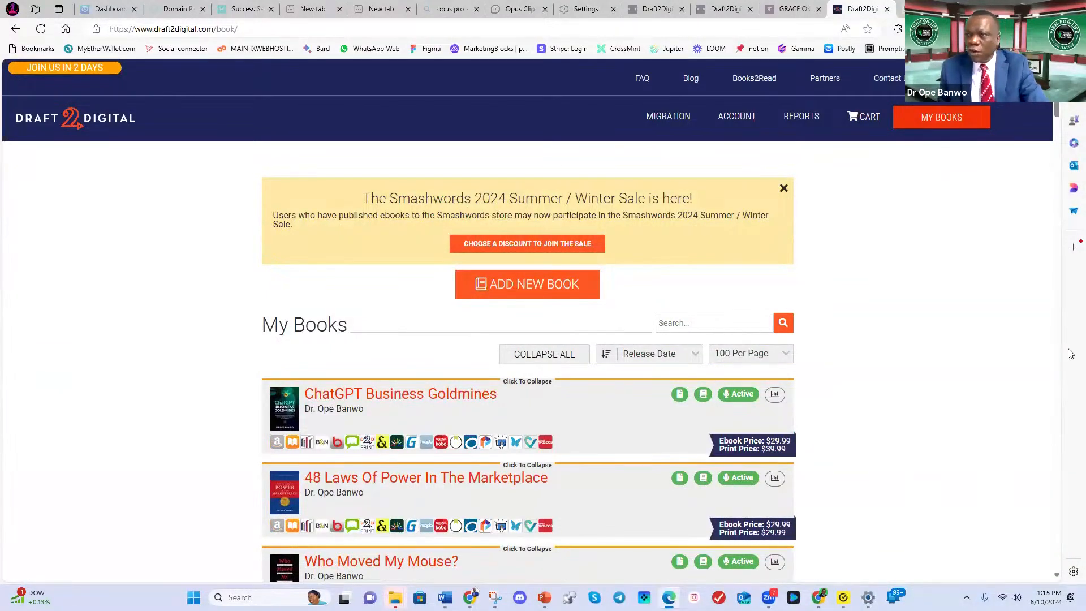
Open the details page of the book ChatGPT Business Goldmines from the book list.
mouse_move(1060, 113)
mouse_down()
mouse_move(1055, 164)
mouse_move(1050, 113)
mouse_move(1054, 133)
mouse_up()
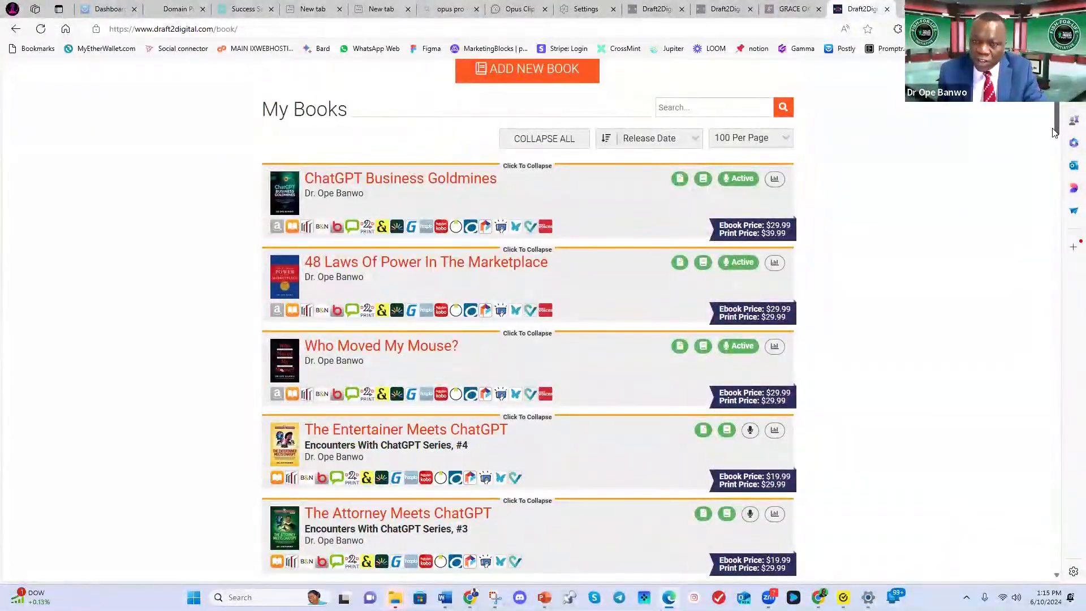
scroll(1055, 132, down, 1)
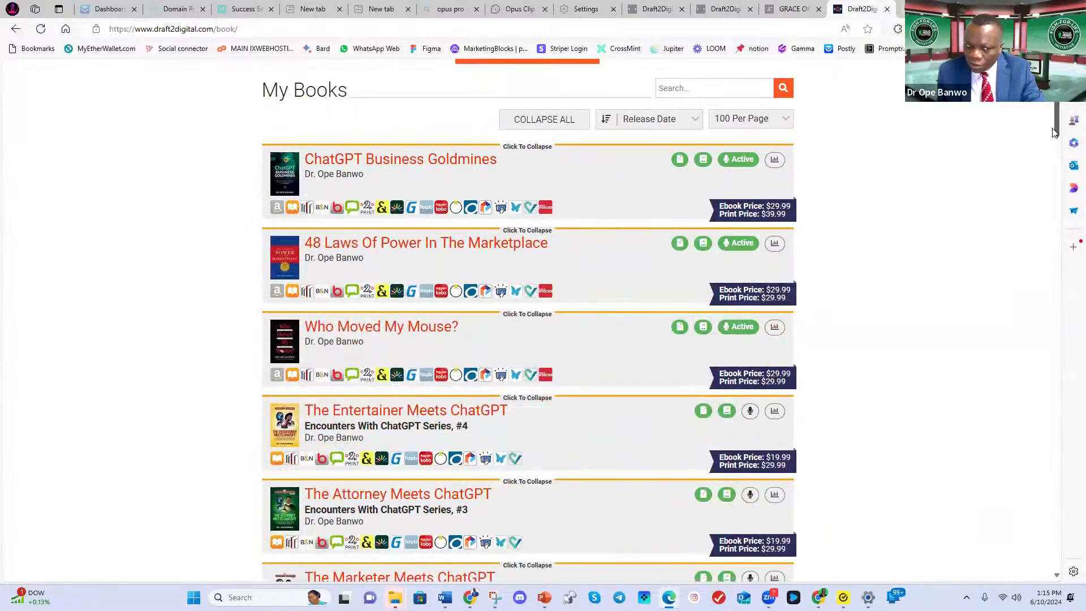
drag(1054, 133, 1054, 124)
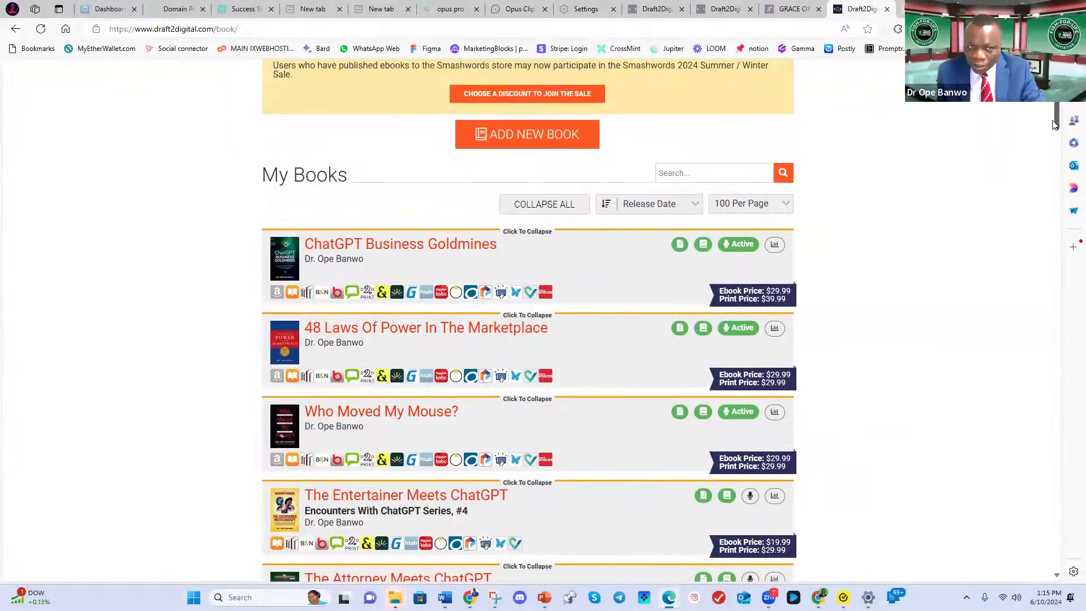
click(425, 253)
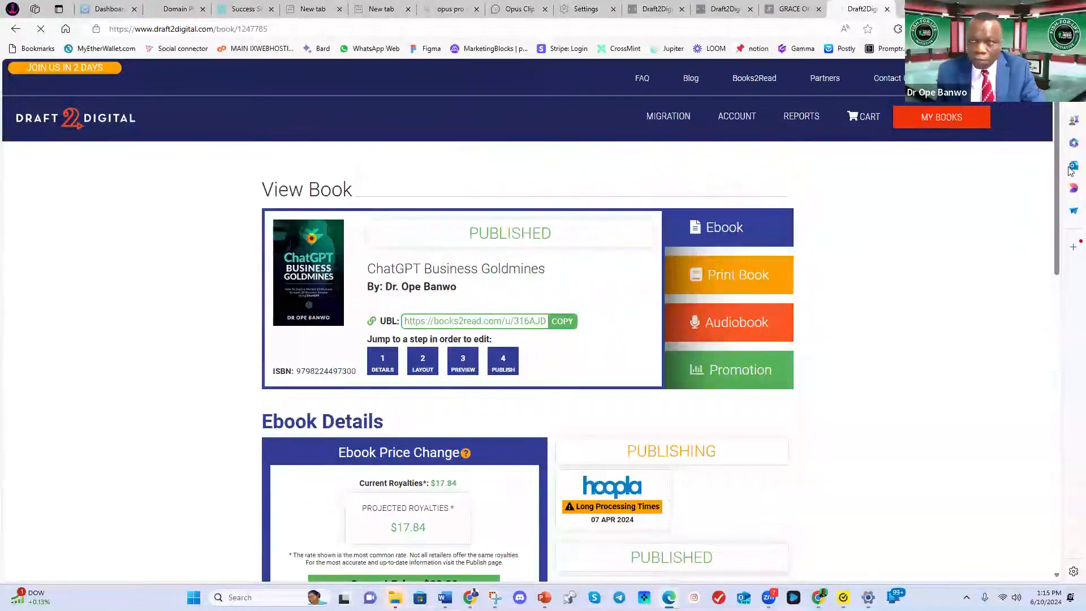
Examine the ebook's publishing status, price and royalty details, and the retailers it is distributed to.
scroll(1055, 119, down, 5)
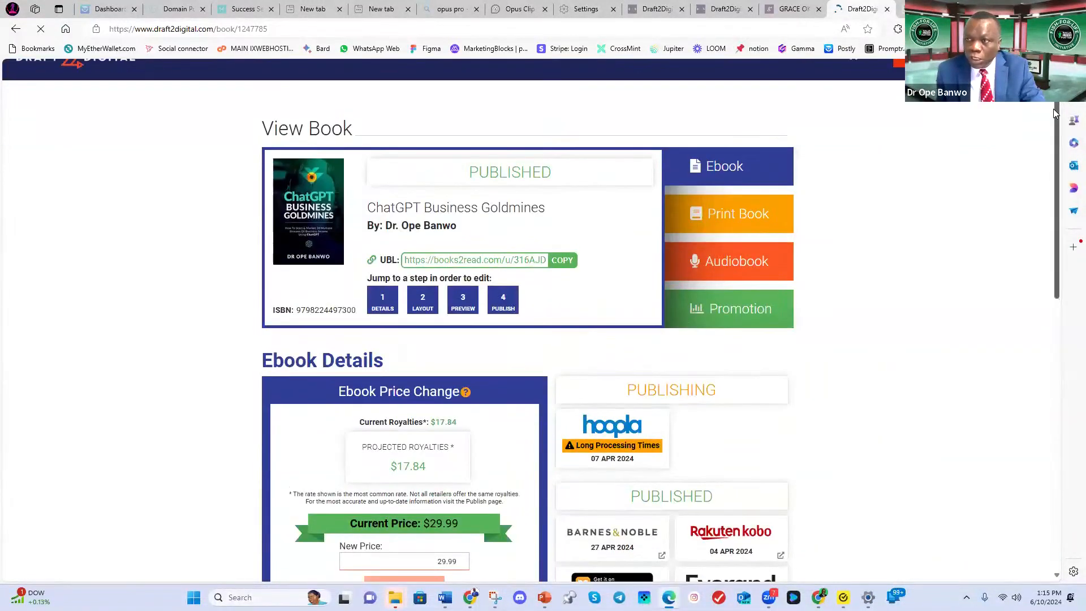
scroll(1071, 131, up, 4)
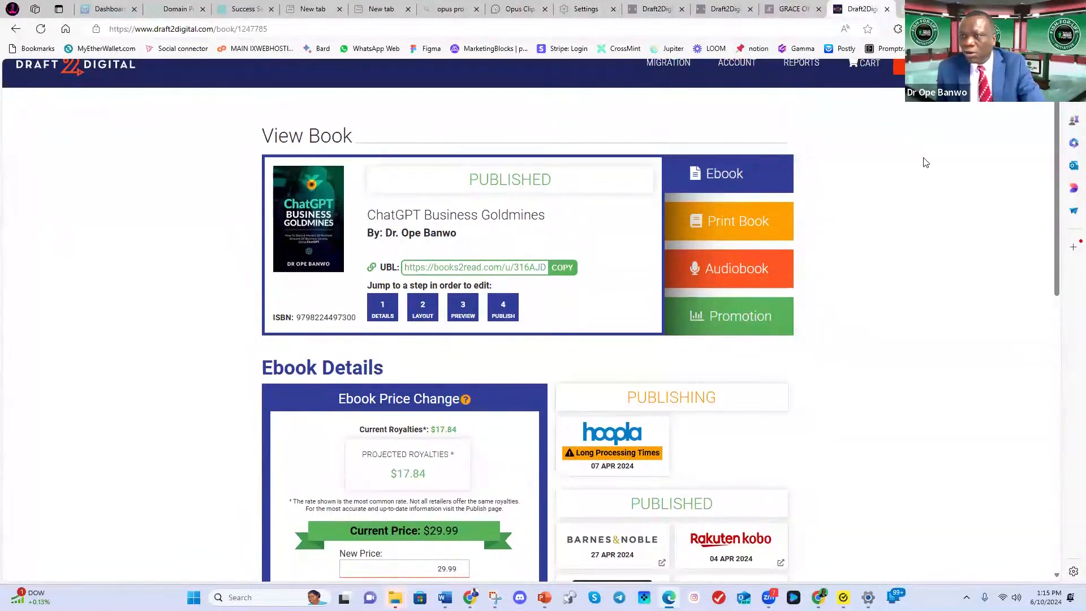
drag(1056, 128, 1056, 130)
scroll(1057, 145, down, 4)
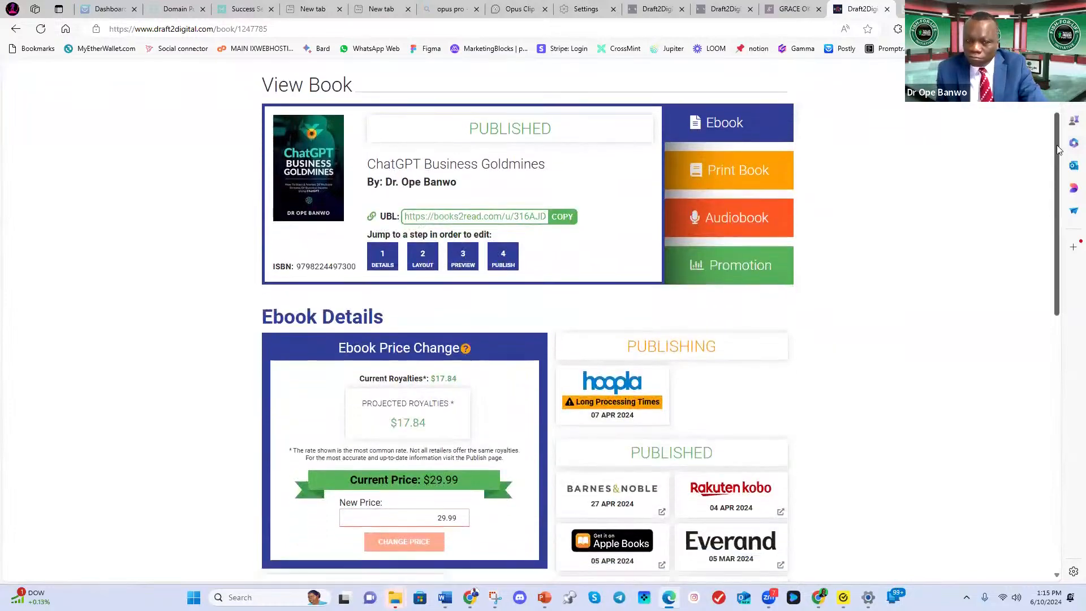
scroll(1063, 145, down, 3)
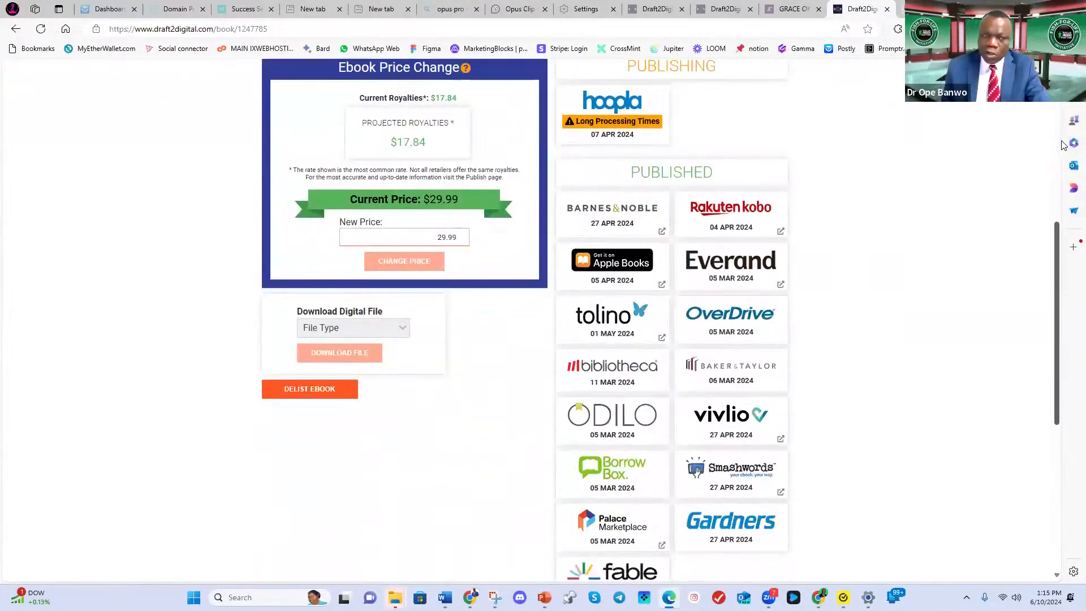
scroll(1063, 145, up, 7)
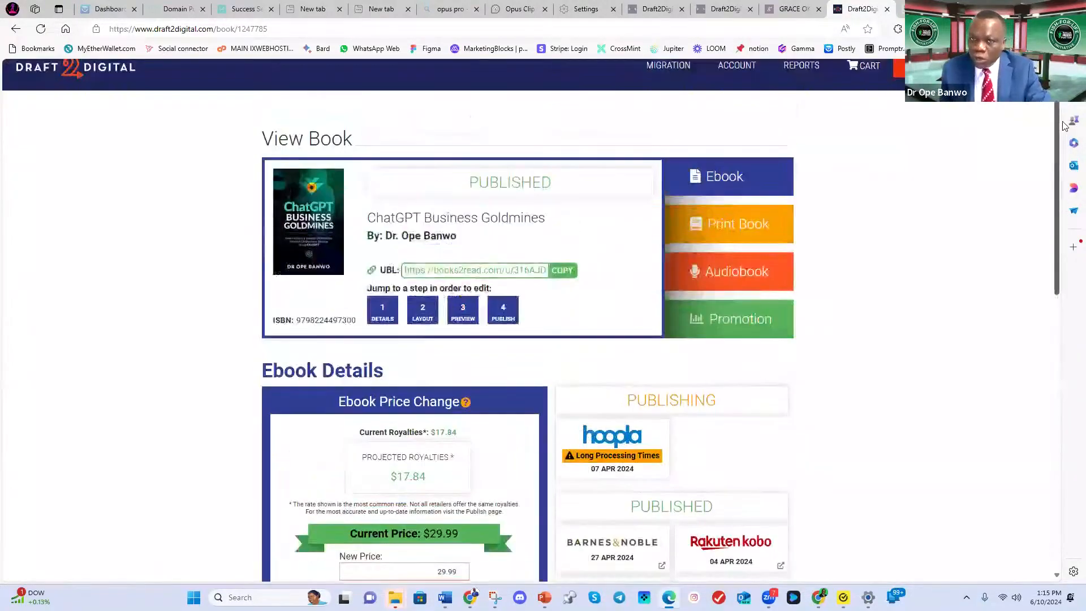
drag(1069, 115, 1069, 101)
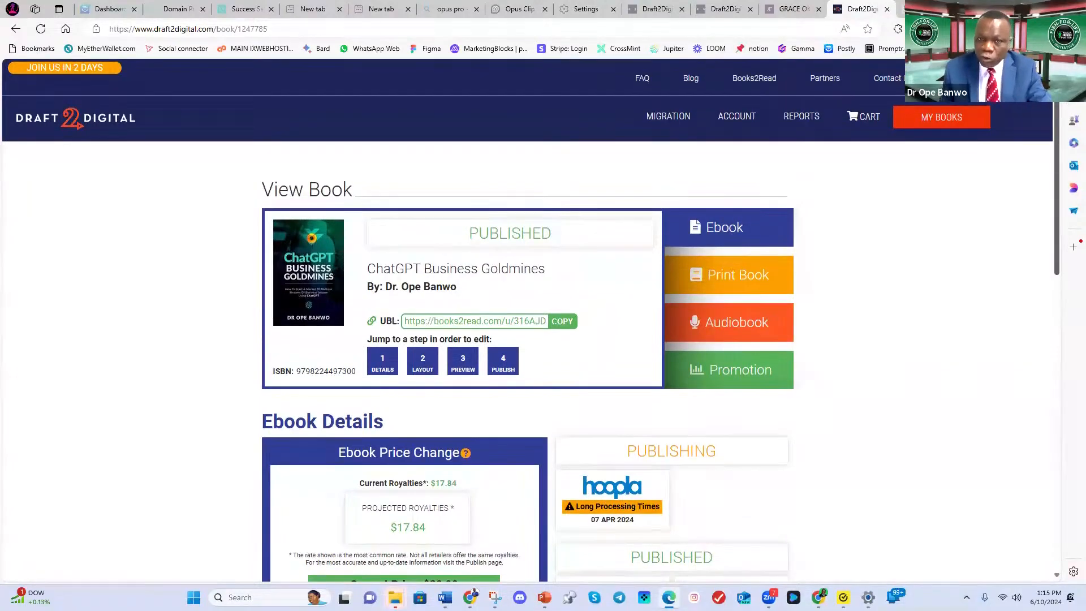
Show the file types offered for downloading the ebook's digital file.
scroll(1065, 154, down, 6)
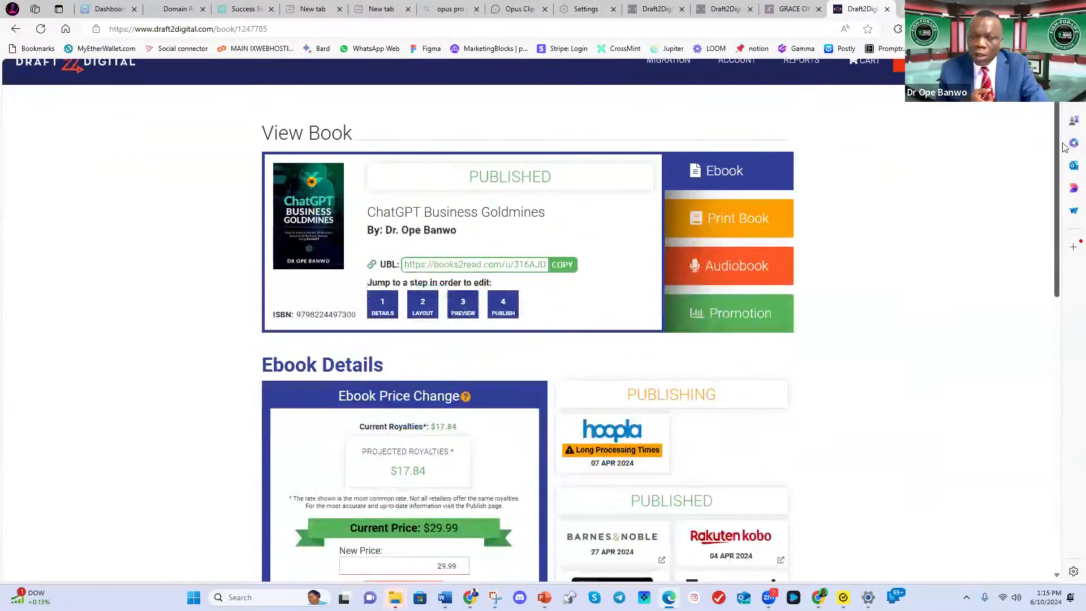
scroll(1065, 154, down, 2)
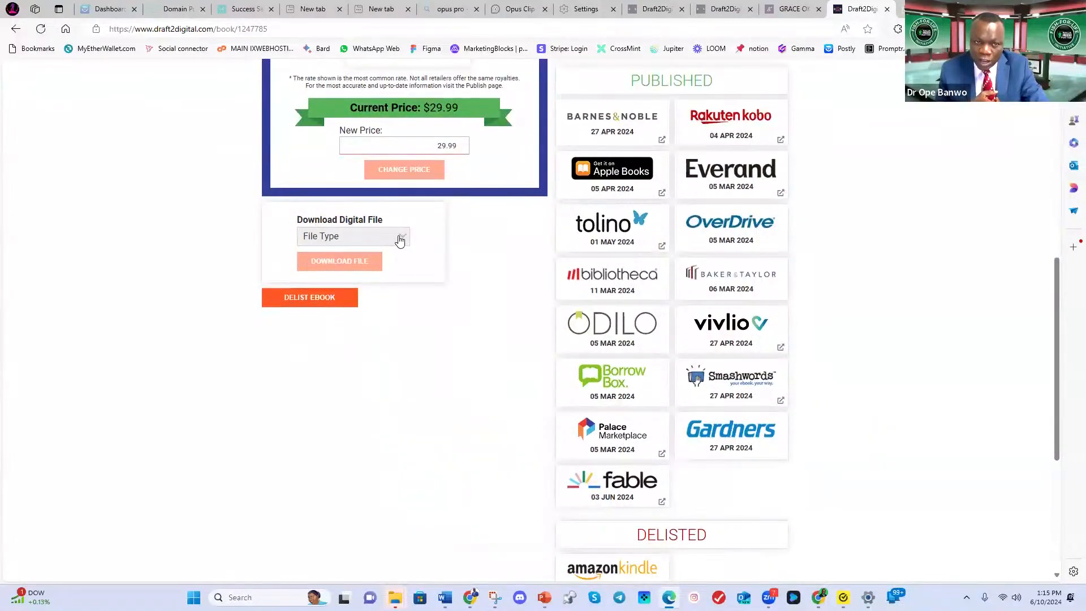
click(401, 240)
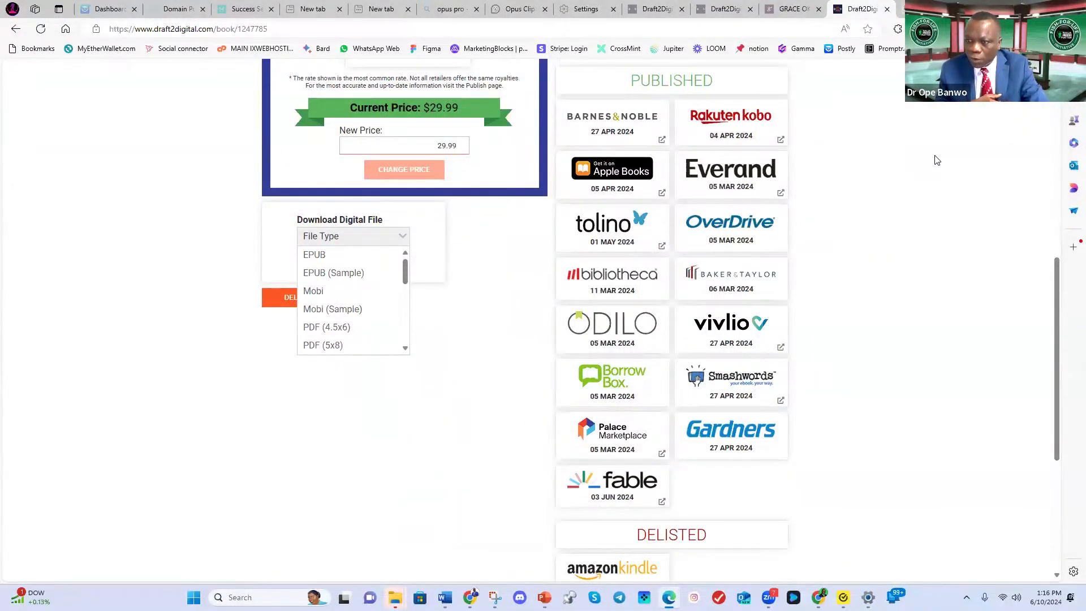
drag(1056, 396, 1059, 165)
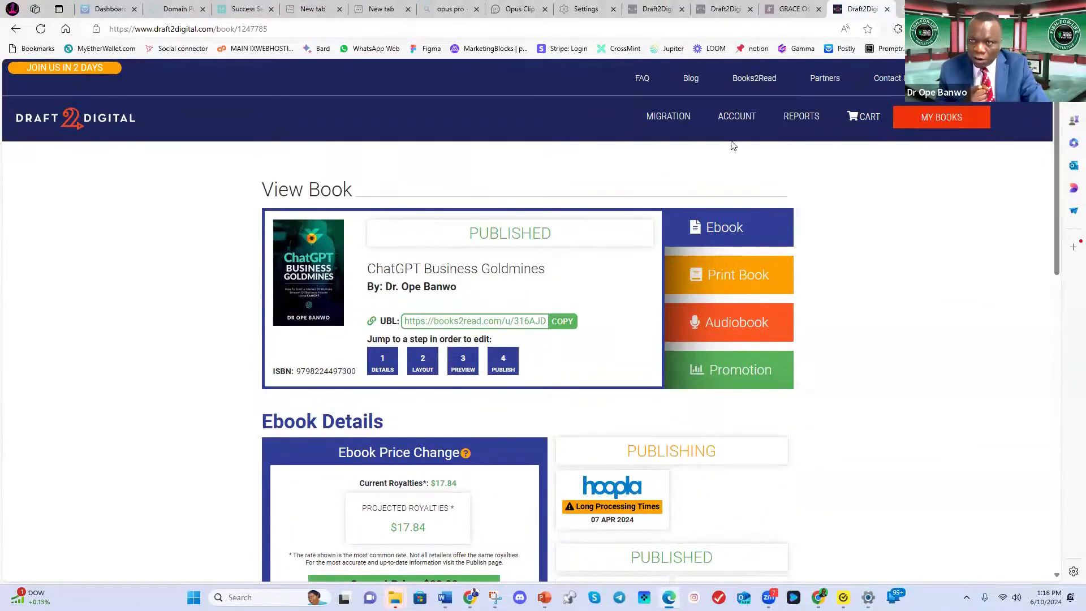
Return to the My Books list and review the titles with their formats and prices.
click(912, 123)
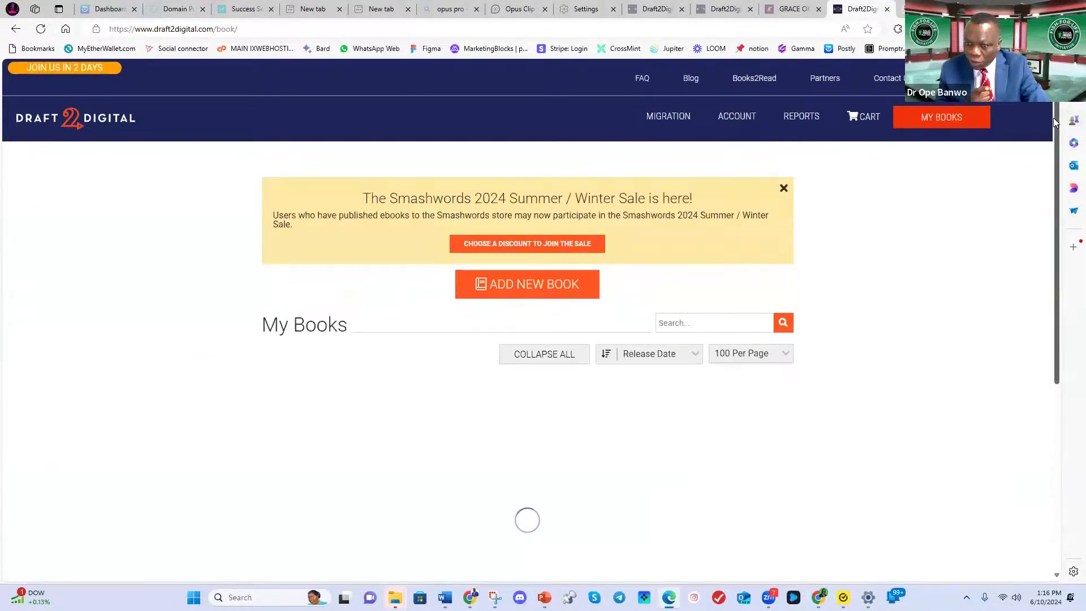
scroll(1054, 124, down, 1)
scroll(1053, 147, down, 1)
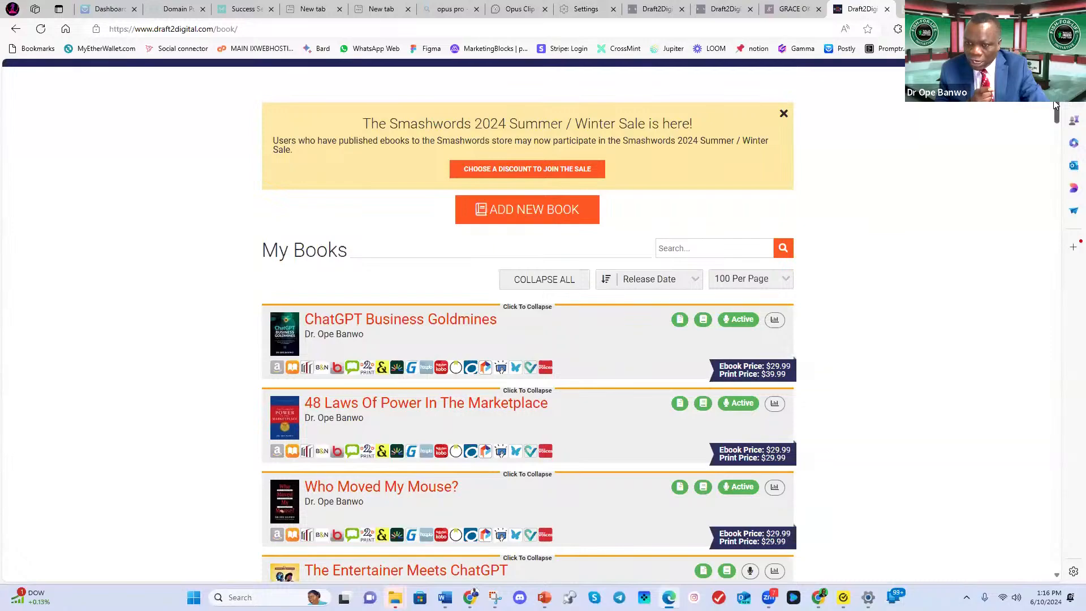
scroll(1056, 108, down, 2)
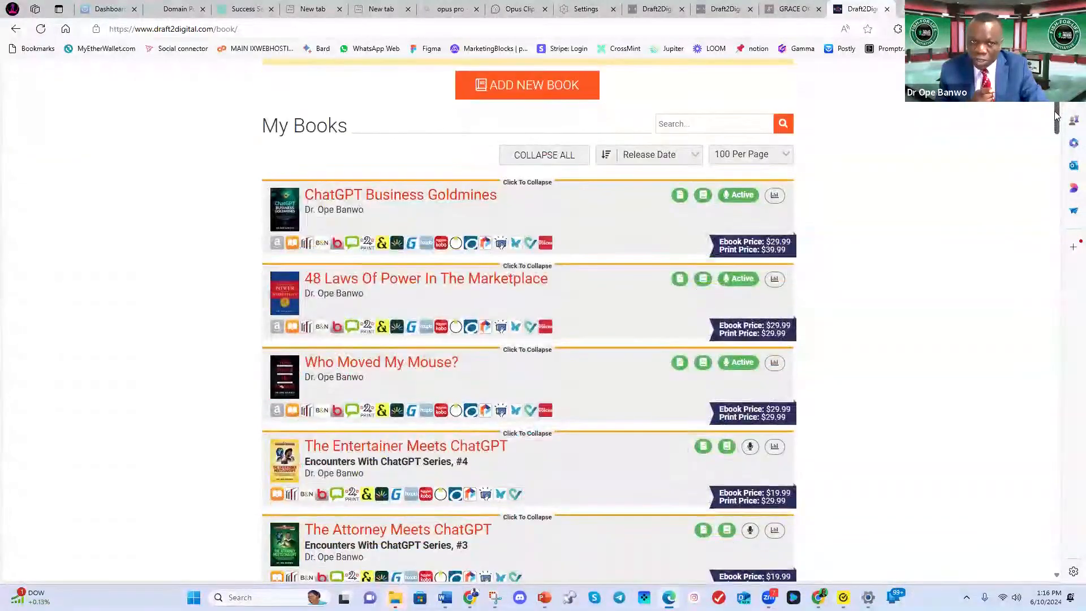
scroll(1056, 116, down, 1)
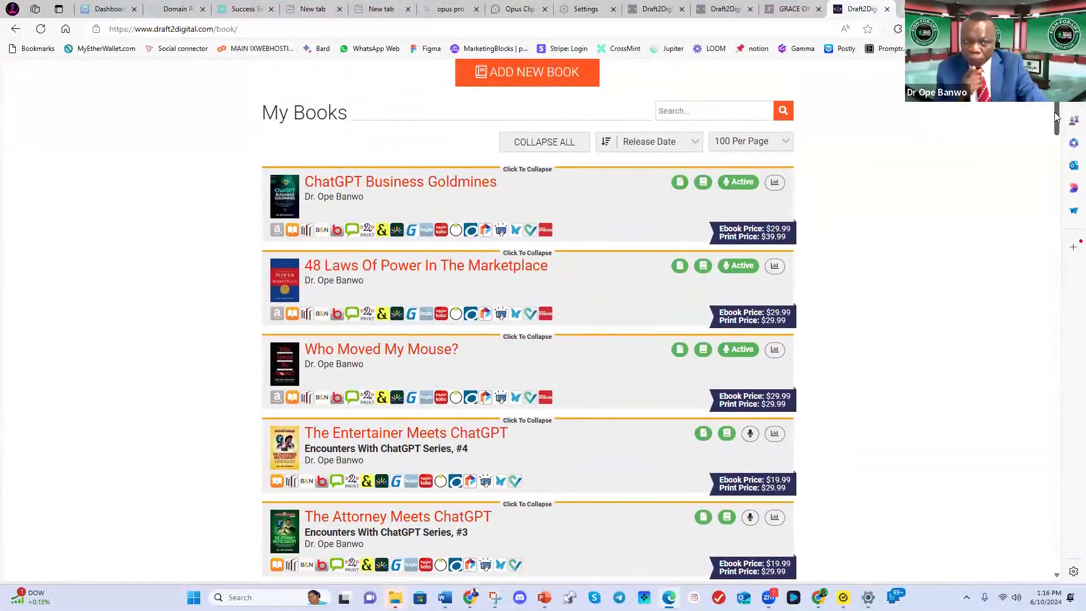
scroll(1056, 116, down, 8)
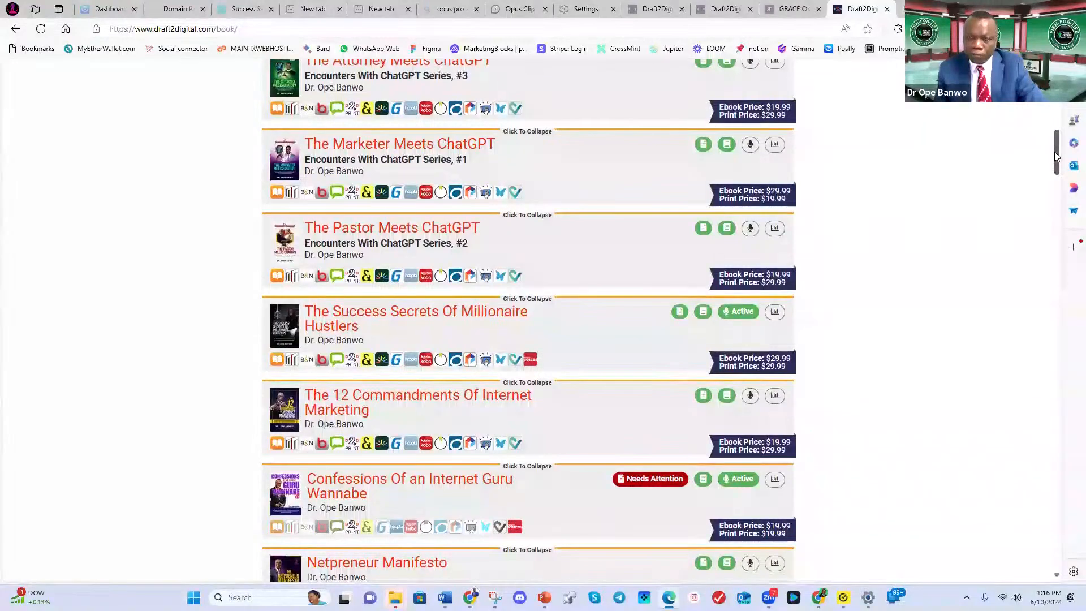
drag(1055, 156, 1059, 168)
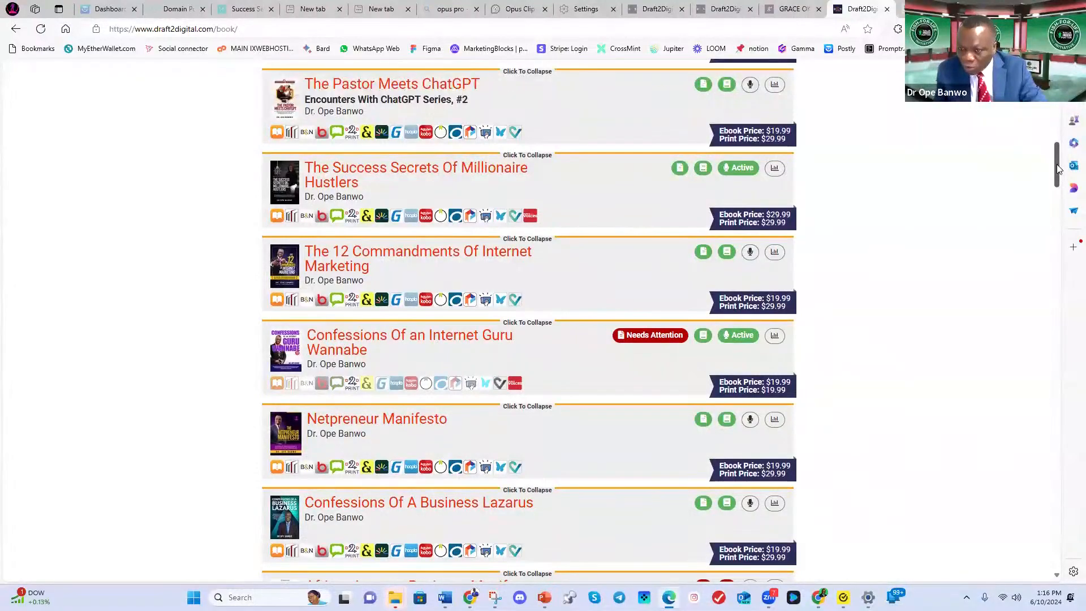
drag(1058, 168, 1054, 122)
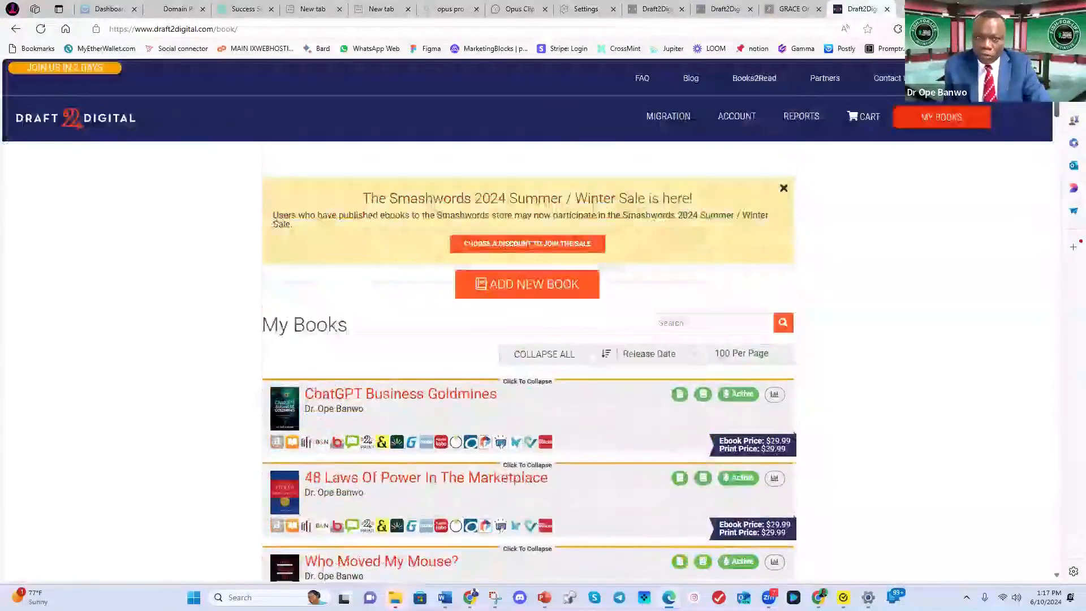
Open the details page of ChatGPT Business Goldmines and examine its ebook price, royalties and the retailers distributing it.
click(384, 399)
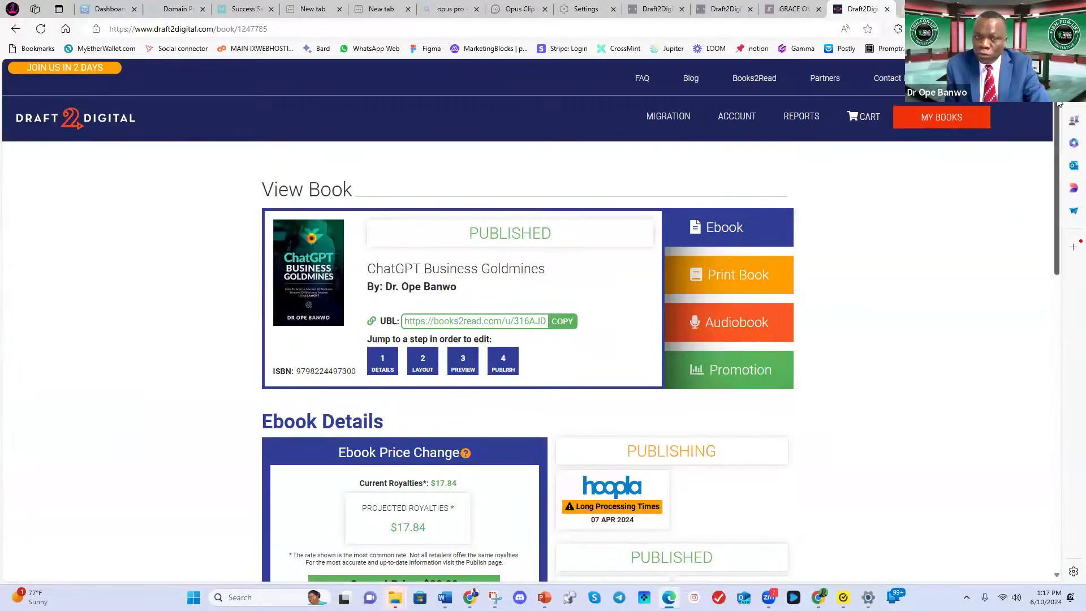
scroll(1056, 102, down, 3)
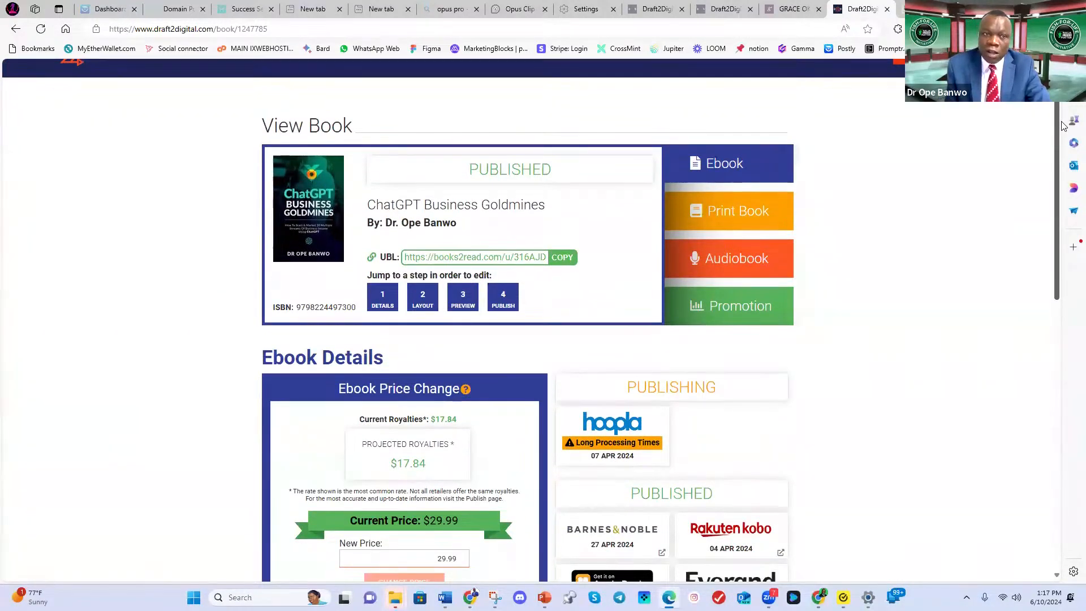
scroll(1058, 121, down, 1)
scroll(1055, 119, up, 2)
scroll(1054, 117, up, 1)
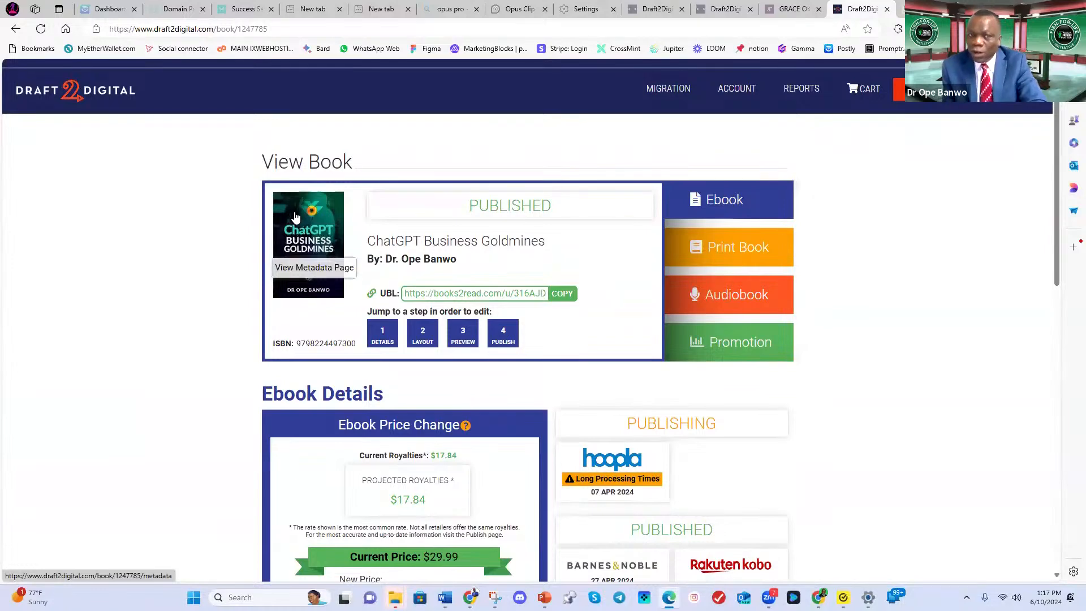
scroll(1053, 106, down, 2)
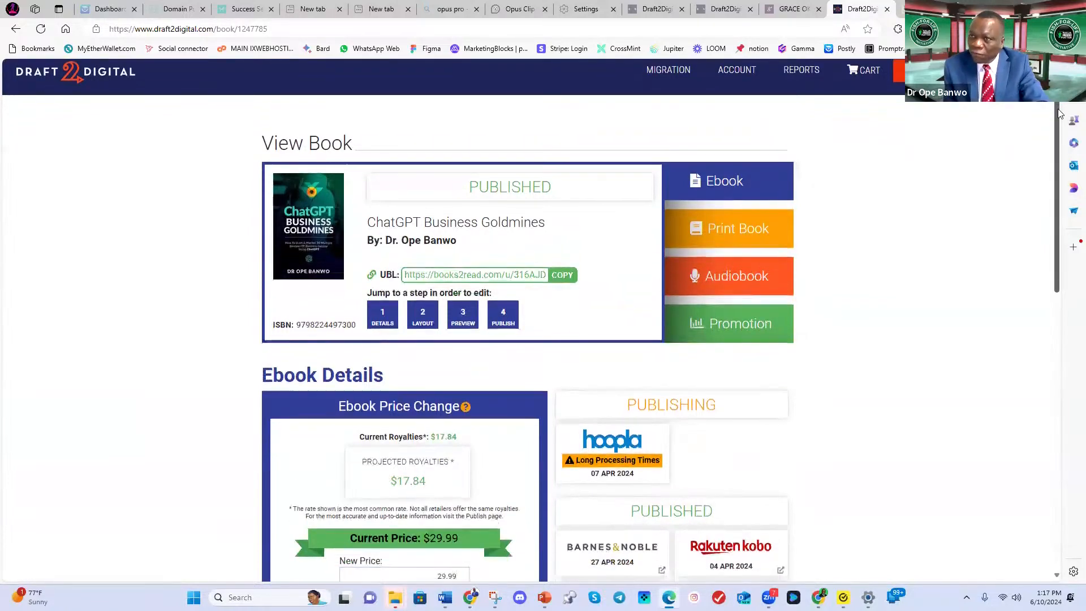
scroll(1054, 141, down, 1)
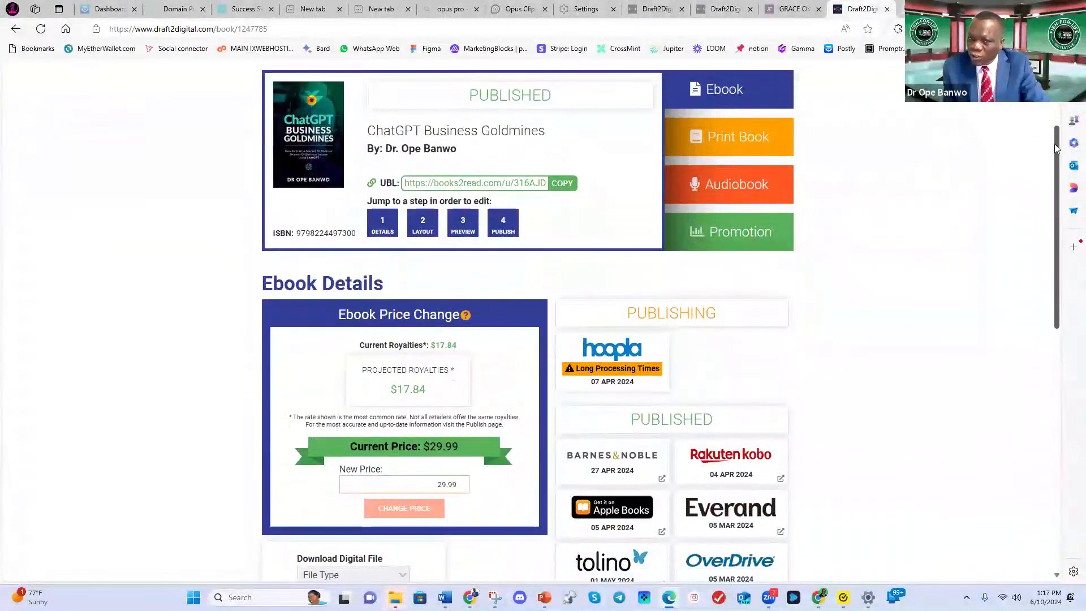
scroll(1056, 146, up, 1)
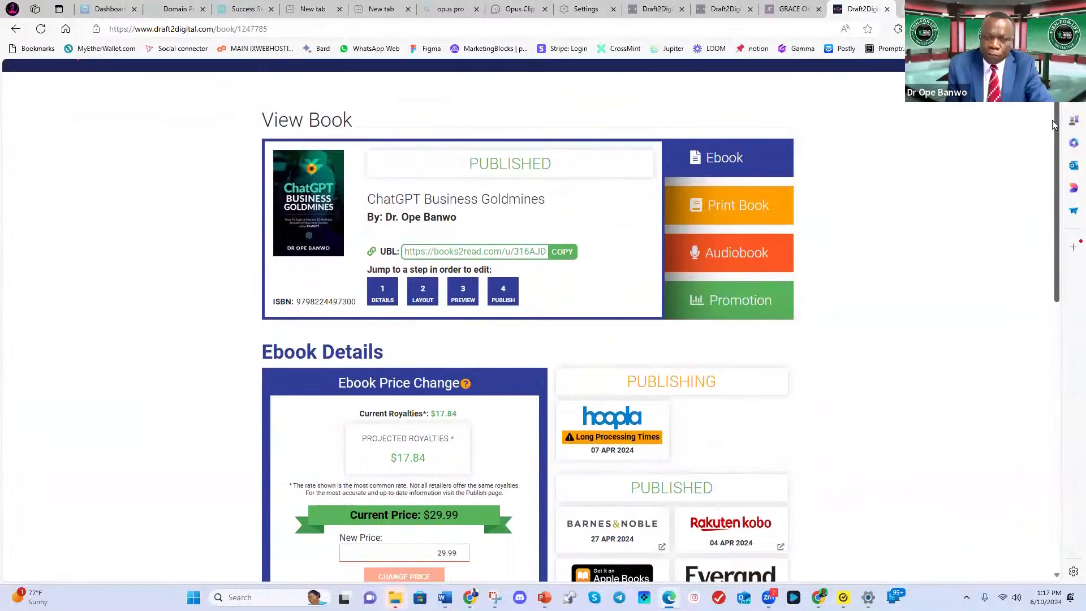
scroll(1052, 121, down, 4)
scroll(1049, 232, down, 1)
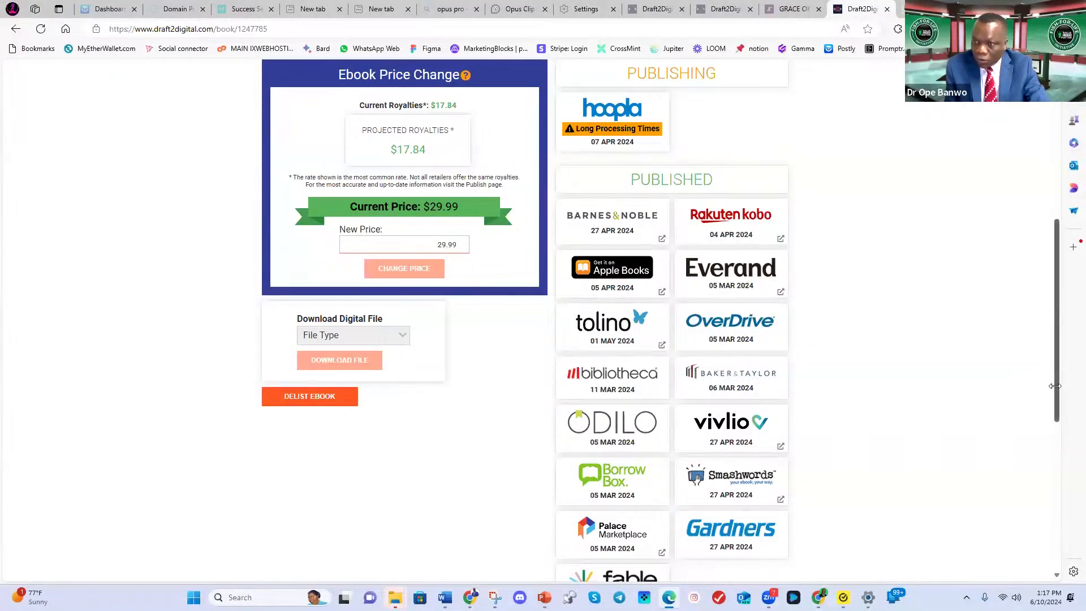
scroll(604, 329, up, 3)
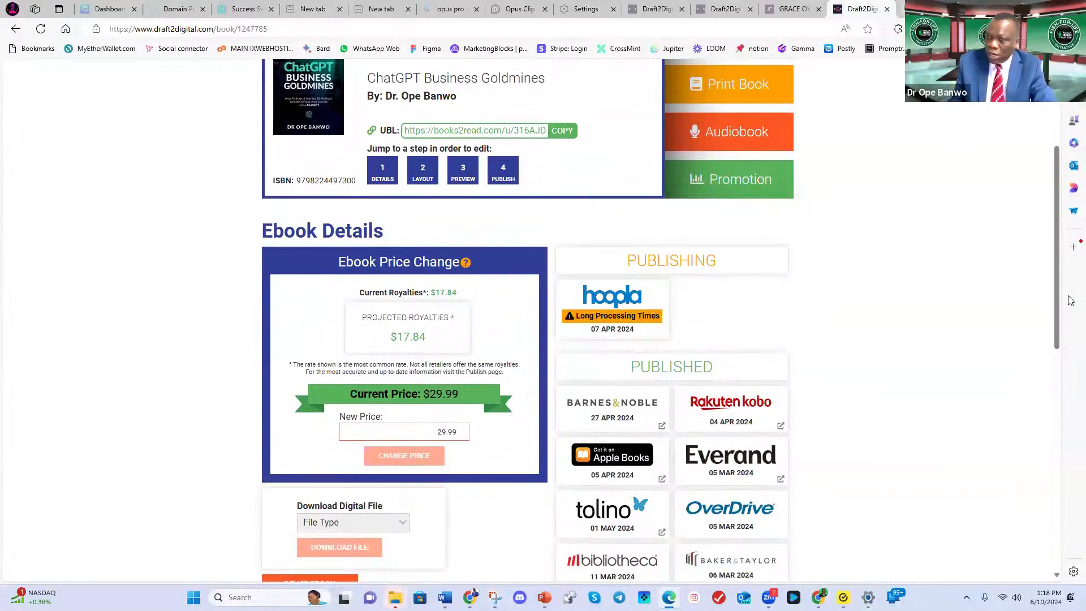
scroll(1055, 309, down, 4)
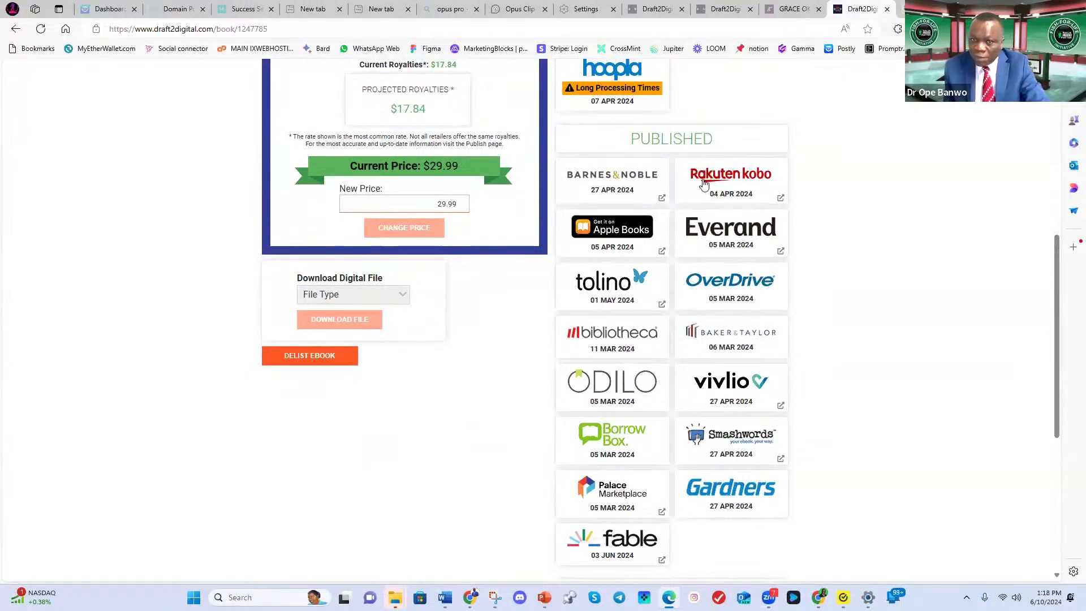
mouse_move(1056, 409)
mouse_down()
mouse_move(1050, 328)
mouse_move(1050, 397)
mouse_up()
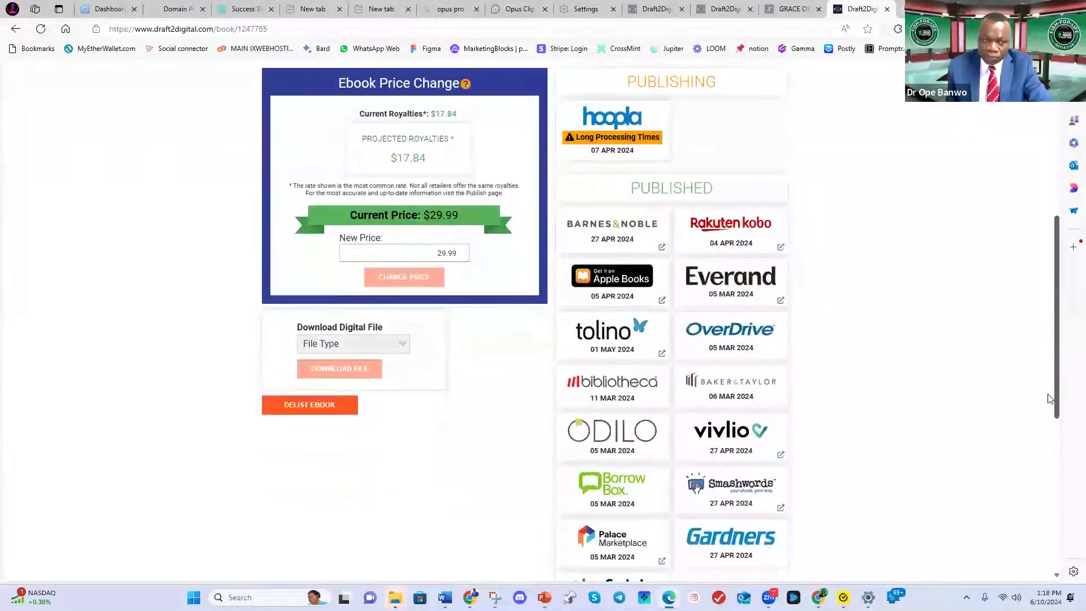
Look through the file types offered for downloading the ebook, including the PDF sizes, and select EPUB.
click(368, 342)
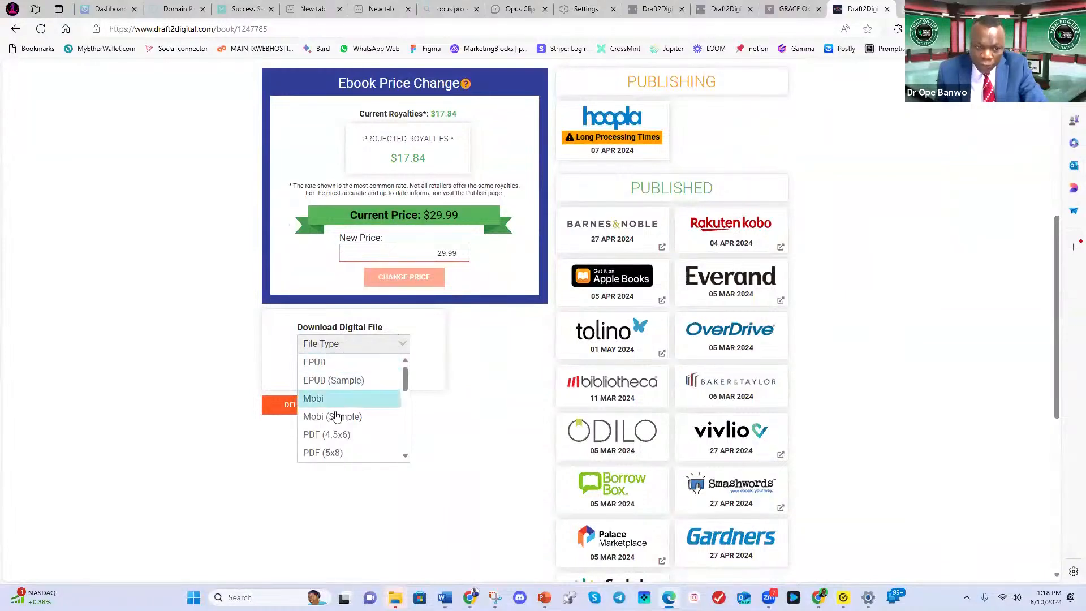
mouse_move(406, 380)
mouse_down()
mouse_move(406, 455)
mouse_move(407, 368)
mouse_up()
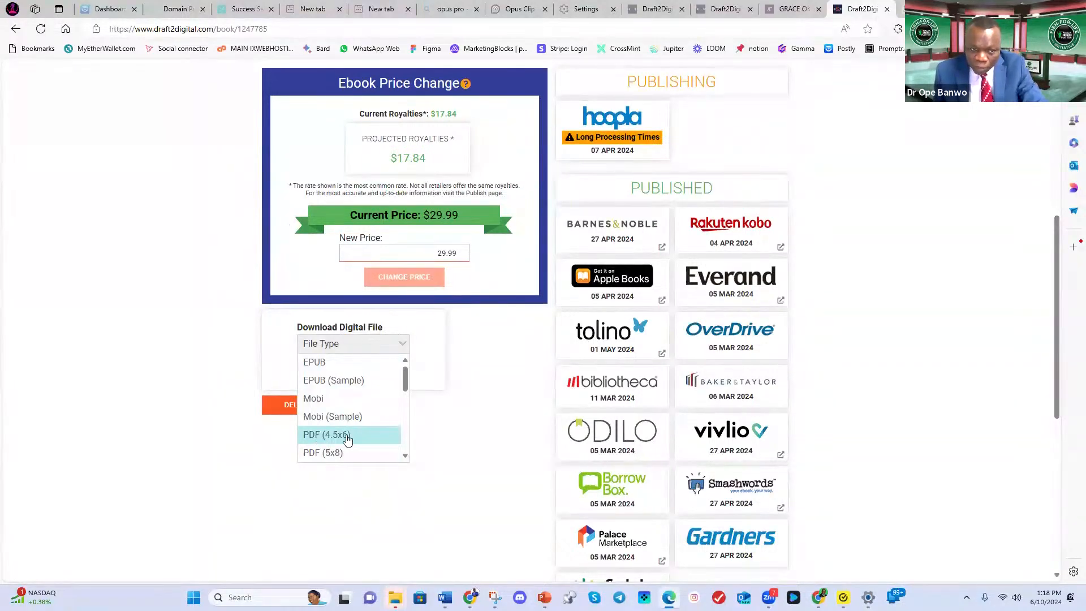
drag(404, 386, 405, 406)
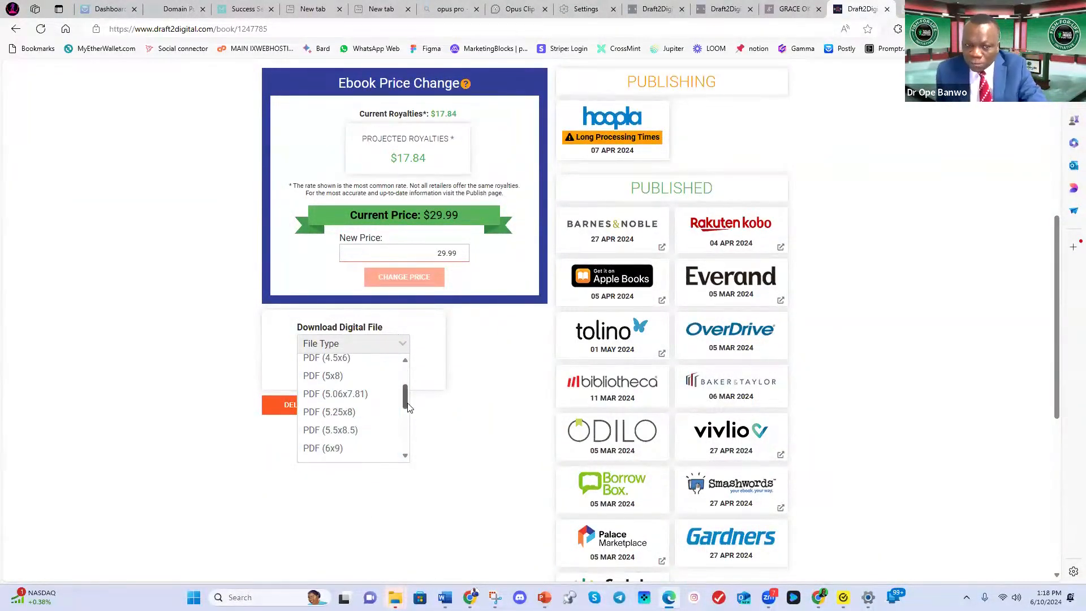
drag(407, 407, 405, 465)
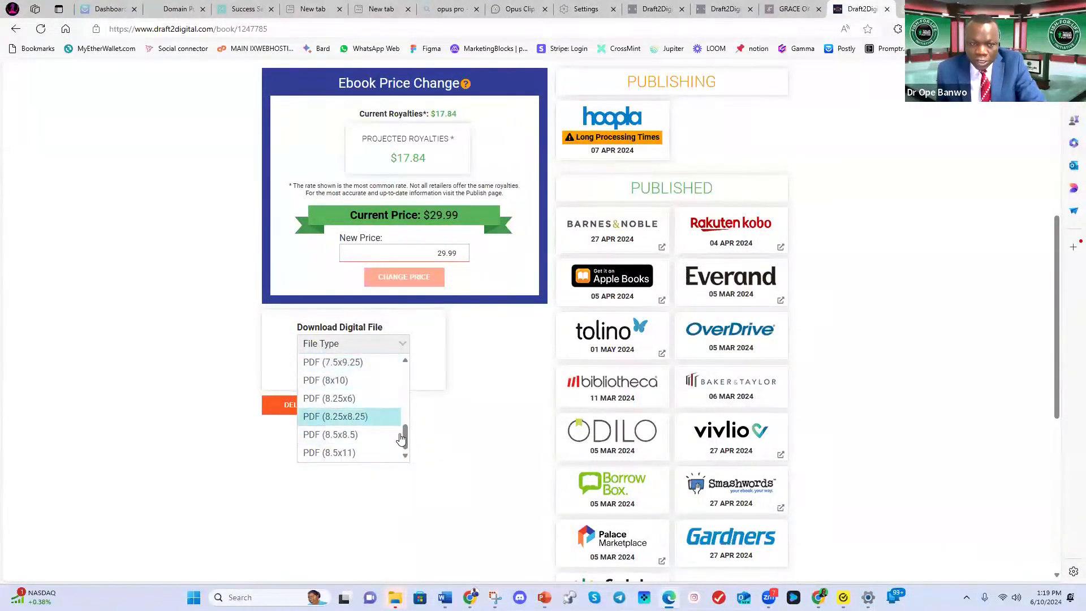
drag(405, 441, 399, 382)
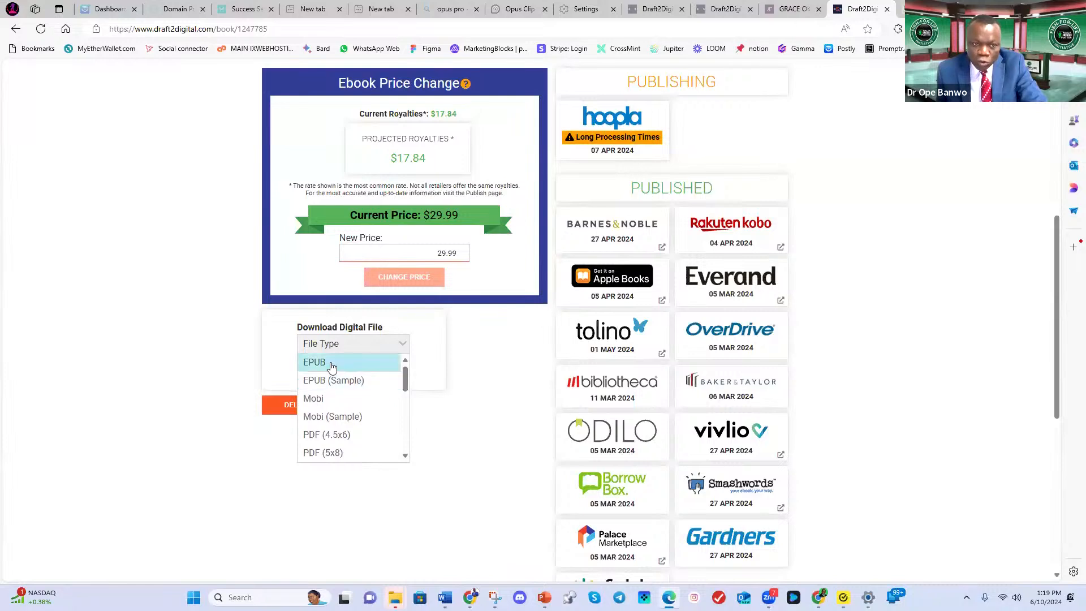
mouse_move(406, 392)
mouse_down()
mouse_move(406, 463)
mouse_move(400, 383)
mouse_up()
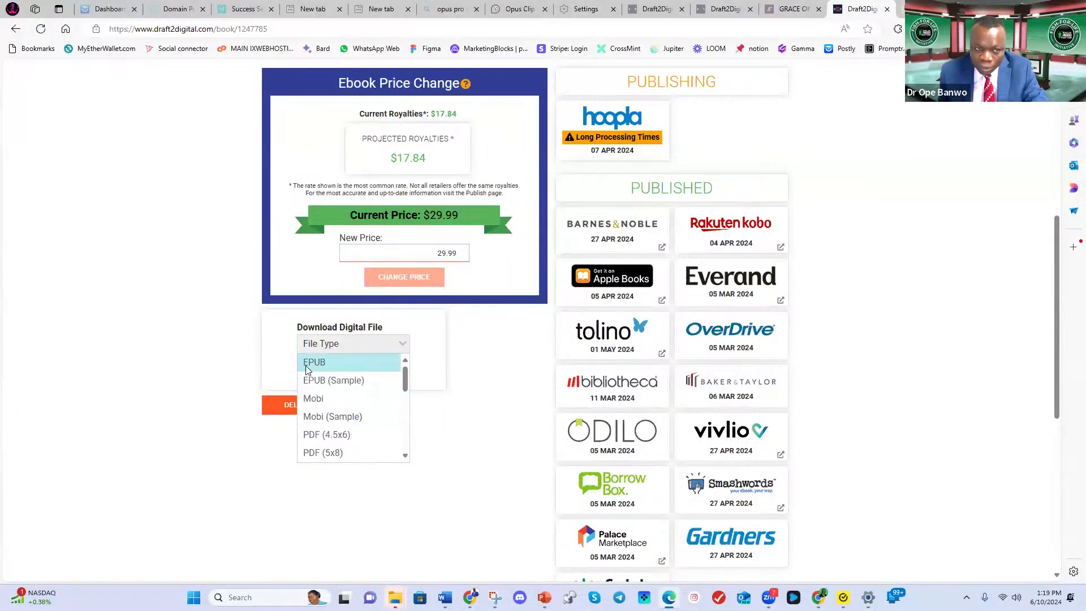
click(321, 367)
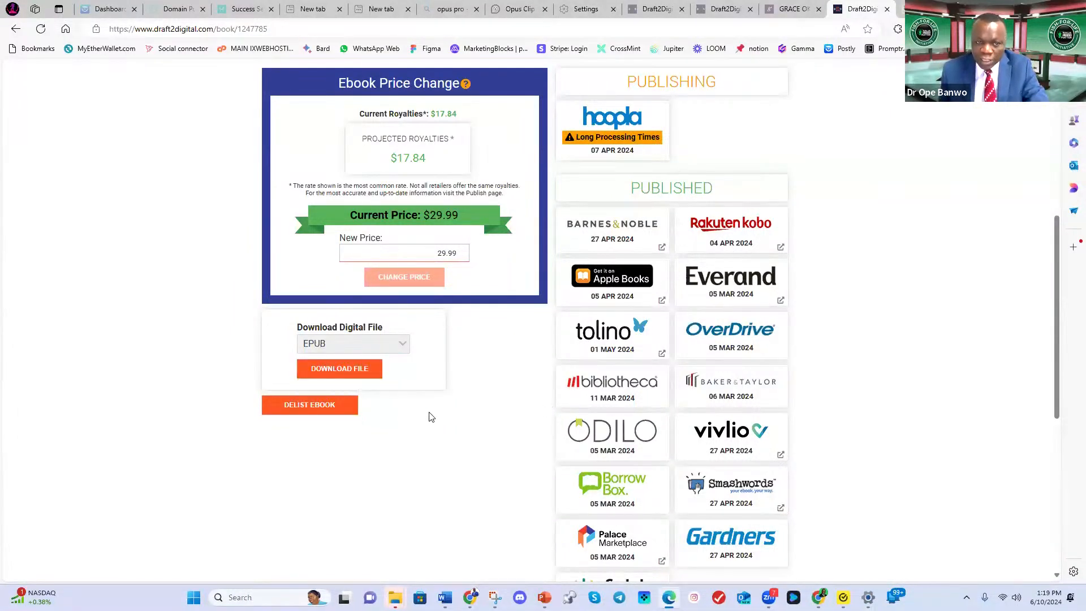
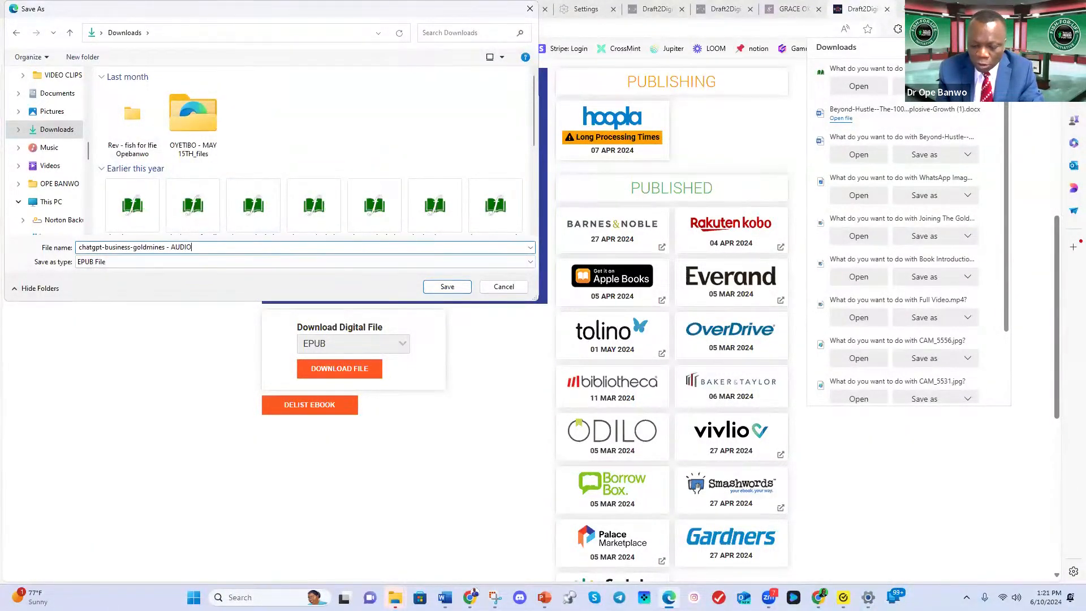
Save the downloaded EPUB in the Downloads folder as "chatgpt-business-goldmines - AUDIO BOOK D2D".
text(OOK D2D)
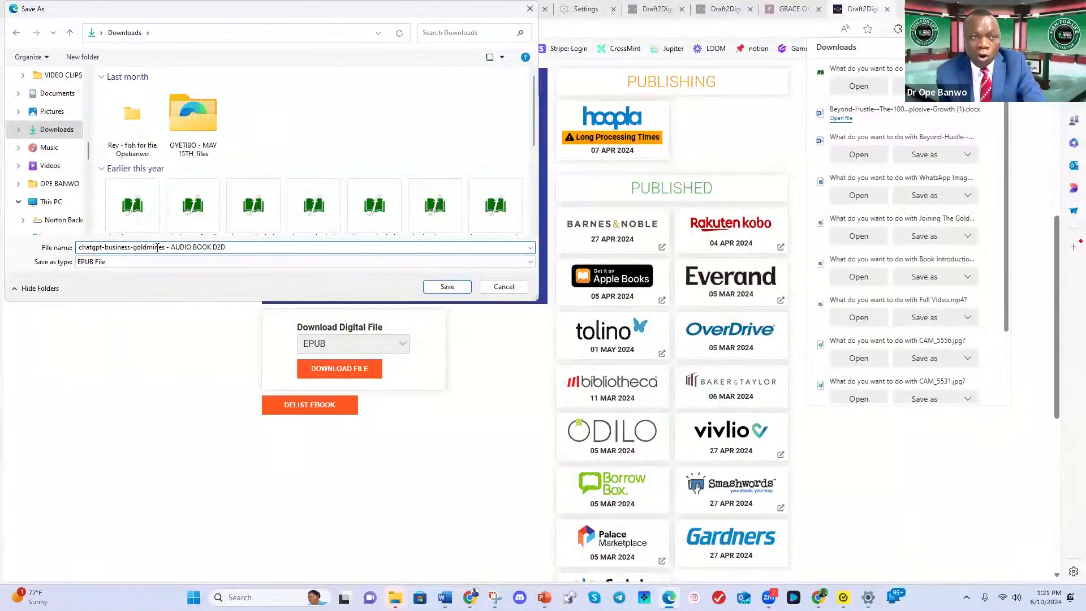
click(447, 290)
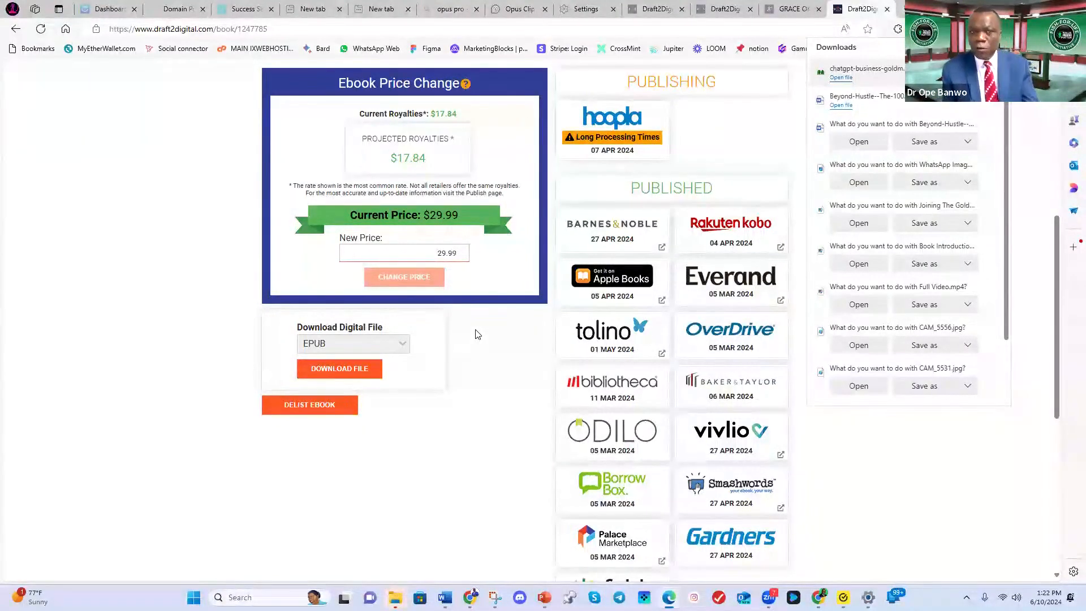
Review the book page from its format and promotion options down to the ebook price, retailers and digital file download.
drag(1057, 269, 1054, 119)
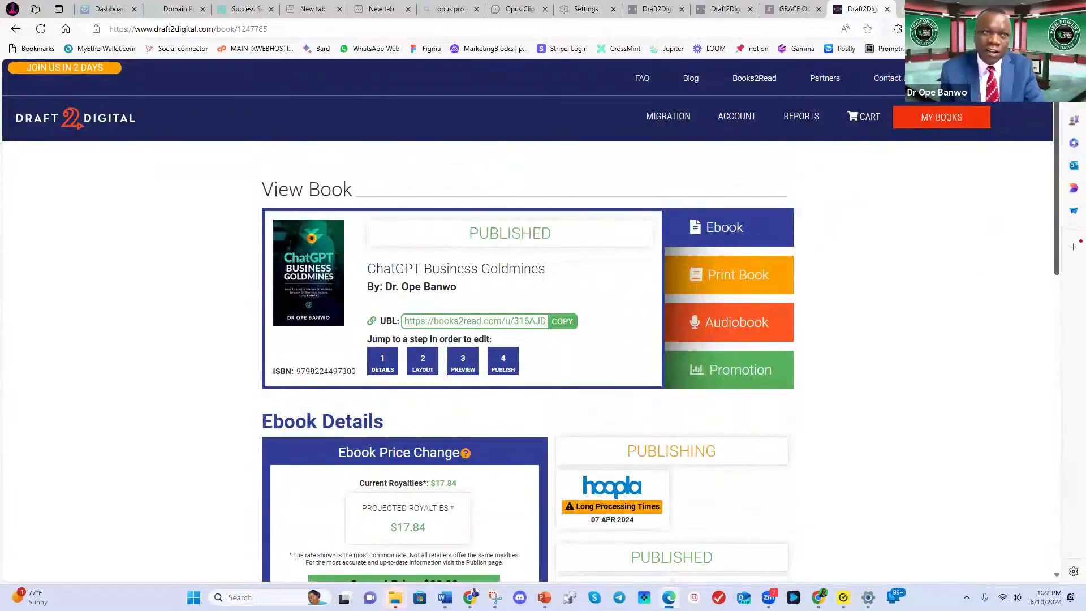
drag(1057, 171, 1058, 251)
scroll(1058, 251, down, 3)
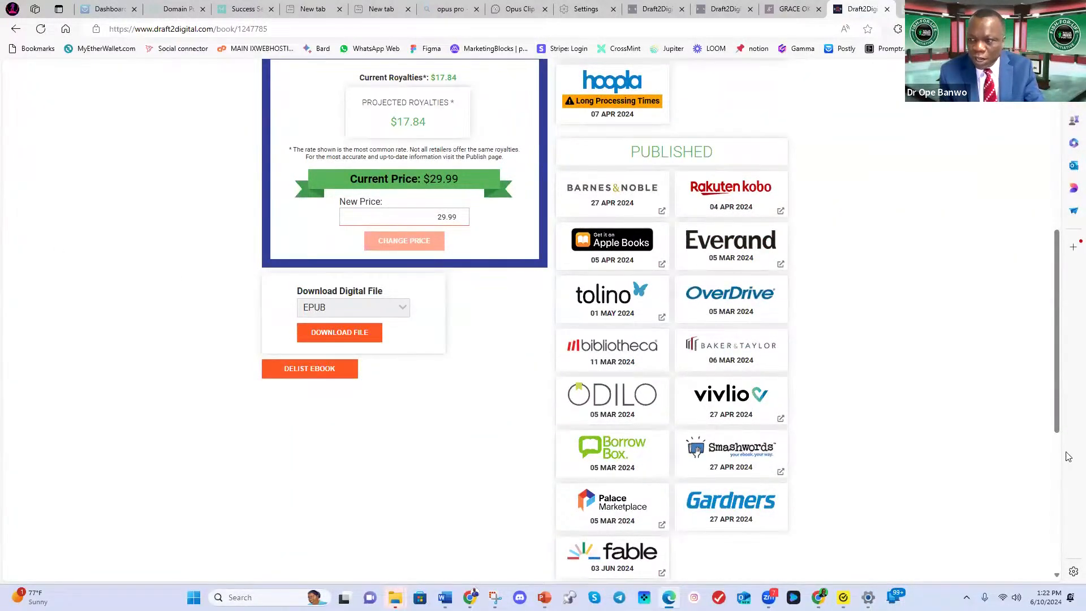
scroll(1061, 396, up, 6)
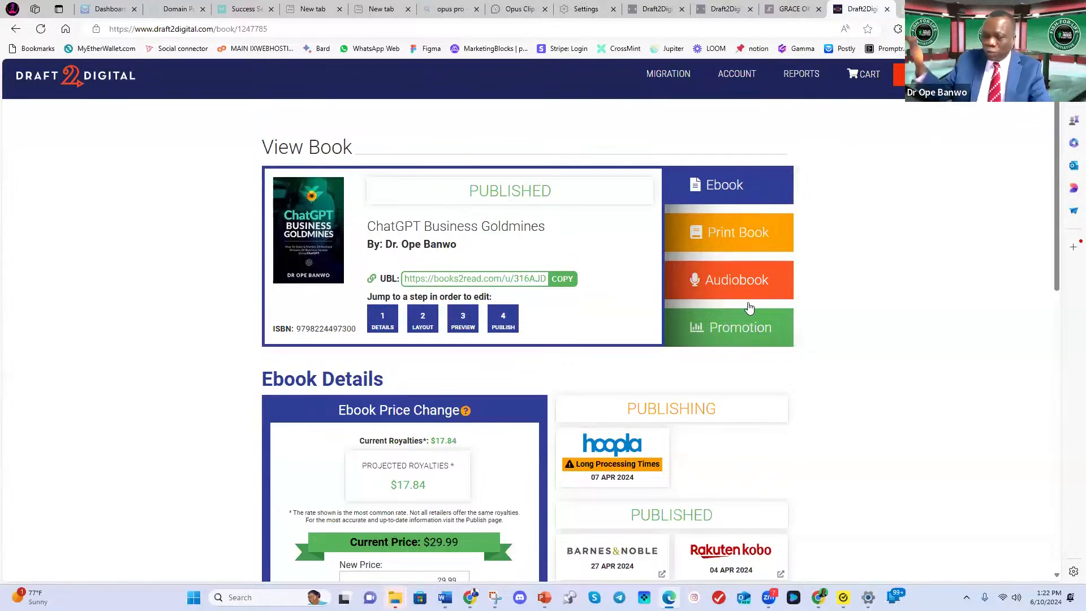
drag(1069, 234, 1070, 376)
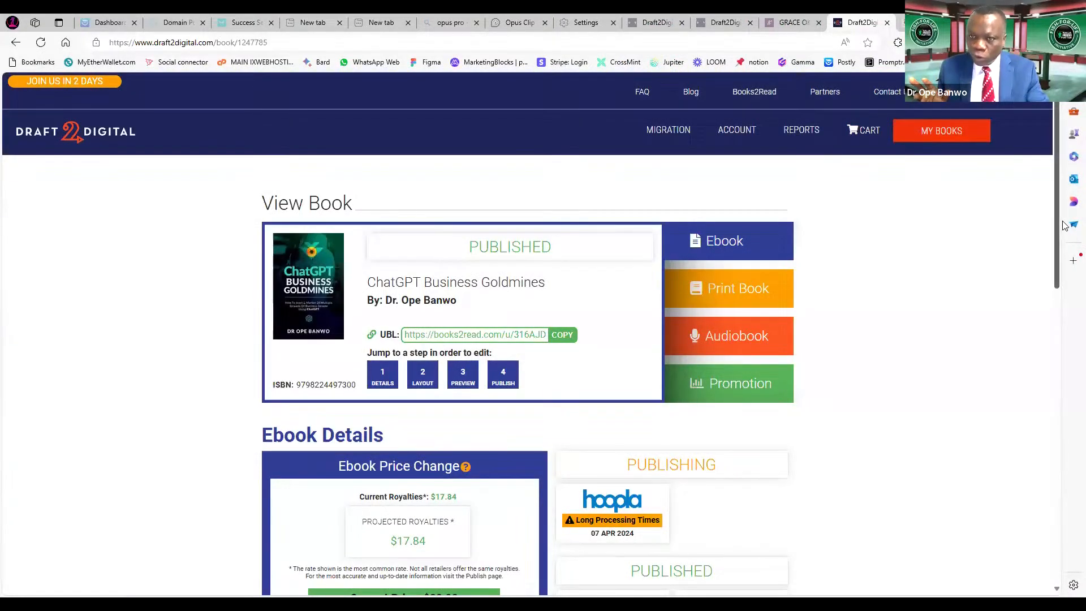
scroll(1050, 310, down, 7)
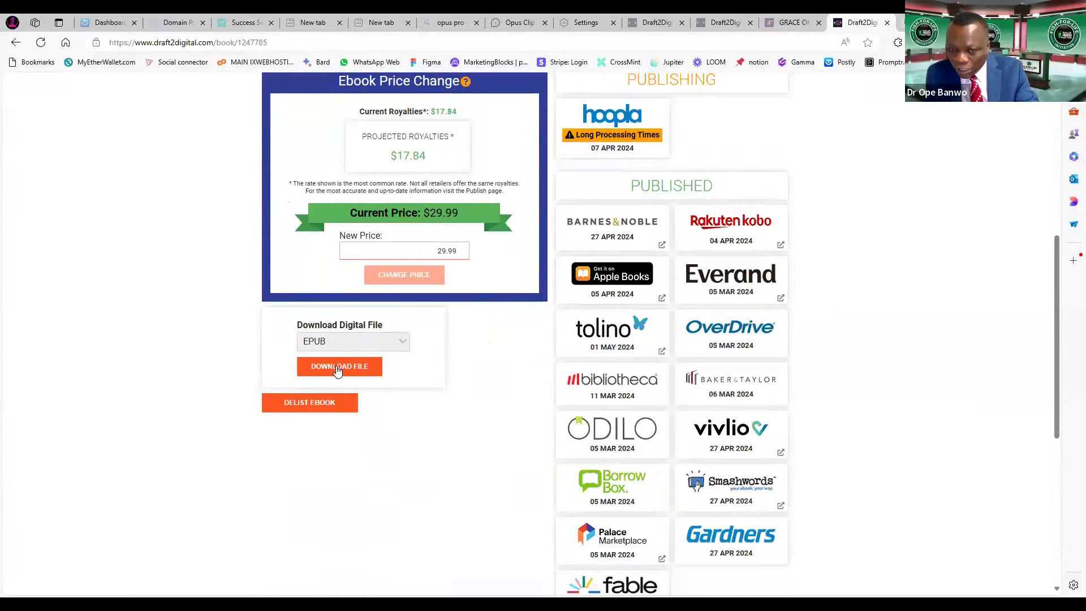
Return to the My Books list and reopen the details page of ChatGPT Business Goldmines.
drag(1058, 357, 1055, 201)
click(948, 138)
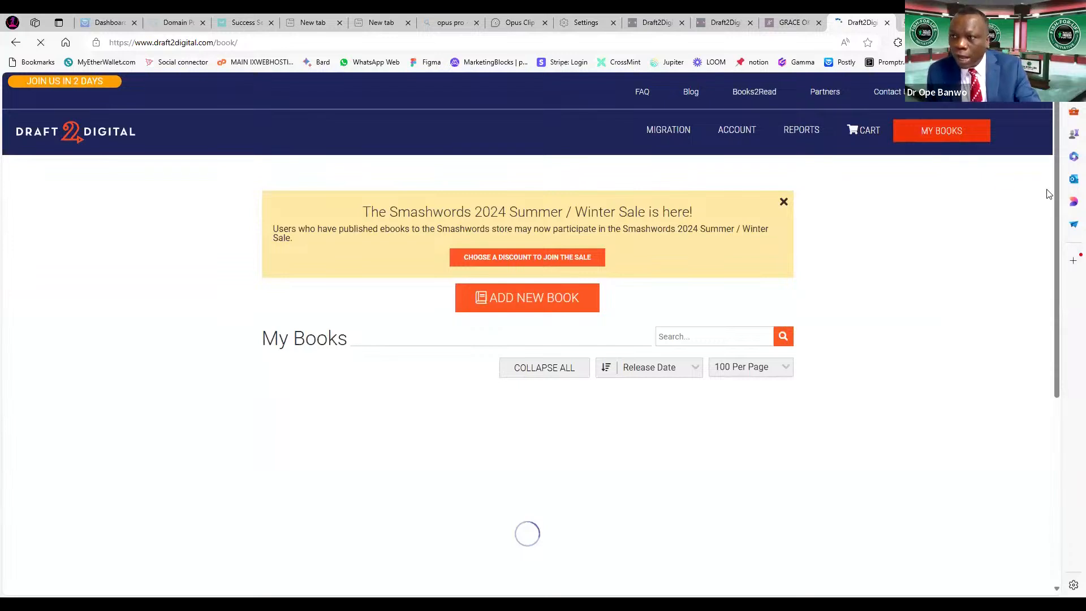
drag(1055, 207, 1051, 289)
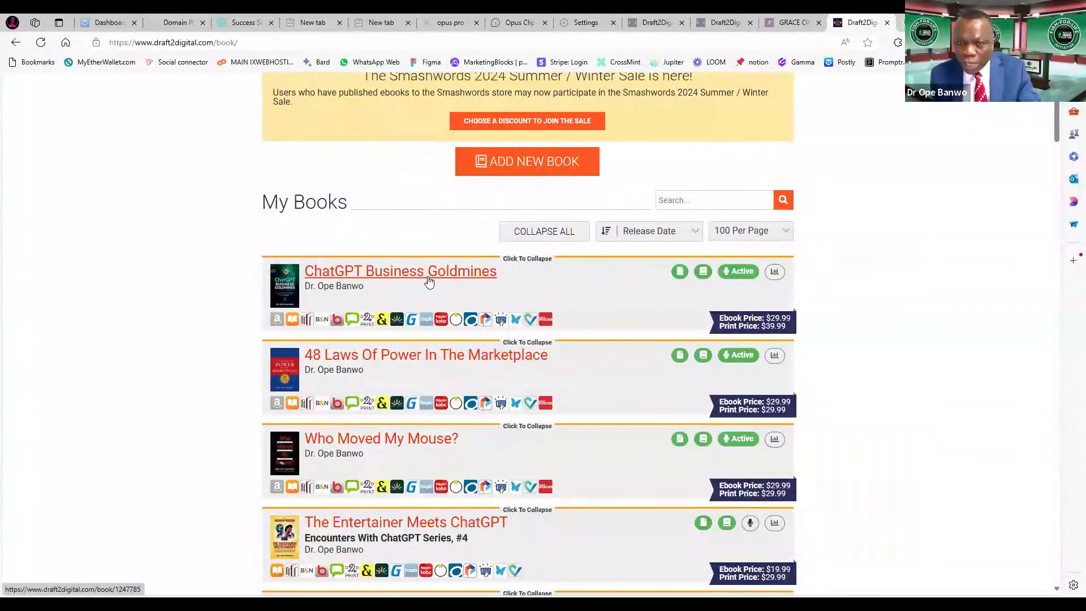
click(394, 273)
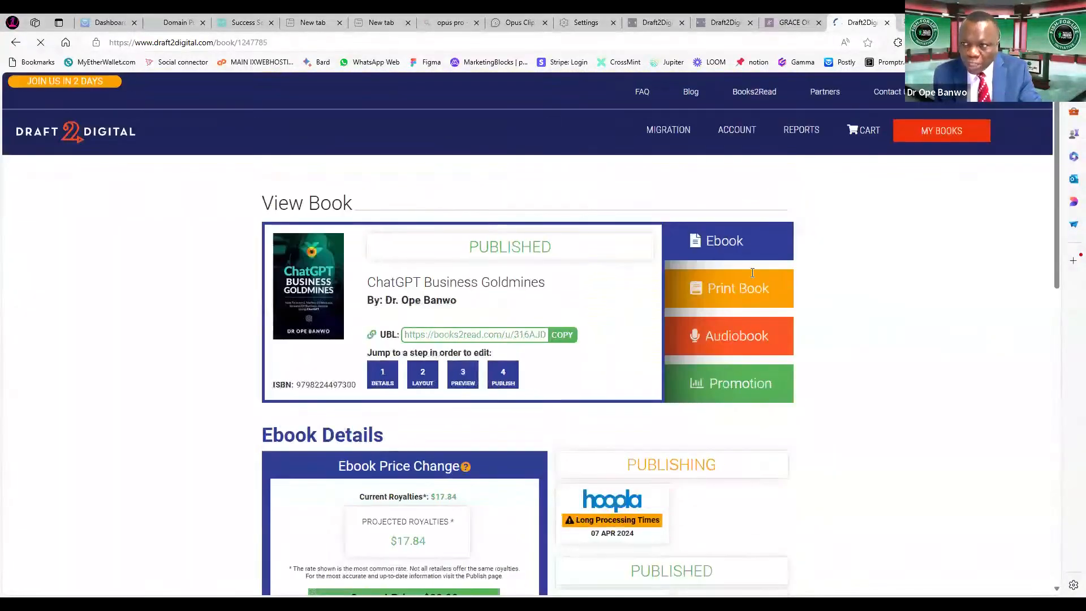
Choose EPUB as the digital file type for the ebook and download the file.
scroll(1055, 256, down, 5)
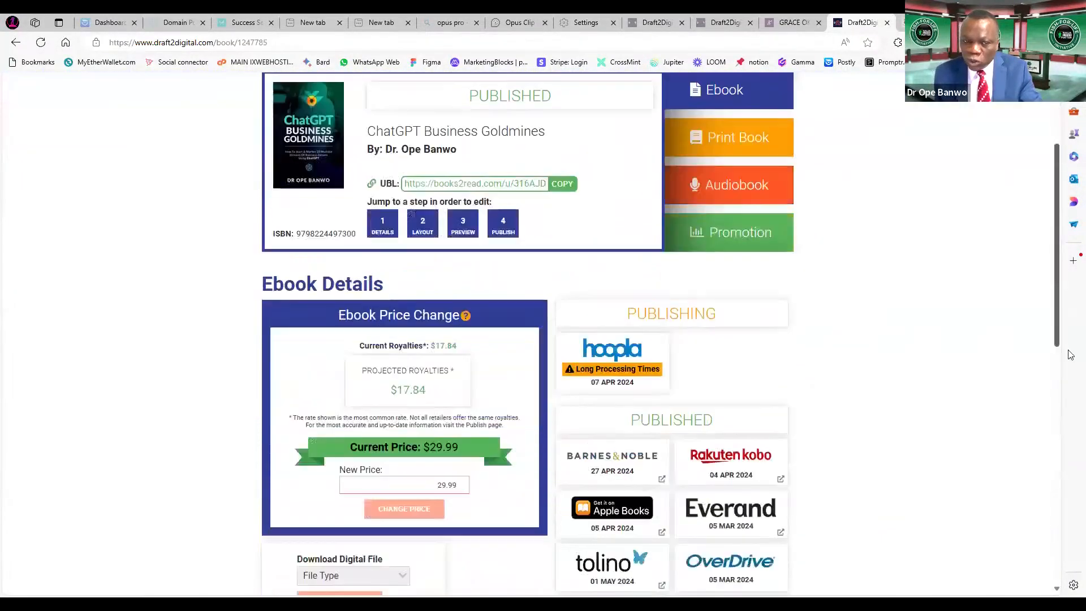
scroll(1069, 356, up, 5)
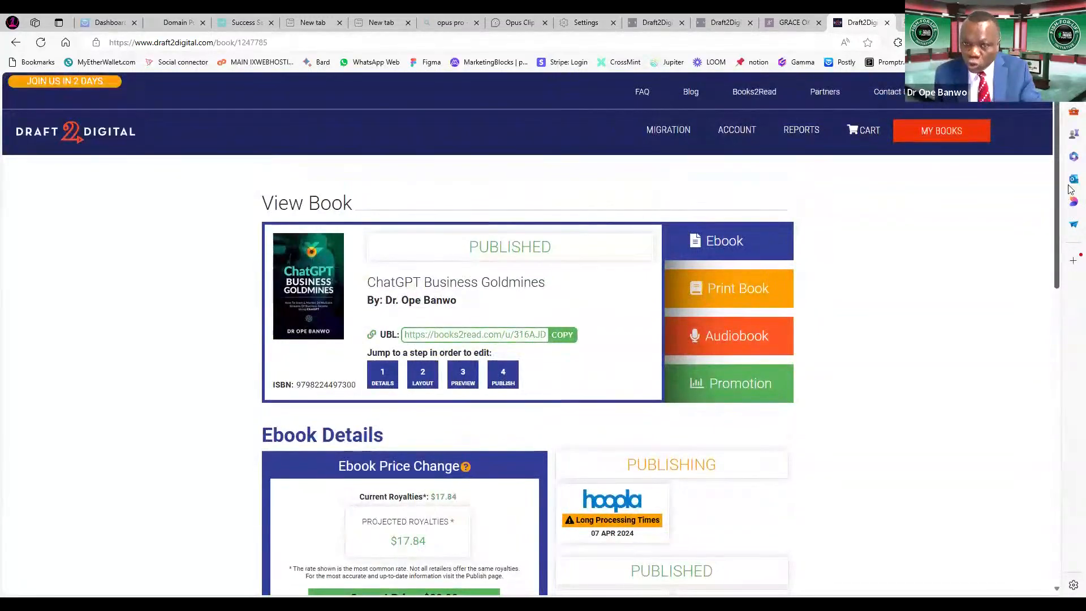
scroll(381, 359, down, 6)
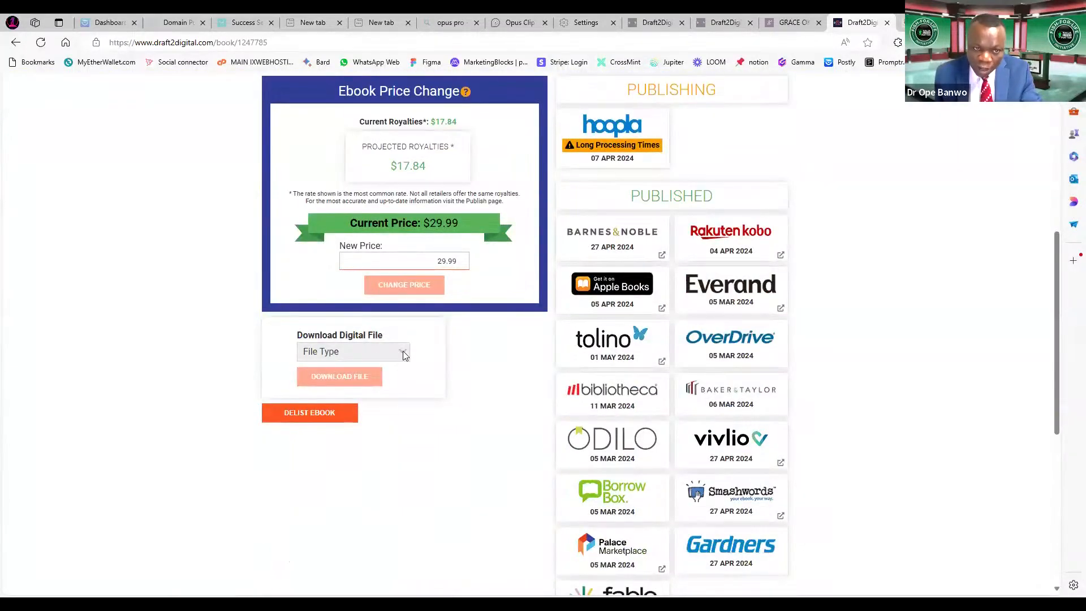
click(403, 351)
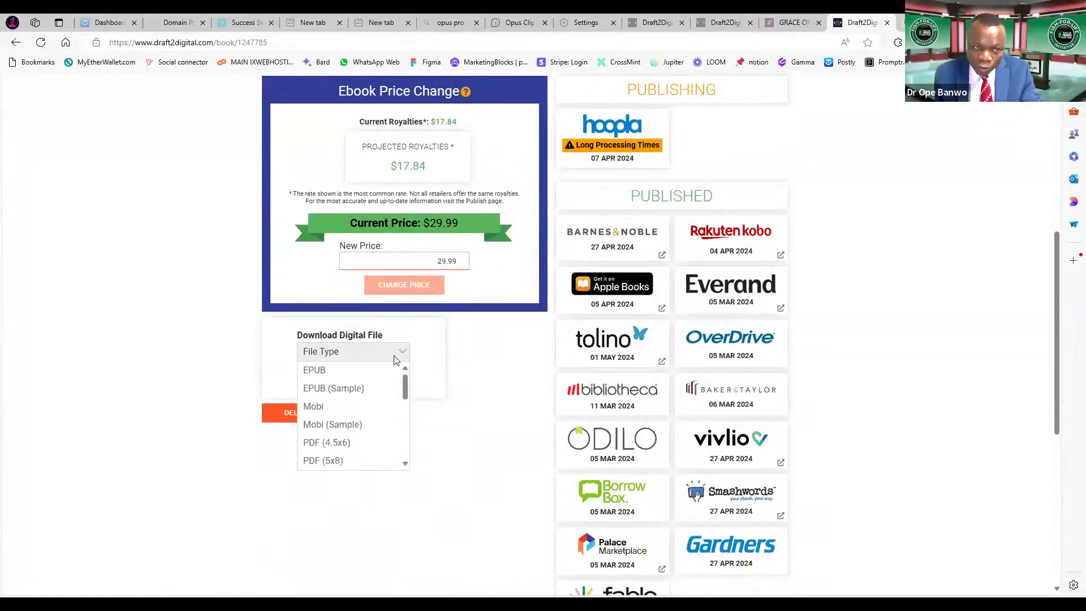
click(315, 371)
click(332, 383)
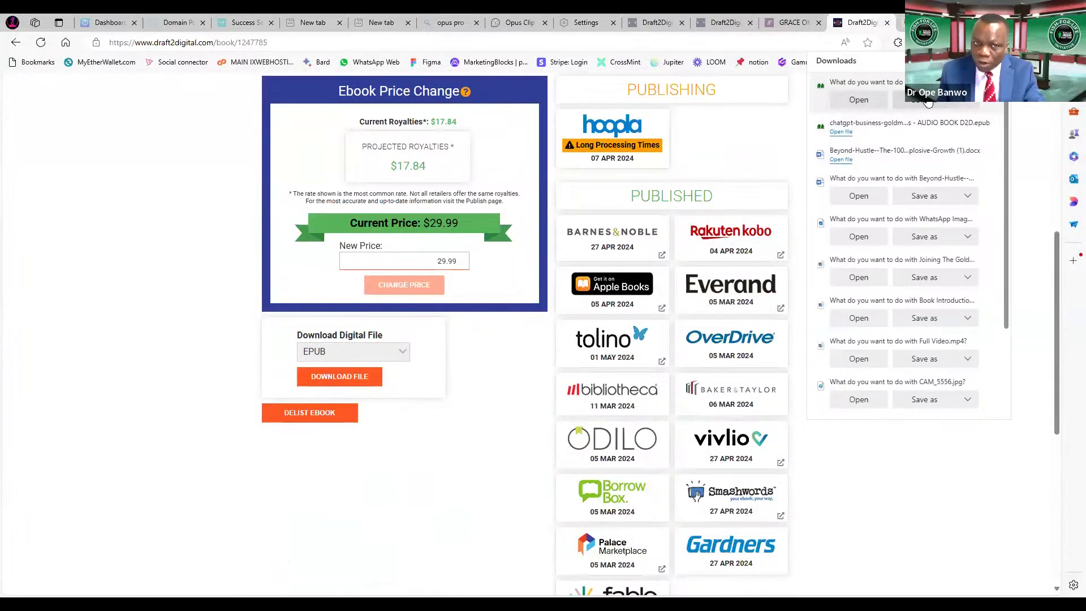
Save the new EPUB download in the Downloads folder as "chatgpt-business-goldmines AUDIO BOOK D2D1".
click(926, 100)
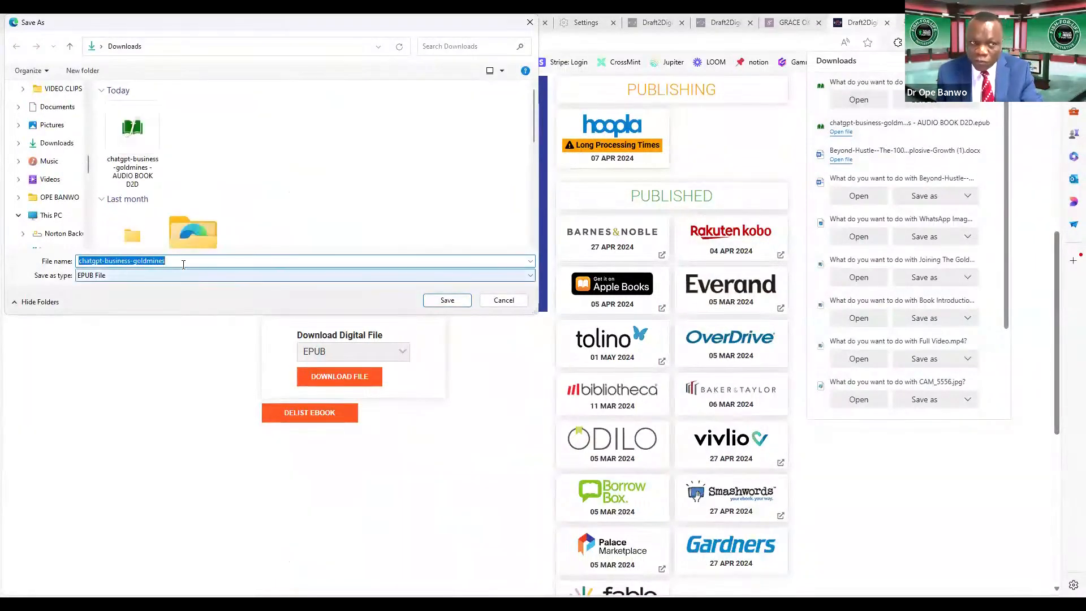
click(182, 262)
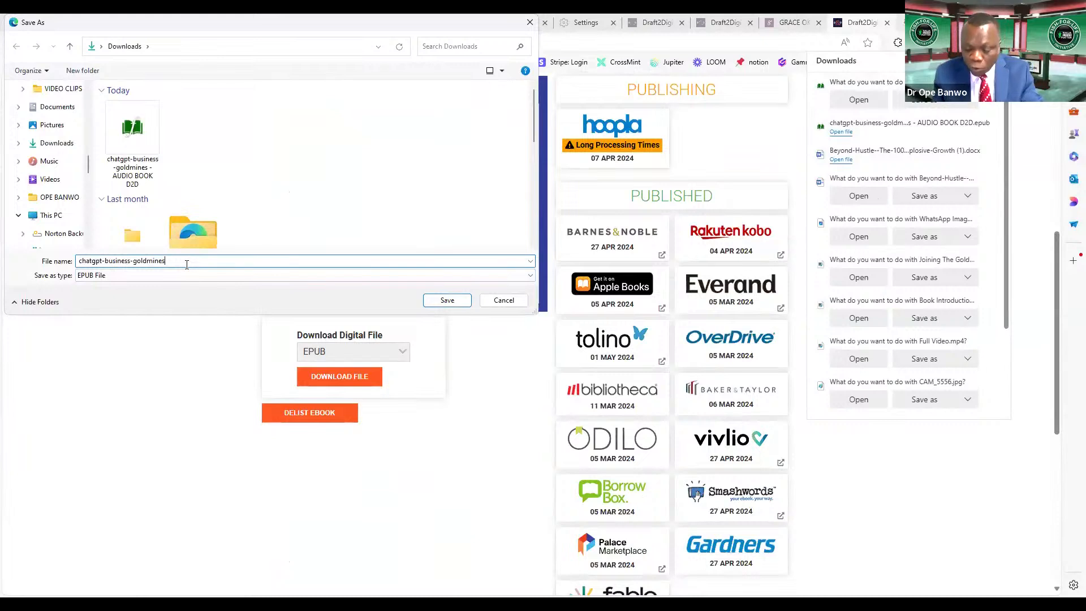
text(AUDI)
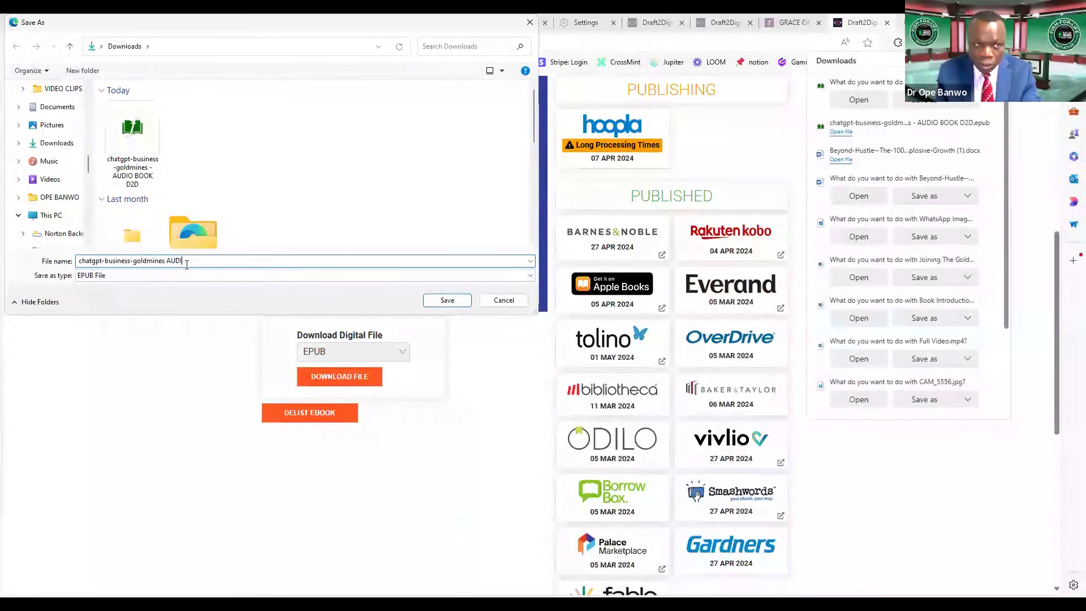
text(O BOOK D2D)
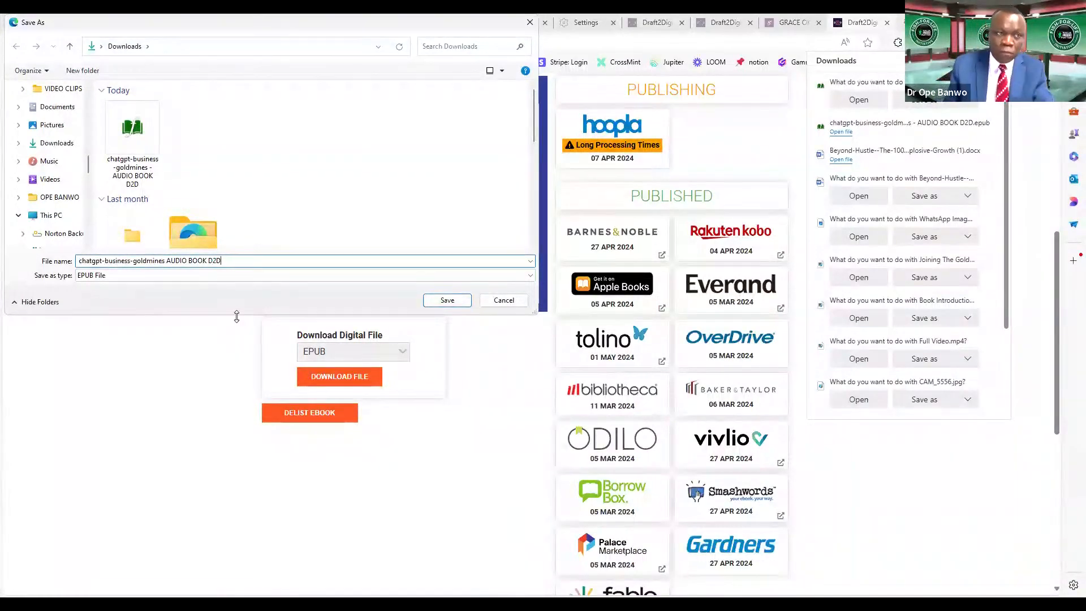
text(1)
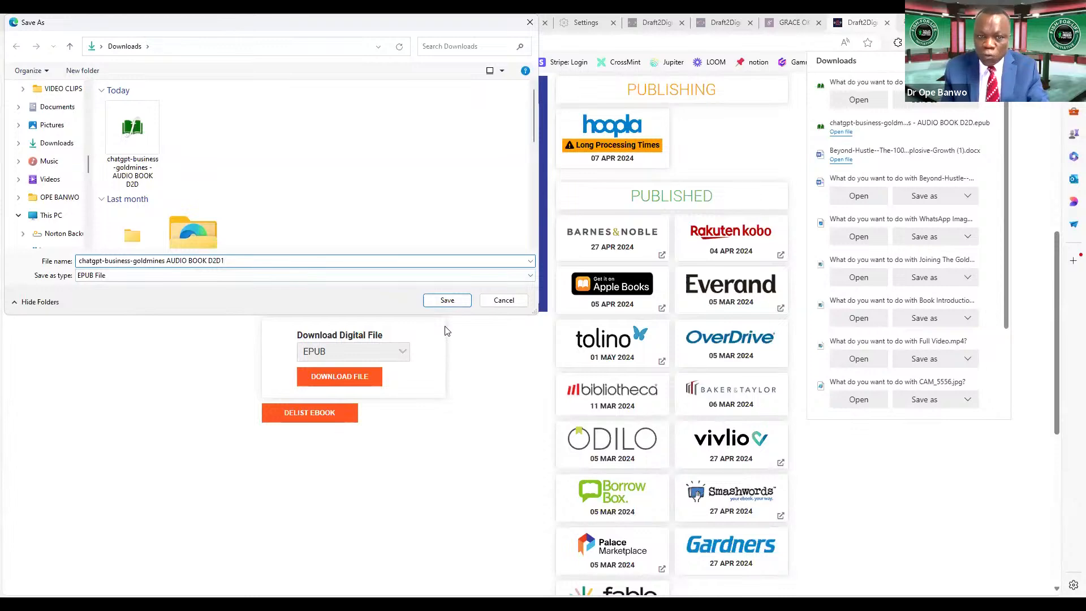
click(447, 300)
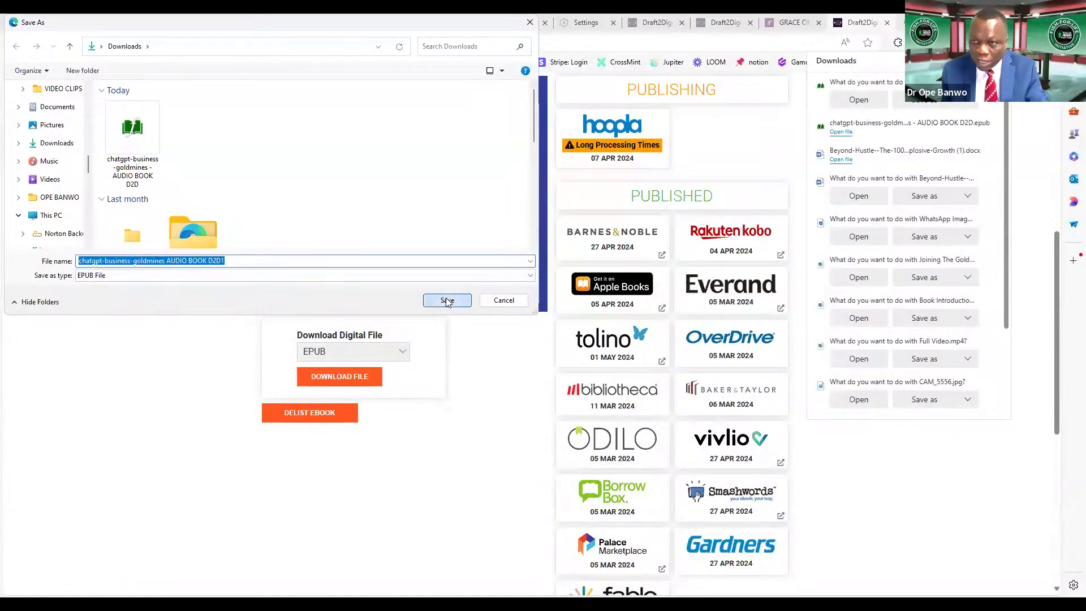
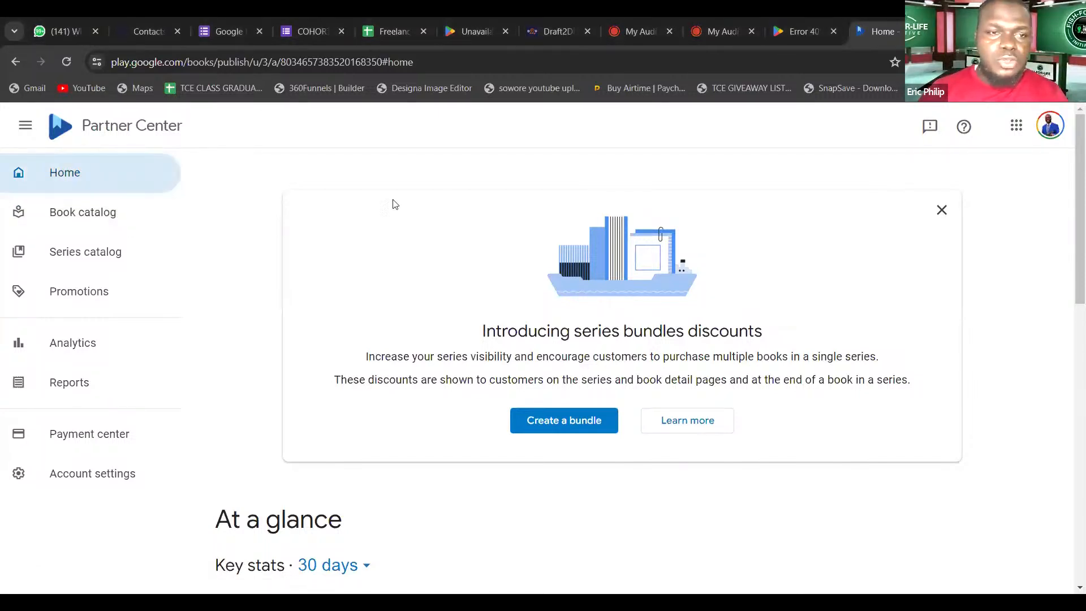
click(83, 212)
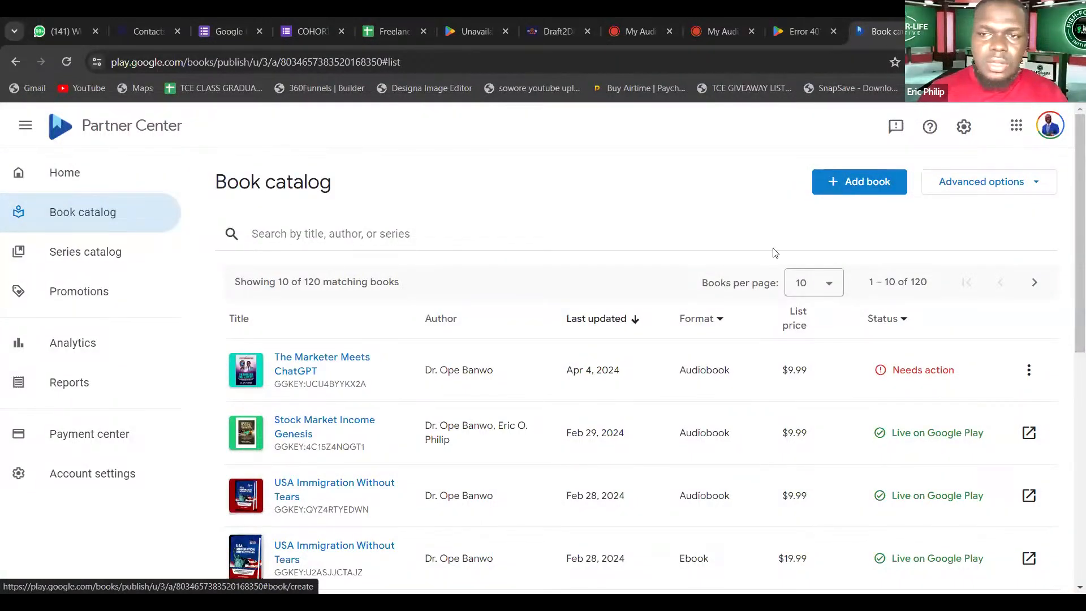
click(846, 181)
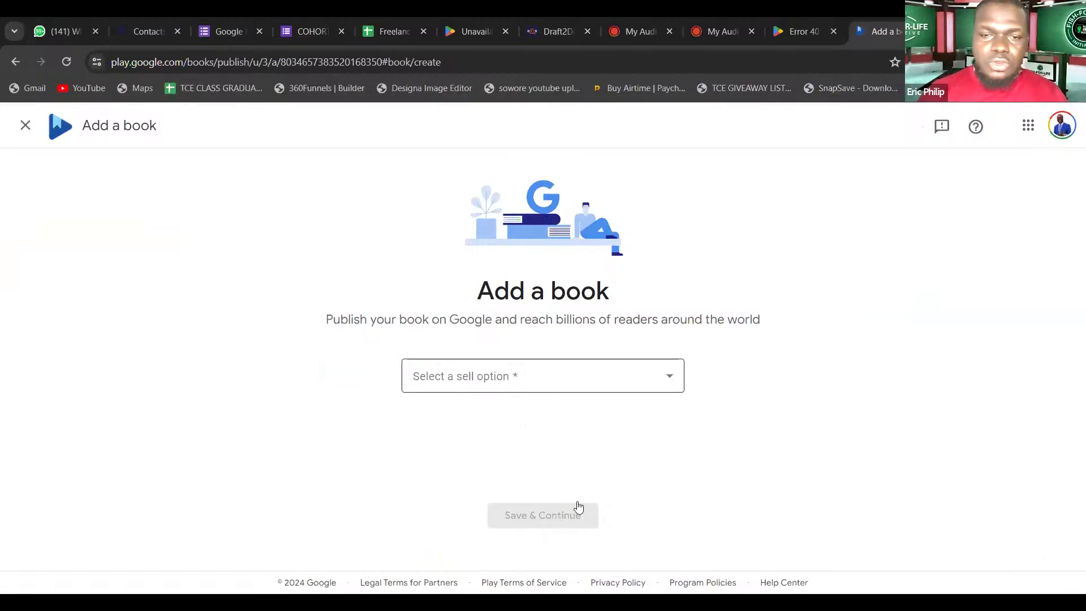
click(572, 378)
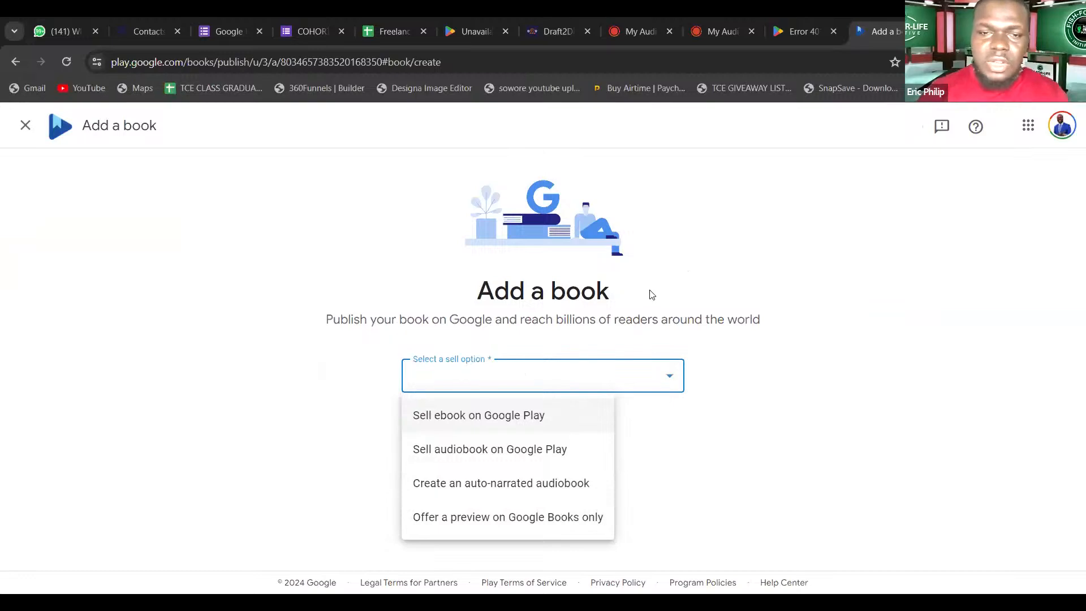
click(648, 376)
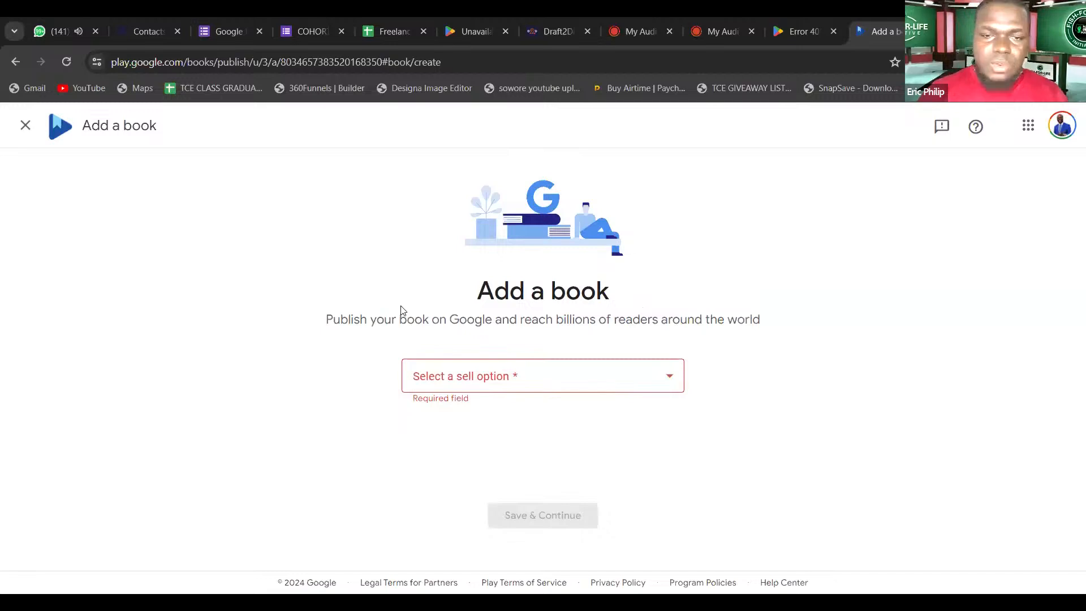
click(670, 378)
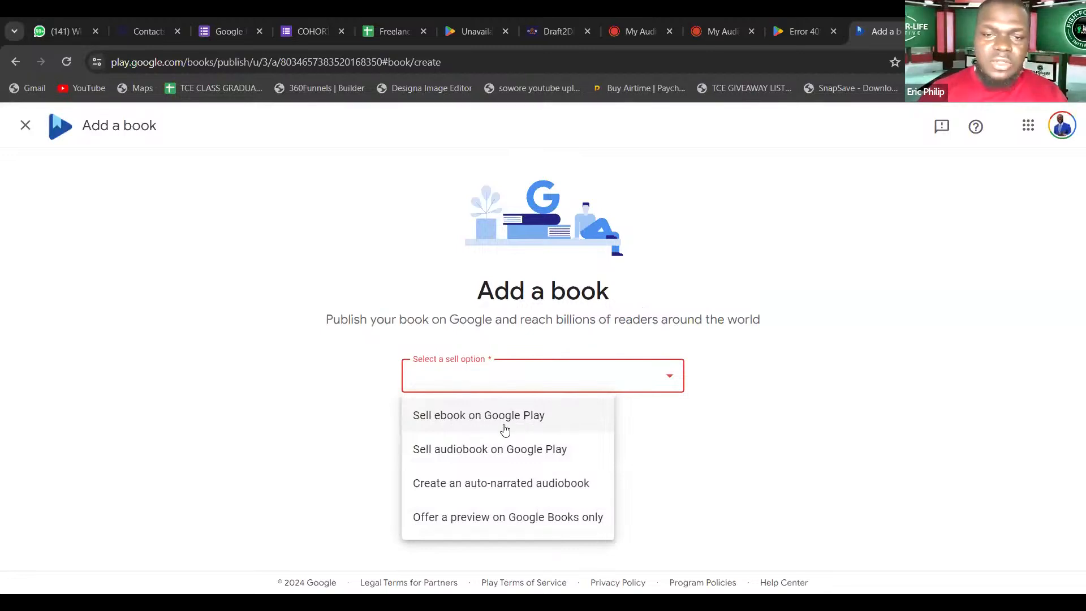
click(537, 422)
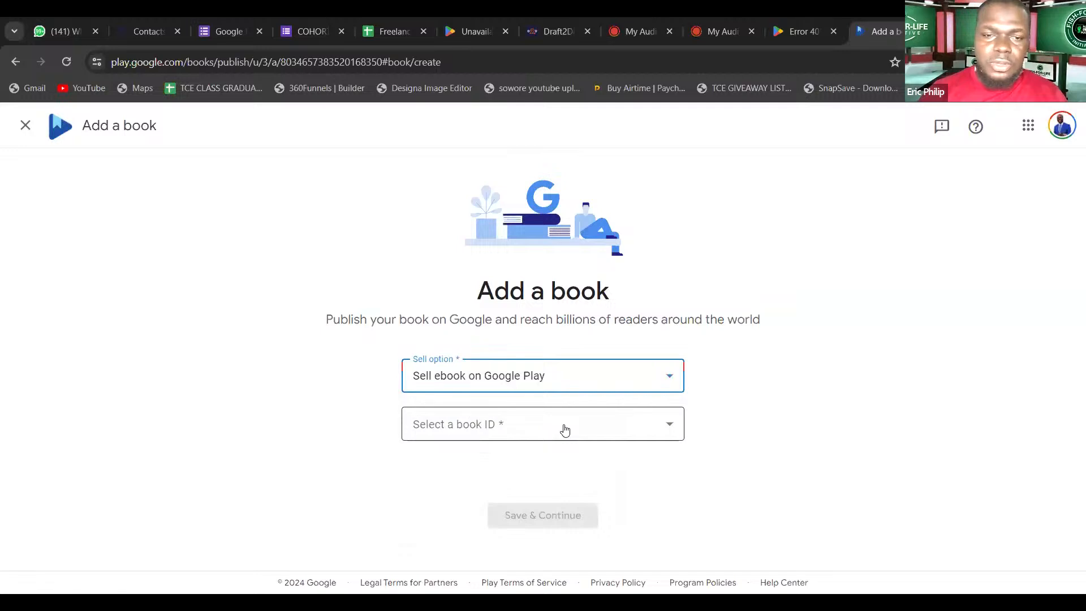
click(668, 430)
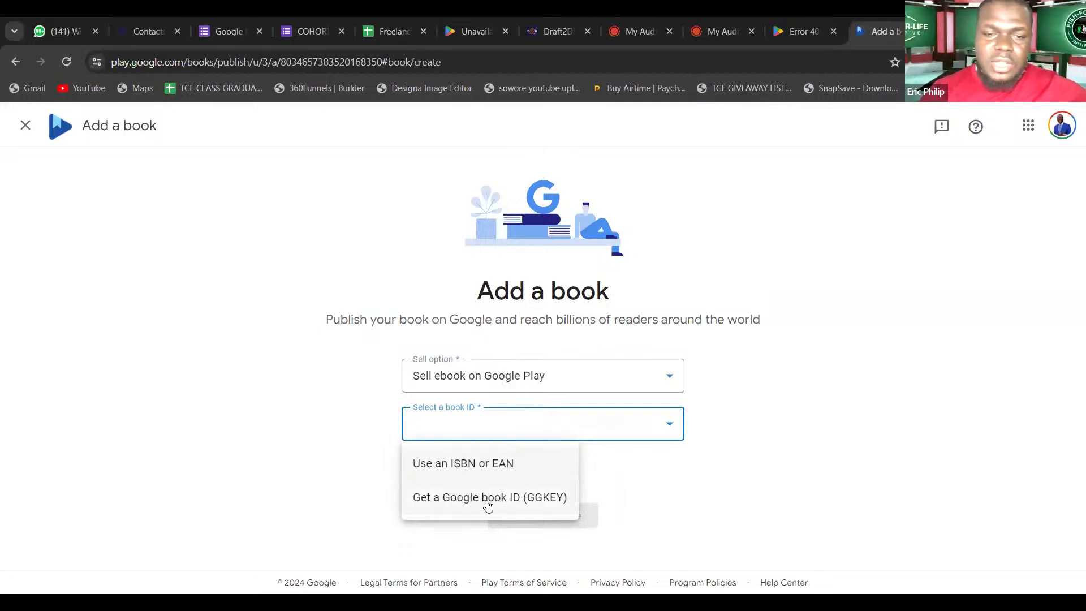
click(518, 503)
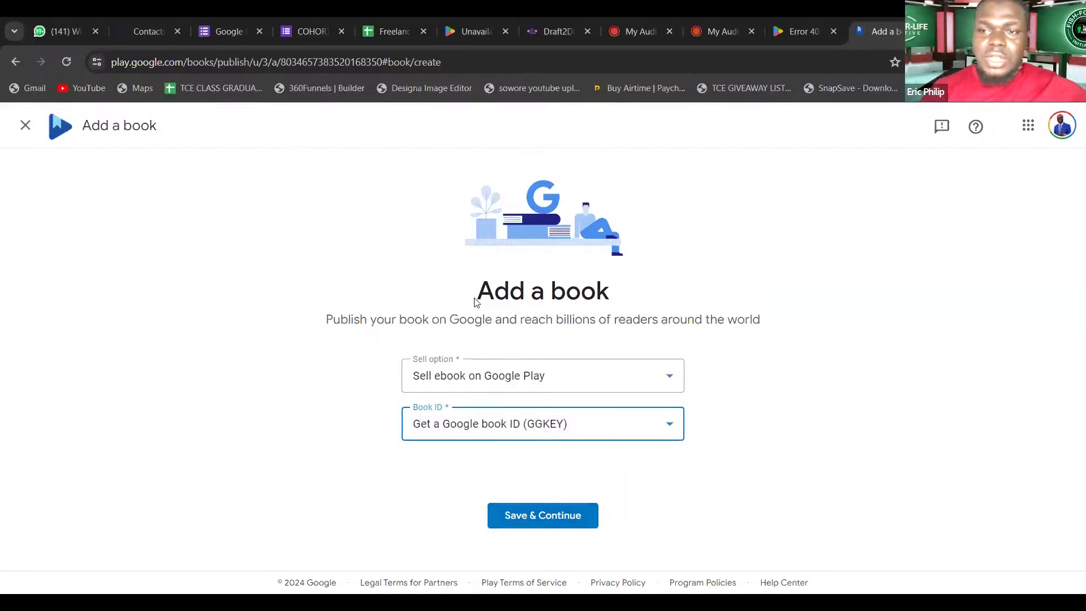
click(25, 125)
click(85, 182)
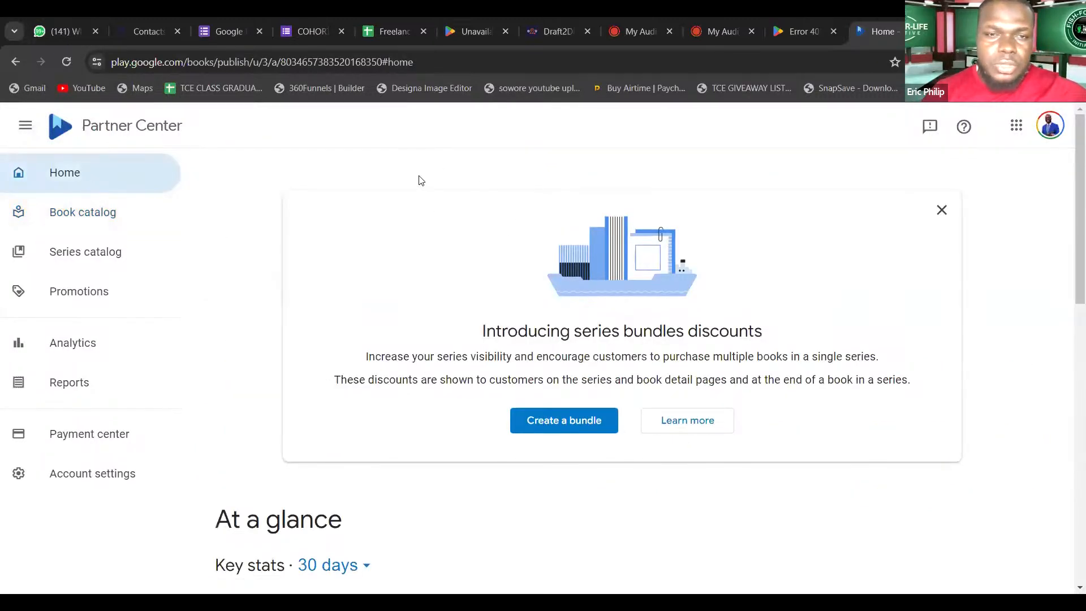
Start adding a new book from the book catalog and set its sell option to Sell ebook on Google Play.
click(95, 213)
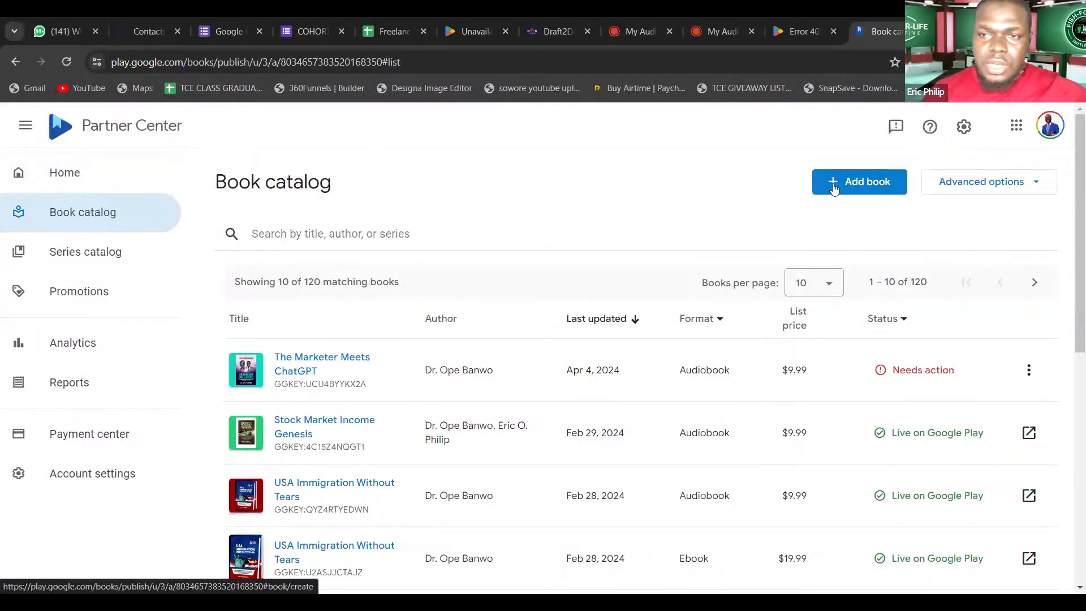
click(834, 188)
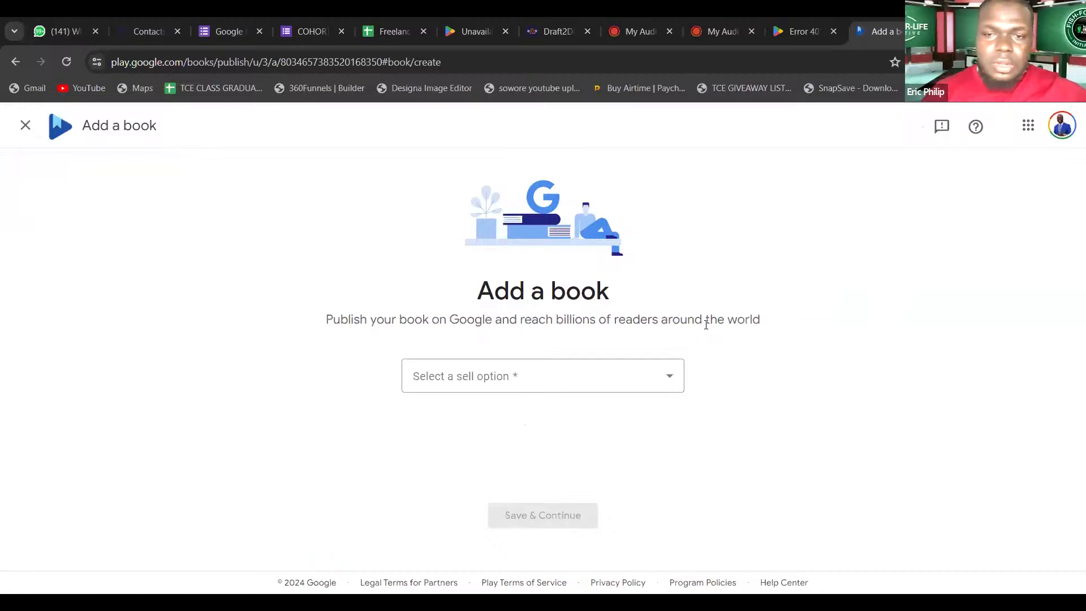
click(656, 381)
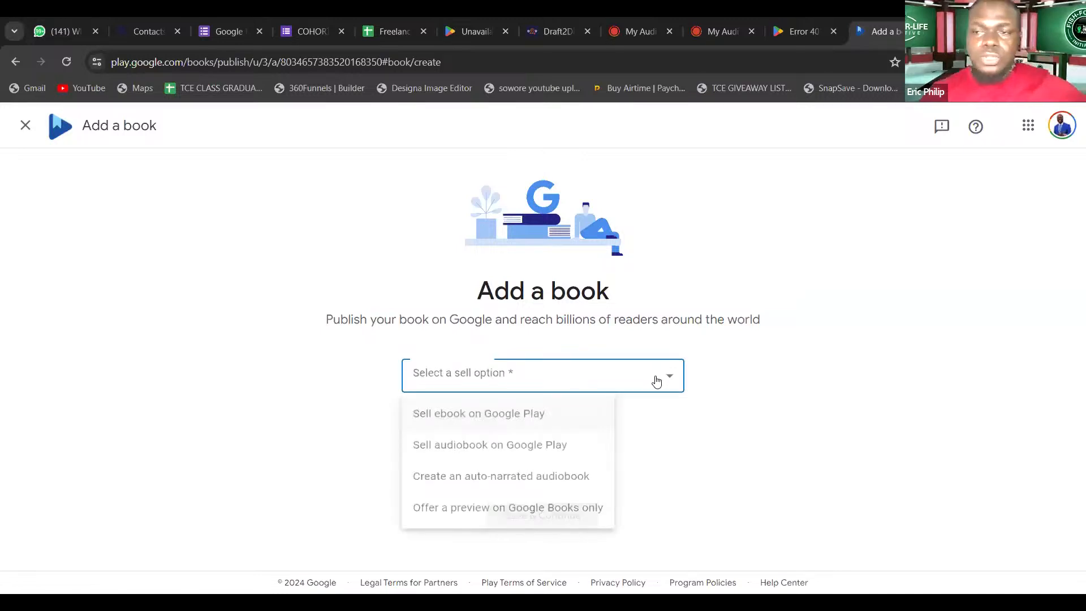
click(530, 415)
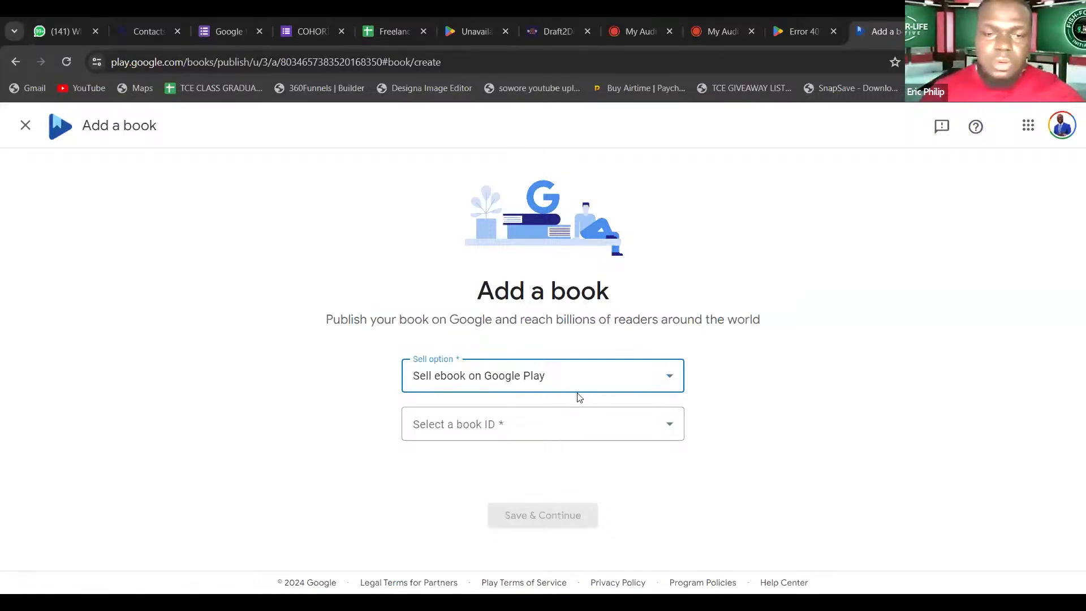
Choose Get a Google book ID (GGKEY) as the book ID instead of an ISBN or EAN, and save to continue.
click(599, 434)
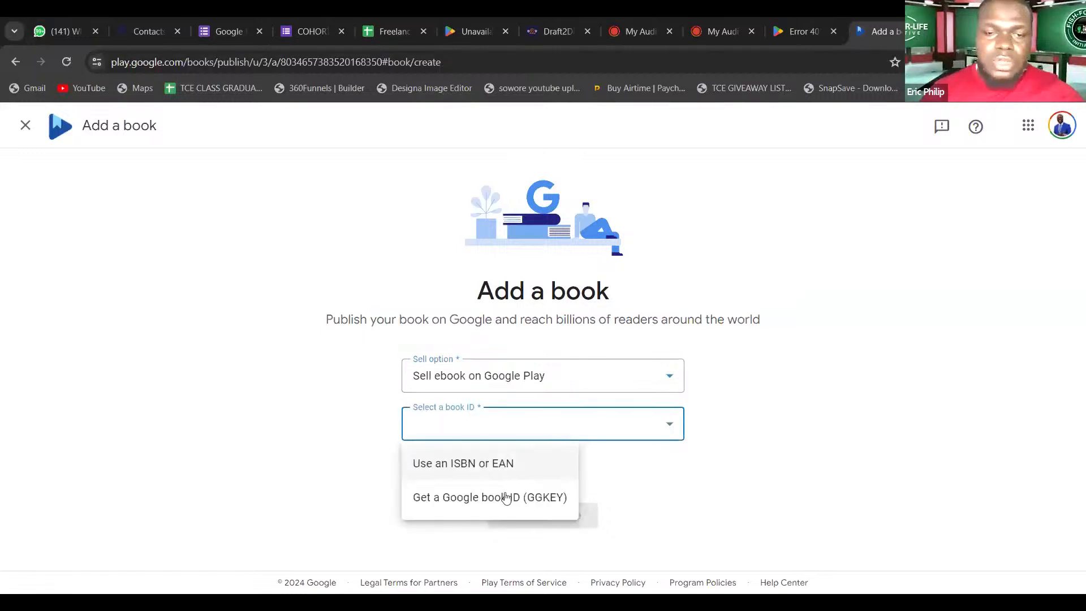
click(435, 498)
click(436, 463)
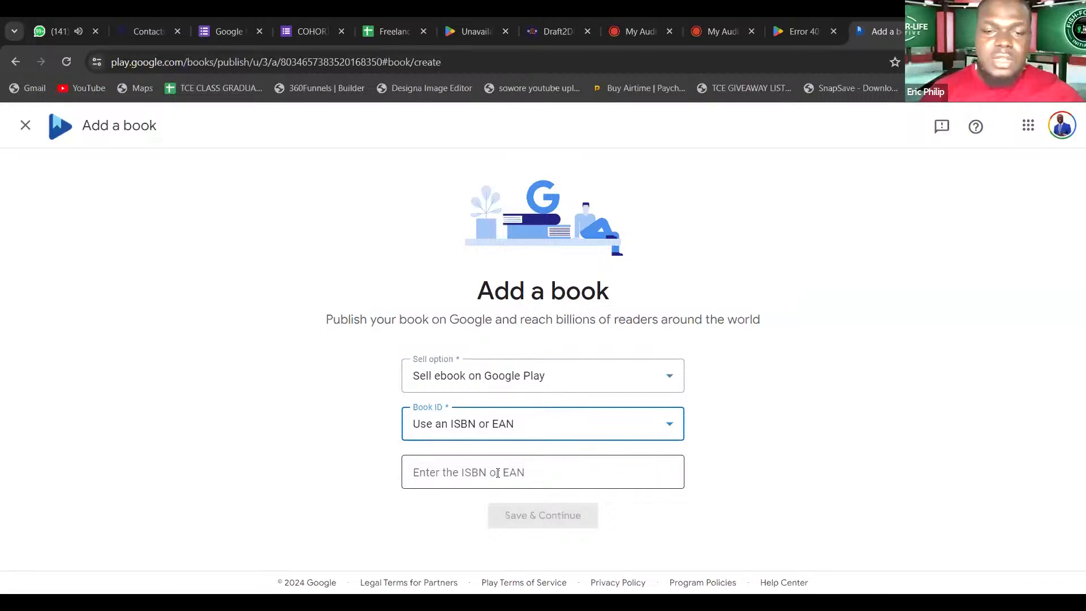
click(504, 439)
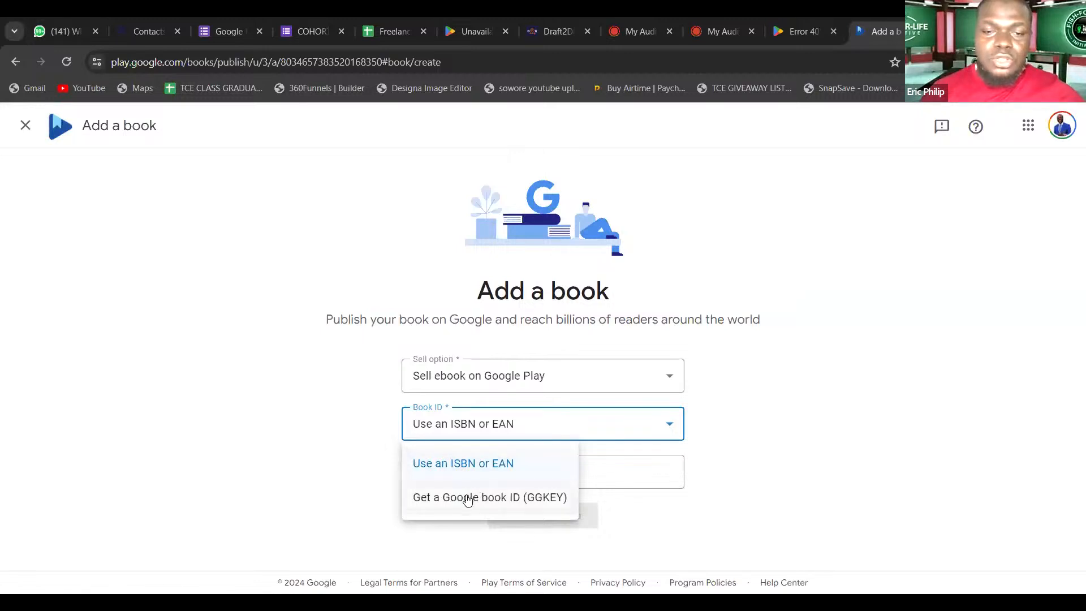
click(450, 500)
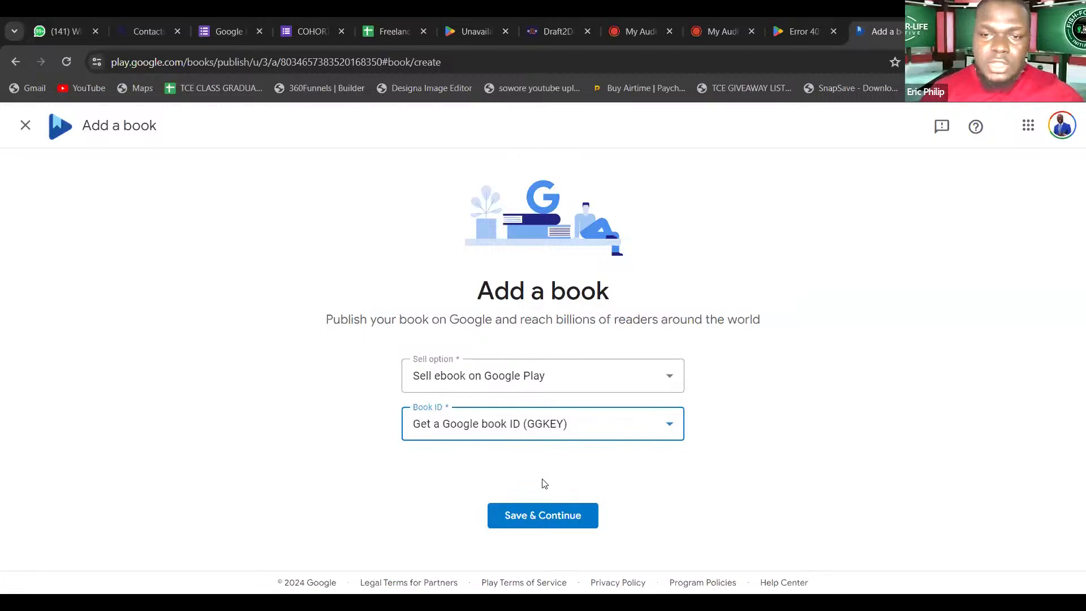
click(526, 519)
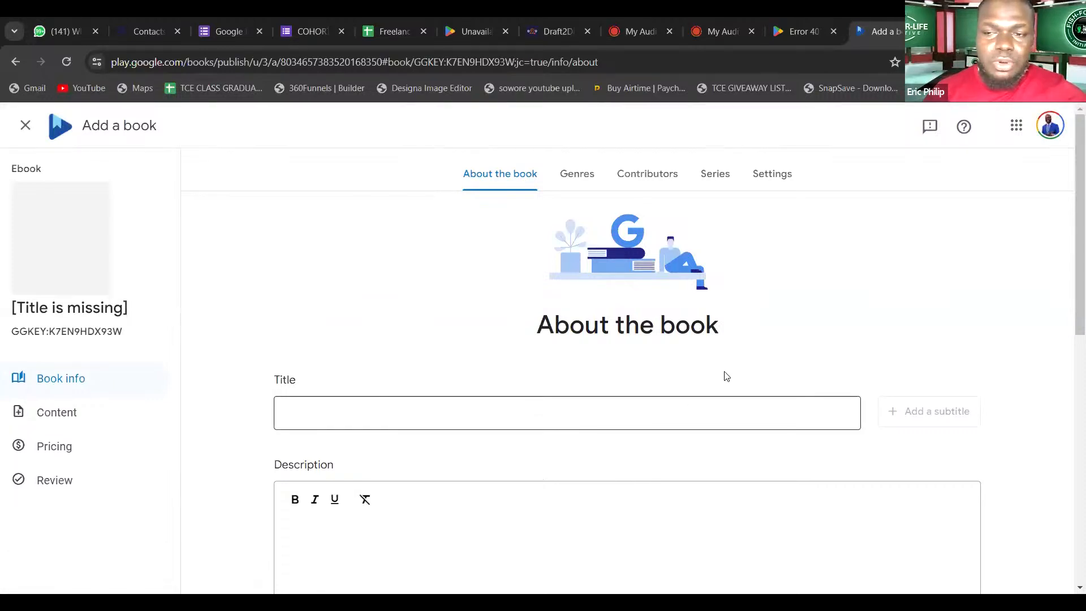
Examine the About the book form from the title and description fields down to the publisher, format and date fields.
scroll(657, 340, down, 3)
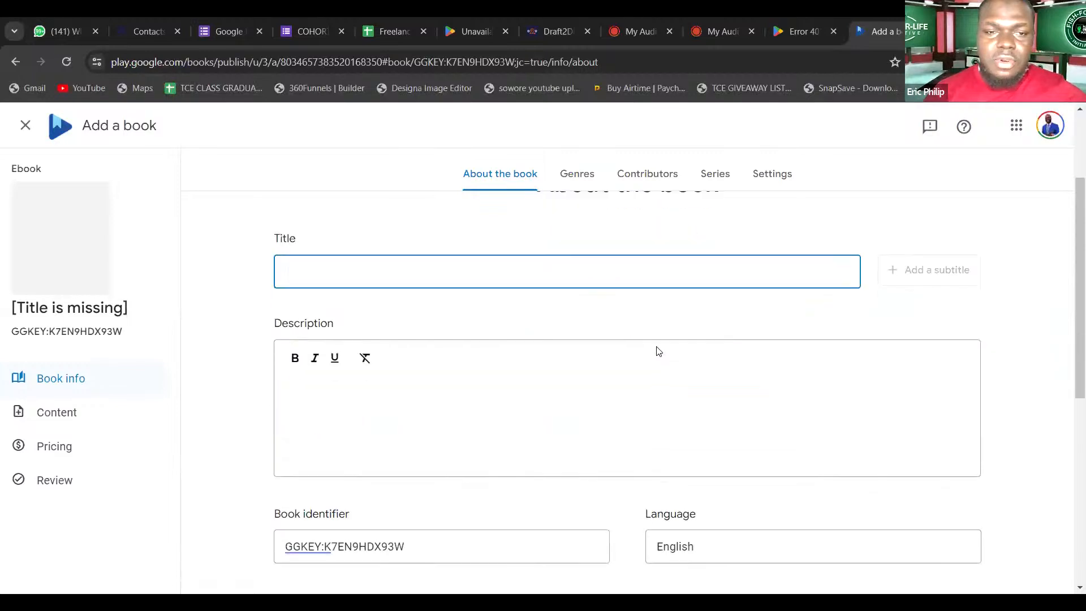
scroll(645, 385, down, 3)
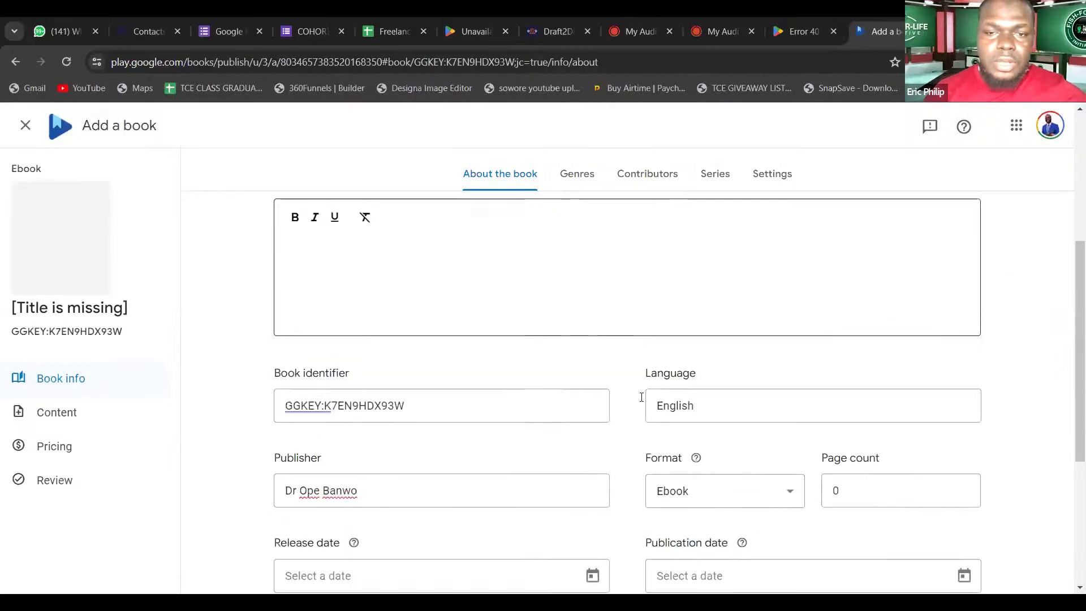
scroll(640, 393, up, 6)
scroll(643, 366, down, 3)
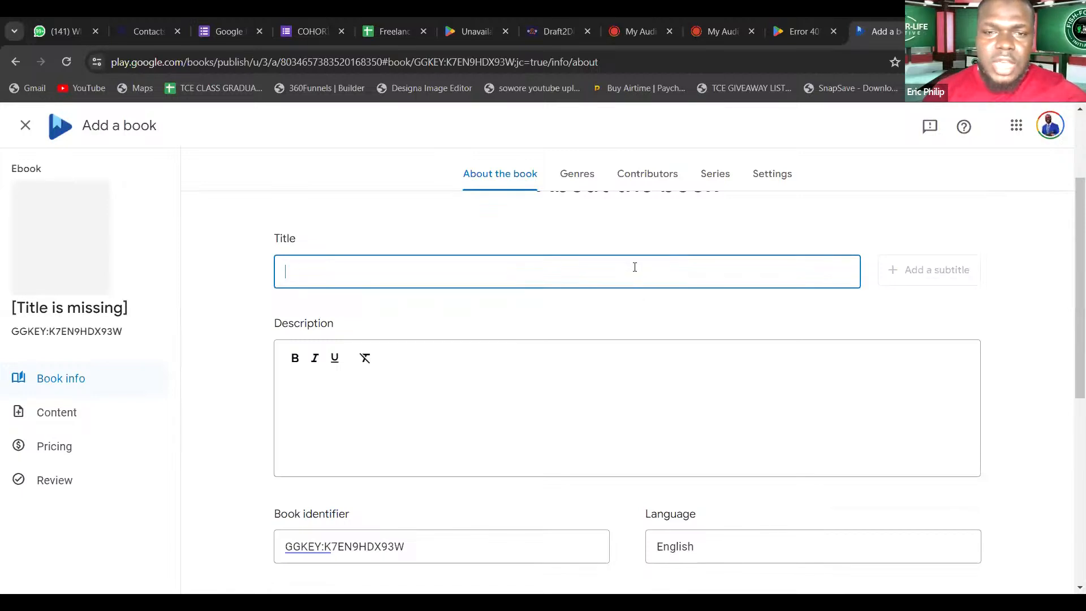
click(569, 406)
scroll(542, 408, down, 3)
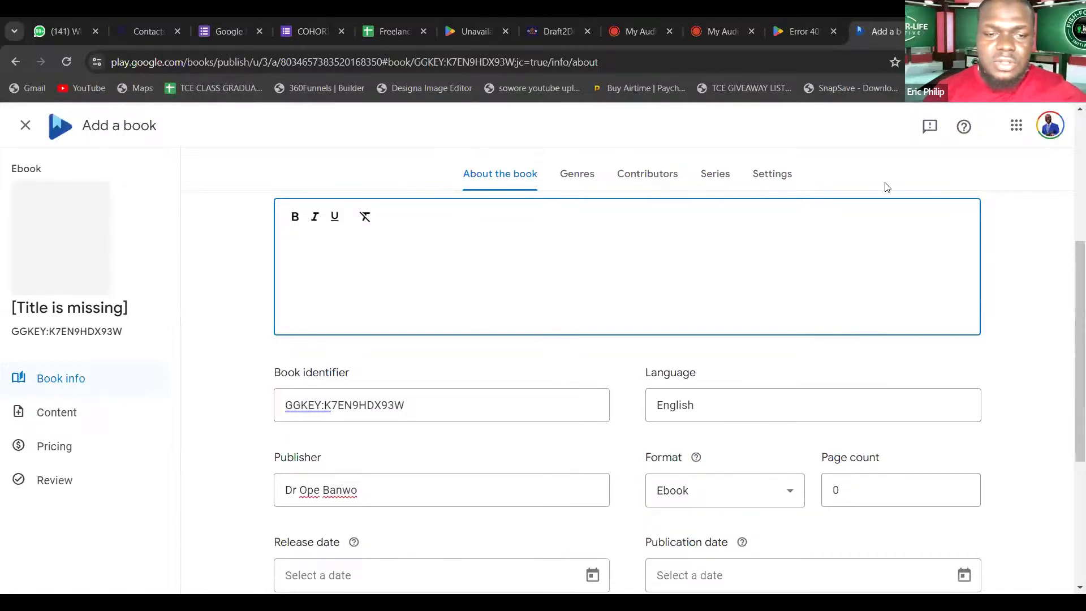
Set the ebook's release date to 2024-06-10 using the date picker.
scroll(461, 330, down, 3)
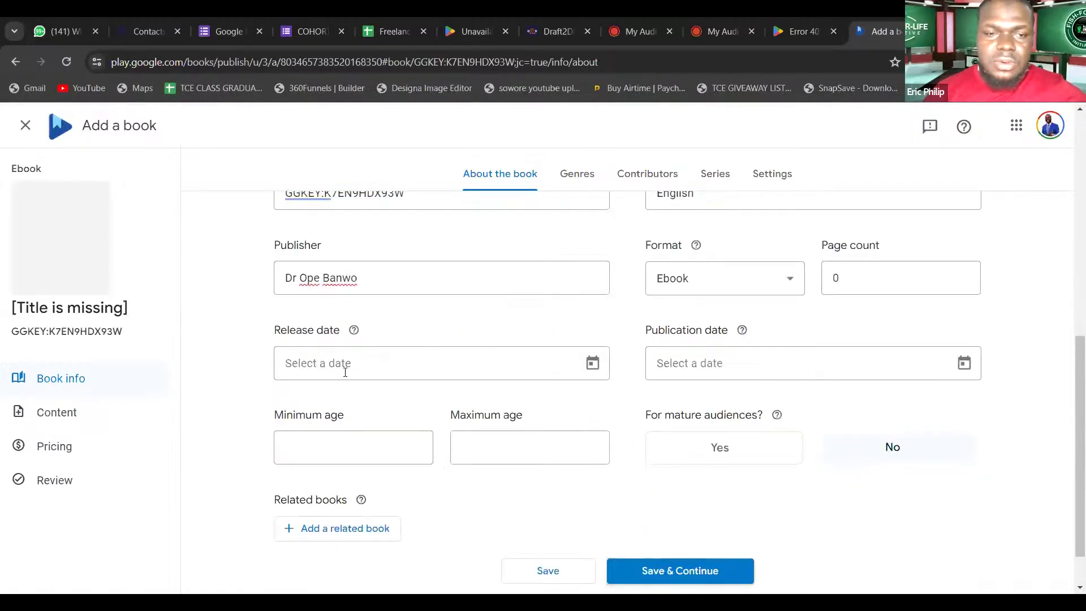
click(417, 363)
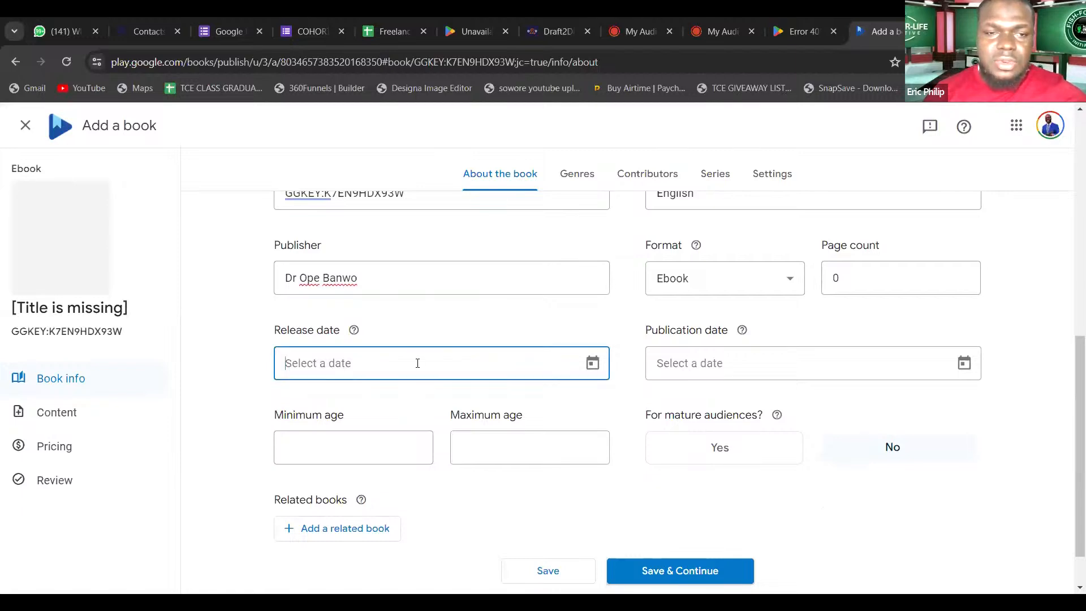
click(593, 363)
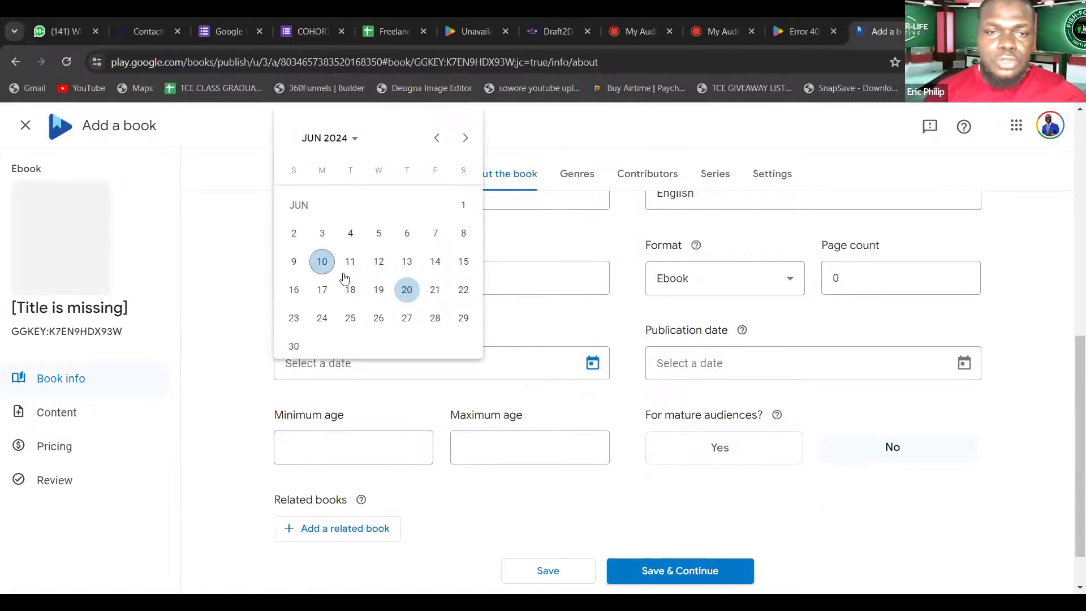
click(322, 261)
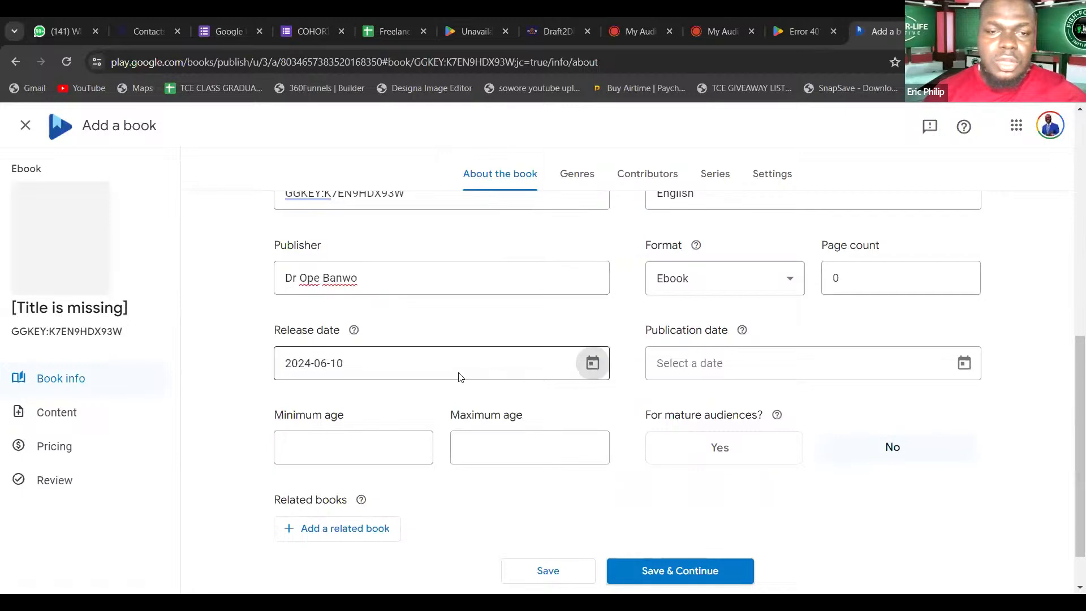
click(677, 363)
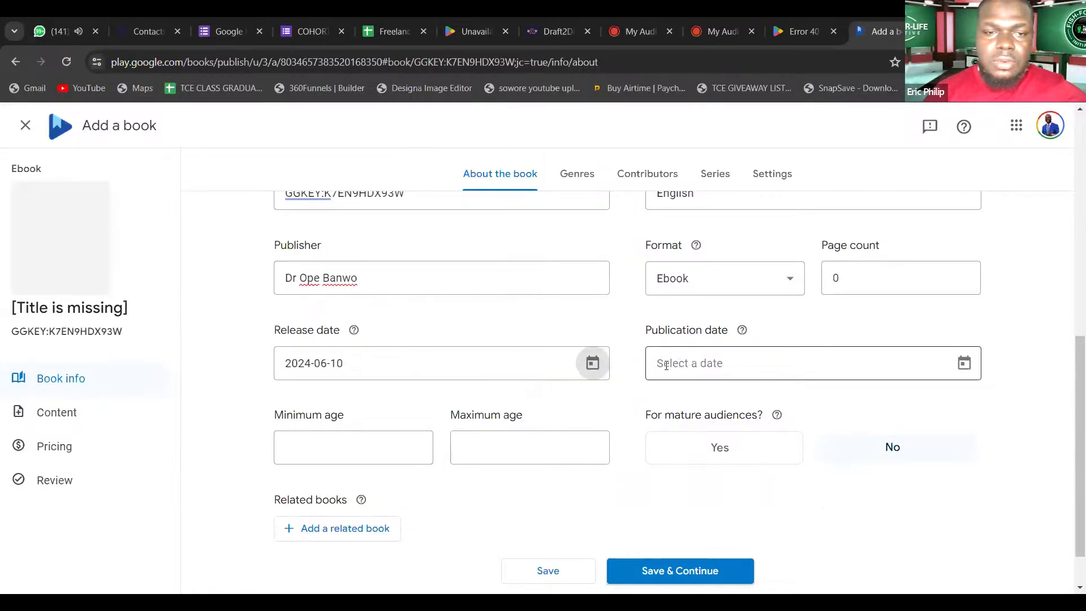
click(666, 365)
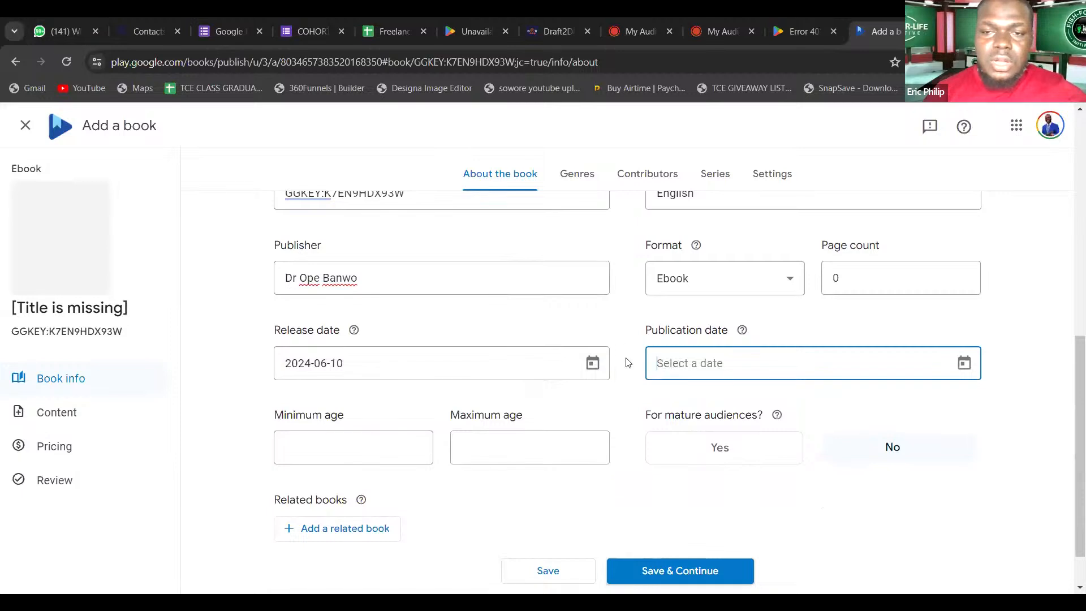
click(594, 363)
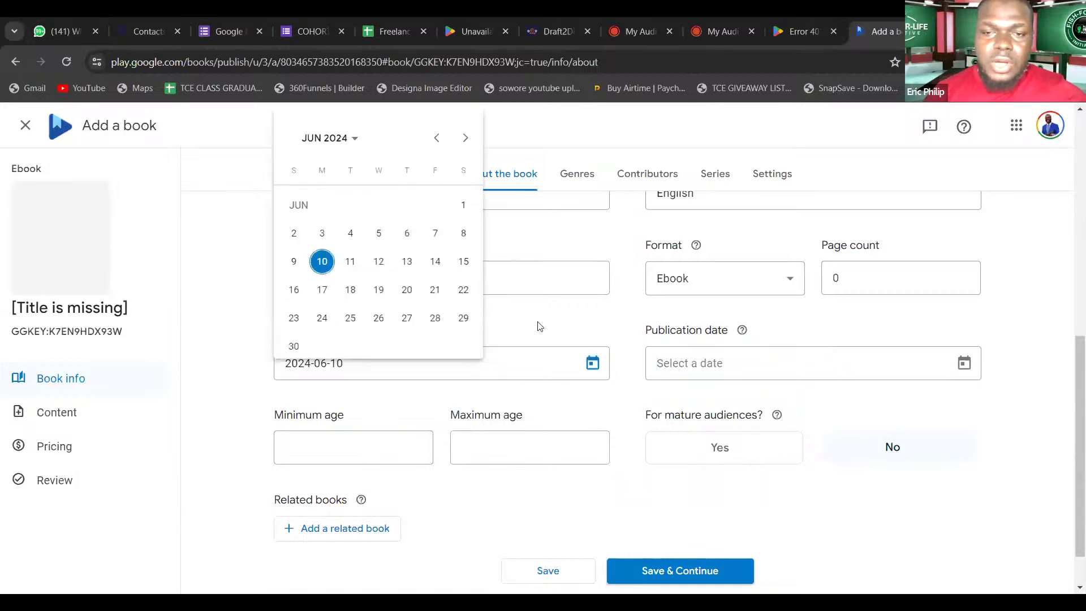
click(407, 289)
click(591, 362)
click(322, 261)
Set the ebook's publication date to 2024-06-10.
click(730, 363)
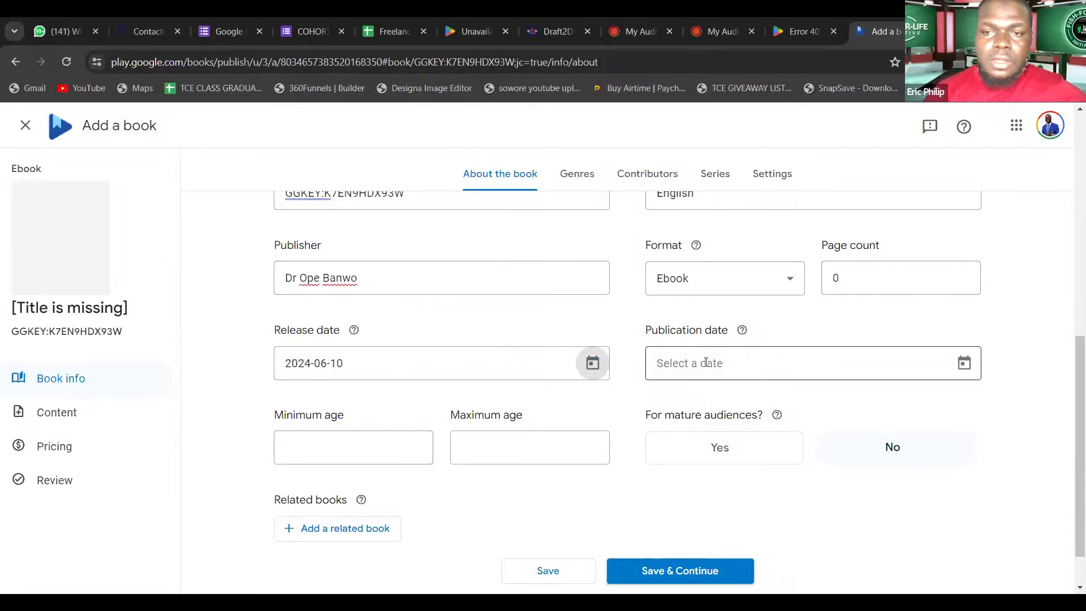
click(964, 363)
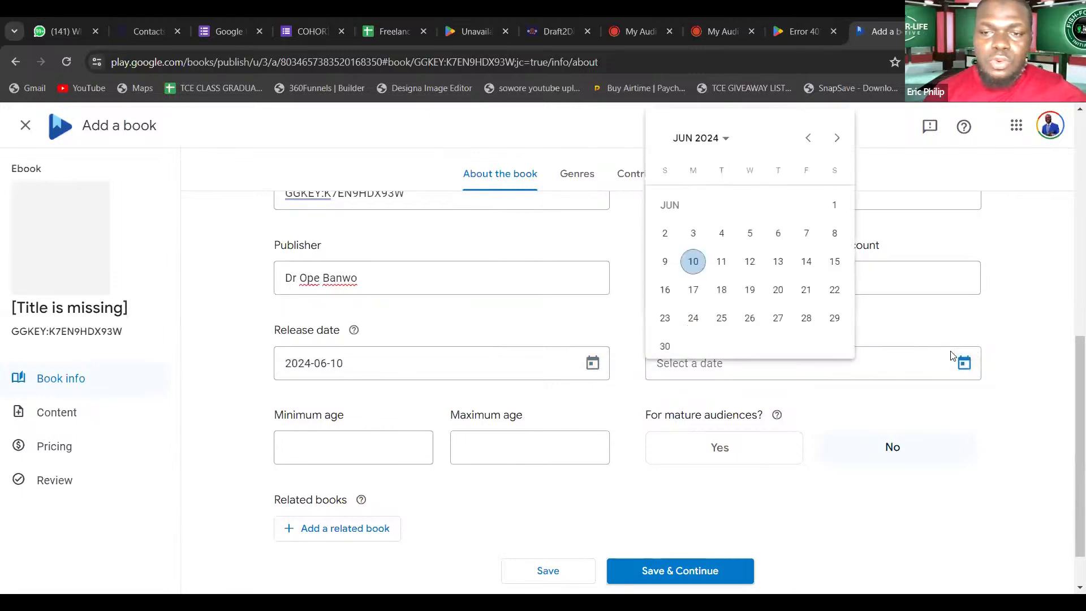
click(696, 264)
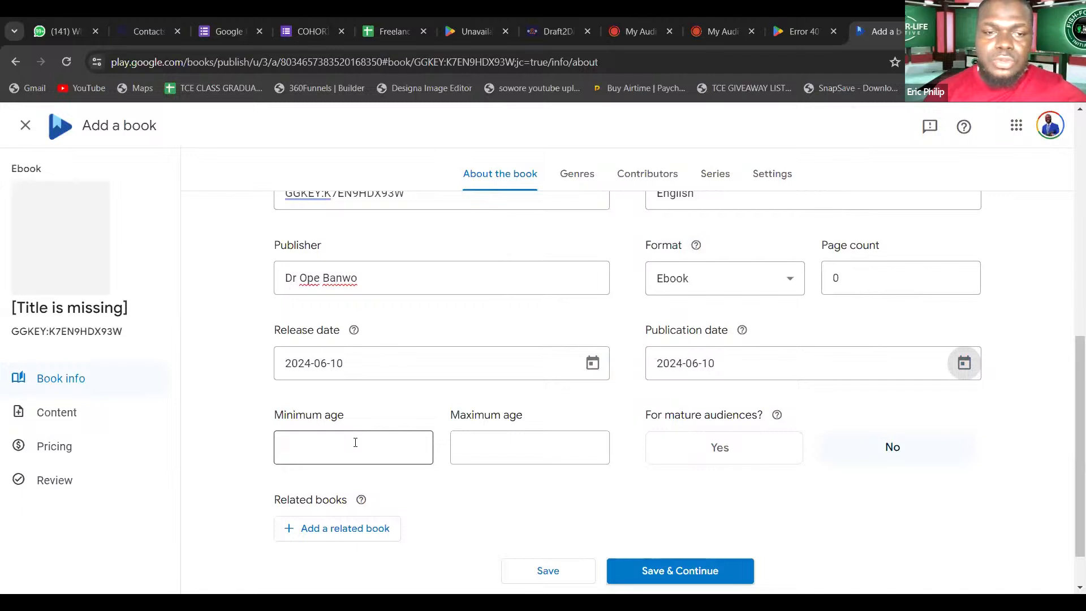
Set the ebook's minimum age to 18.
scroll(424, 407, down, 1)
click(420, 391)
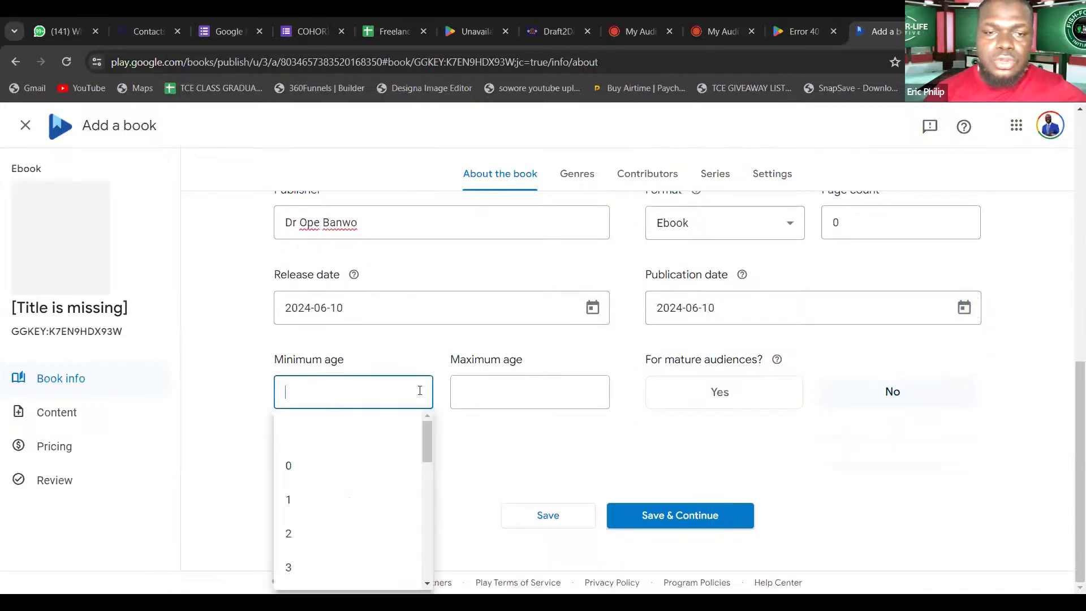
scroll(409, 430, down, 6)
scroll(408, 432, down, 2)
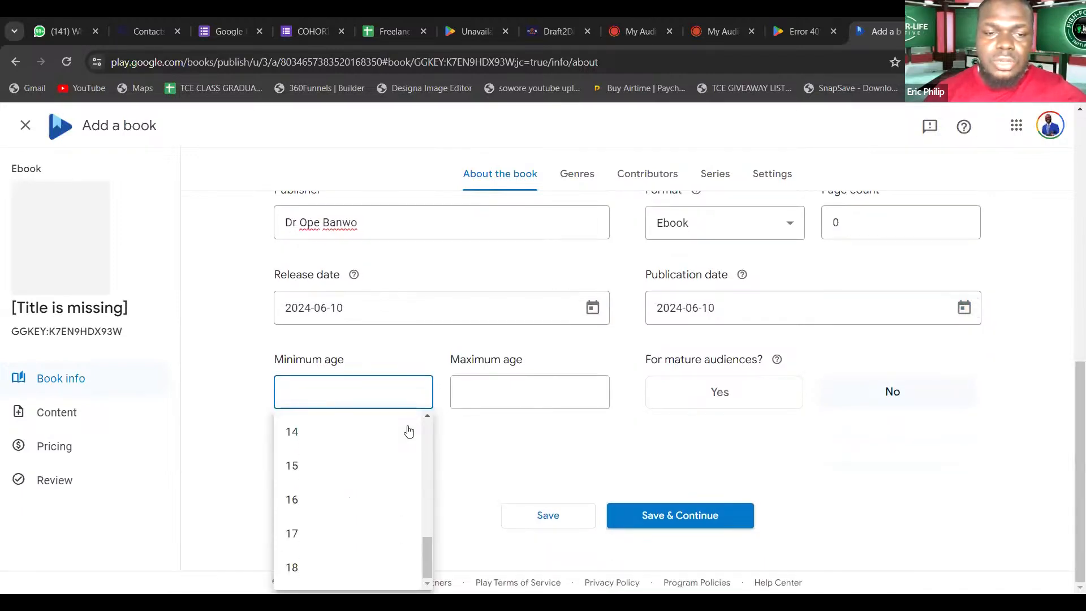
click(368, 560)
Set the maximum age to 18 and mark the ebook as being for mature audiences.
click(506, 389)
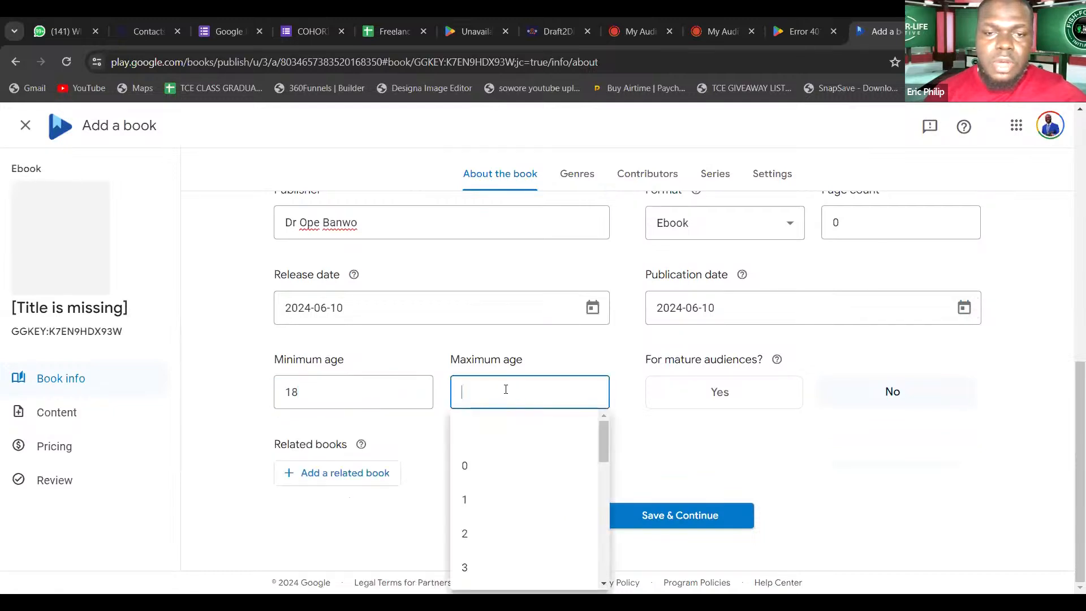
scroll(510, 479, down, 8)
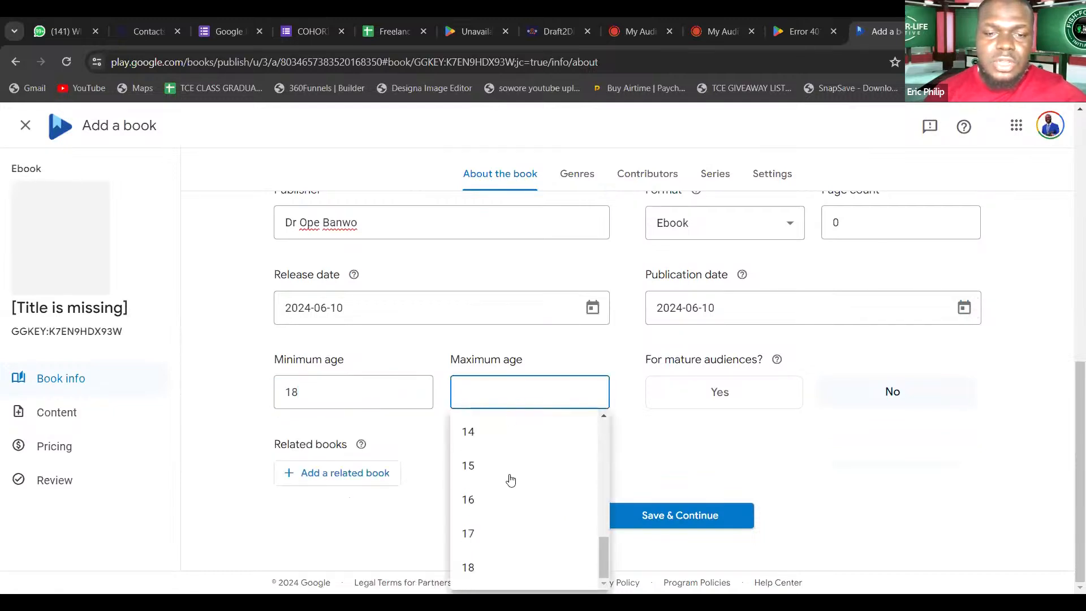
click(493, 565)
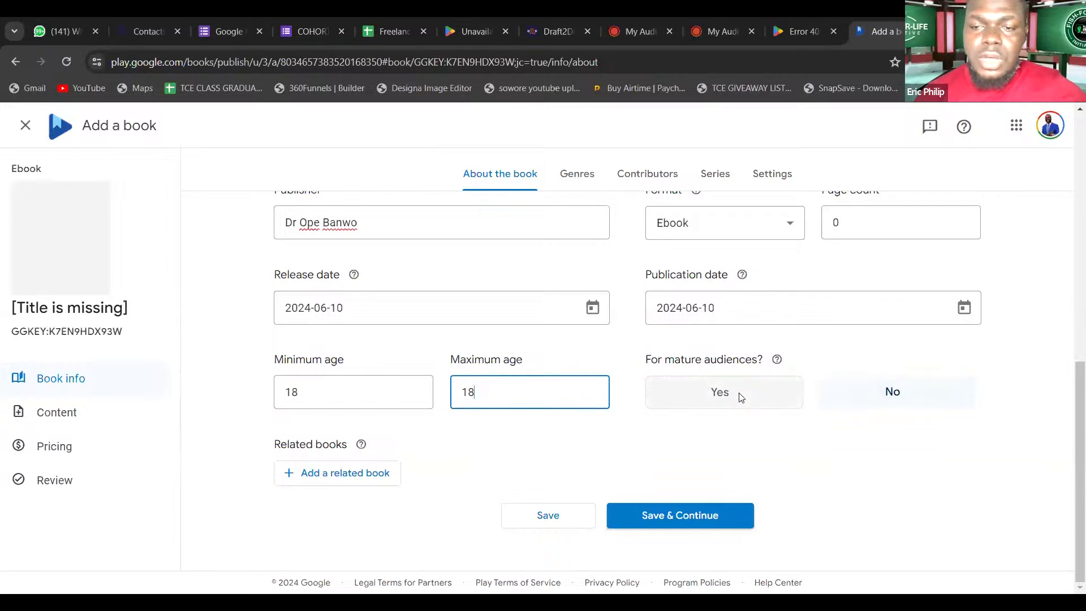
click(757, 389)
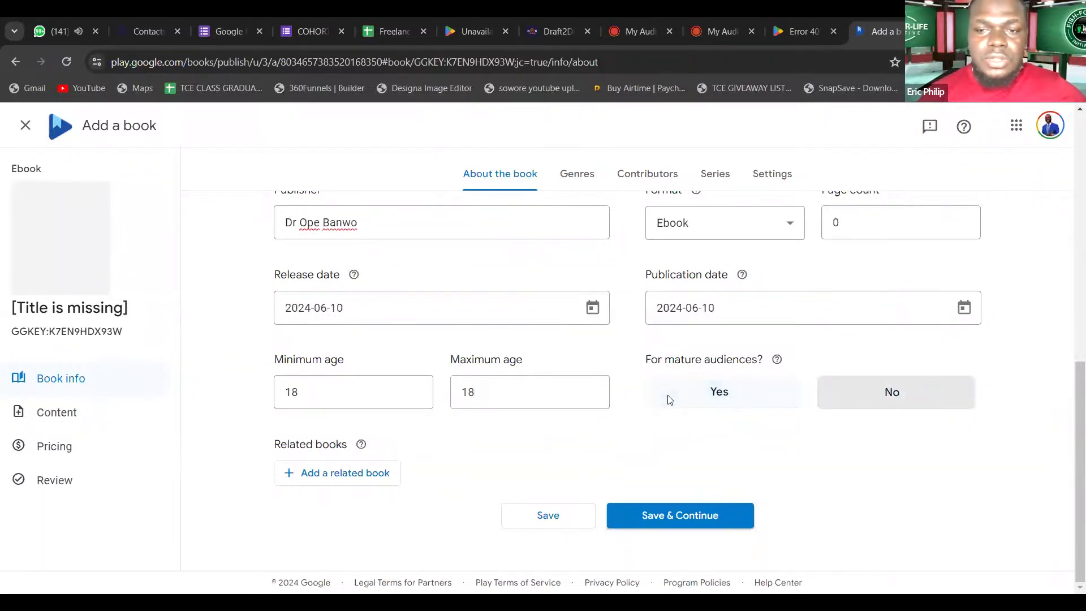
click(682, 394)
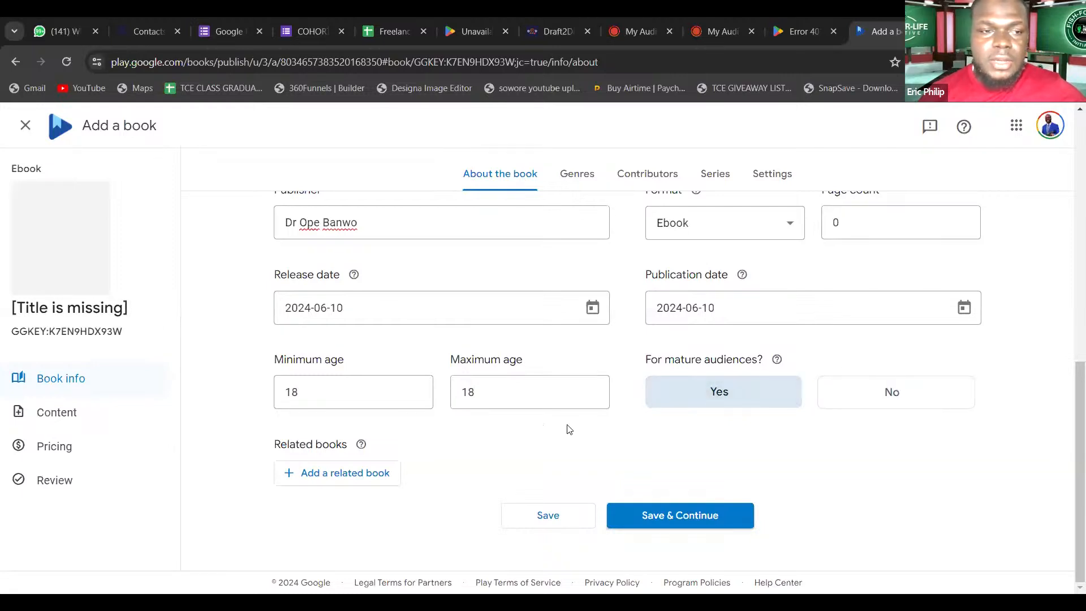
Enter "The Return Of The Prodigal" as the book's title.
scroll(566, 427, up, 10)
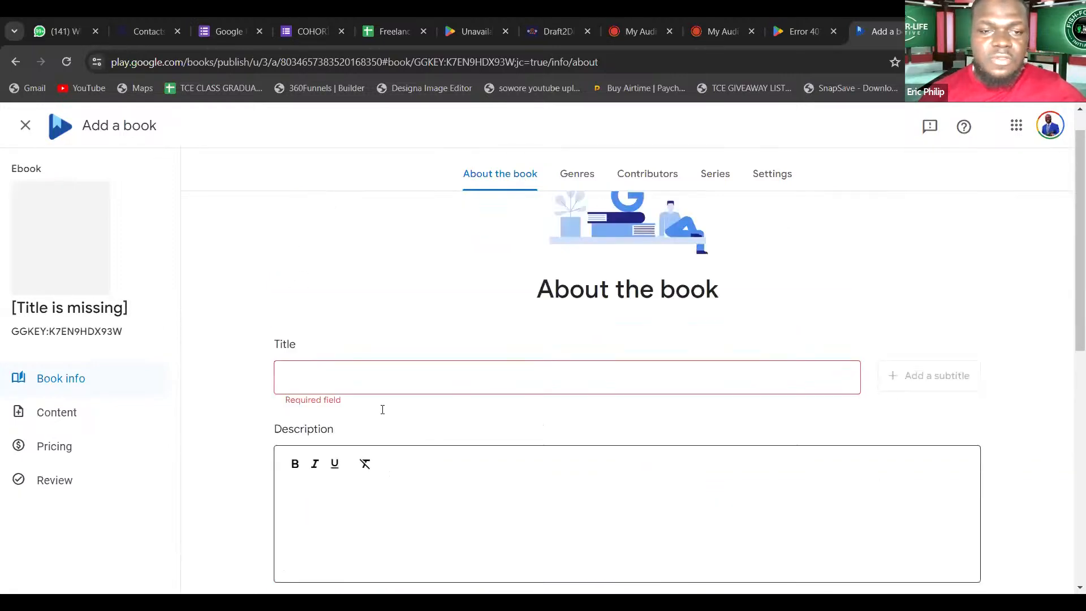
click(386, 409)
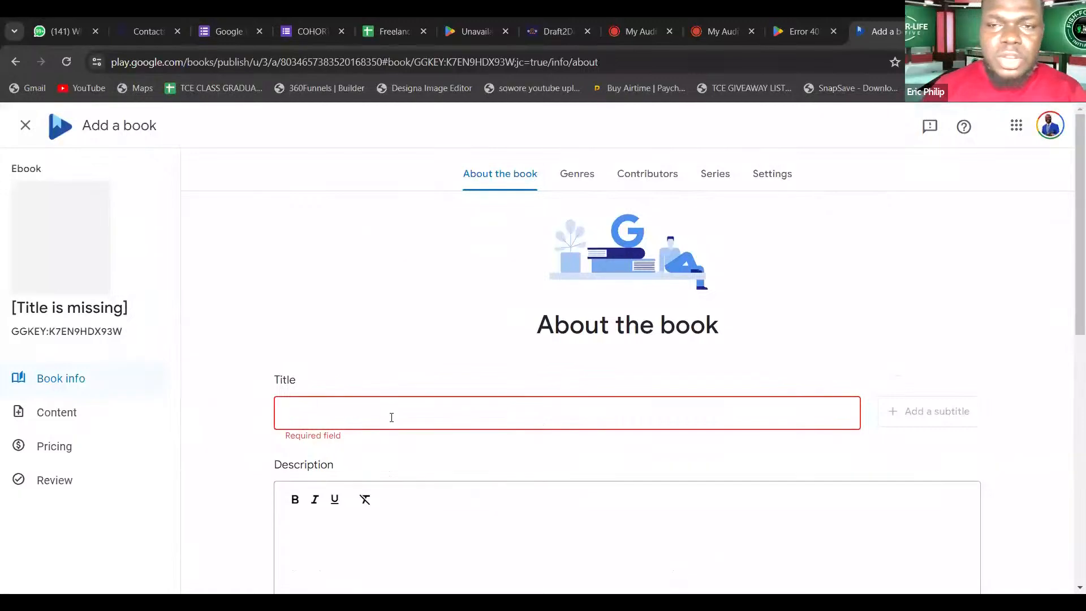
scroll(405, 452, down, 1)
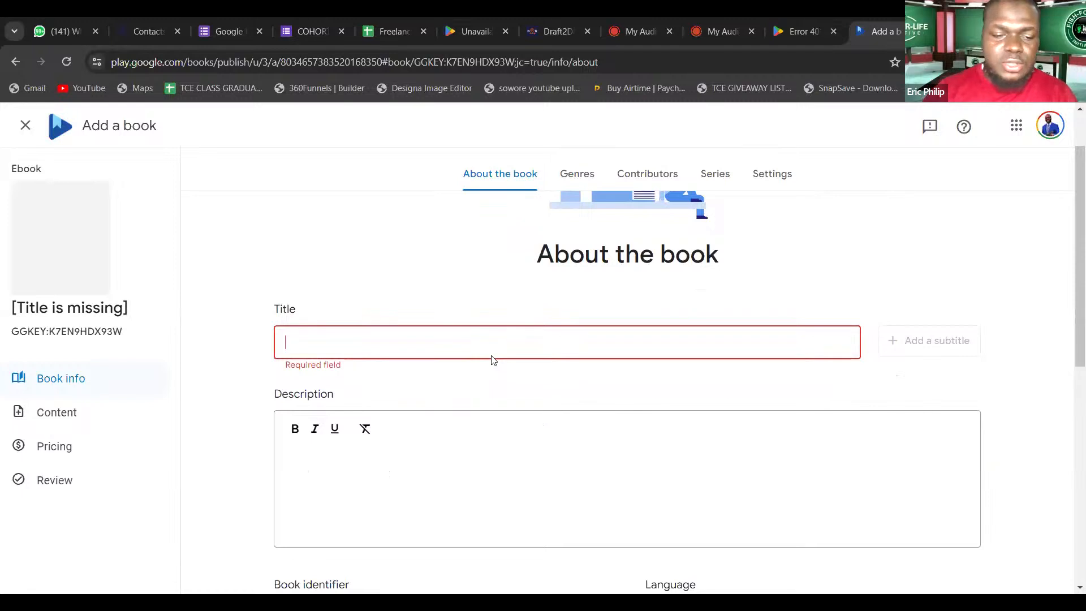
text(The)
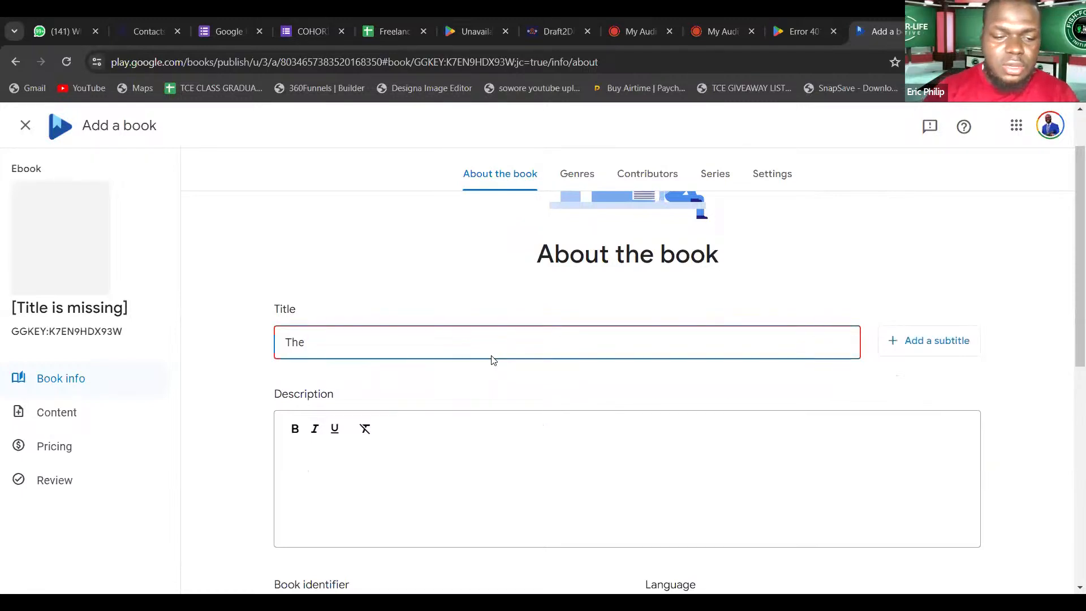
text( Return Of)
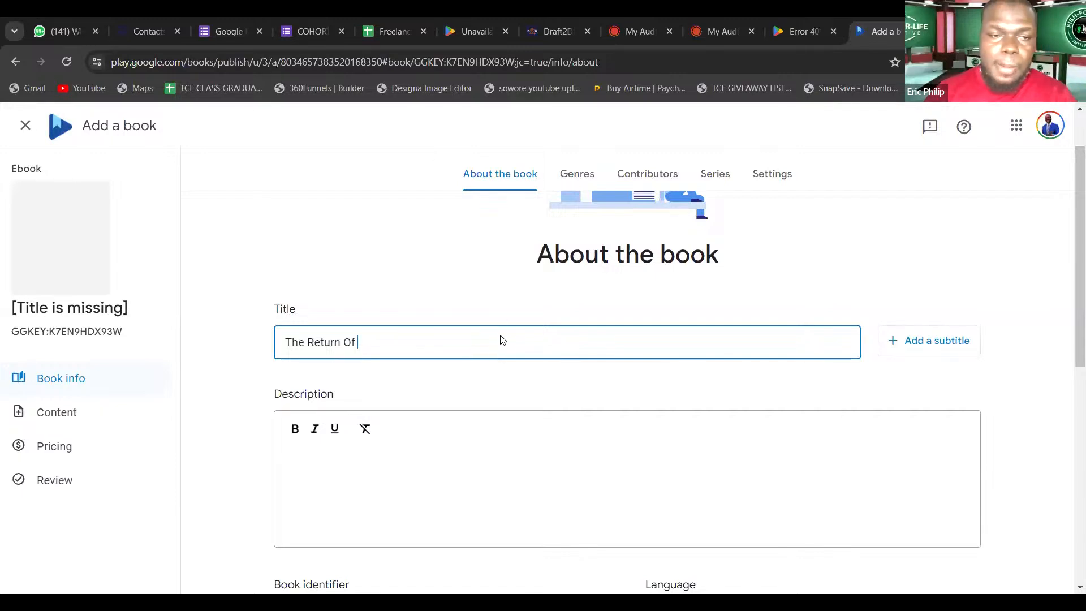
Add a subtitle field to the book's details and leave it blank.
scroll(501, 340, down, 9)
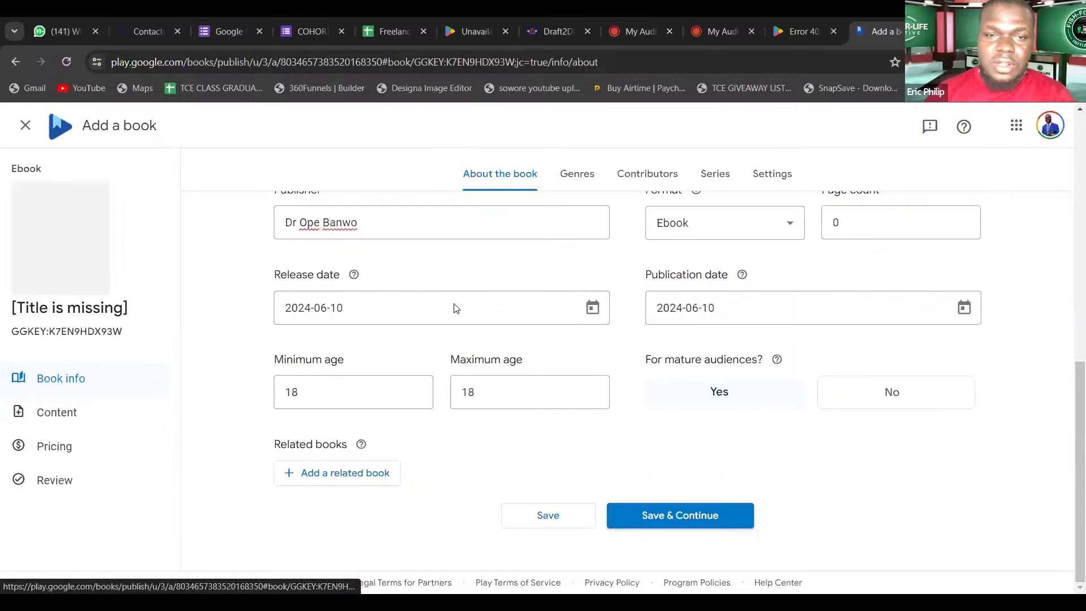
scroll(456, 308, up, 5)
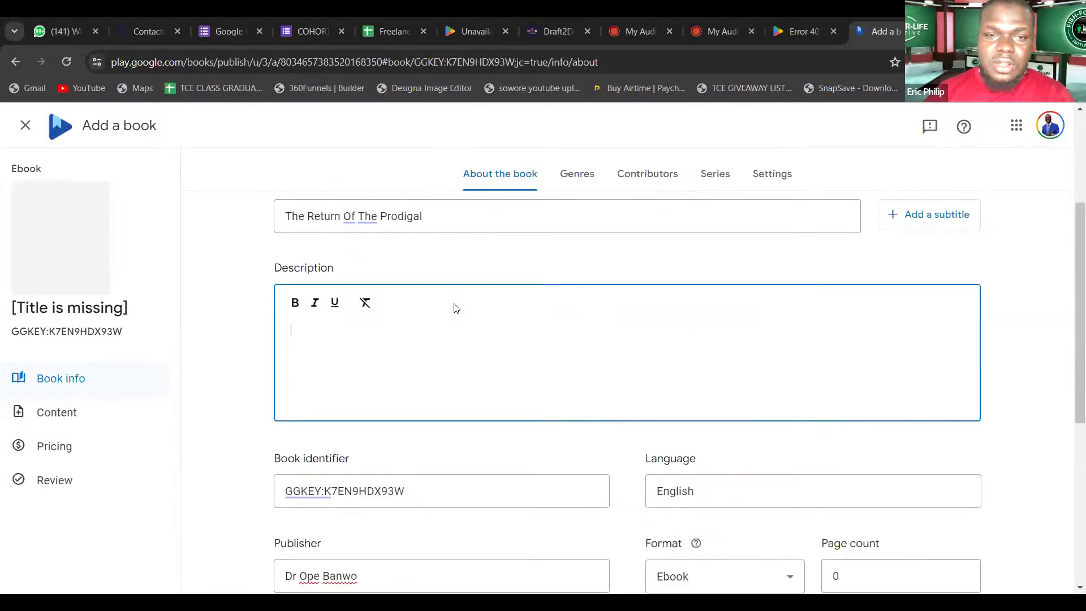
scroll(891, 207, down, 1)
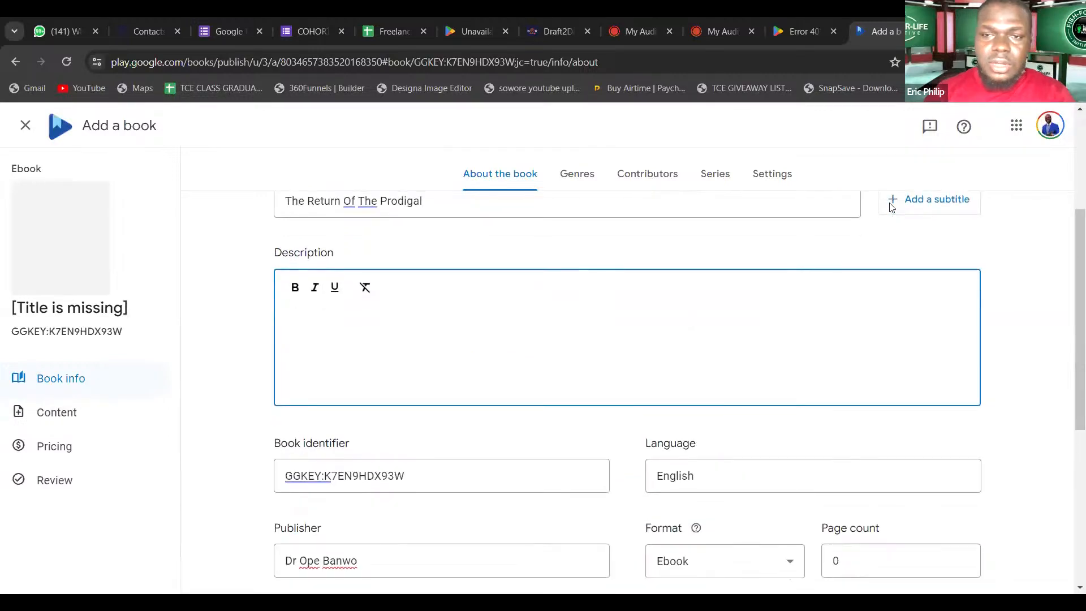
scroll(432, 442, down, 5)
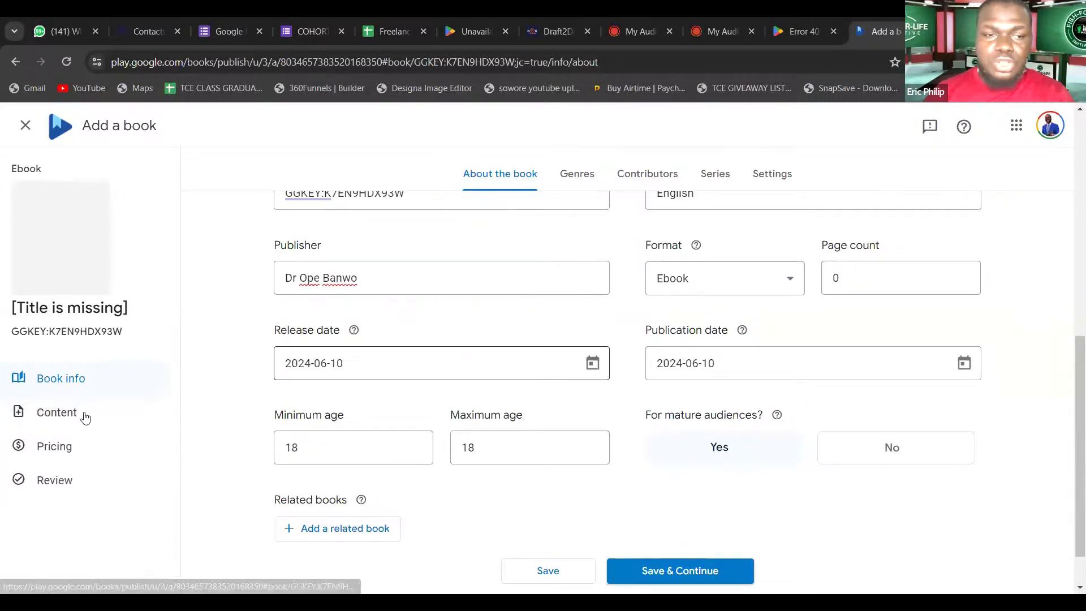
scroll(510, 362, up, 6)
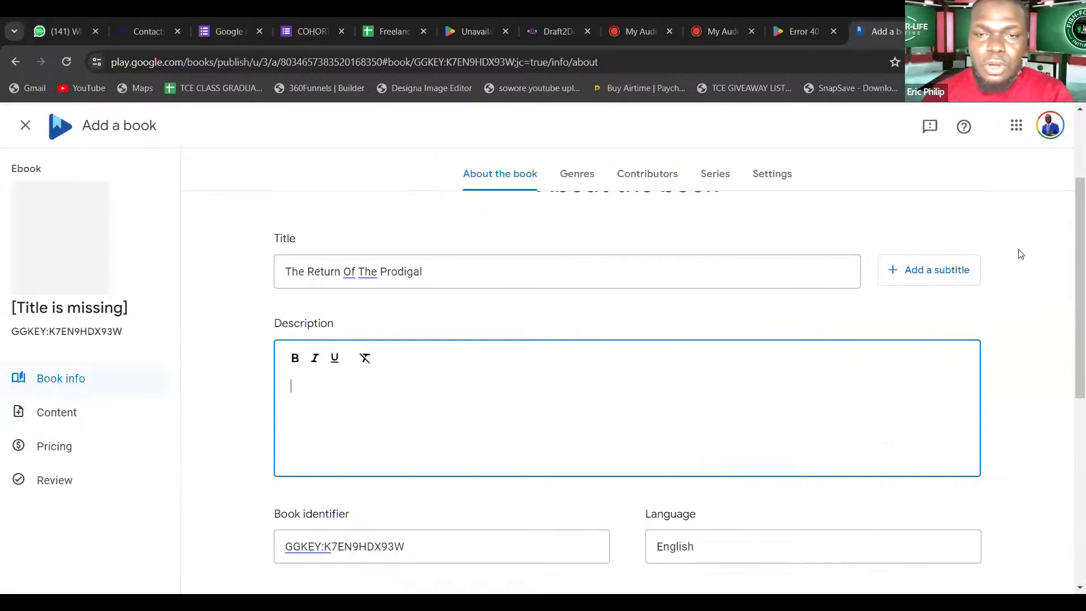
click(913, 278)
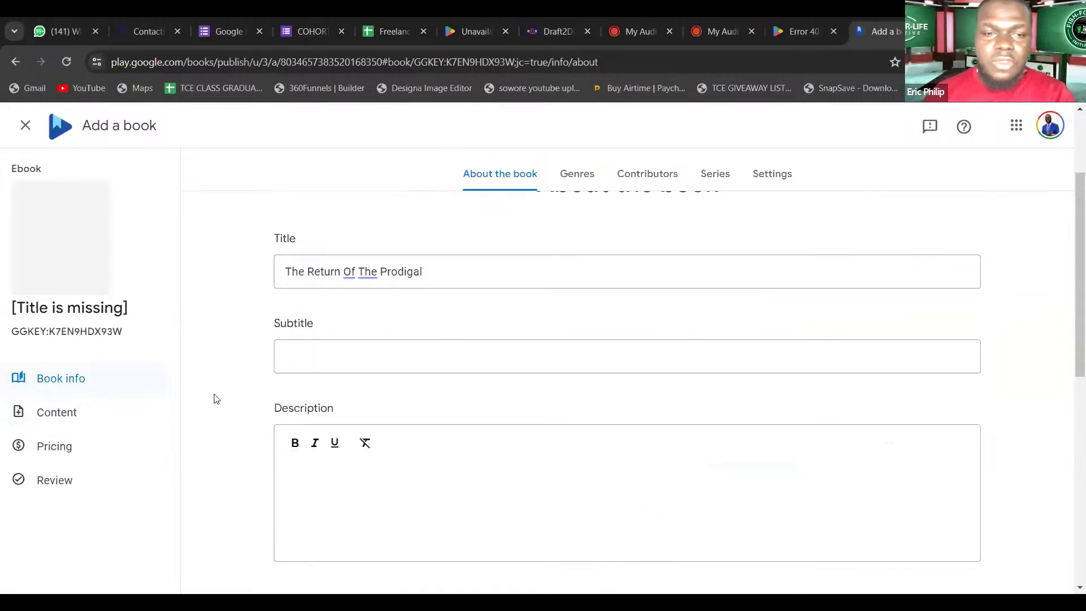
click(310, 359)
scroll(310, 360, up, 2)
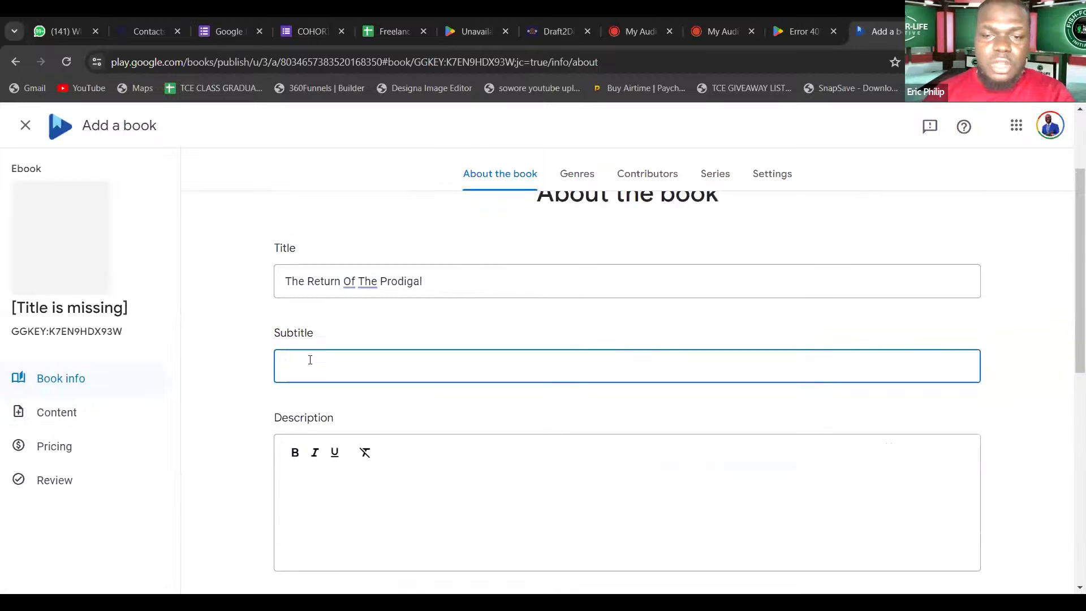
Save the About the book details and continue to the Content and Cover page.
scroll(715, 525, down, 10)
scroll(715, 525, down, 2)
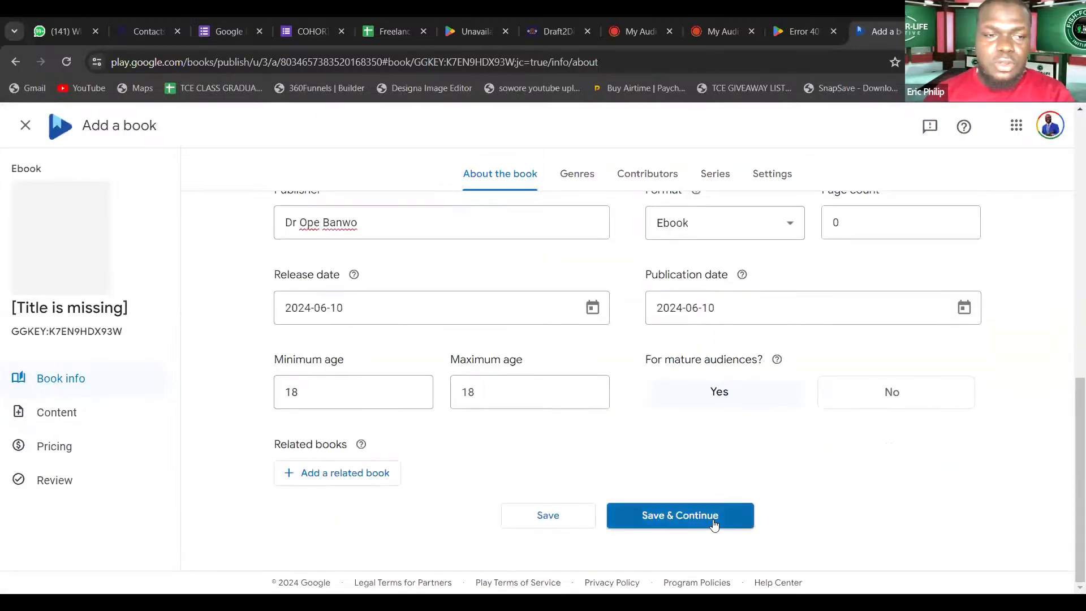
click(714, 526)
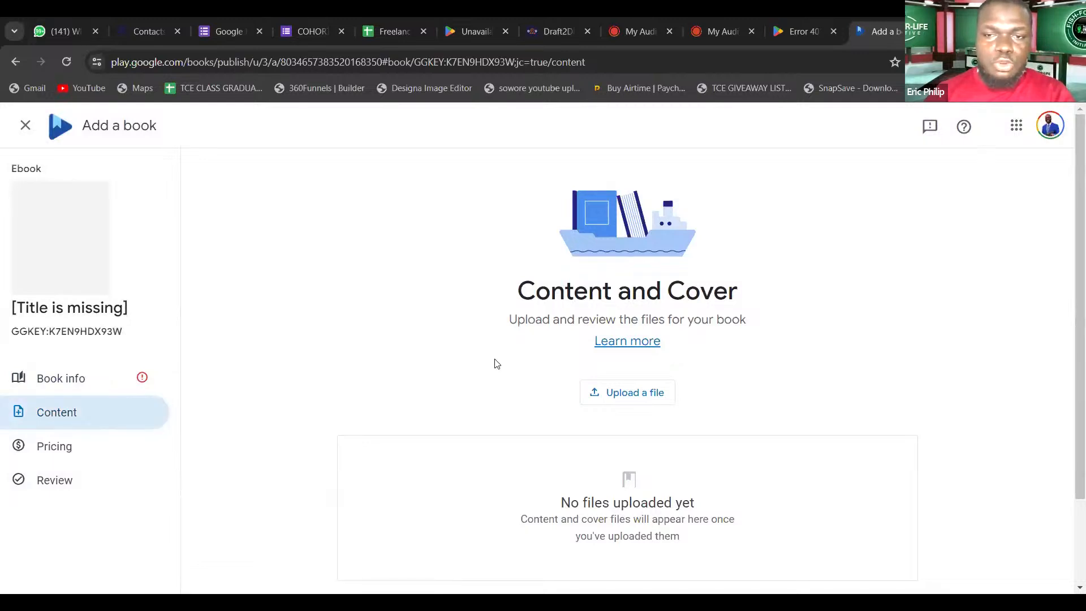
Upload chatgpt-business-goldmines.epub from the Downloads folder as the book's content file and close the upload dialog.
scroll(606, 359, down, 2)
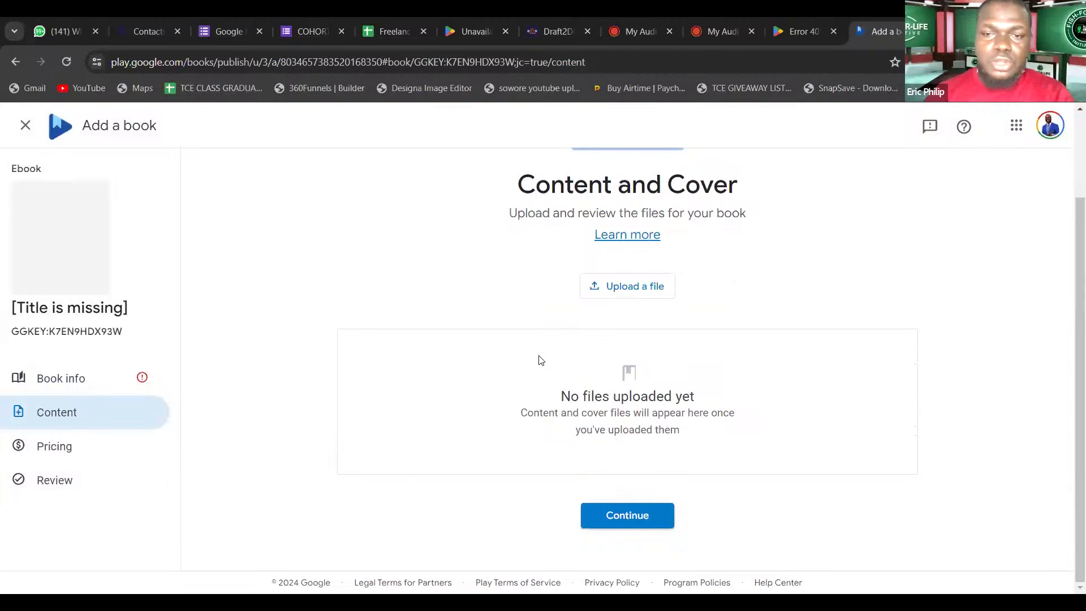
scroll(536, 374, up, 2)
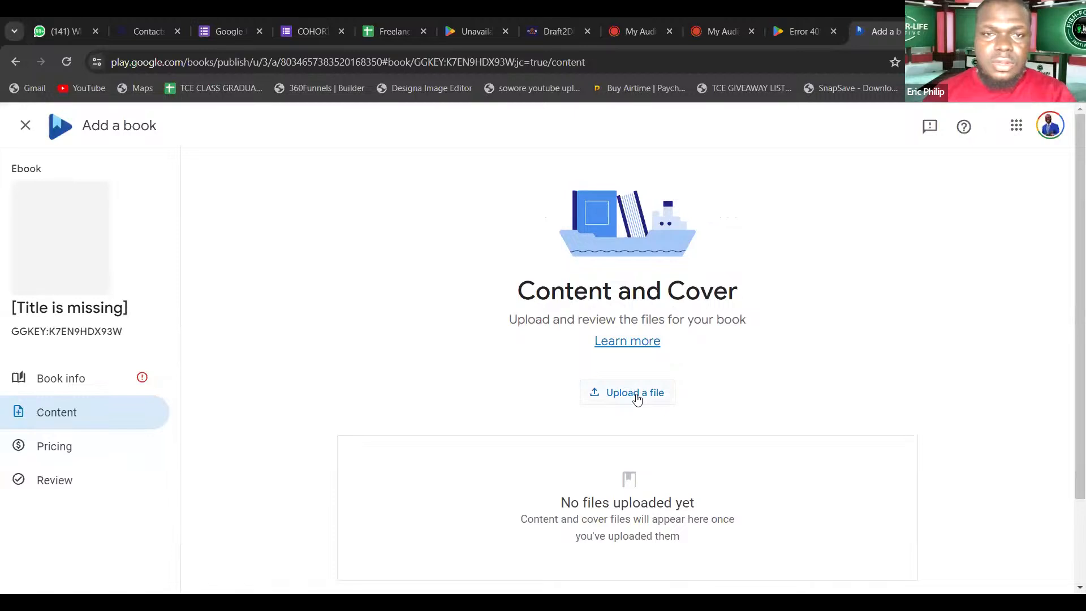
click(447, 183)
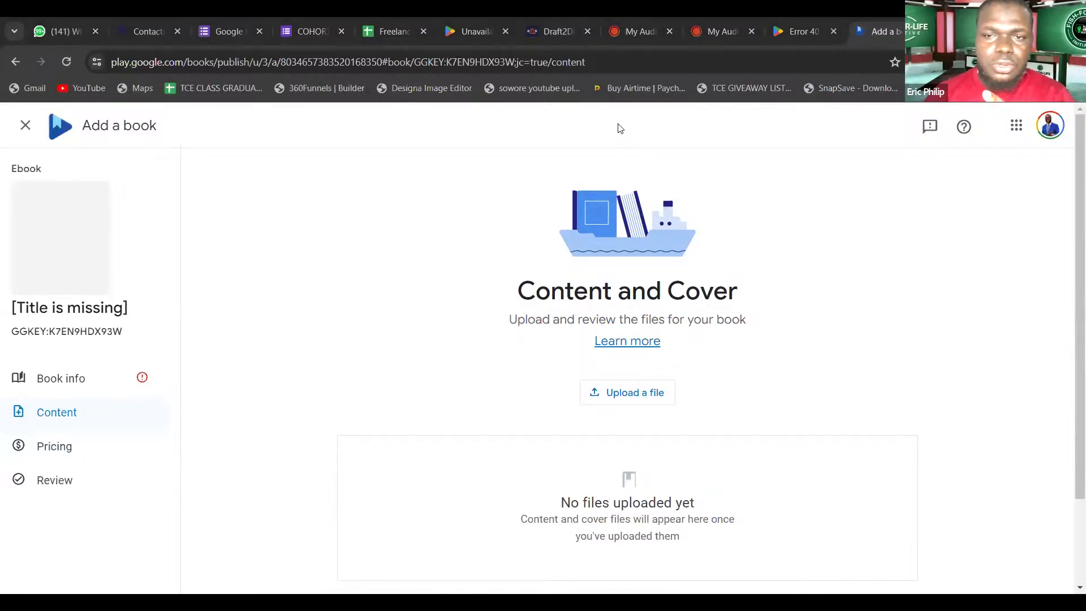
scroll(724, 368, down, 1)
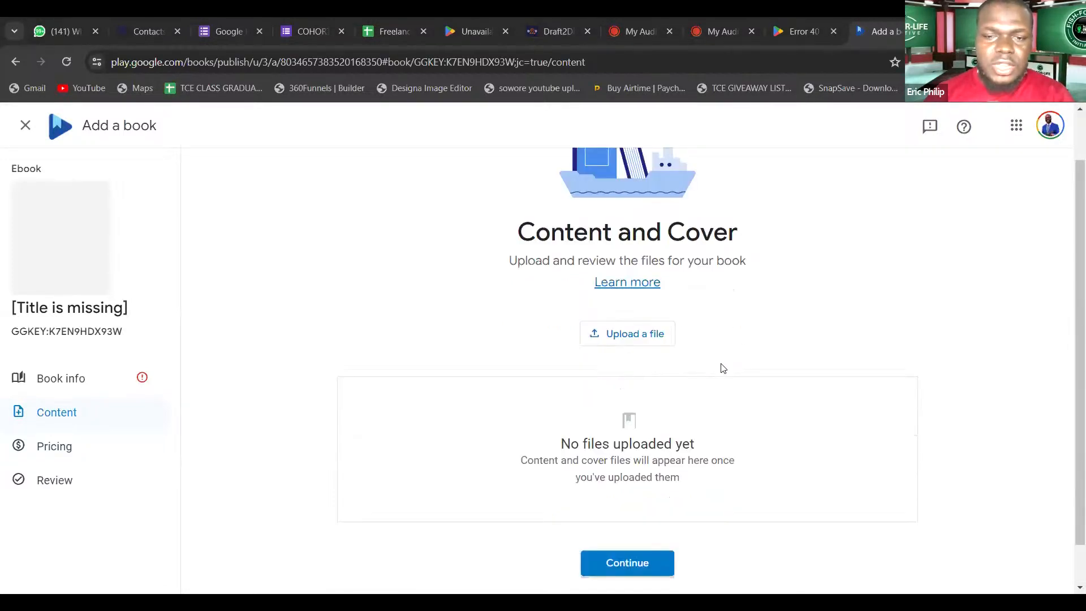
scroll(723, 368, down, 1)
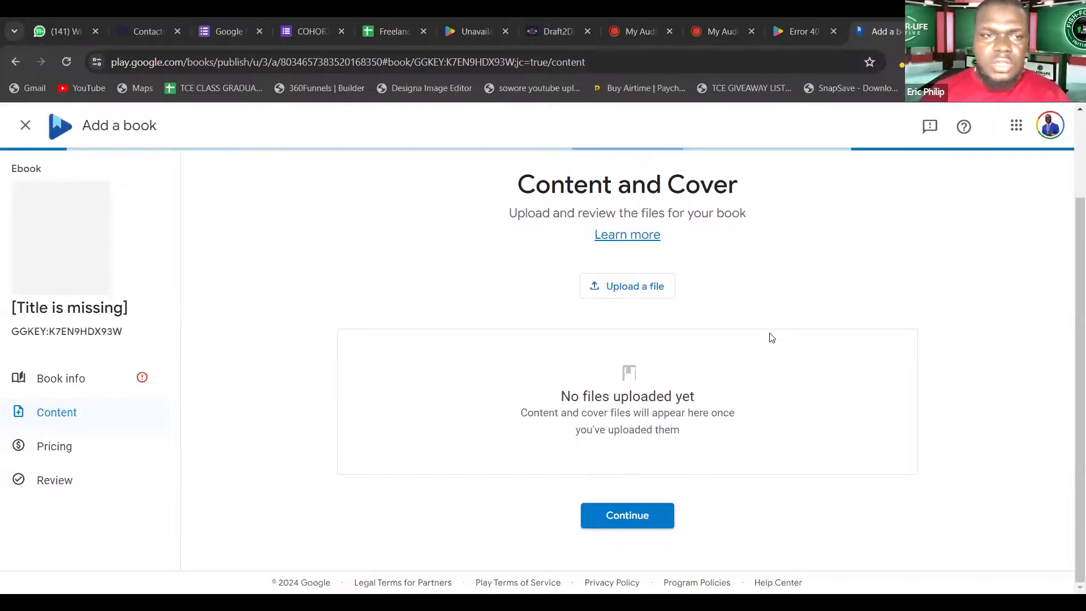
click(633, 291)
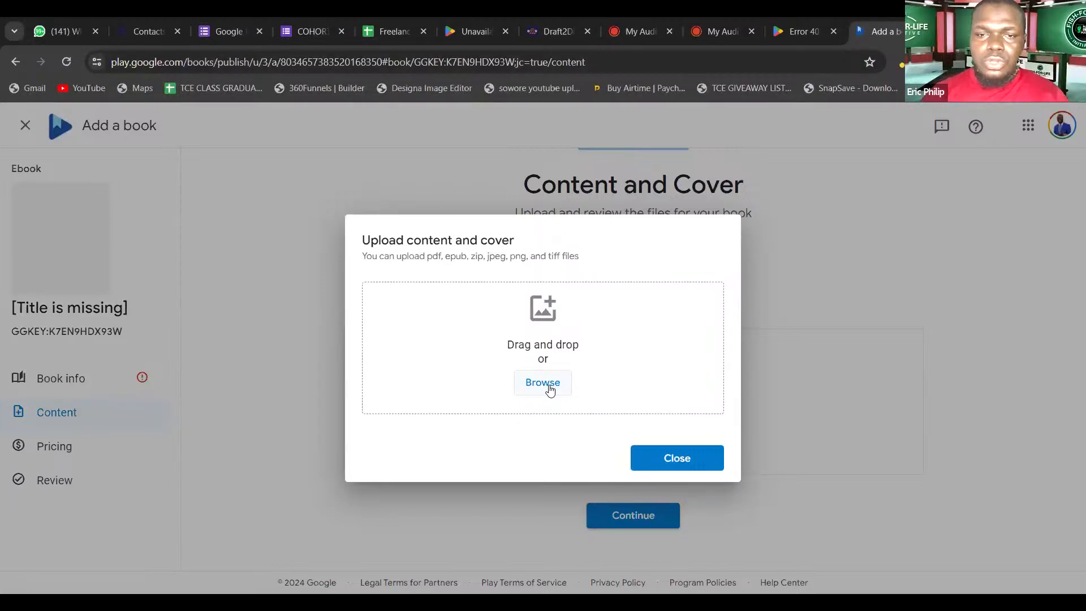
click(550, 389)
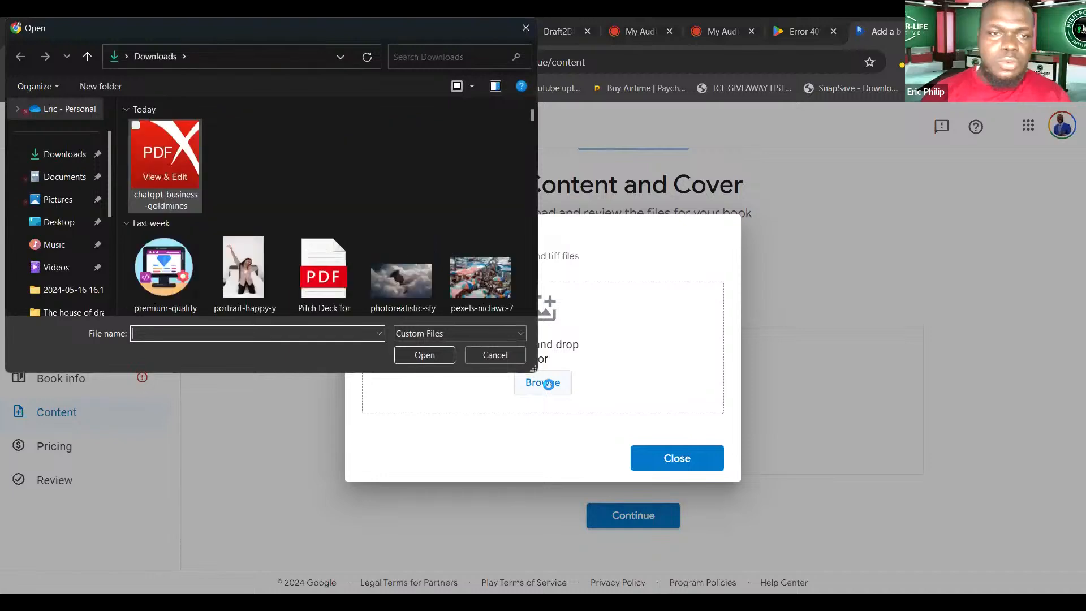
click(428, 355)
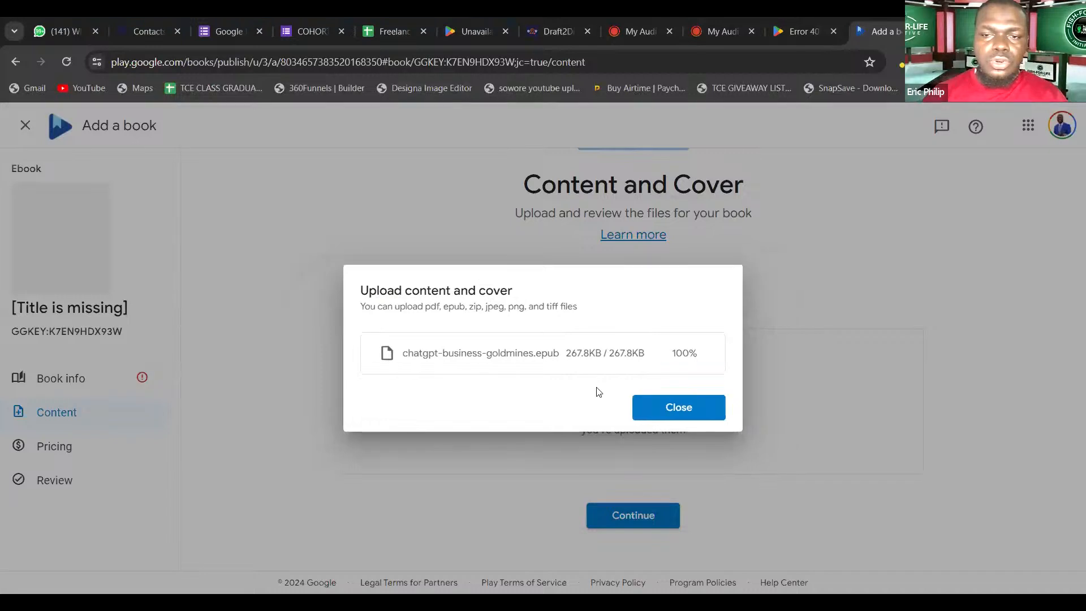
click(643, 409)
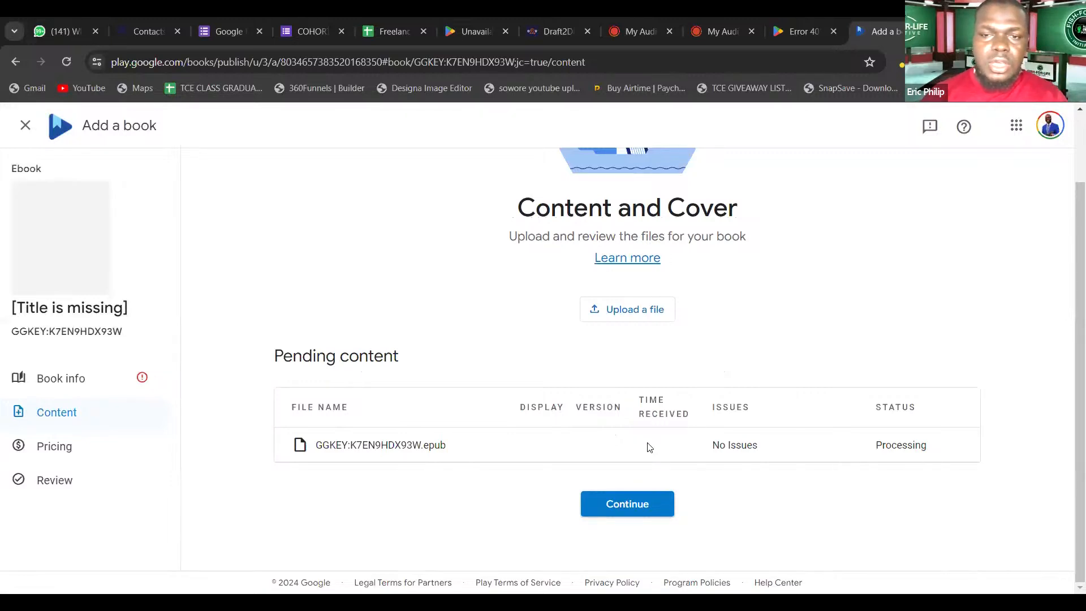
Upload the BIZMATIC 2 image from the Downloads folder as the book's cover and close the upload dialog.
scroll(810, 439, up, 1)
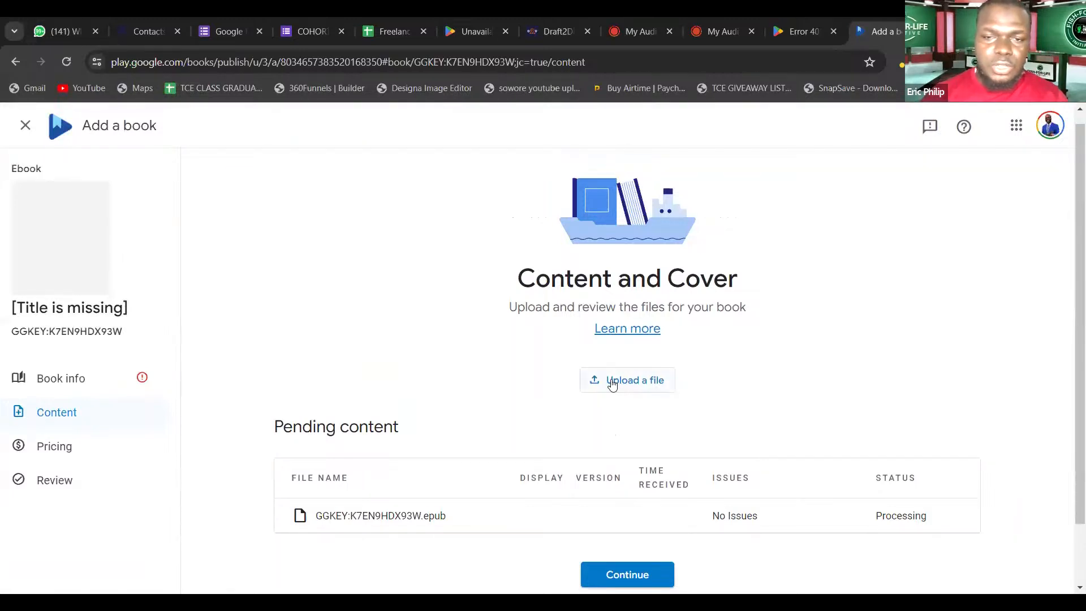
click(583, 383)
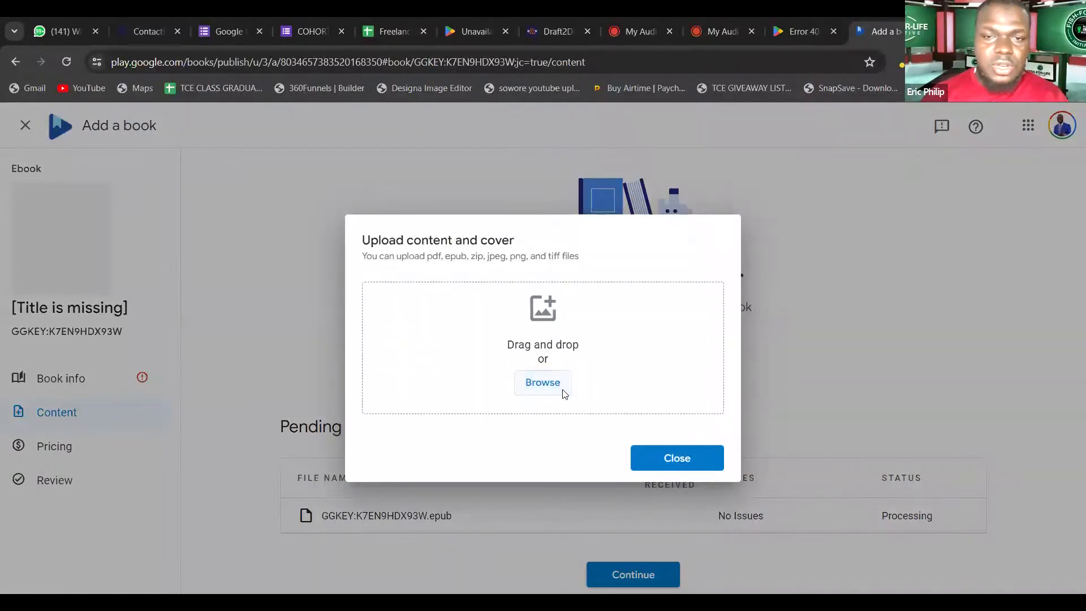
click(559, 382)
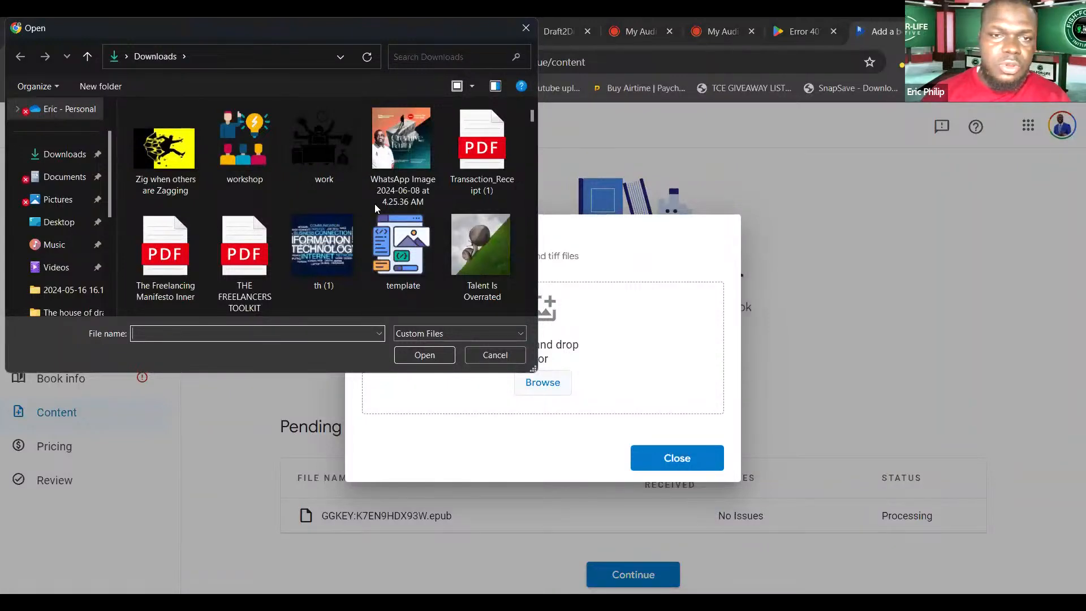
scroll(375, 209, down, 3)
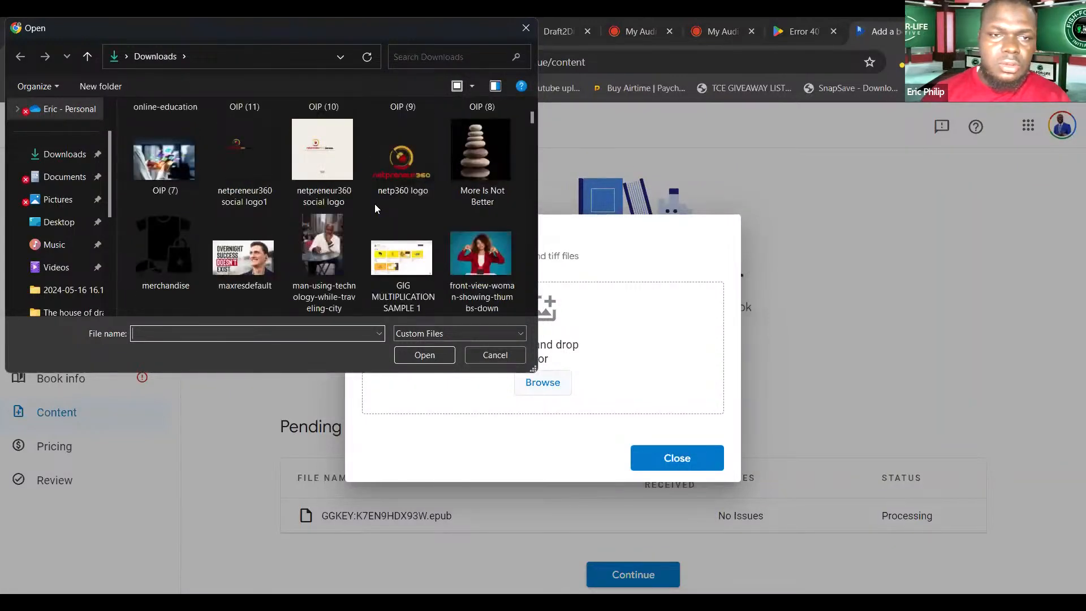
scroll(375, 208, down, 3)
scroll(376, 208, down, 3)
scroll(376, 209, down, 3)
scroll(376, 209, down, 3)
scroll(377, 210, down, 3)
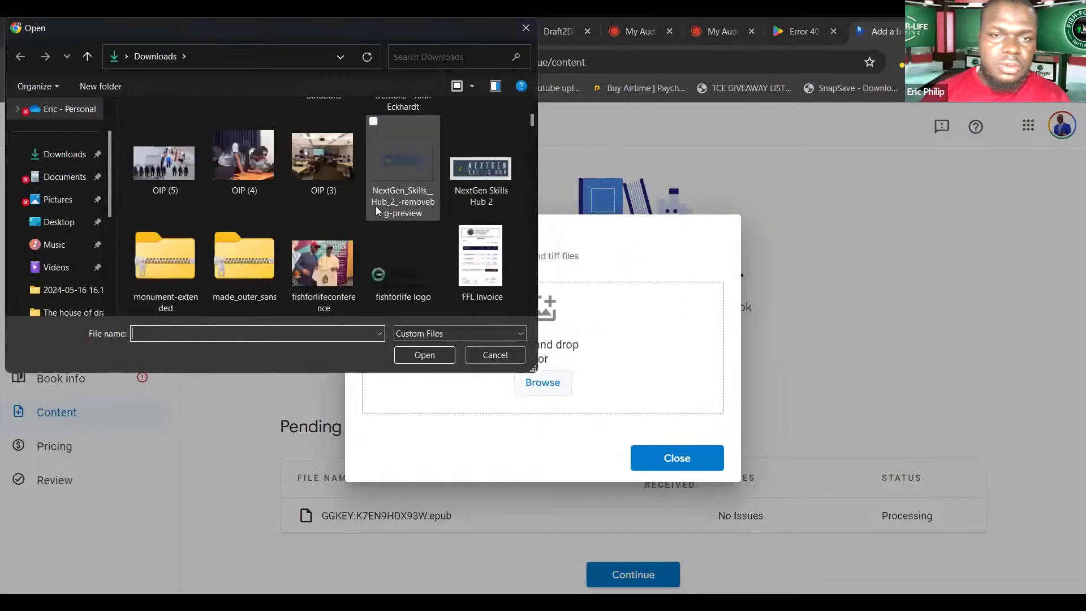
scroll(377, 210, down, 3)
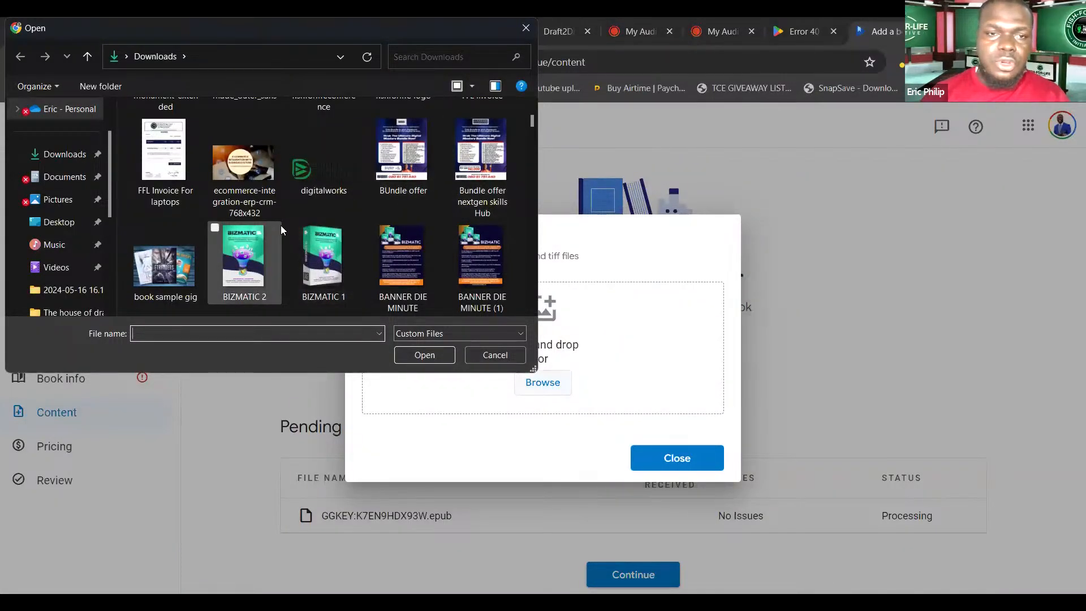
scroll(368, 195, down, 5)
scroll(353, 195, up, 5)
click(325, 228)
click(254, 237)
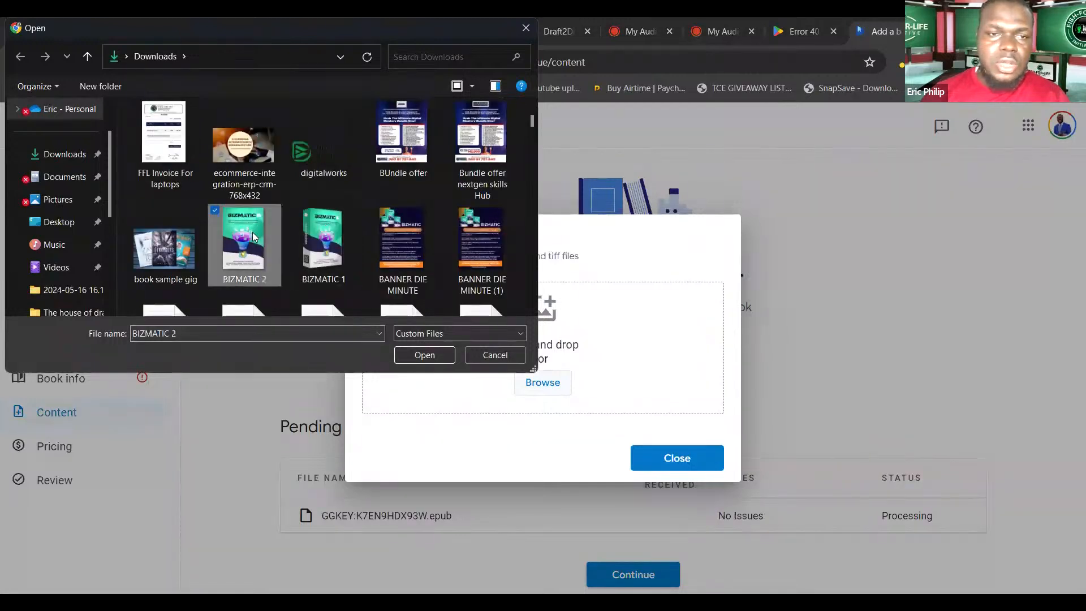
click(425, 355)
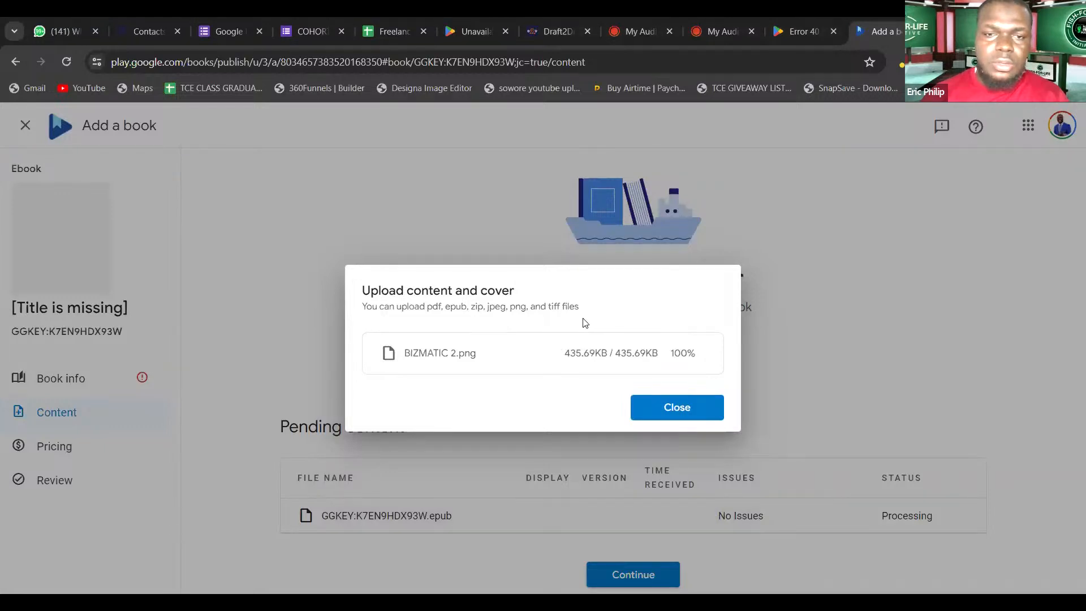
click(644, 408)
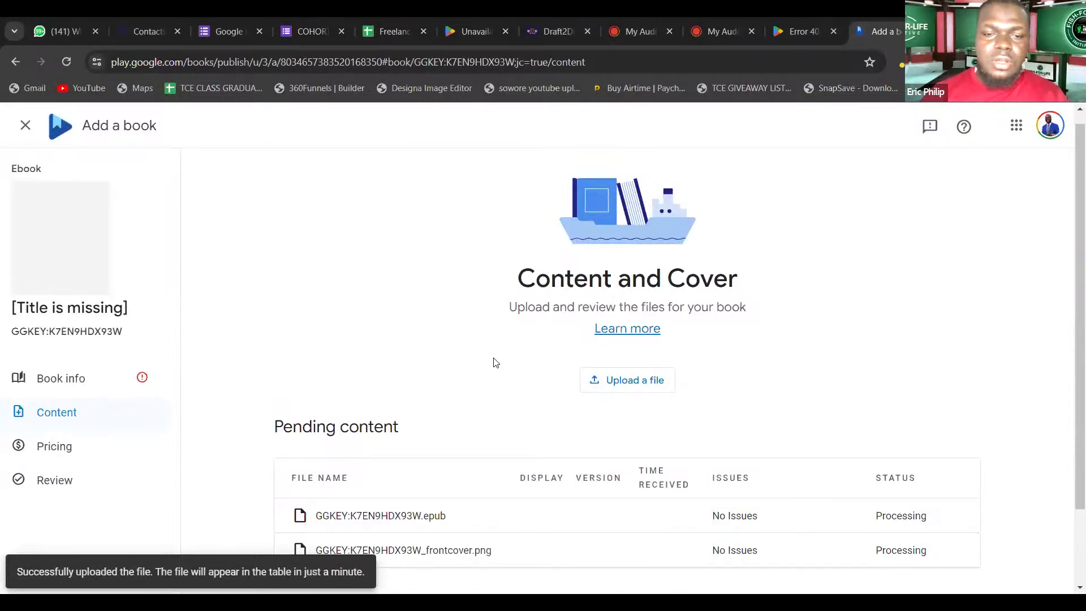
Return to the About the book details and look through the fields and available book formats without changing the format.
scroll(495, 366, down, 1)
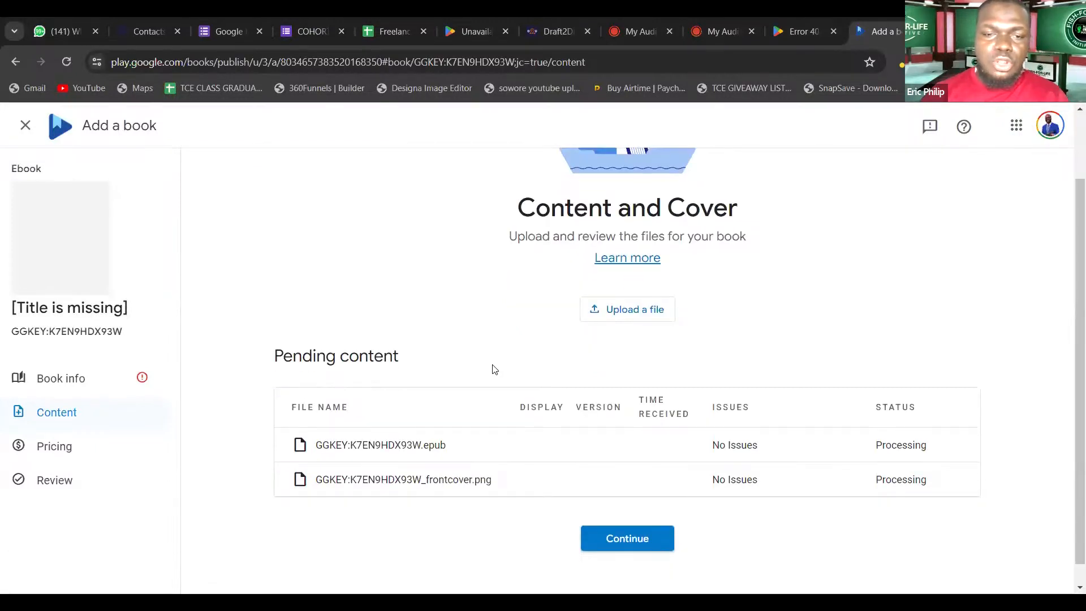
click(92, 379)
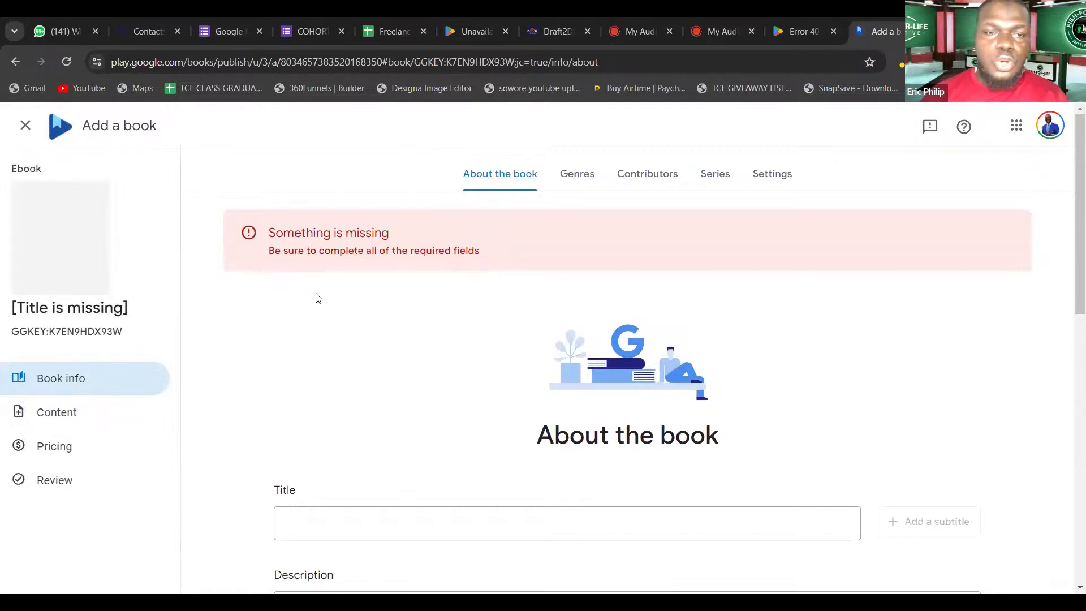
scroll(361, 339, down, 2)
scroll(450, 303, up, 2)
scroll(469, 279, down, 9)
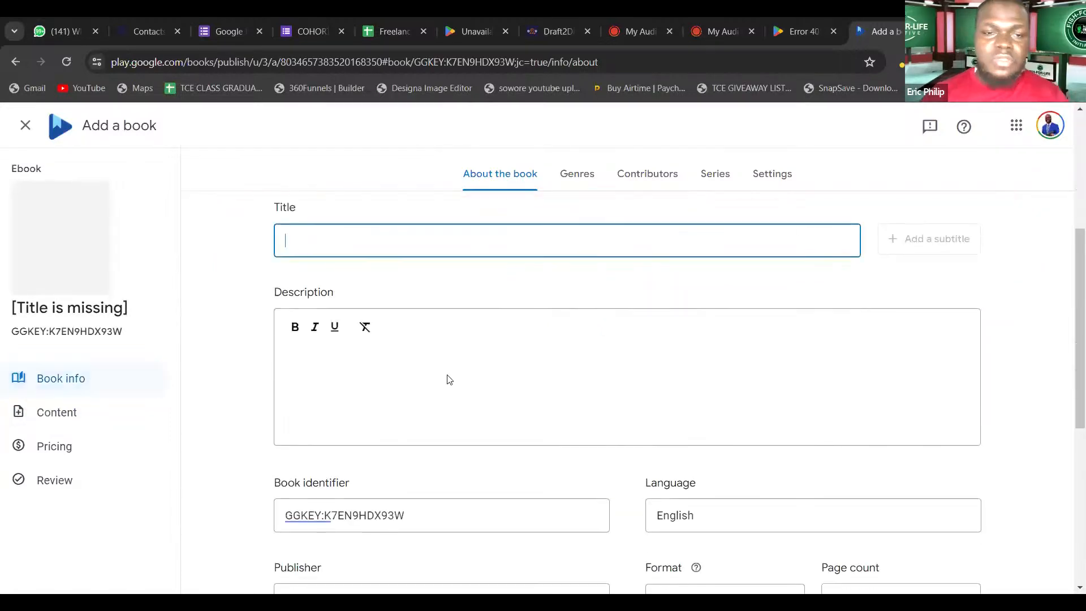
scroll(444, 378, down, 1)
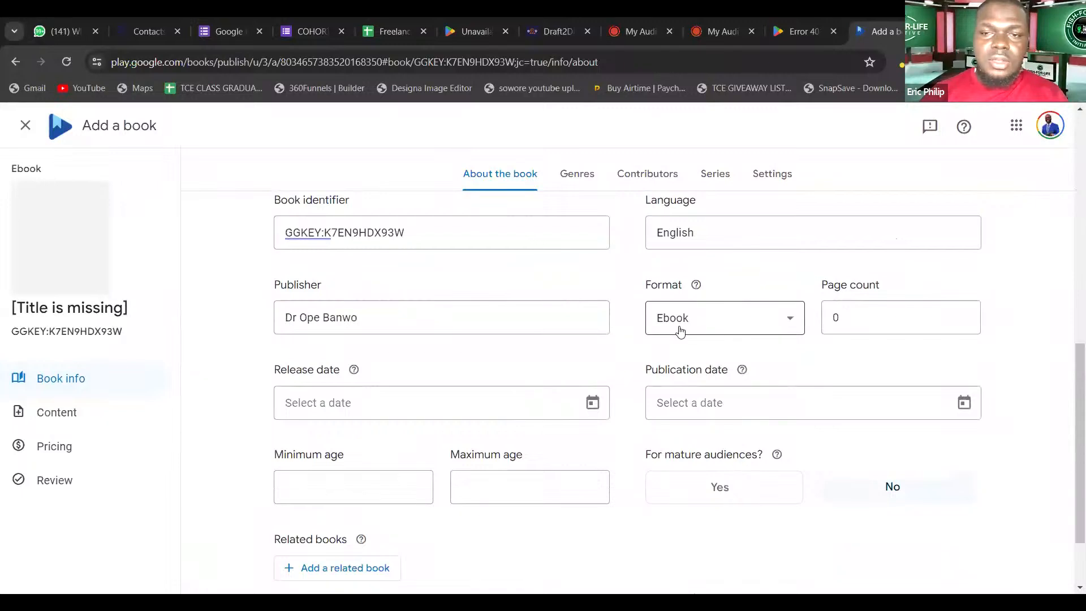
click(782, 327)
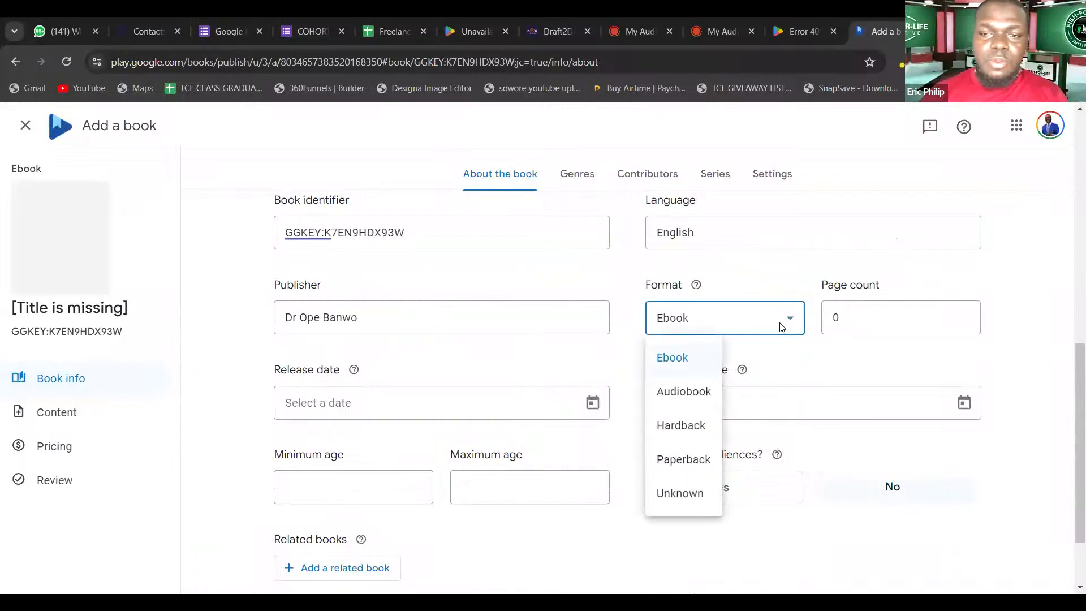
click(746, 282)
Set both the release date and the publication date to 2024-06-10.
scroll(381, 313, down, 2)
click(373, 308)
click(594, 308)
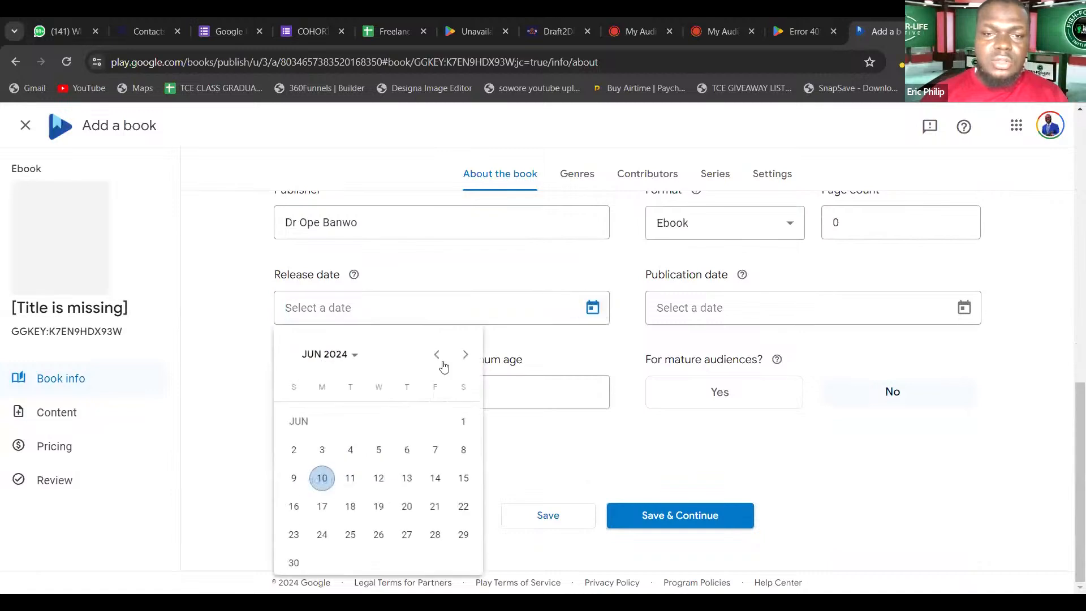
click(332, 477)
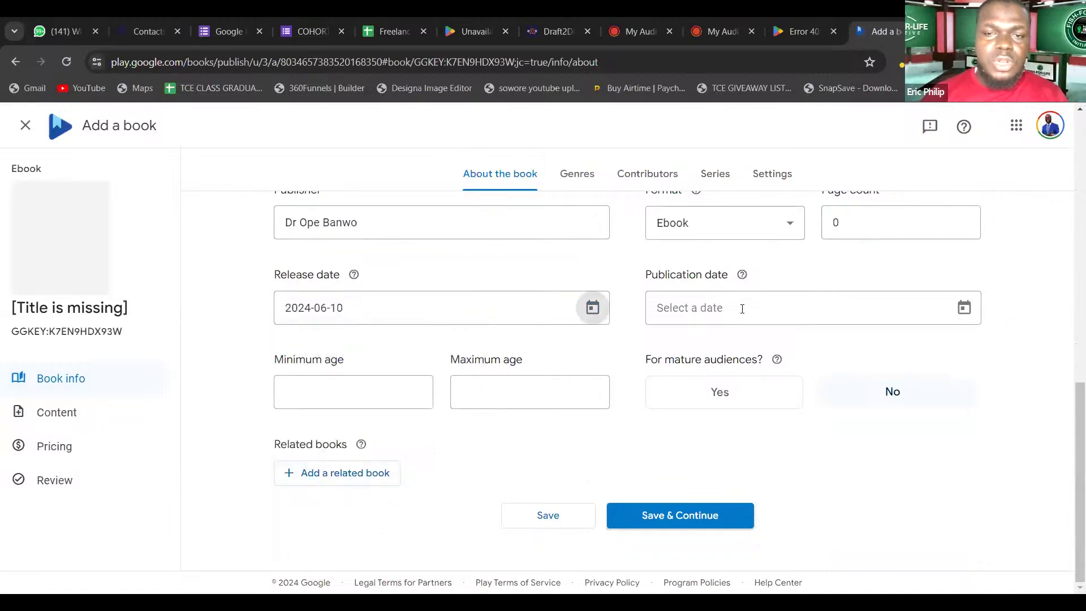
click(742, 305)
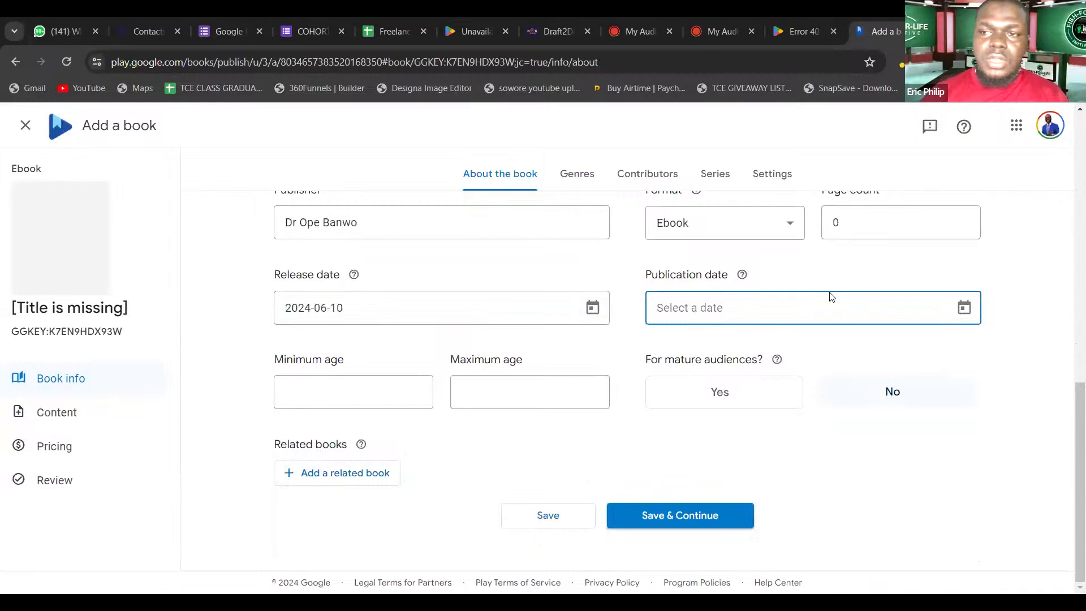
click(964, 307)
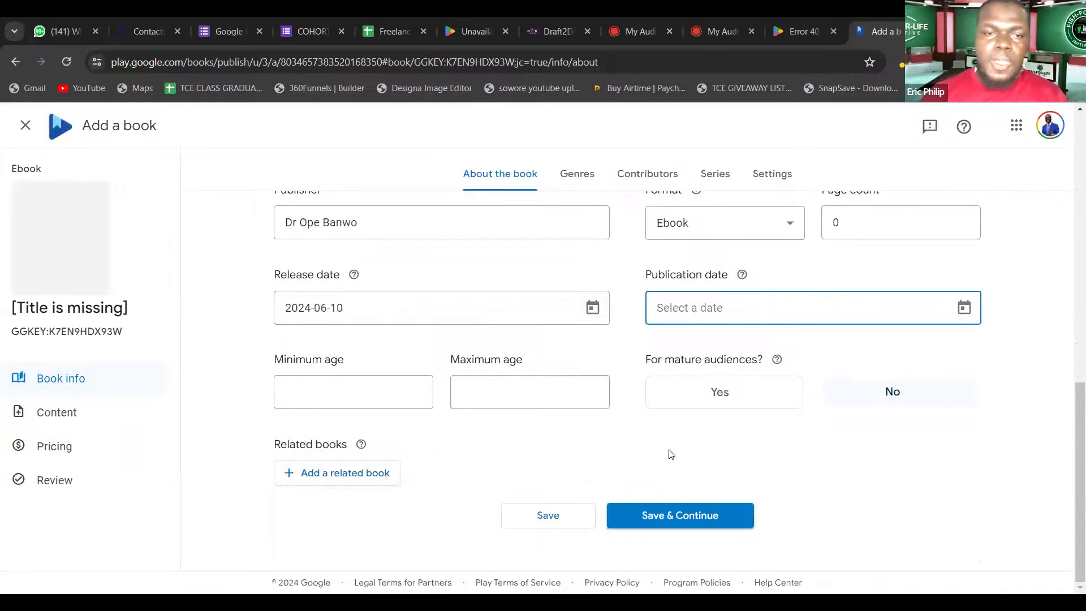
click(704, 476)
click(405, 395)
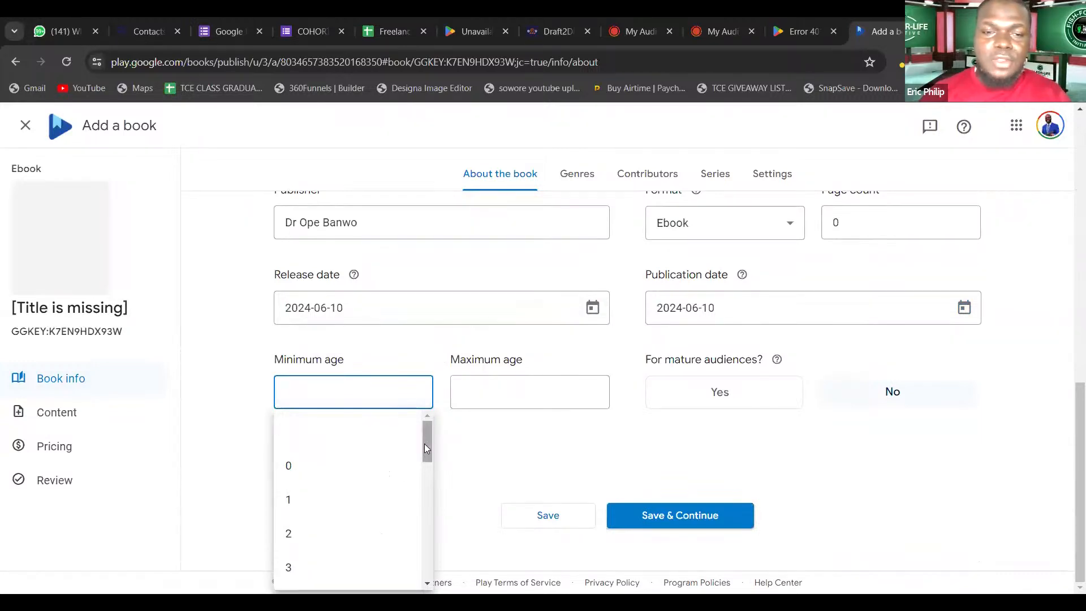
scroll(417, 502, down, 1)
scroll(412, 540, down, 5)
scroll(417, 439, up, 6)
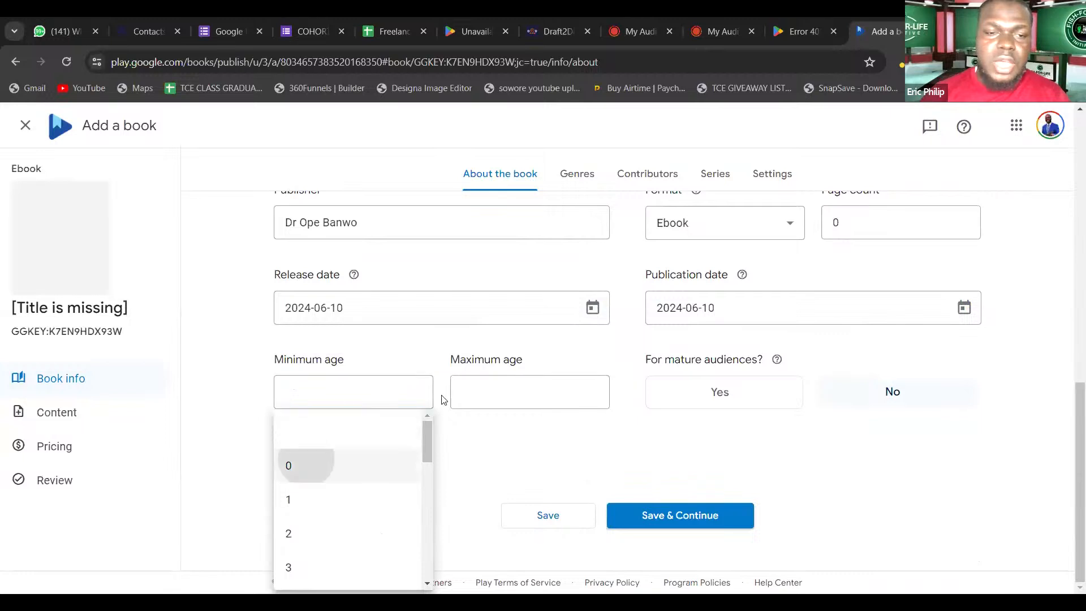
click(308, 466)
click(345, 400)
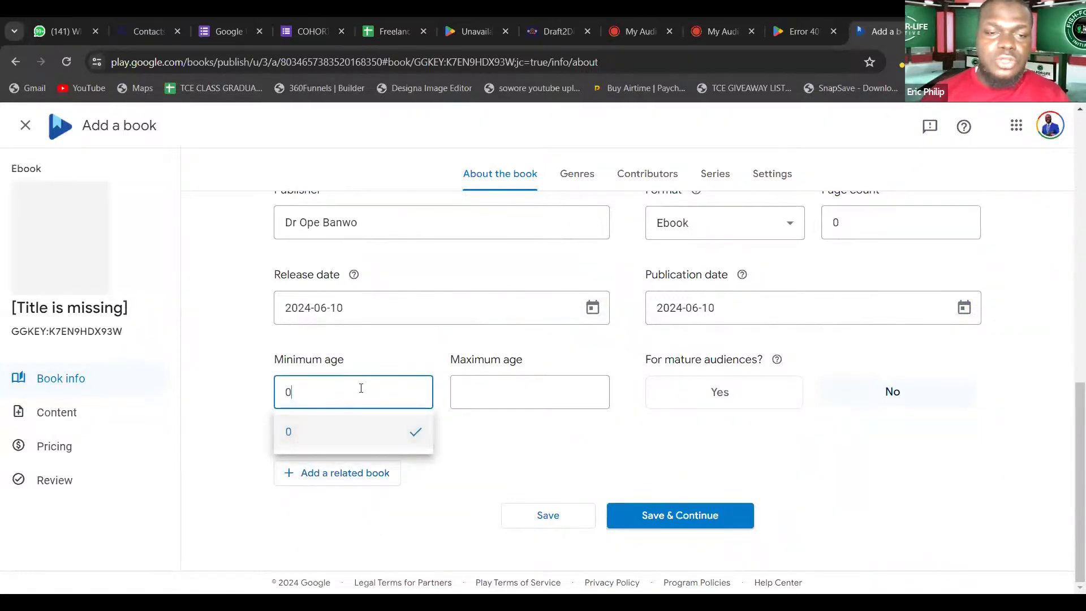
key(BackSpace)
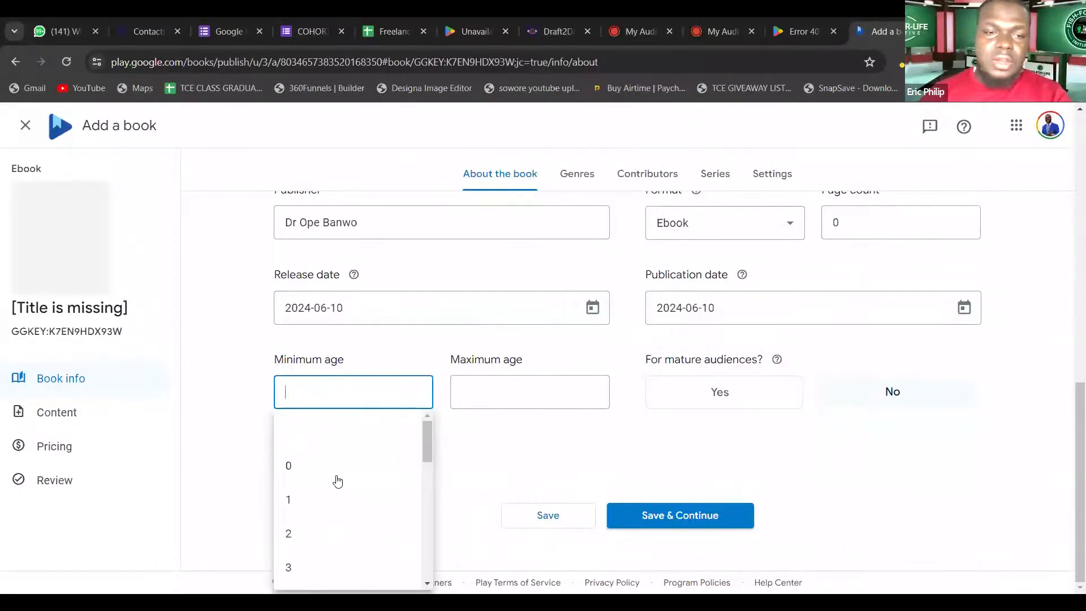
Set the book's minimum age to 16.
scroll(334, 486, down, 2)
scroll(332, 494, down, 3)
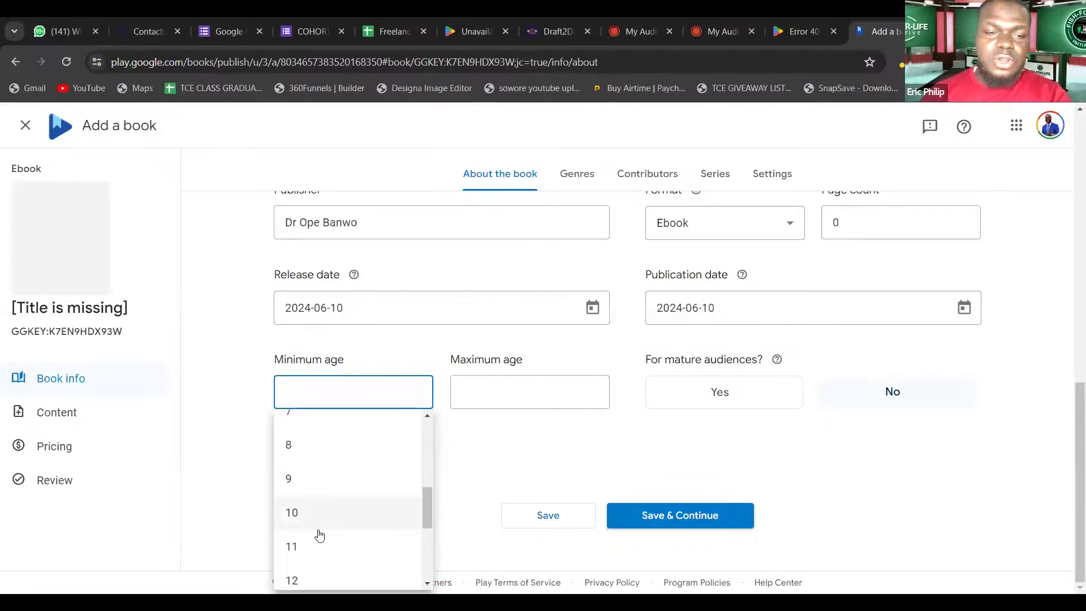
scroll(318, 532, down, 3)
click(318, 524)
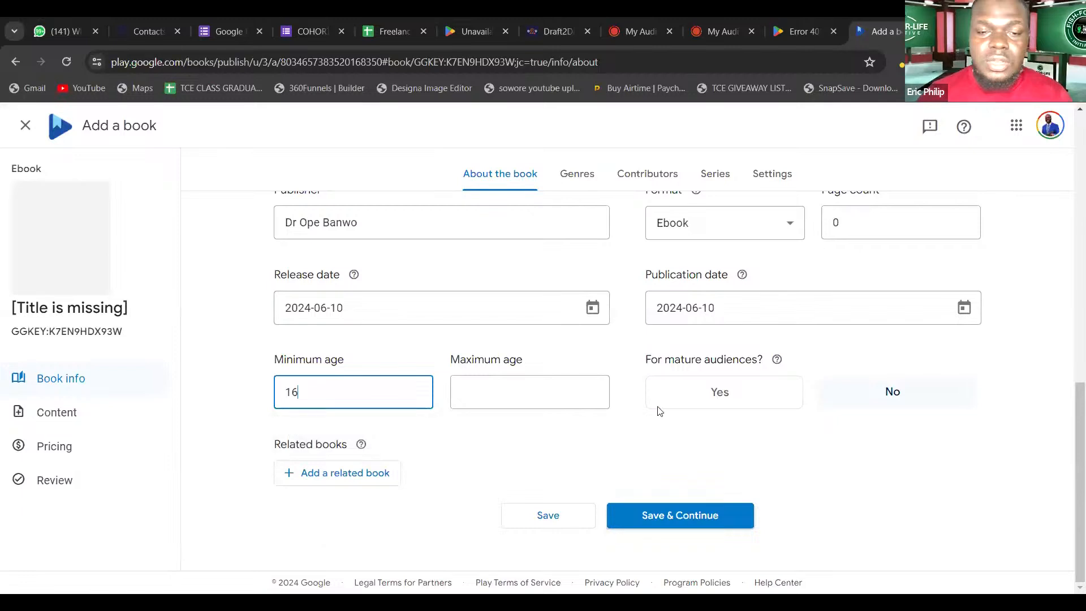
Mark the book as being for mature audiences and save the About the book details.
click(583, 398)
scroll(565, 481, down, 1)
click(711, 404)
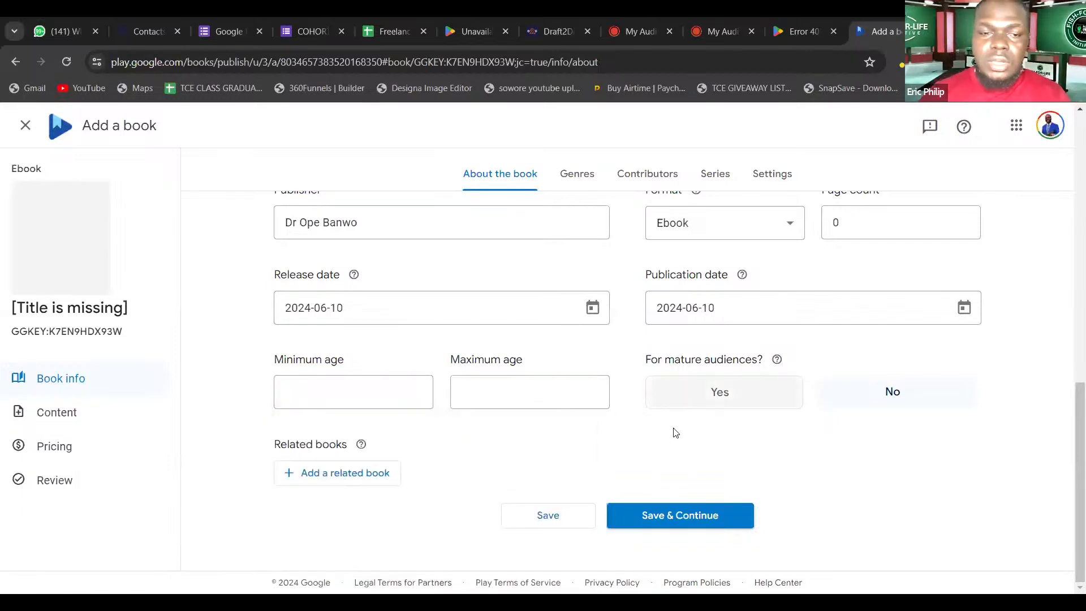
click(666, 519)
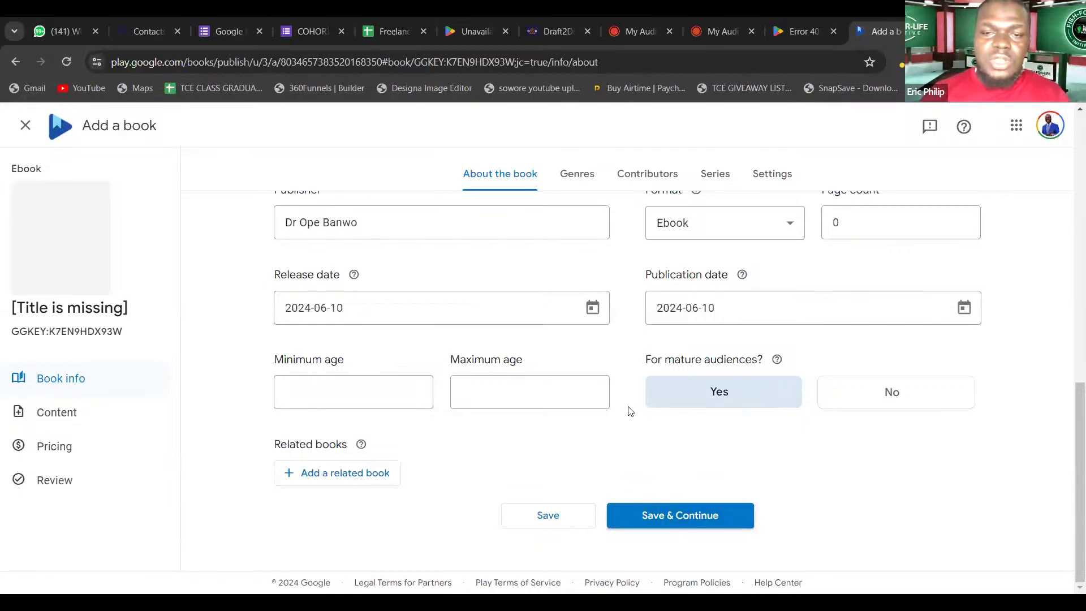
scroll(640, 509, down, 10)
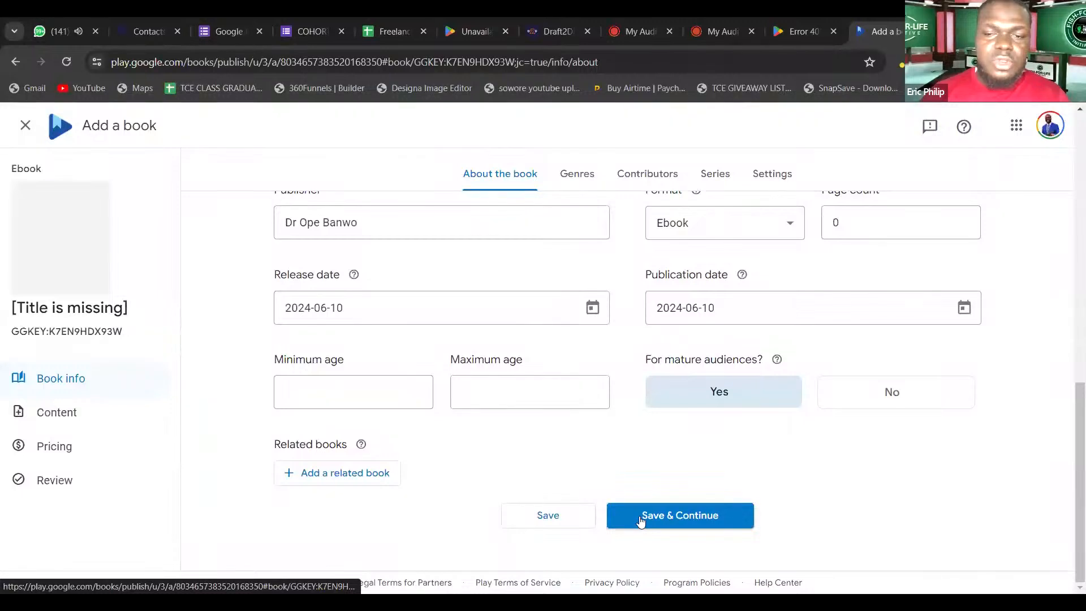
Go back to the Content and Cover page and continue from there to the book prices.
click(90, 420)
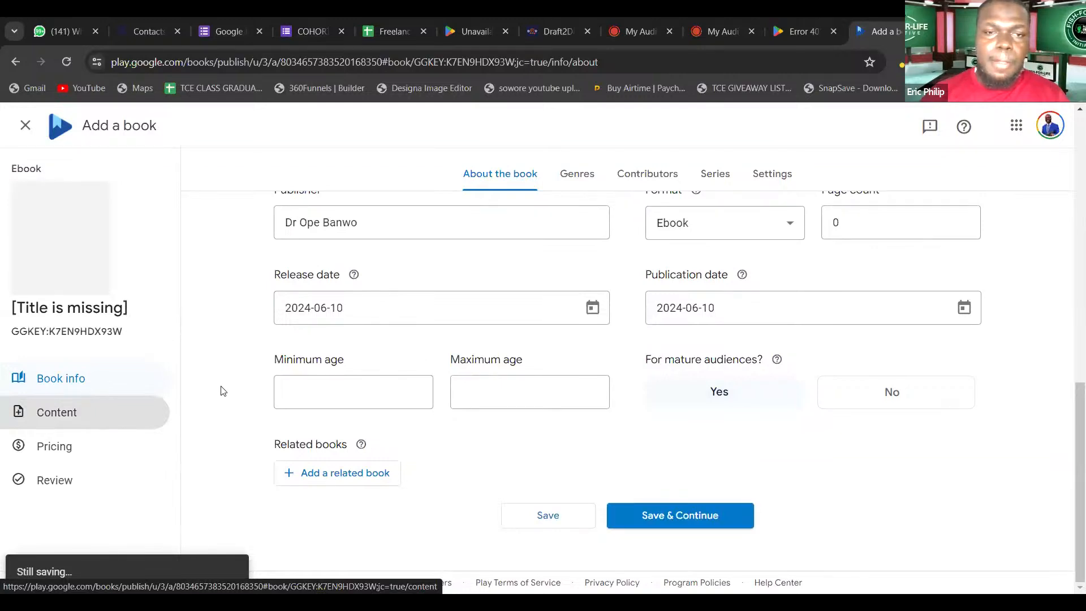
click(116, 417)
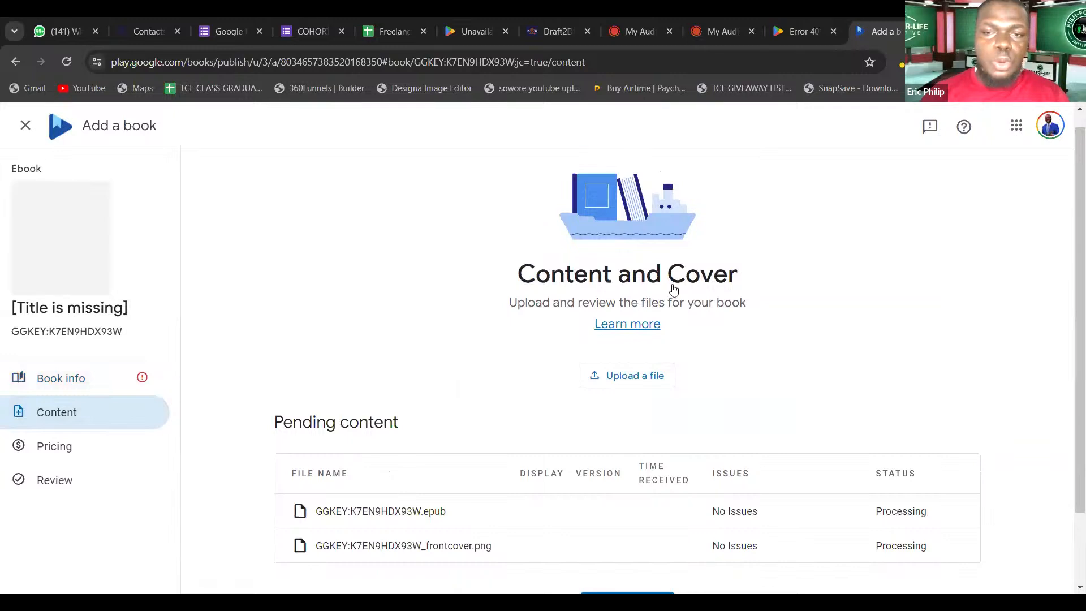
scroll(669, 288, down, 2)
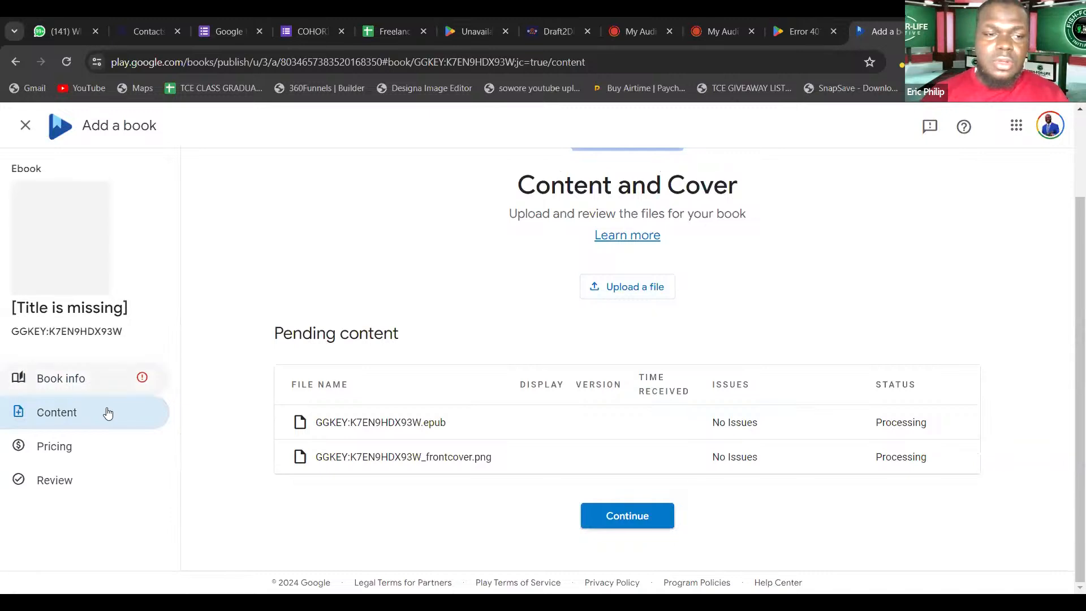
click(616, 516)
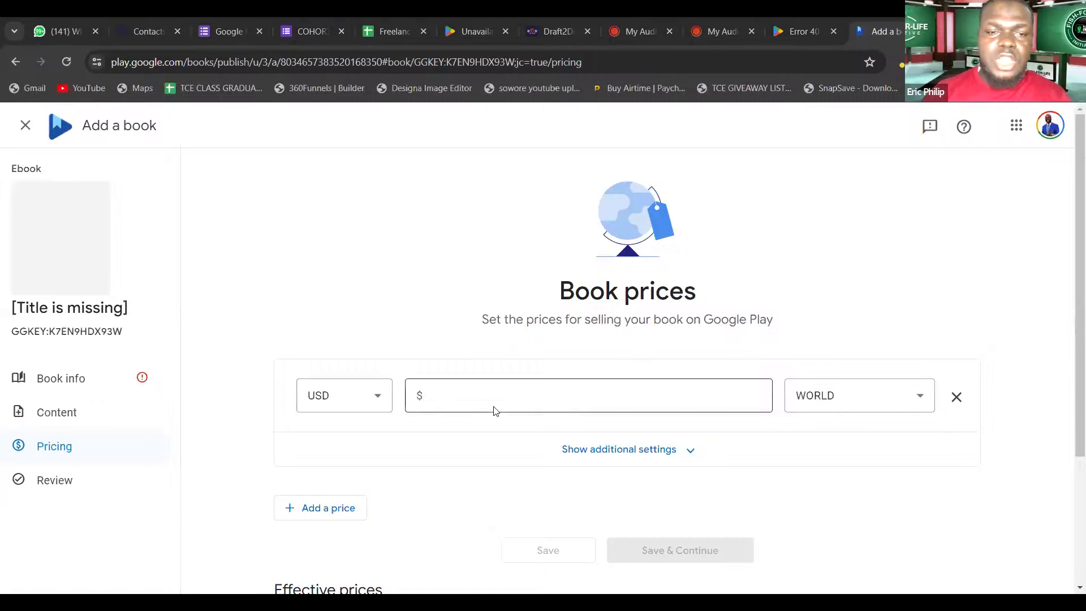
Set the book's USD price to 9.99 and show the additional settings for that price.
click(592, 395)
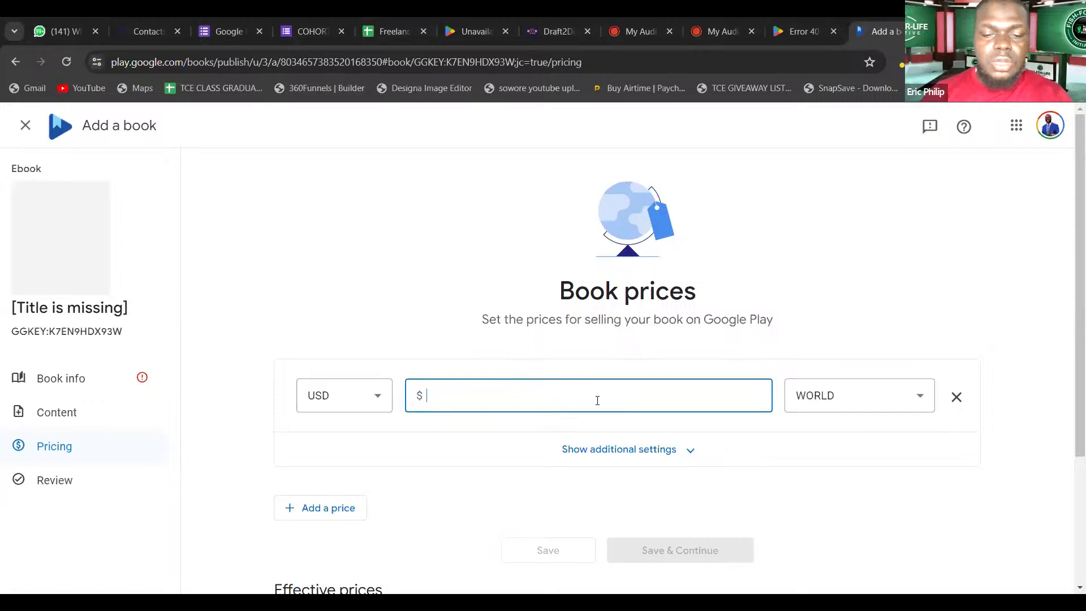
text(9)
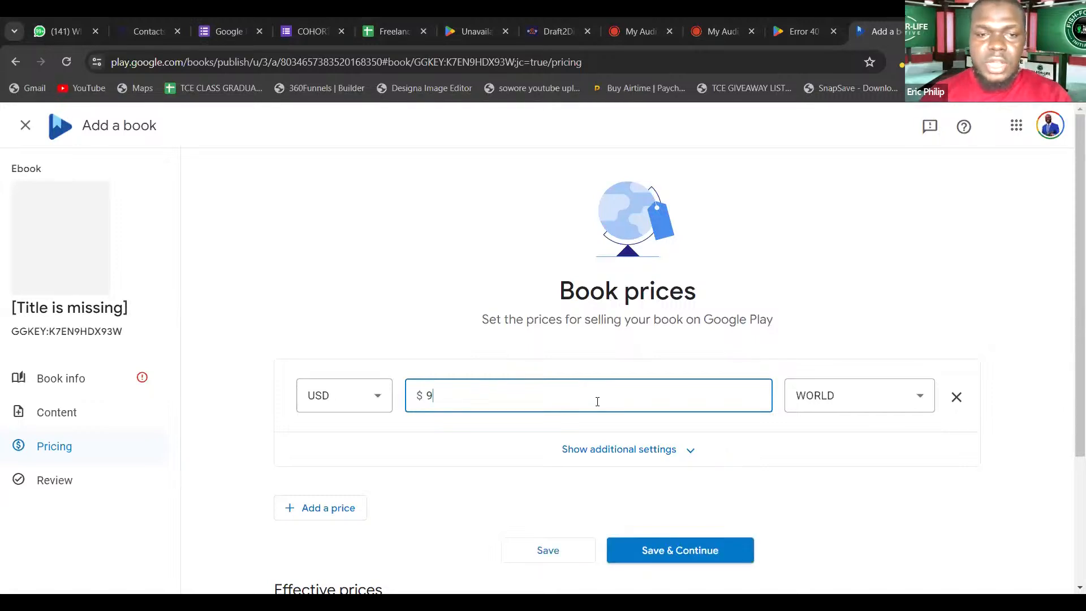
text(.99)
scroll(626, 381, down, 3)
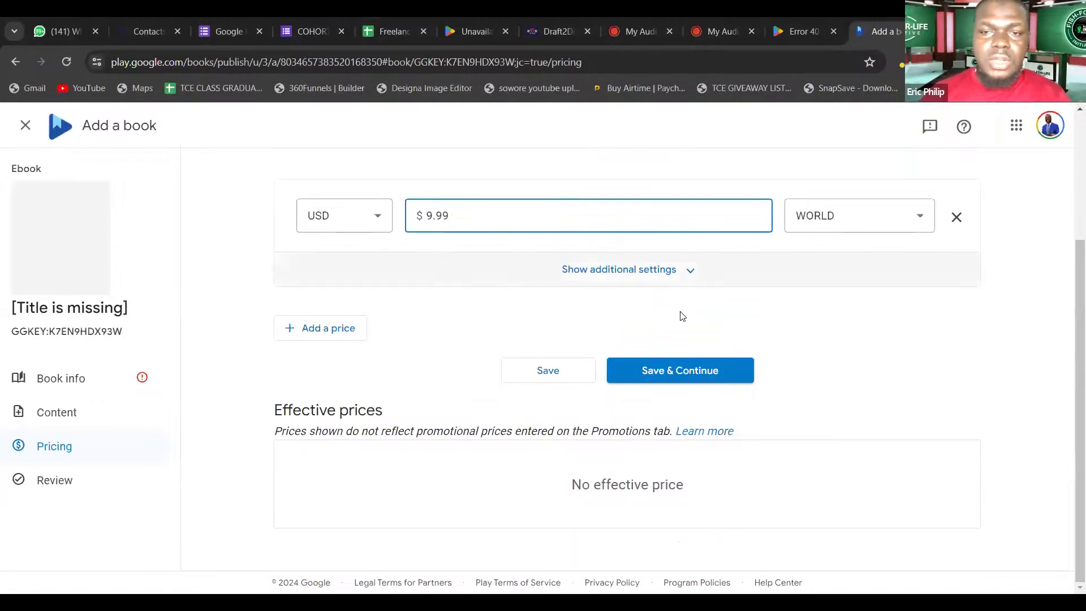
click(691, 271)
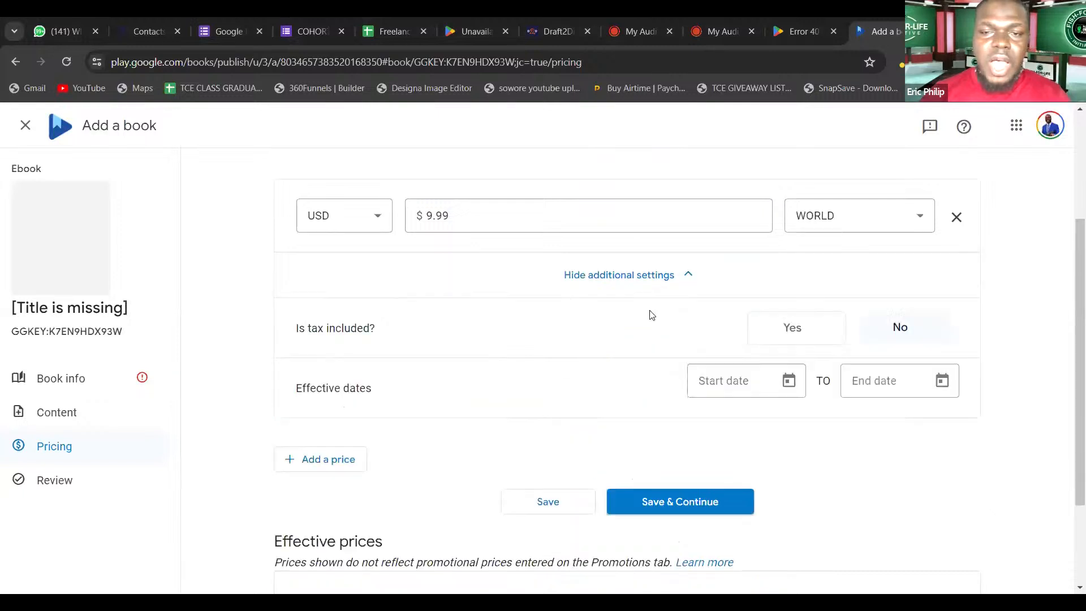
Hide the additional settings for the USD price, then save the book prices and continue to the review page.
click(686, 277)
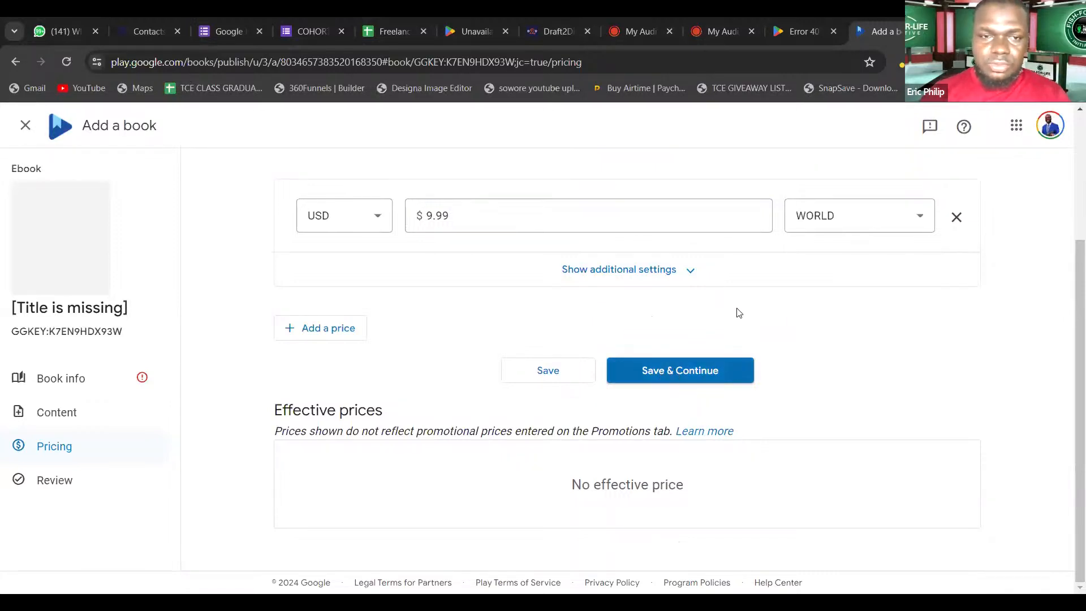
scroll(739, 311, up, 3)
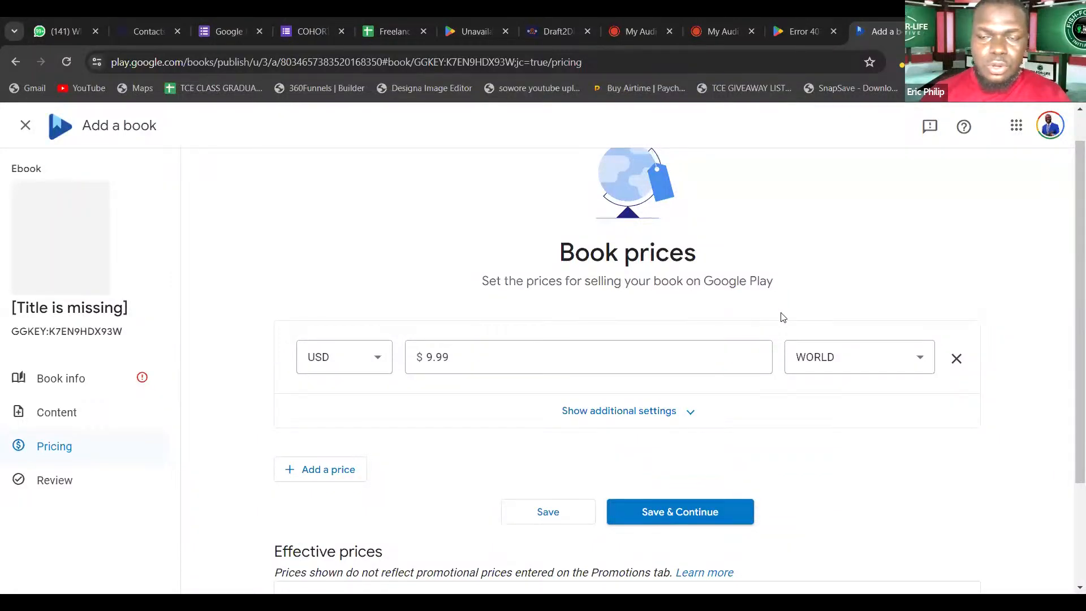
scroll(689, 334, down, 3)
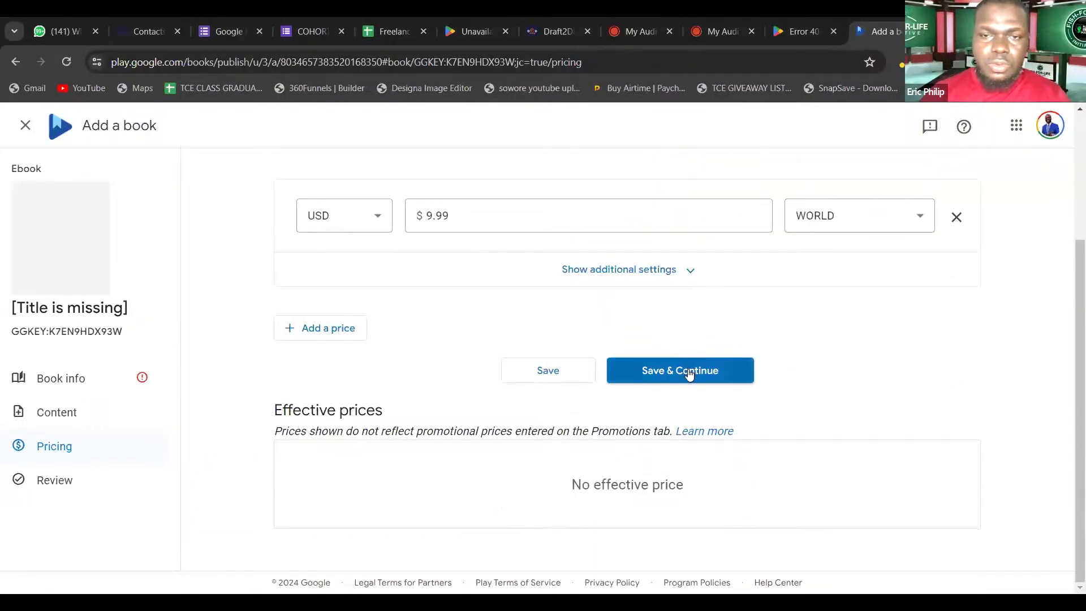
click(688, 370)
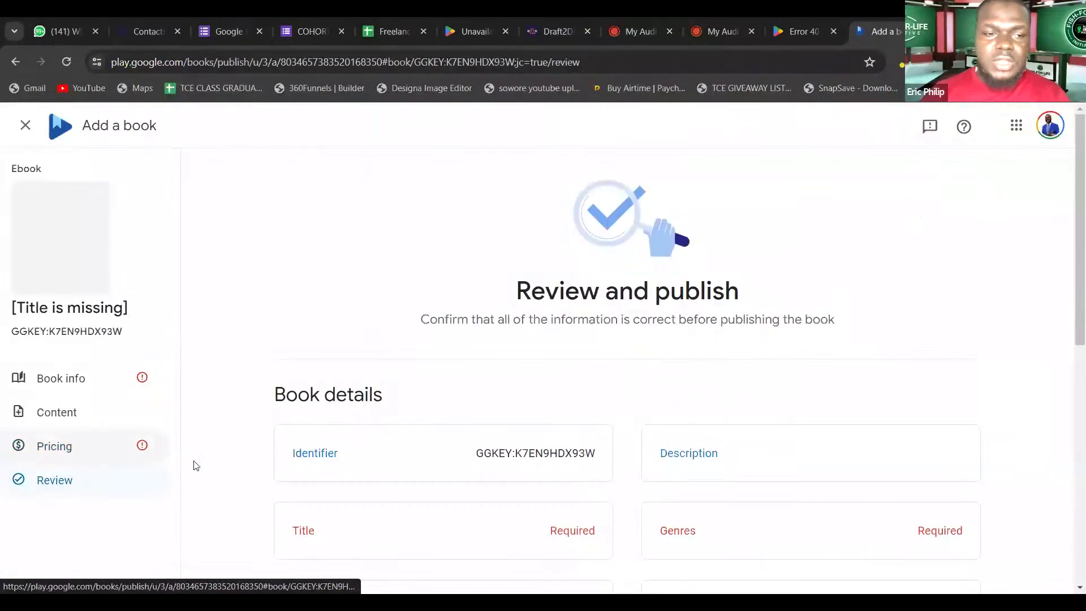
Check the review page for missing book details and open the required Genres entry.
scroll(490, 340, down, 1)
scroll(490, 340, down, 3)
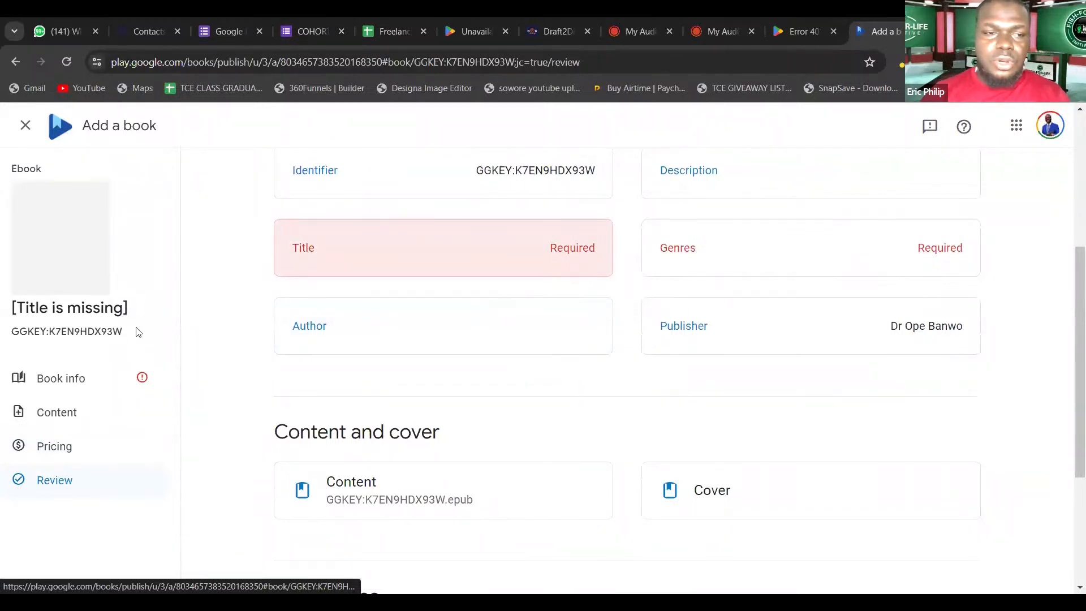
scroll(897, 245, down, 1)
scroll(846, 253, up, 1)
click(801, 253)
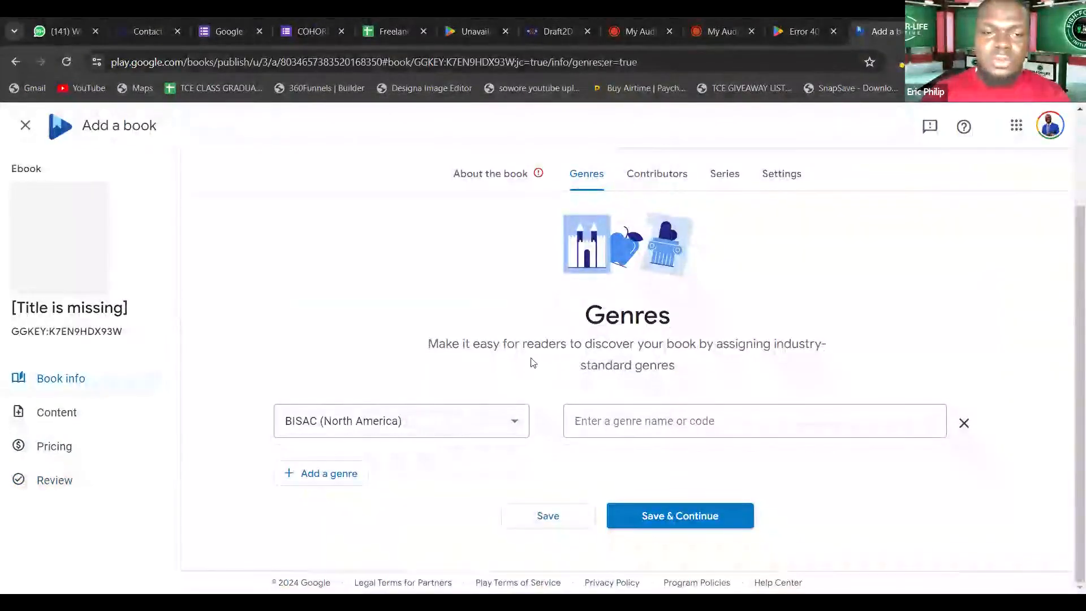
Look through the available genre classification systems, keeping BISAC (North America).
click(514, 422)
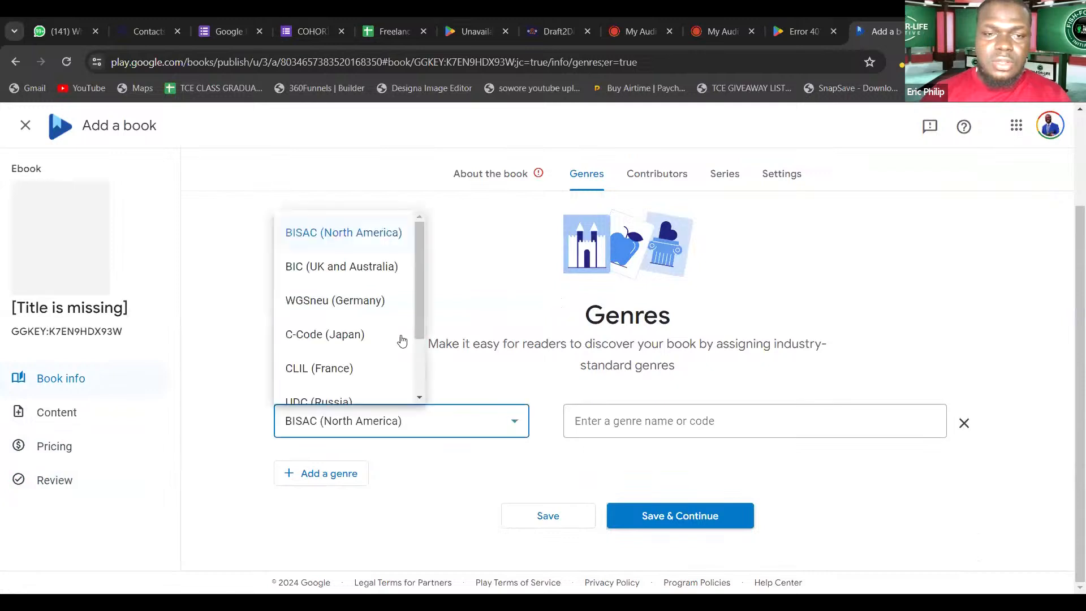
drag(419, 291, 421, 244)
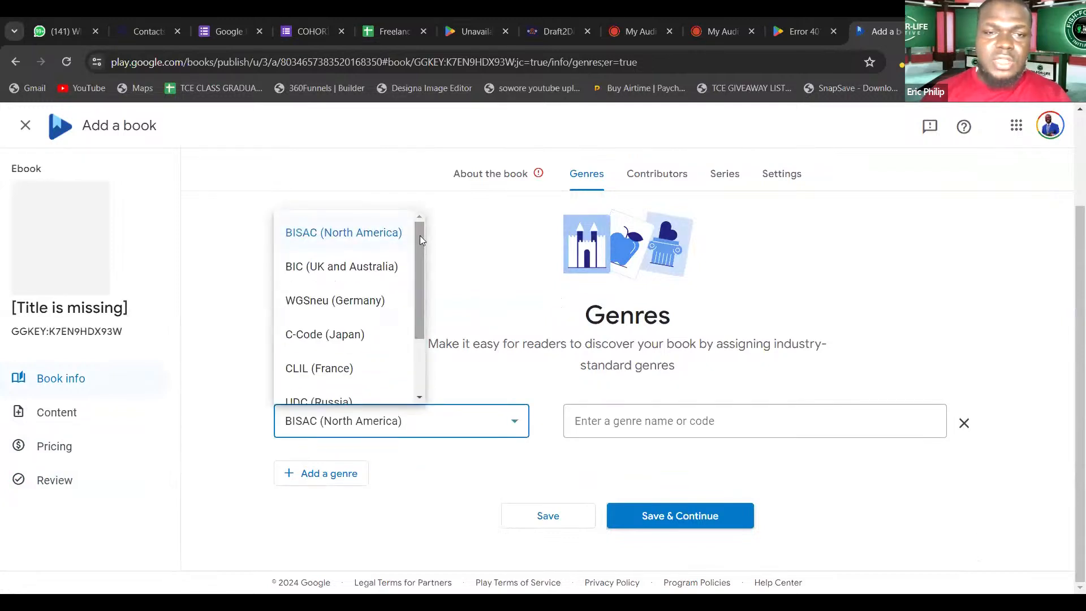
click(490, 326)
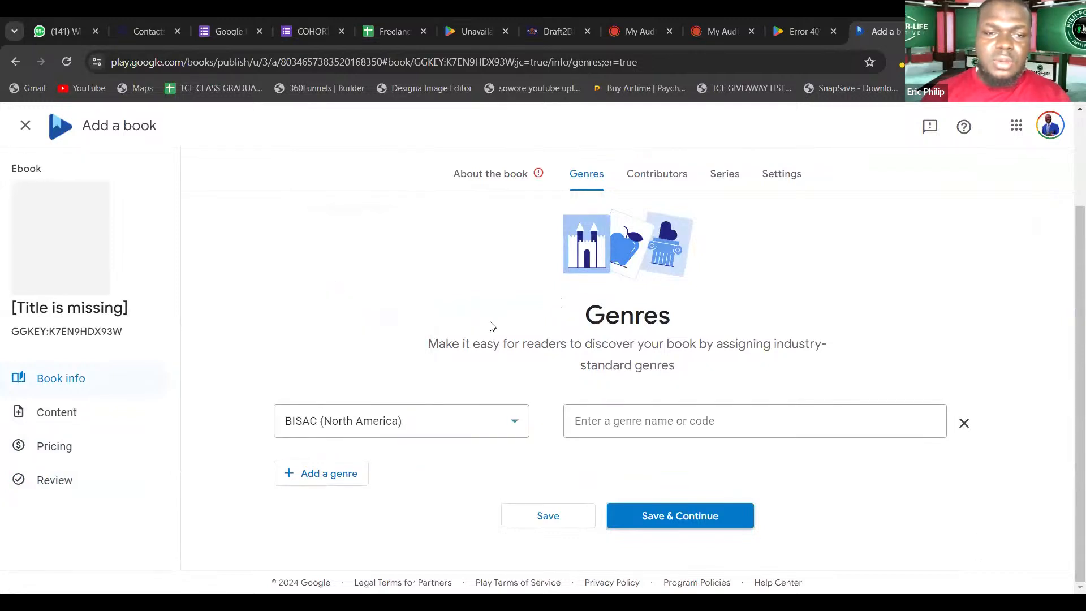
Browse the BISAC genre names and codes offered for the book.
click(614, 422)
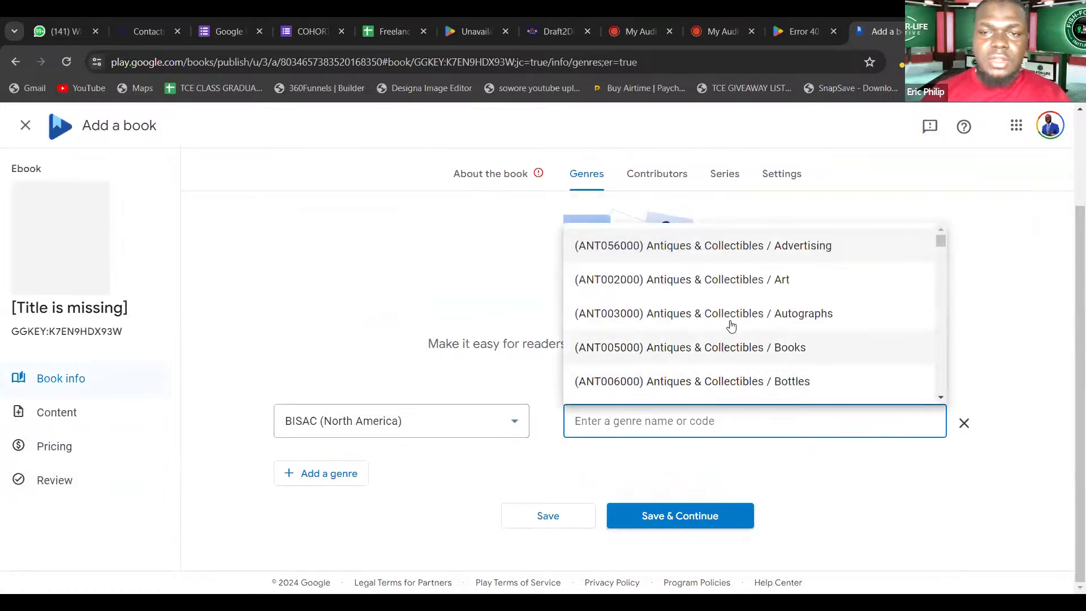
scroll(733, 317, down, 5)
scroll(732, 320, down, 10)
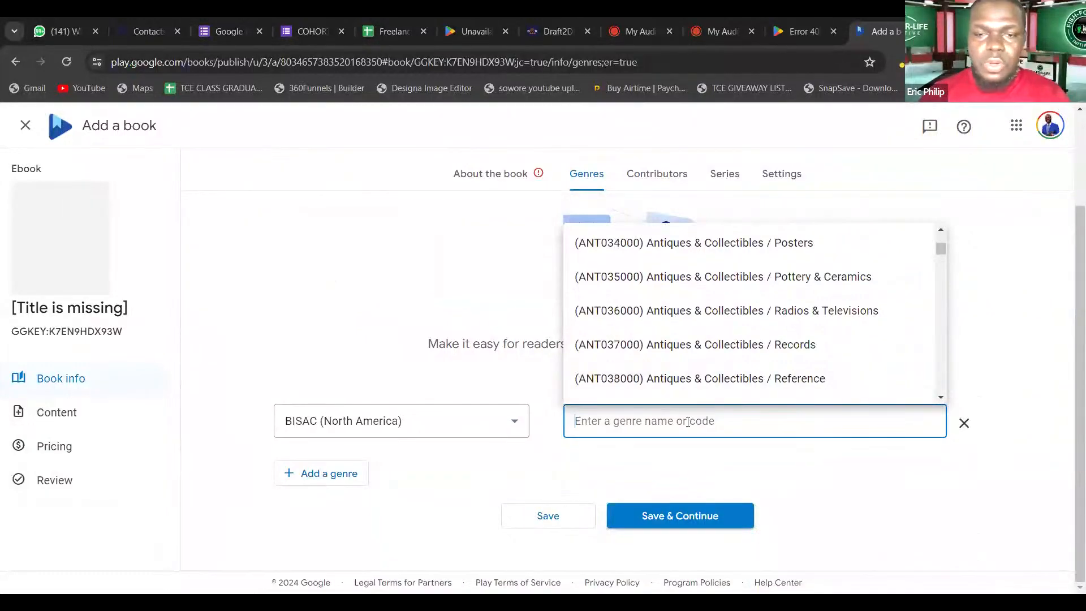
click(715, 444)
click(714, 444)
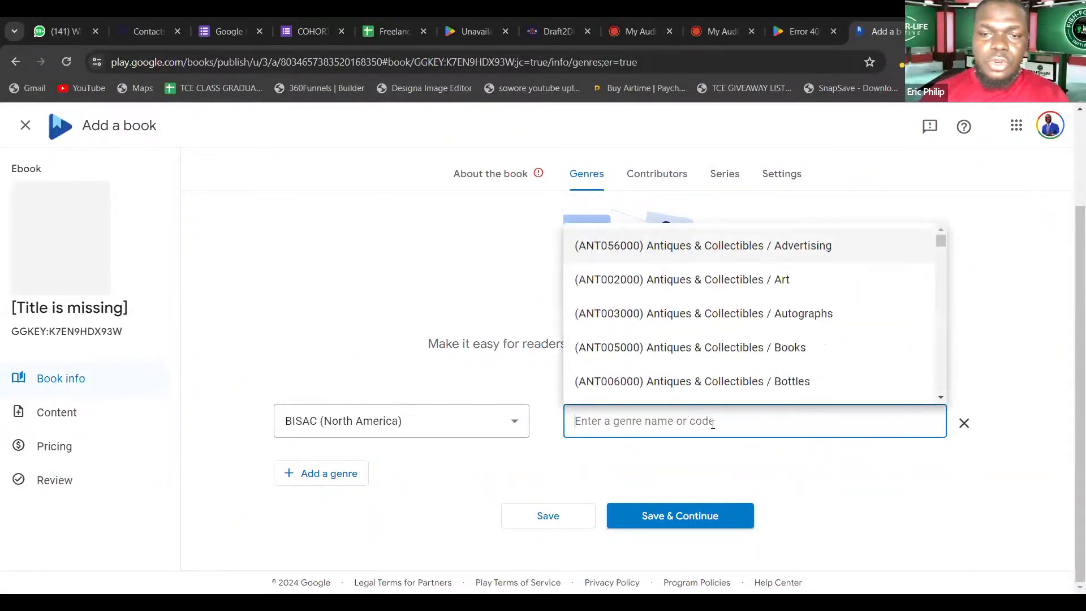
scroll(863, 351, down, 20)
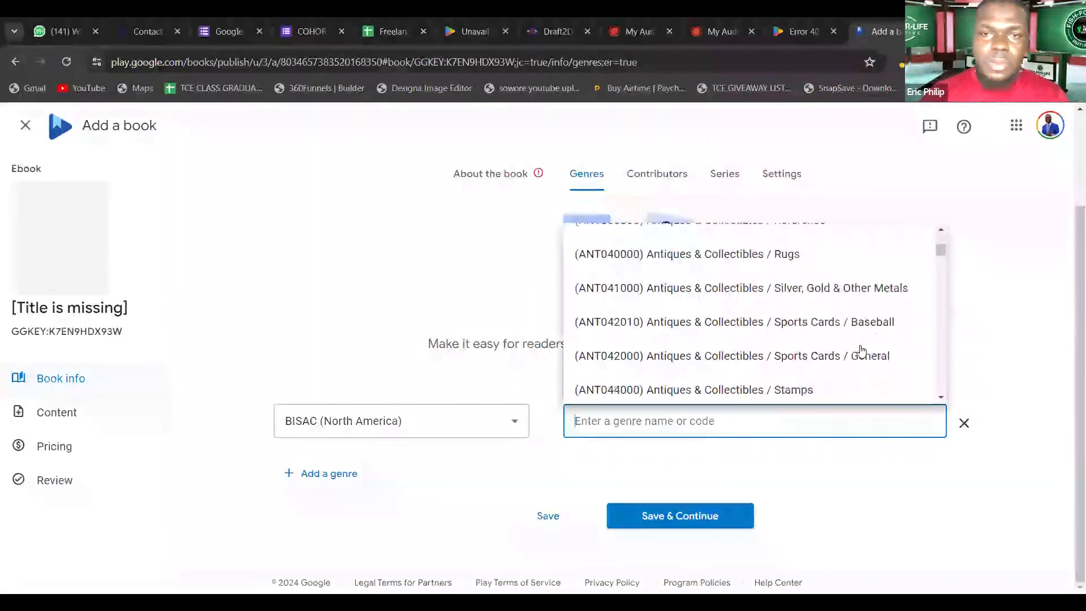
scroll(862, 352, down, 10)
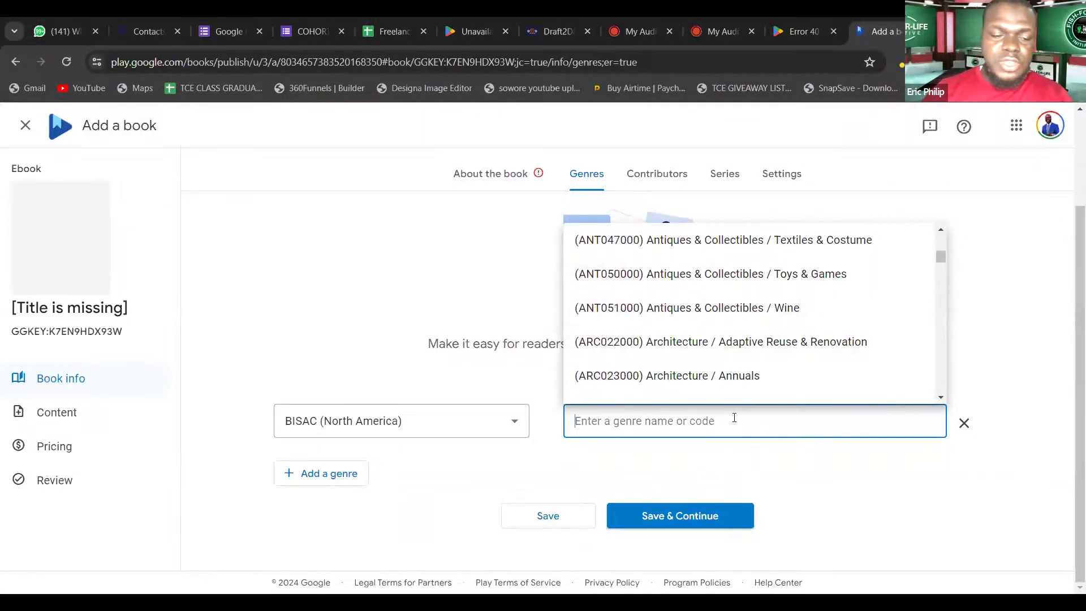
Search the genres for "business", assign Business & Economics / Finance / General to the book, and save the genre.
text(business)
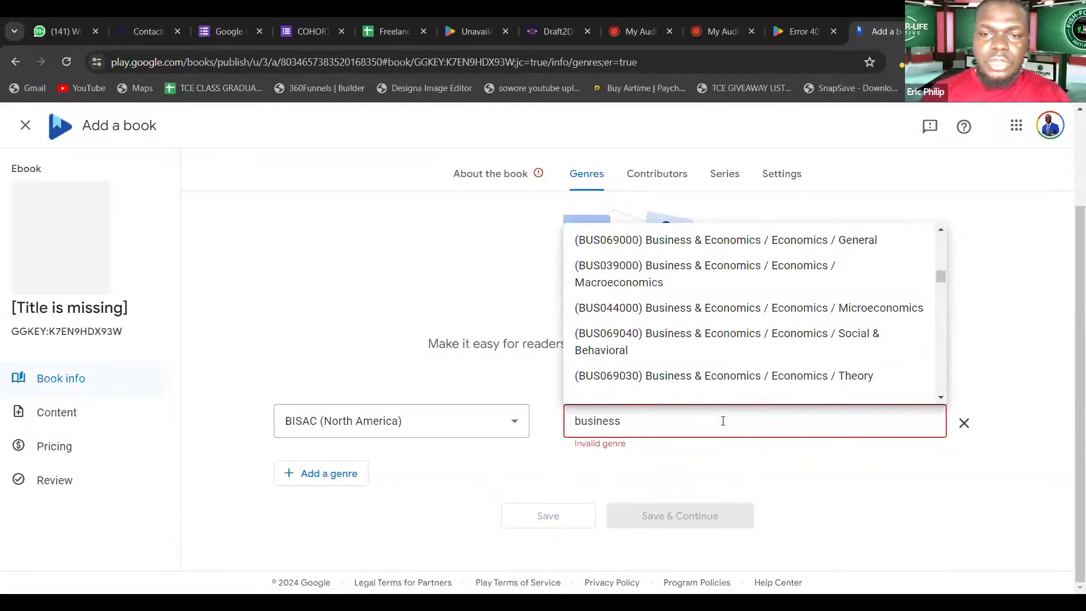
scroll(837, 356, down, 3)
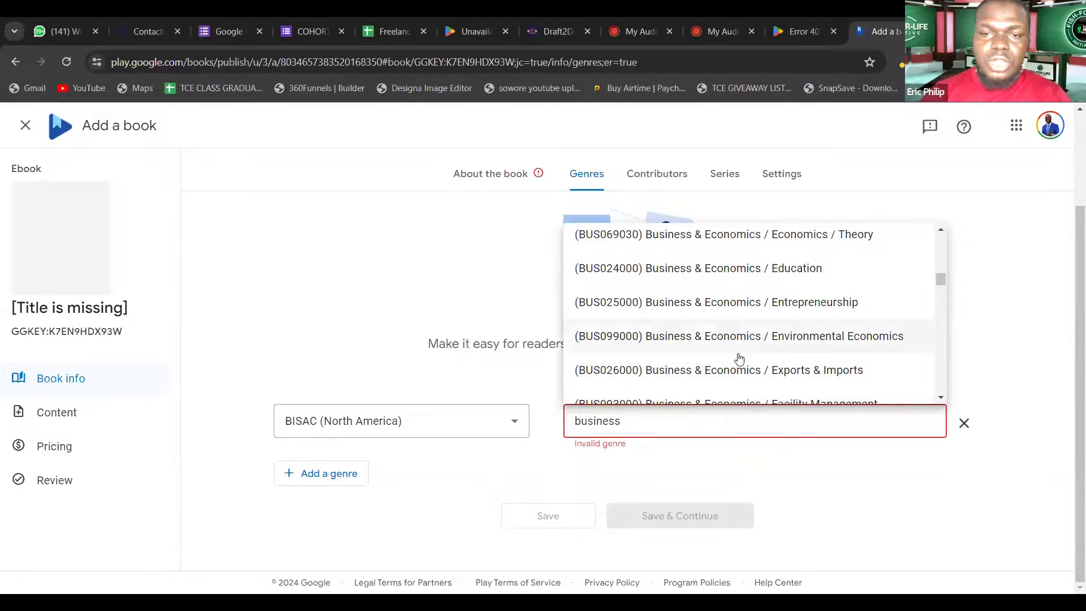
scroll(728, 381, down, 2)
scroll(728, 380, up, 3)
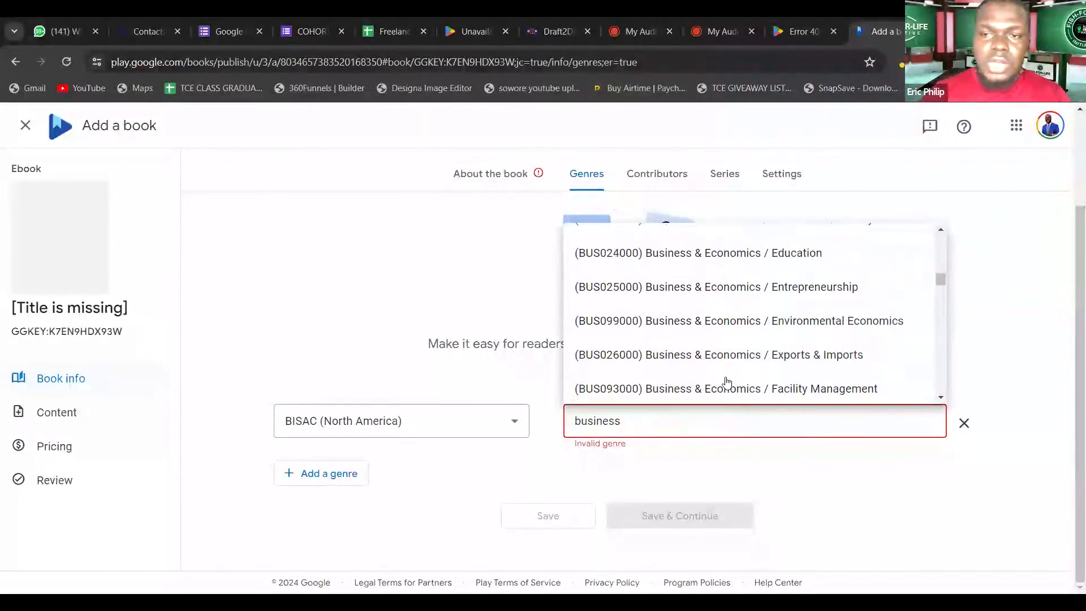
scroll(760, 342, down, 1)
scroll(759, 344, down, 2)
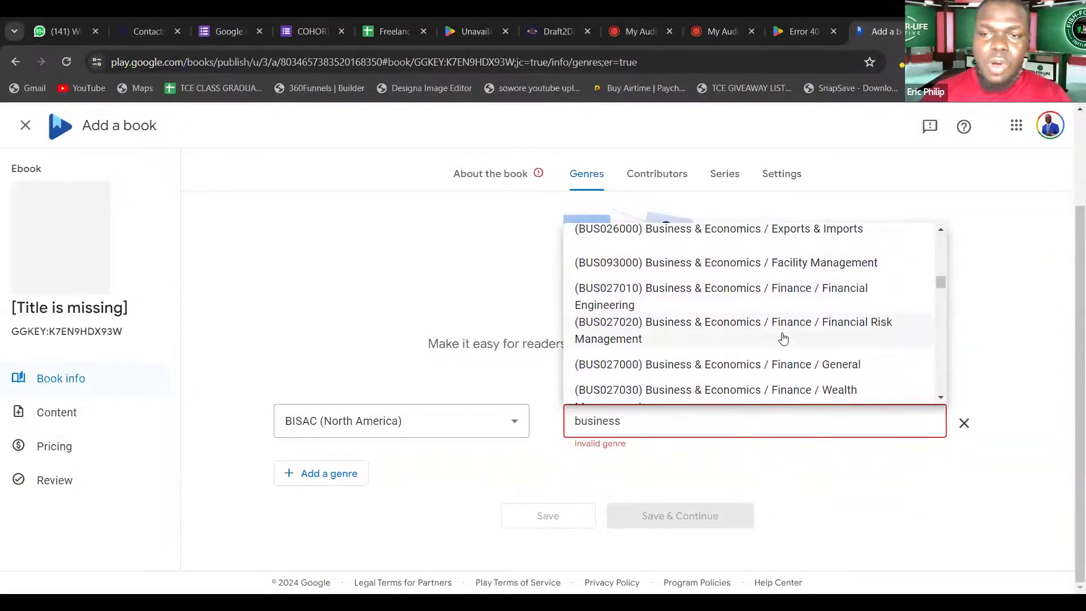
scroll(762, 350, down, 2)
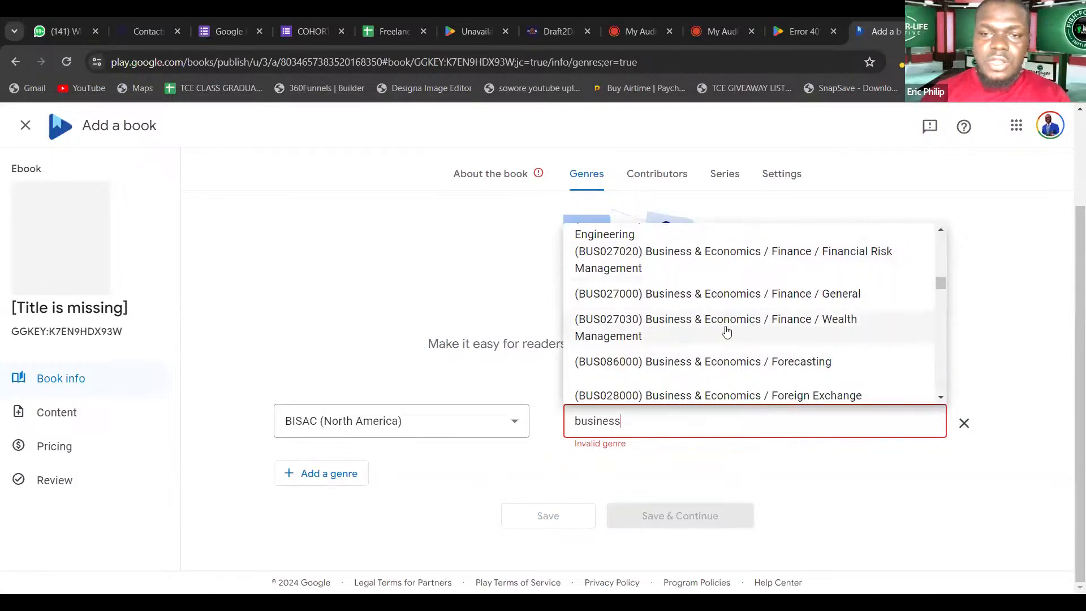
scroll(736, 345, down, 2)
scroll(736, 345, up, 3)
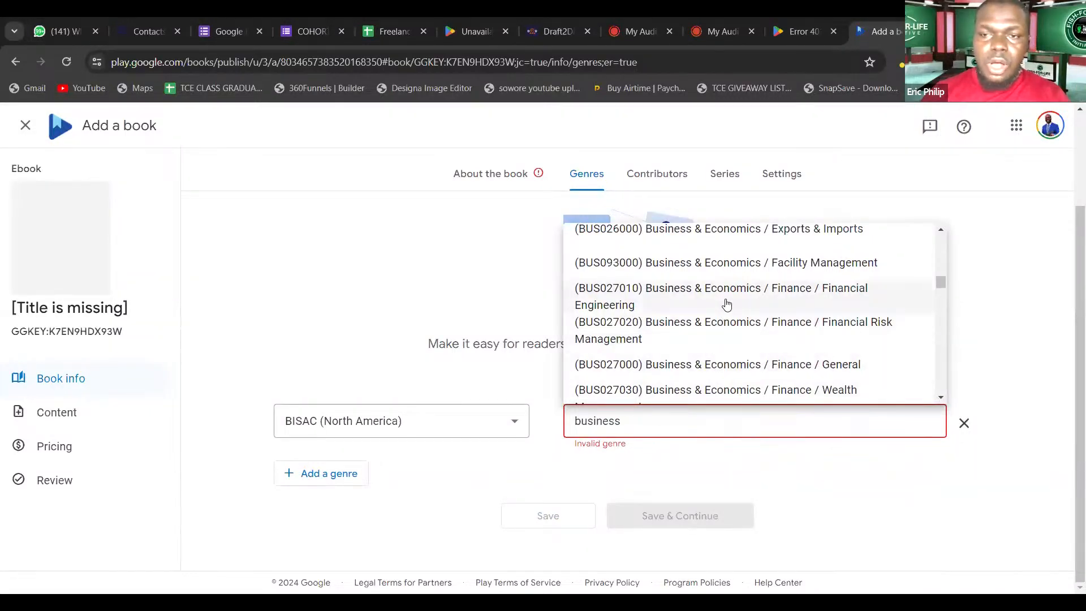
scroll(727, 305, up, 1)
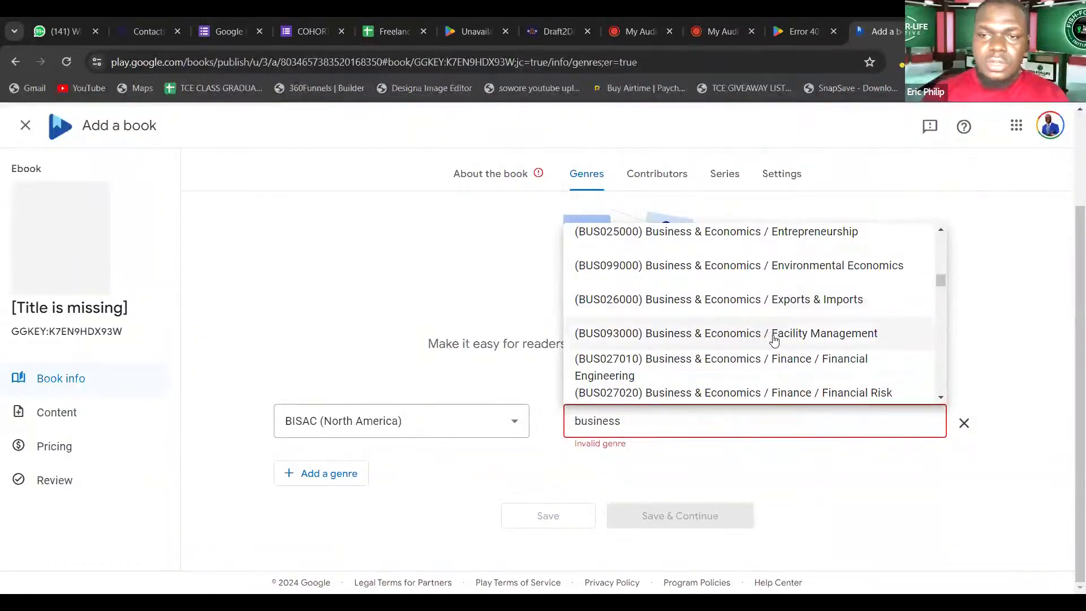
scroll(754, 341, up, 2)
scroll(766, 368, down, 1)
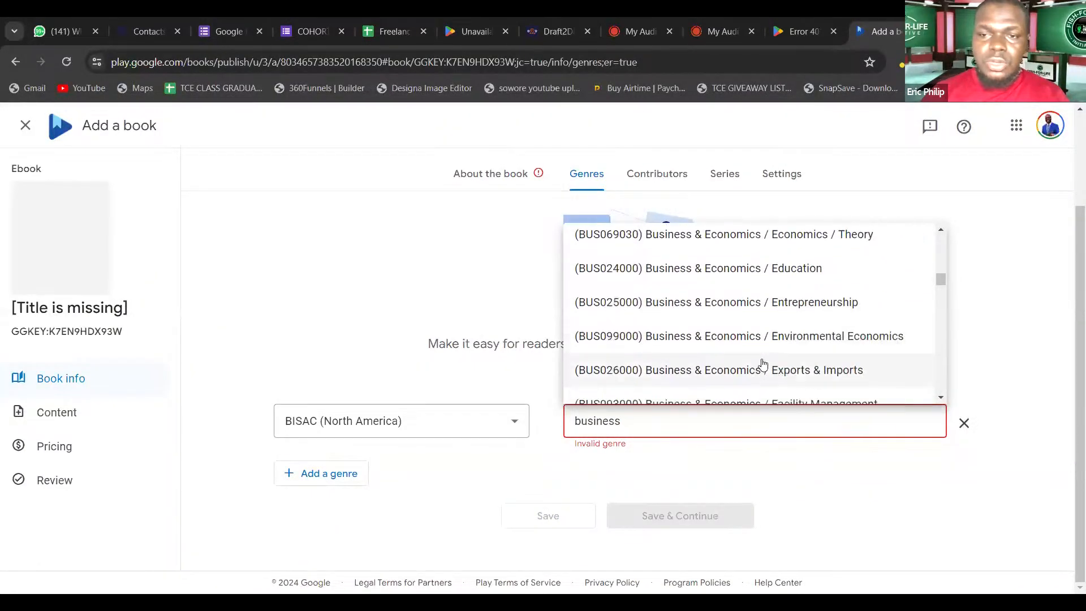
scroll(747, 342, down, 1)
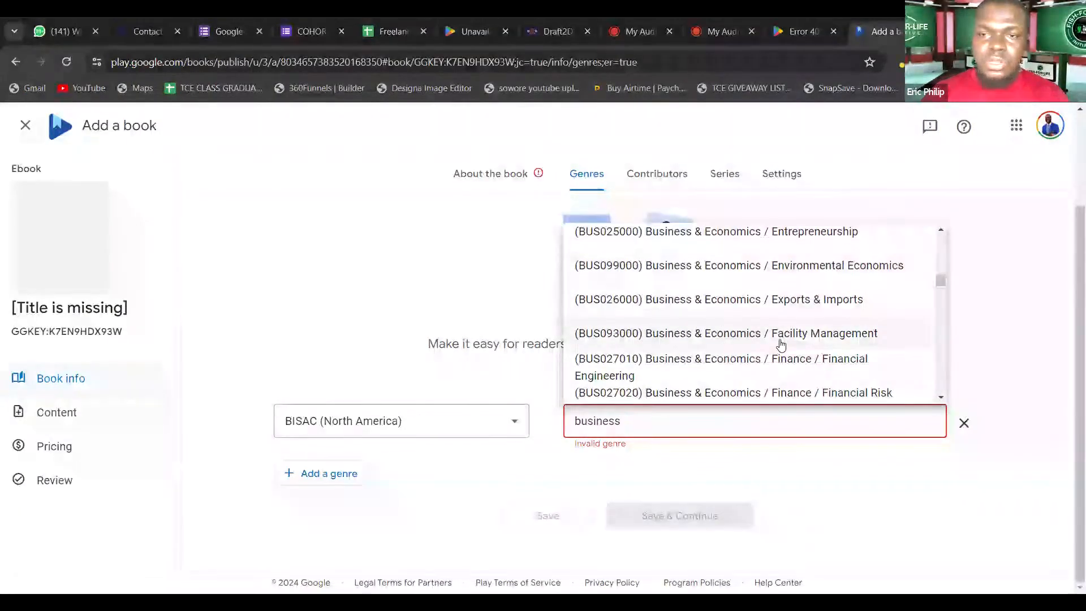
scroll(804, 344, down, 1)
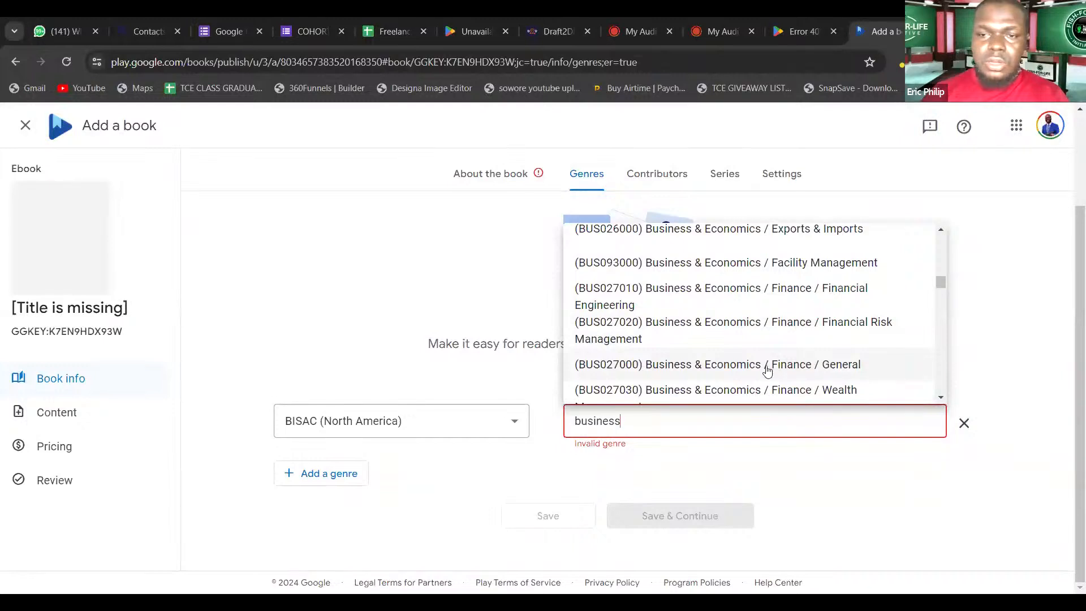
click(799, 368)
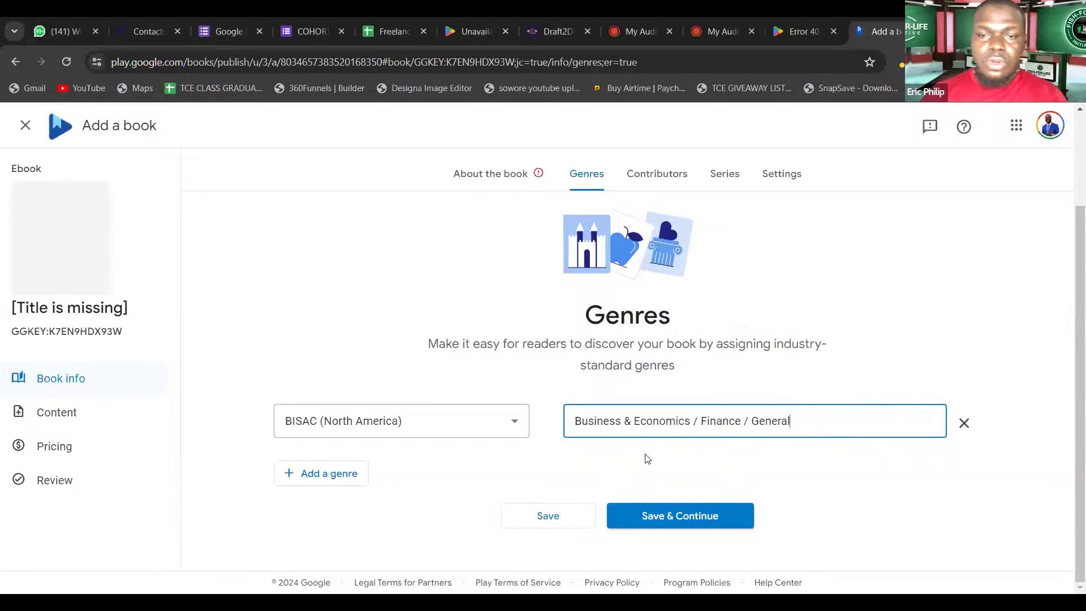
click(648, 516)
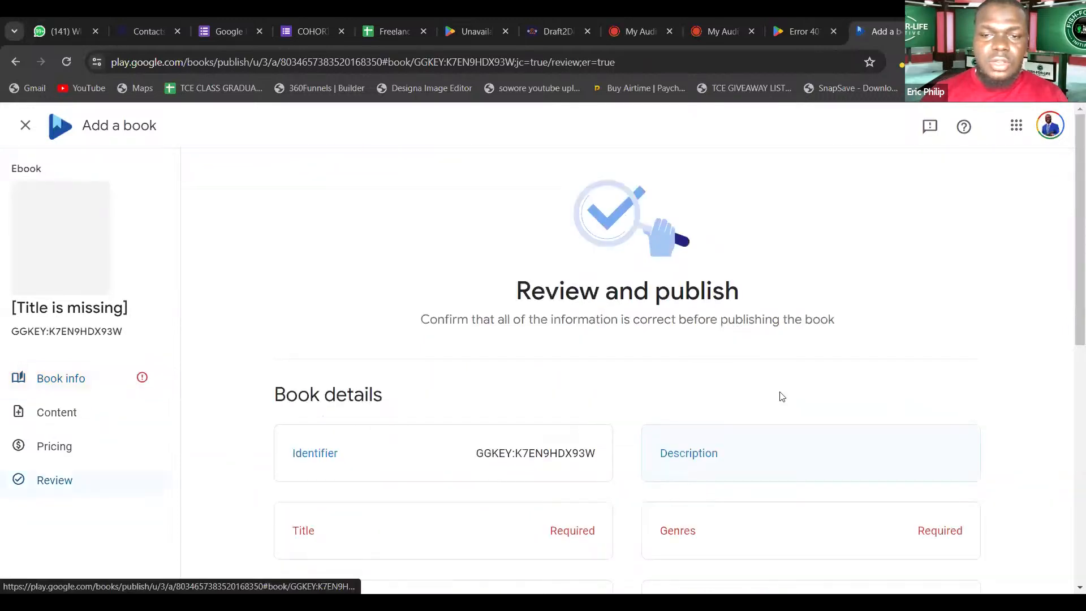
Check the book details on the review page and open the required Title entry.
scroll(782, 396, down, 4)
scroll(606, 396, up, 4)
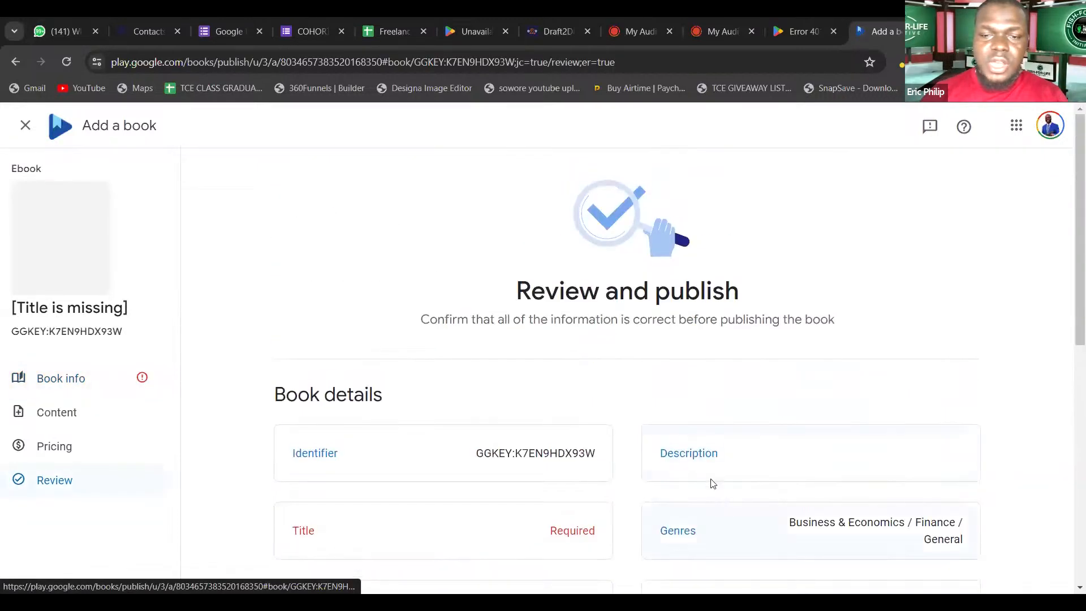
scroll(720, 497, down, 3)
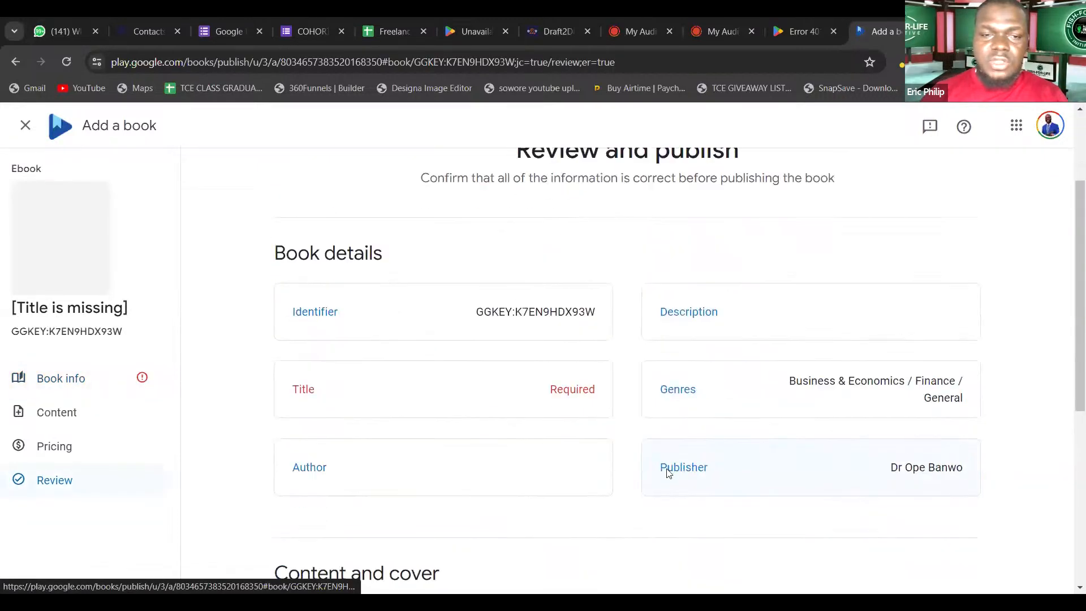
click(508, 395)
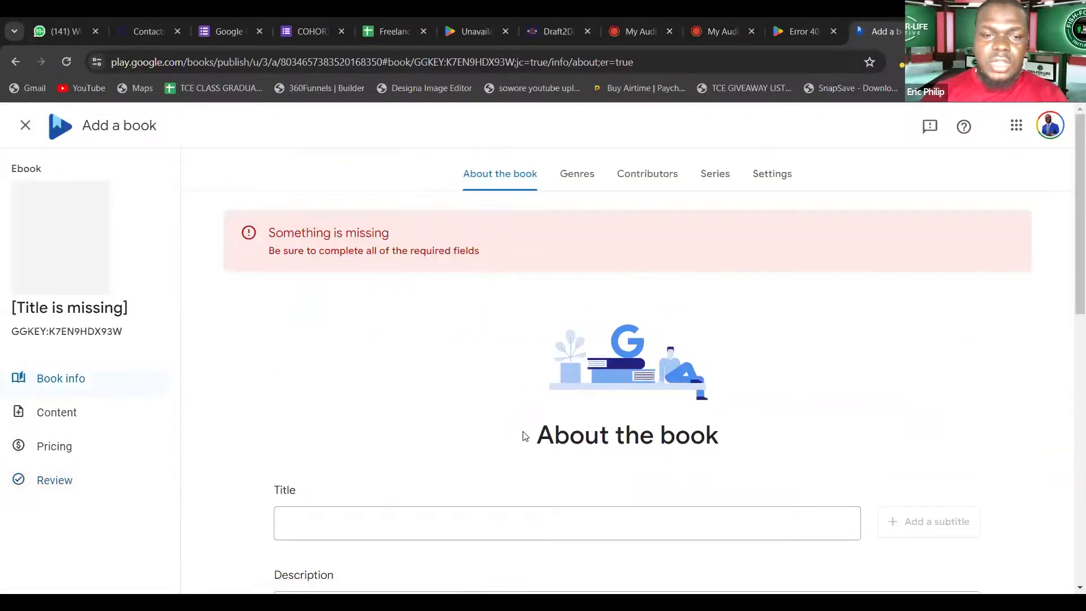
Set the book's title to "The Return Of Prodigal".
click(512, 454)
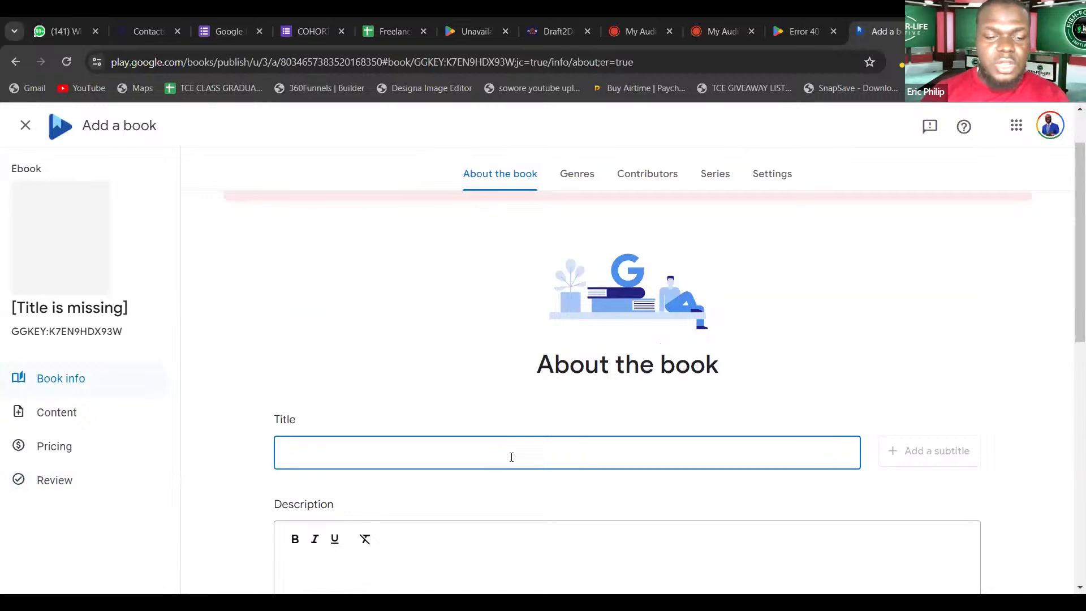
text(The Return)
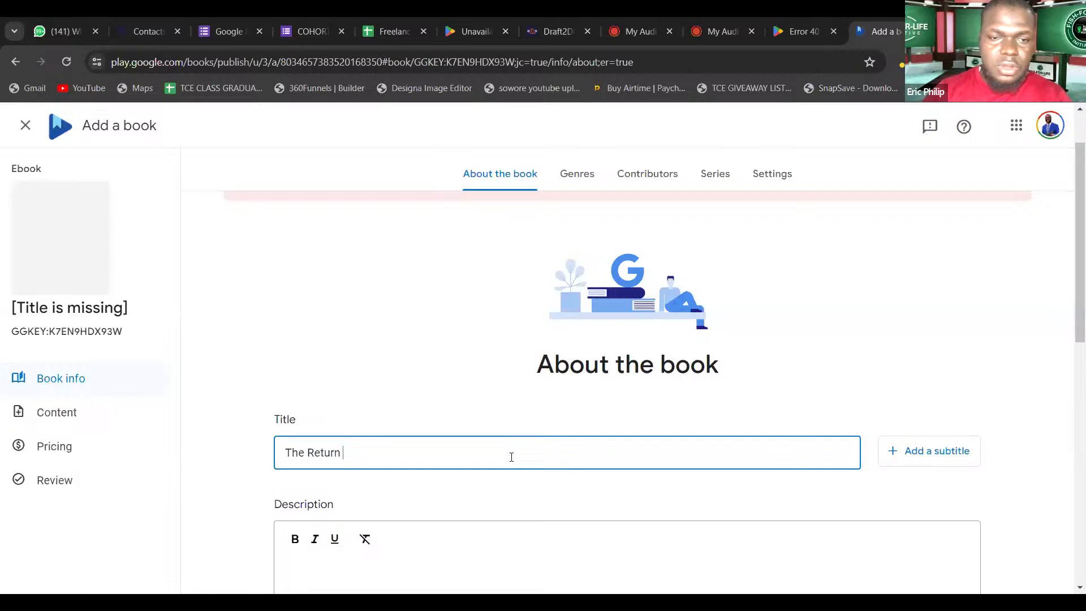
text( Of Prodical)
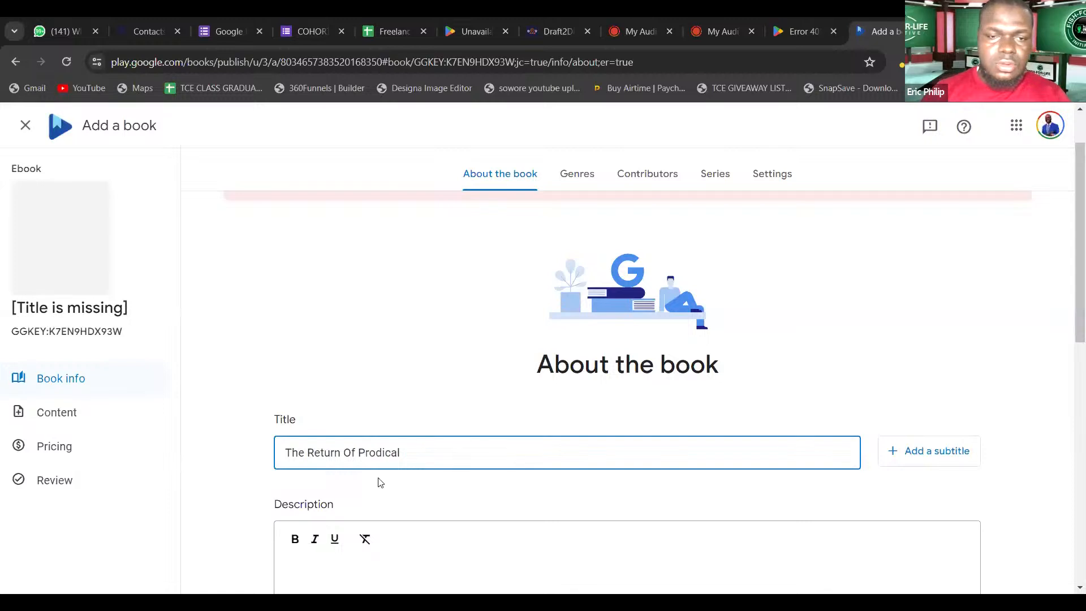
double_click(390, 453)
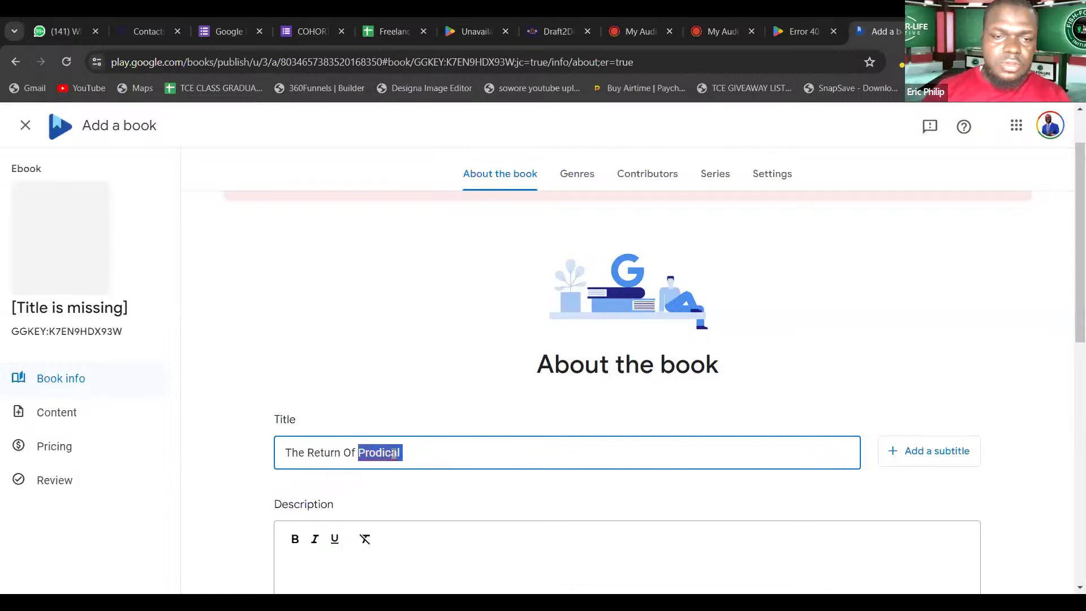
text(Prodigal)
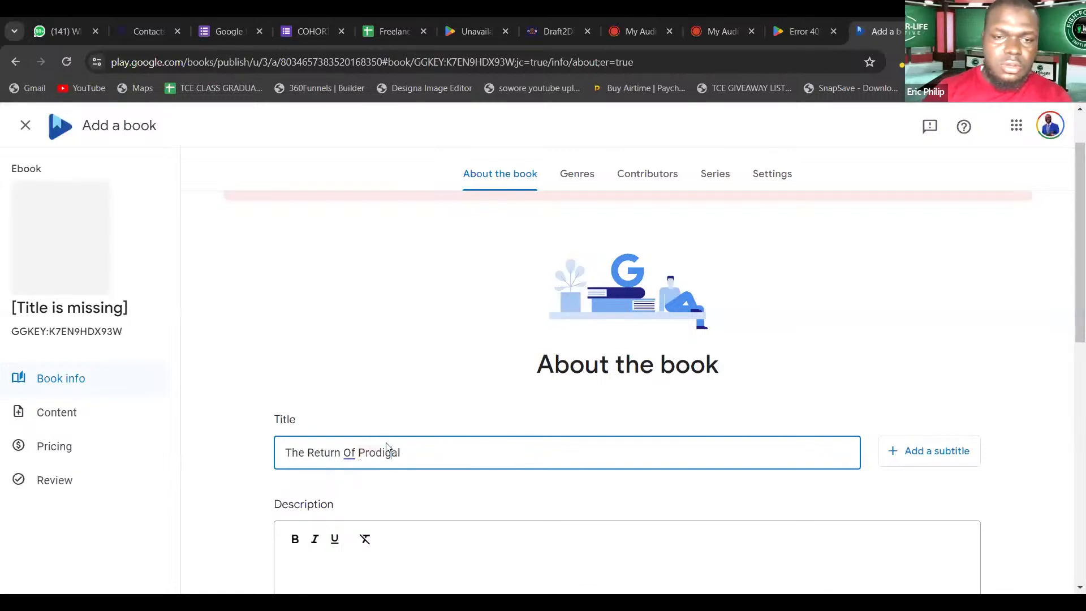
Enter "Demo" as the book's description and save the book information to continue to the review.
click(395, 571)
scroll(405, 460, down, 2)
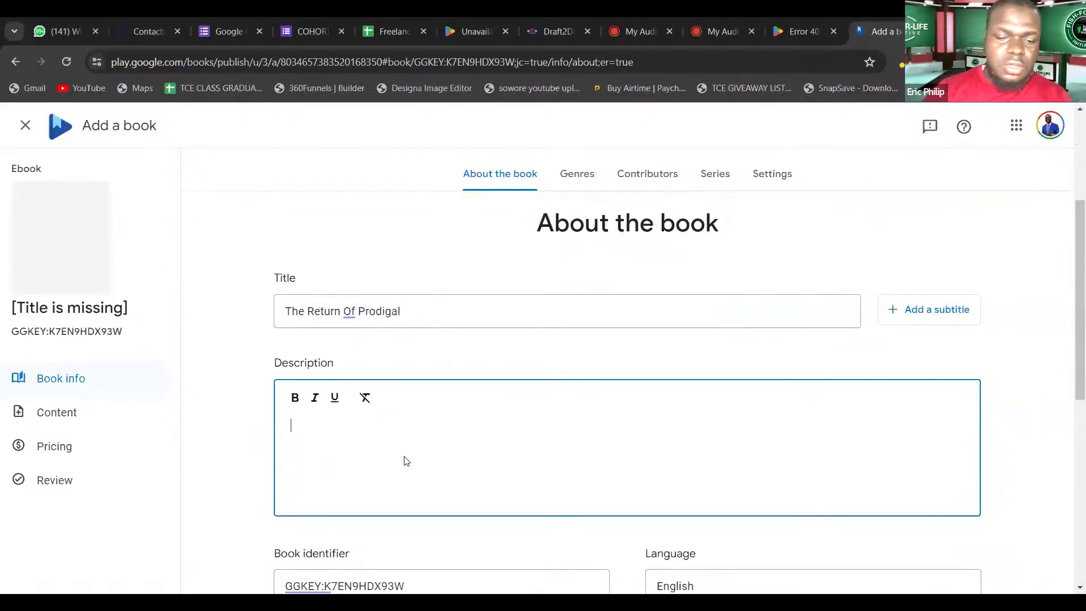
text(o)
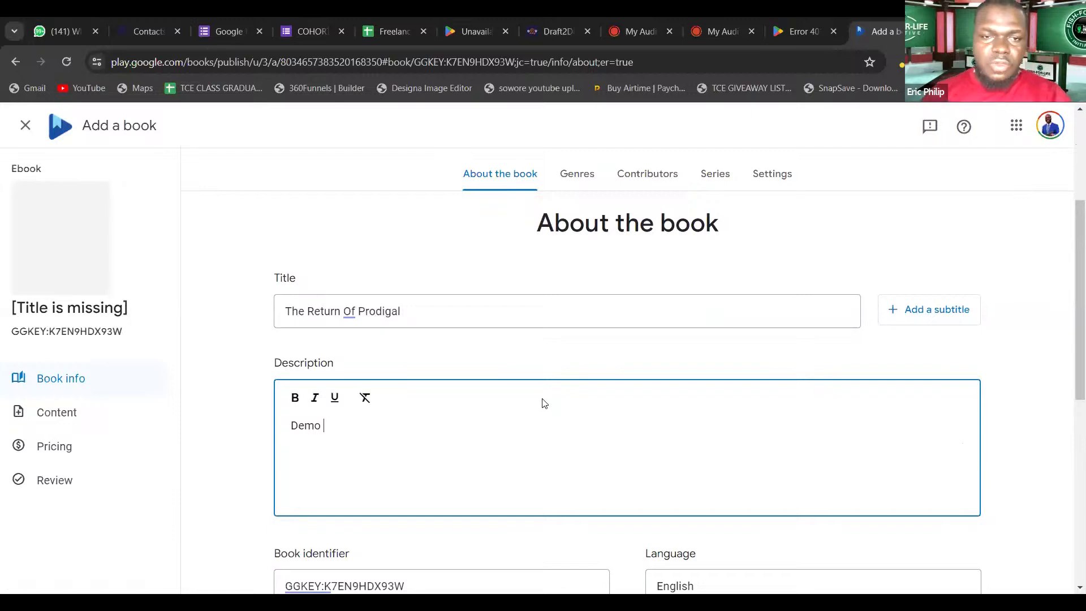
scroll(541, 402, up, 1)
scroll(541, 407, down, 7)
scroll(552, 395, down, 1)
click(698, 515)
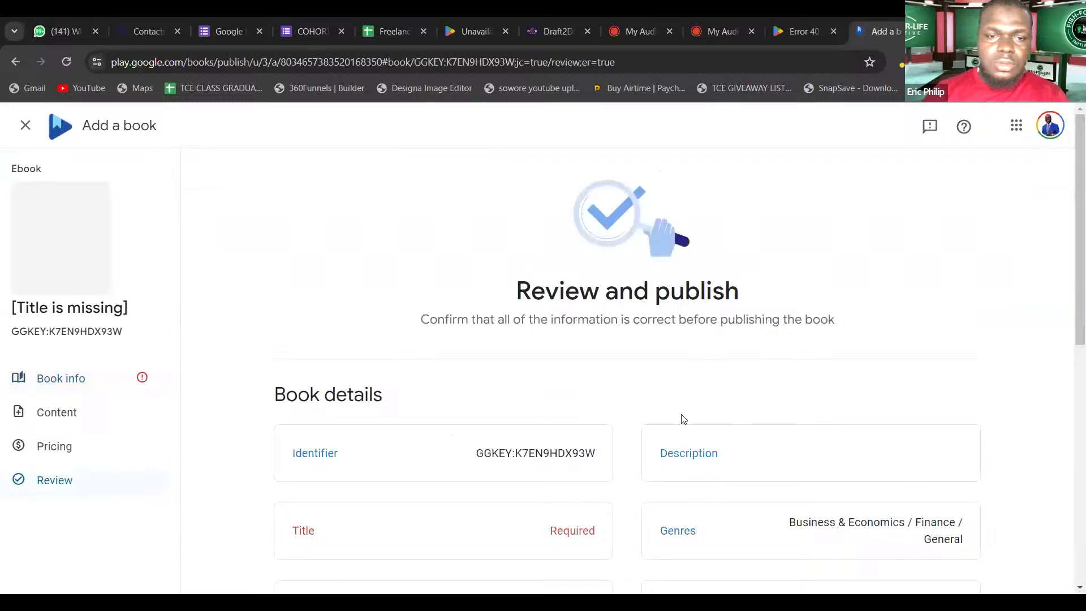
Check the book details on the review page and open the Cover entry to inspect the pending content files.
scroll(458, 477, down, 1)
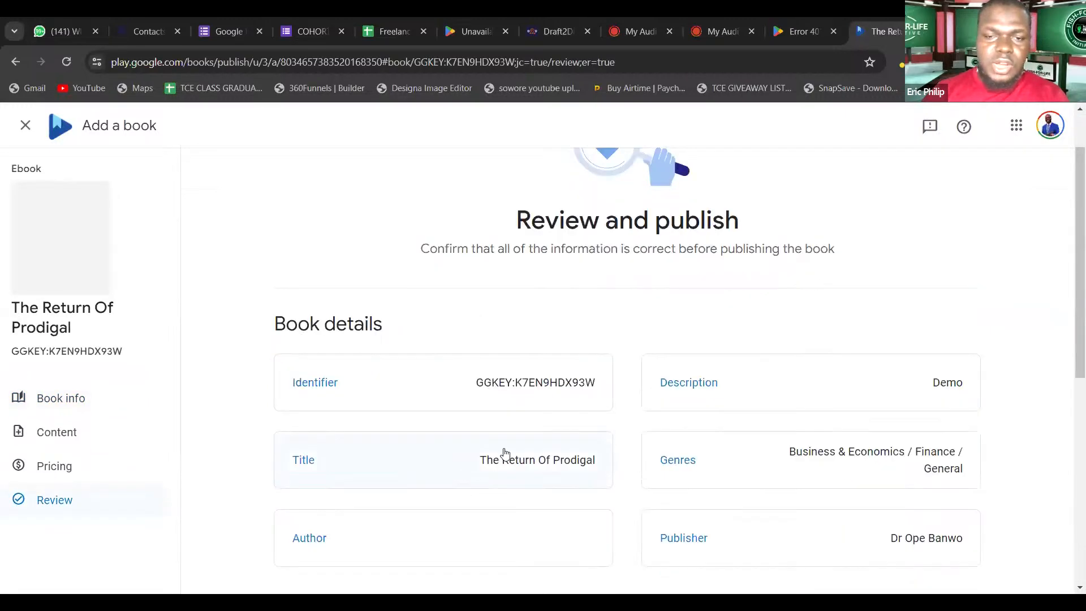
scroll(594, 475, down, 4)
scroll(887, 428, down, 1)
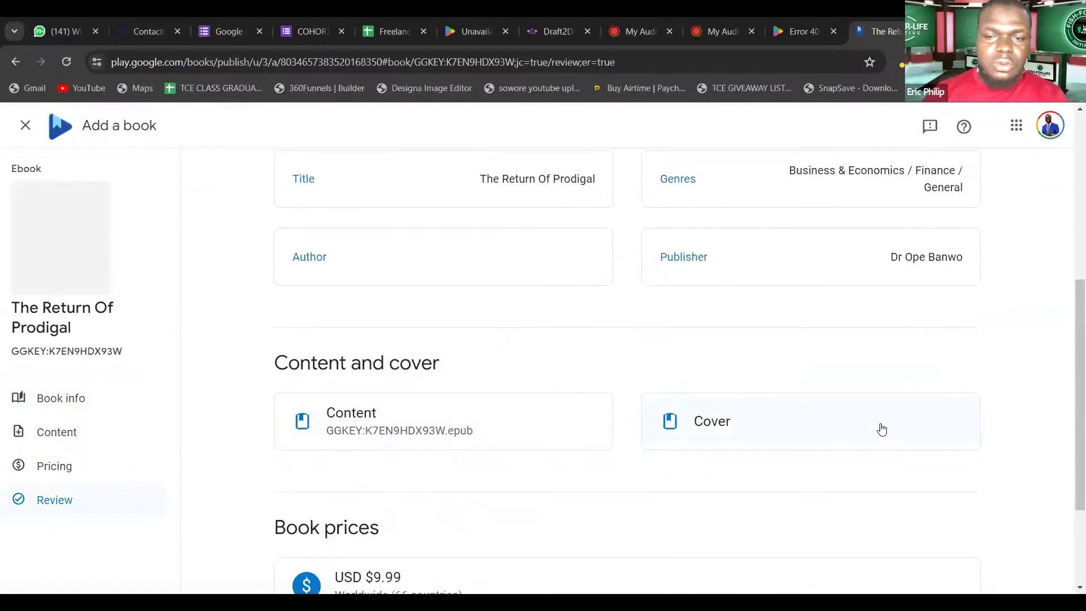
scroll(882, 430, up, 1)
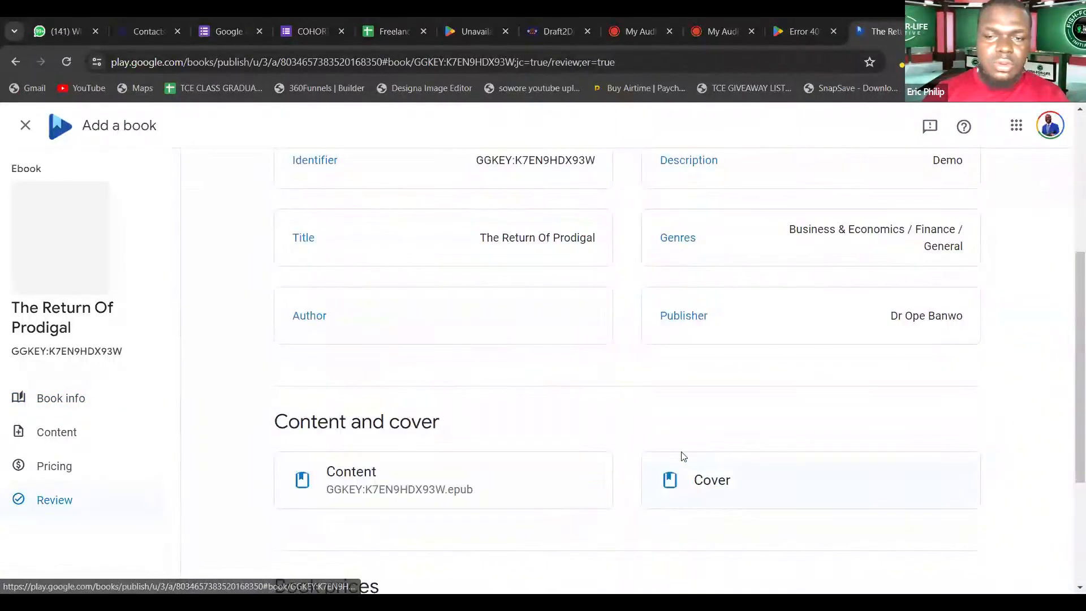
click(766, 467)
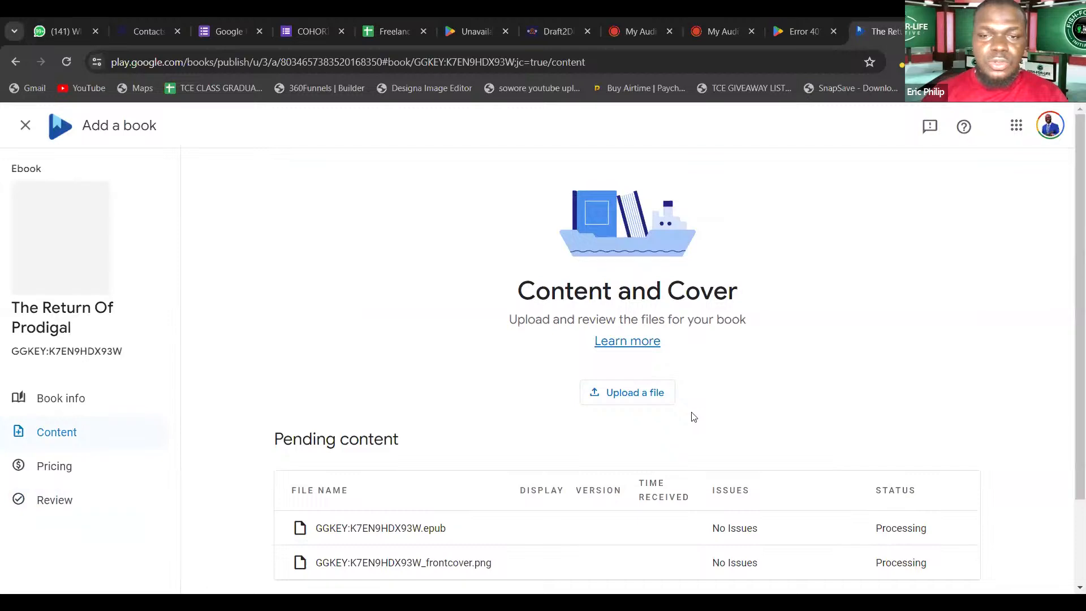
scroll(698, 408, down, 2)
Return to the review page and check the book details, content, cover and price before publishing.
click(54, 500)
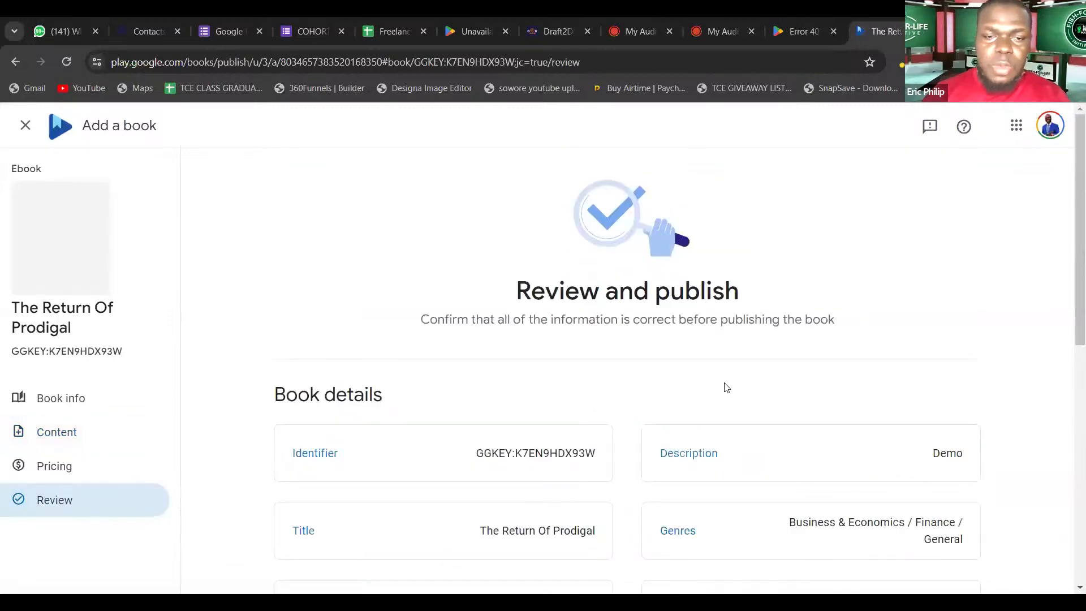
scroll(727, 387, down, 7)
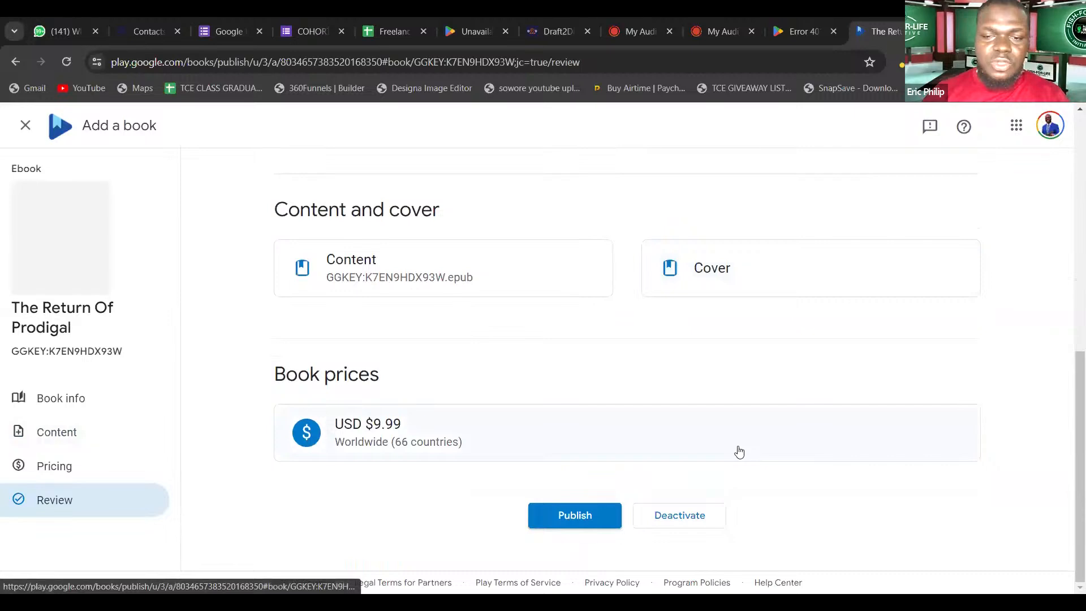
scroll(1010, 367, up, 8)
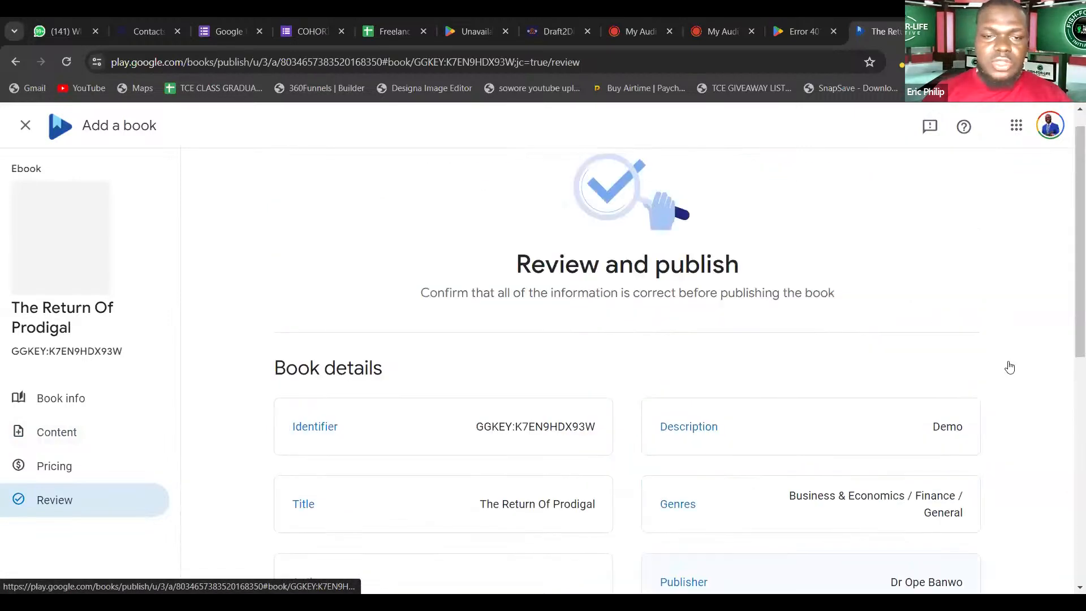
scroll(558, 521, down, 8)
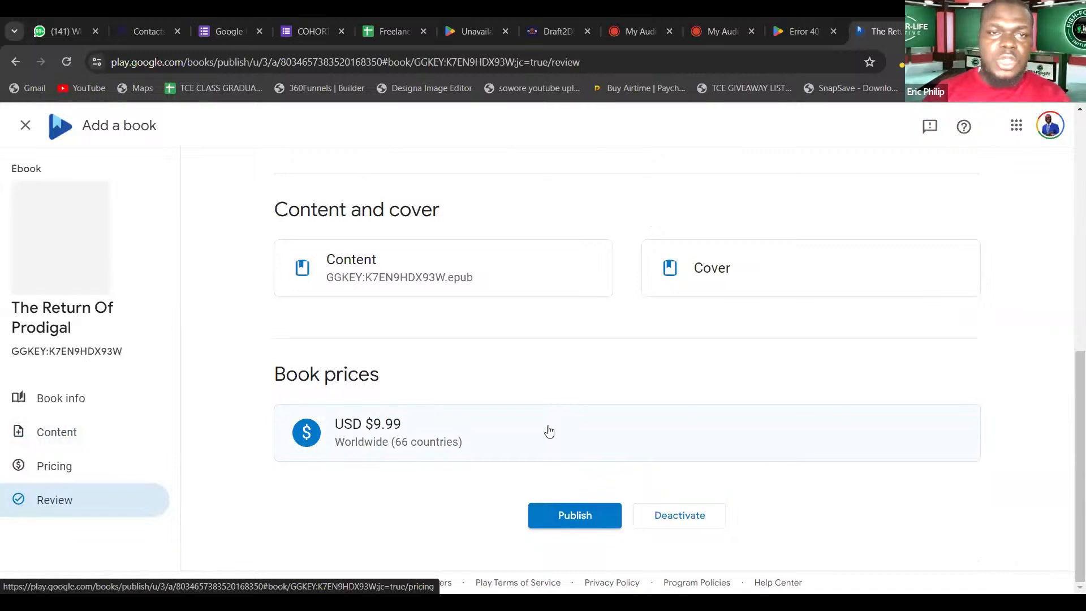
key(alt+Tab)
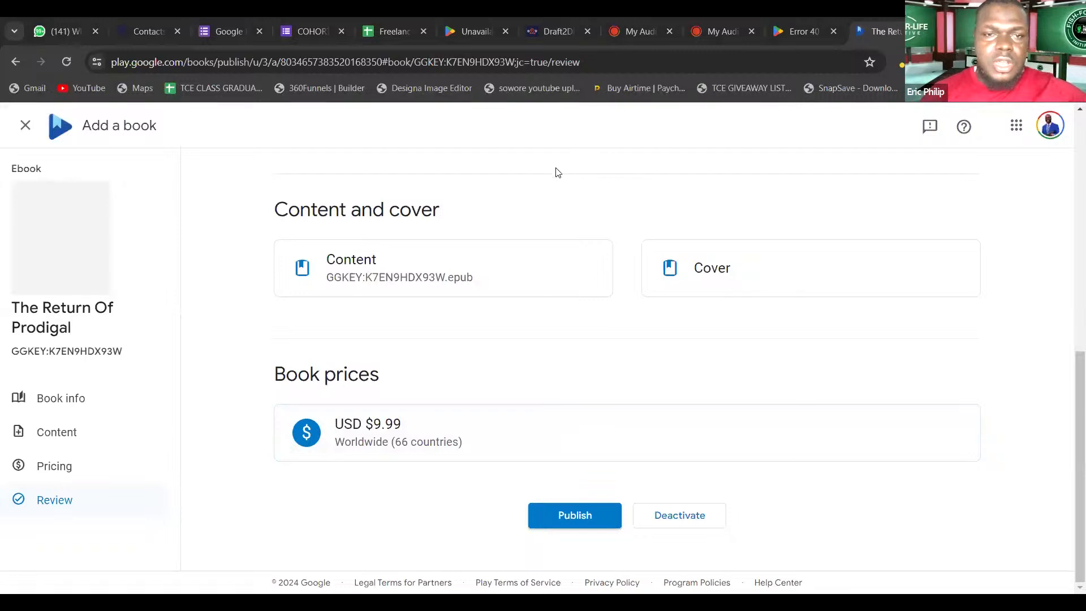
Close the book editor without publishing, visit the Partner Center home page, and open the Book catalog.
click(25, 126)
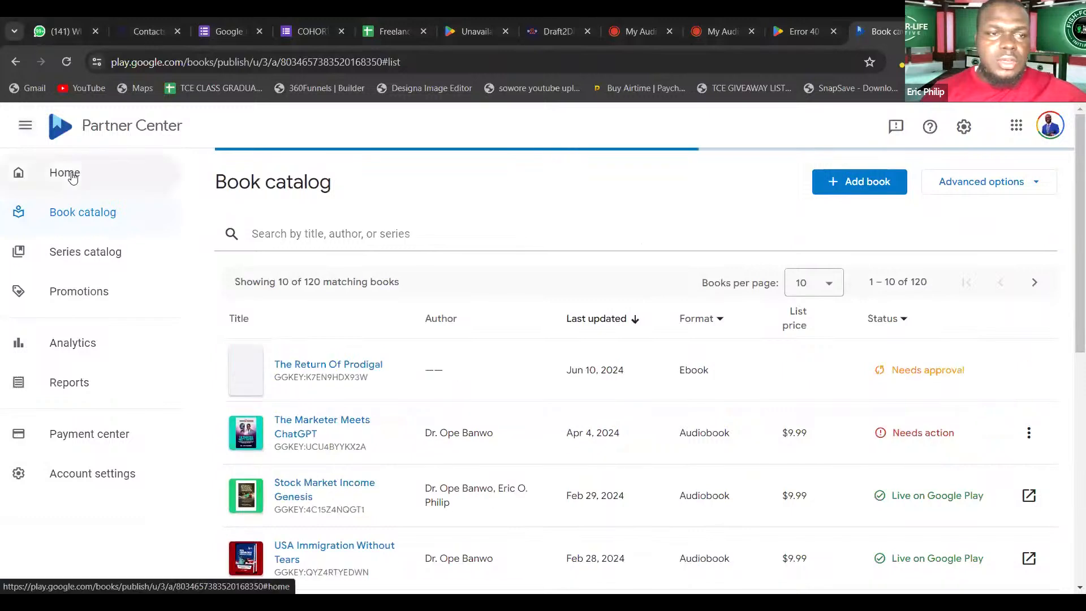
click(72, 174)
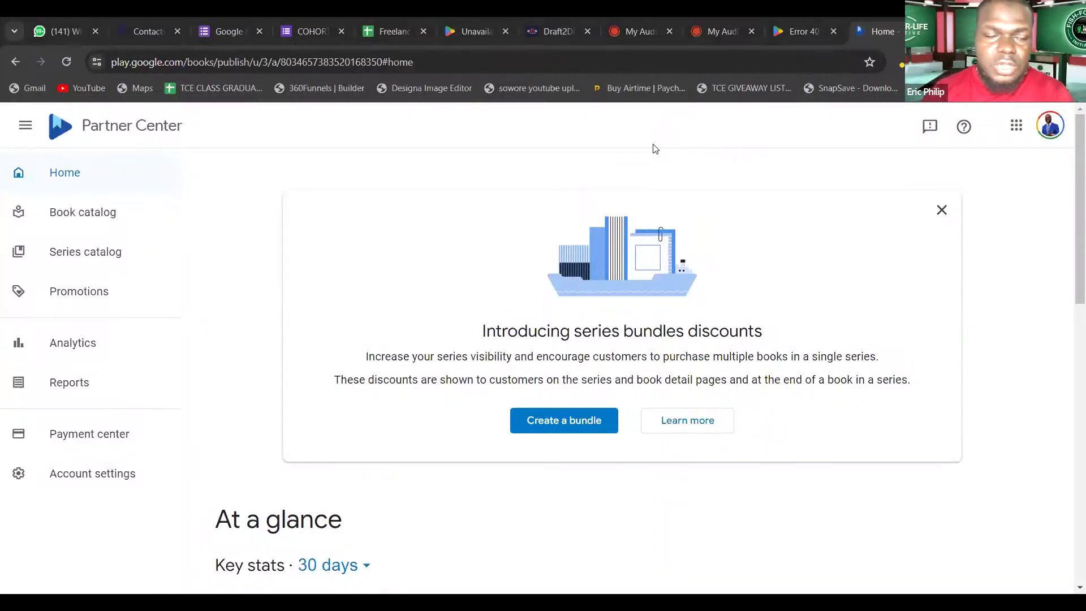
click(131, 222)
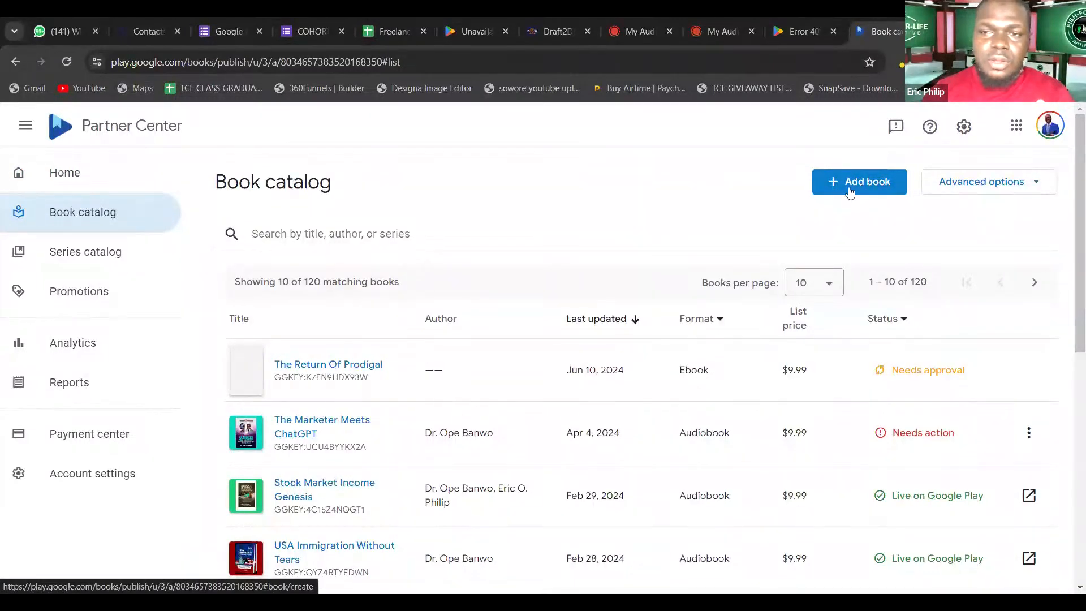
Start adding another book and choose Sell ebook on Google Play as its sell option.
click(866, 180)
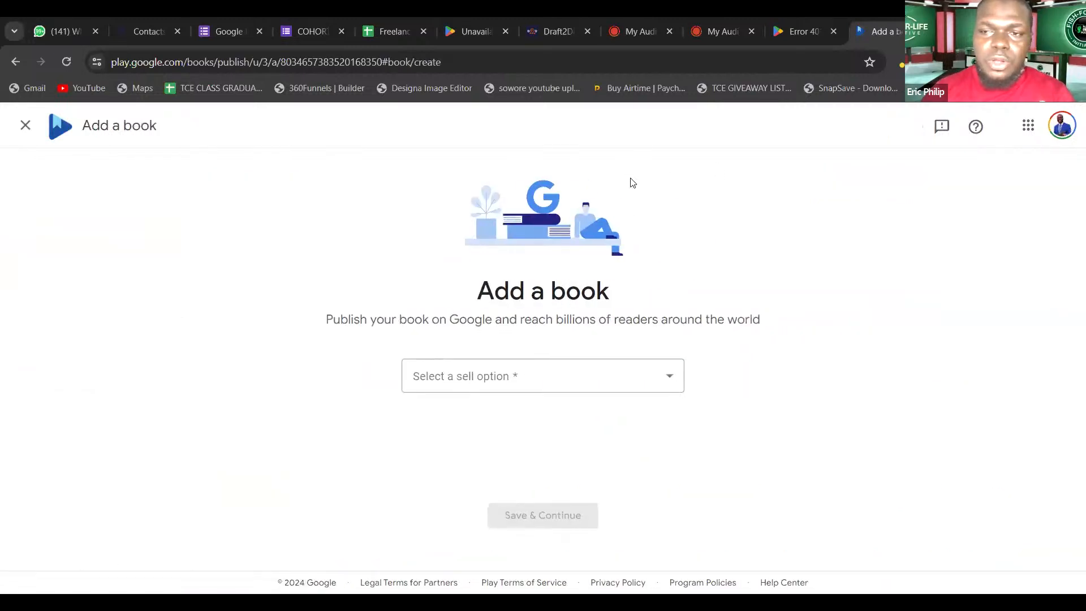
click(668, 384)
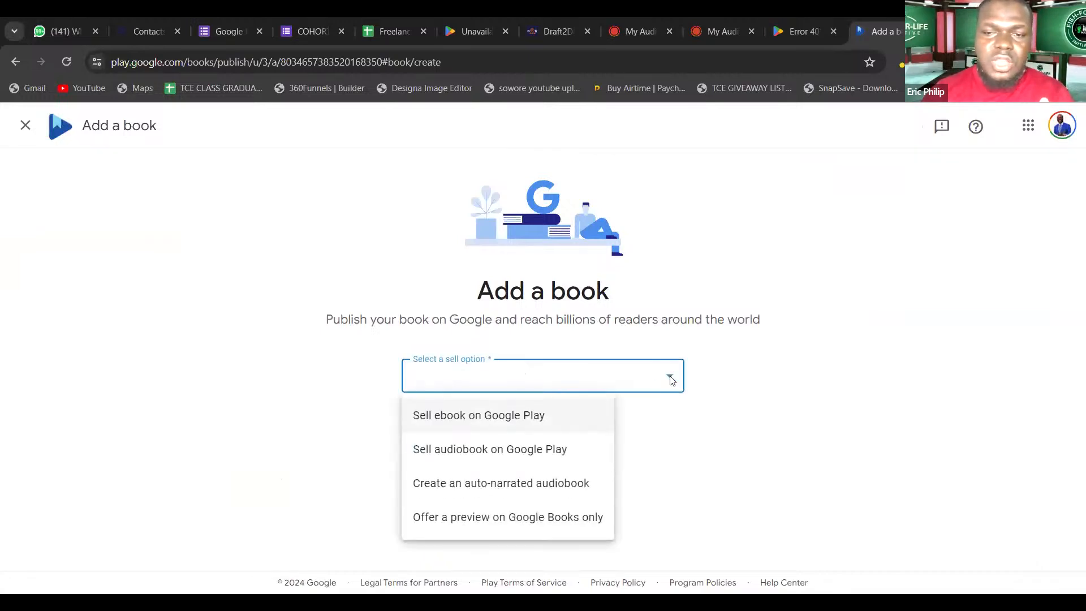
click(672, 379)
click(670, 378)
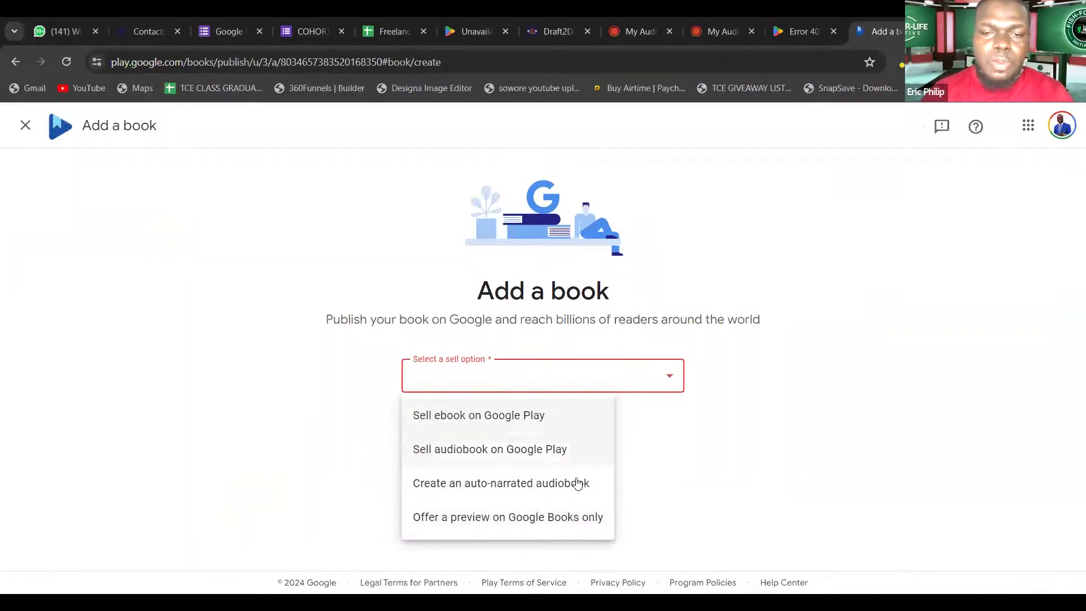
click(537, 422)
Set the book ID option to Get a Google book ID (GGKEY) and save to continue.
click(654, 440)
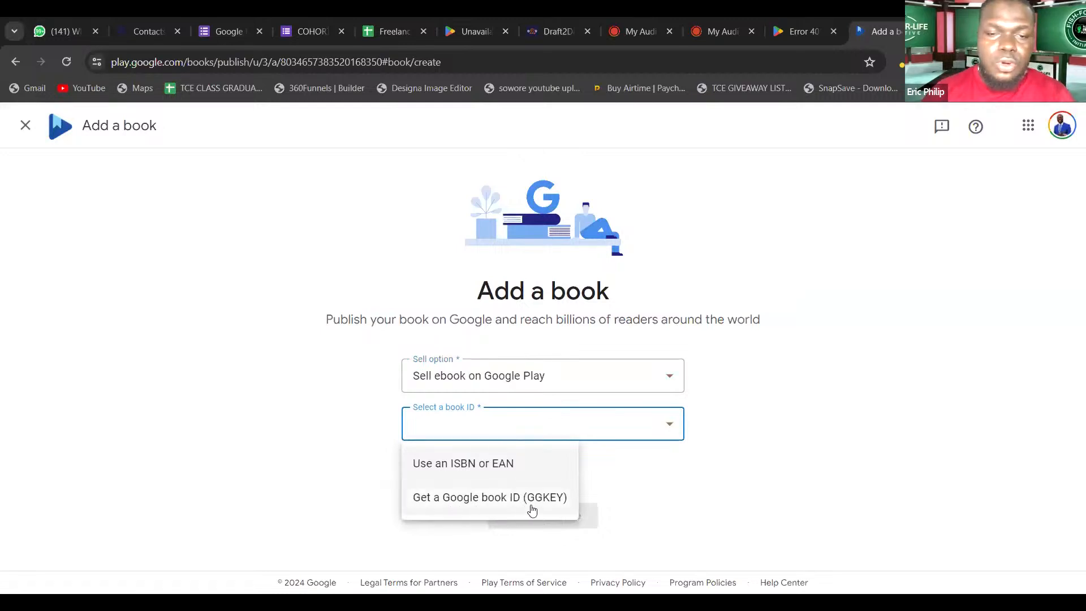
click(532, 465)
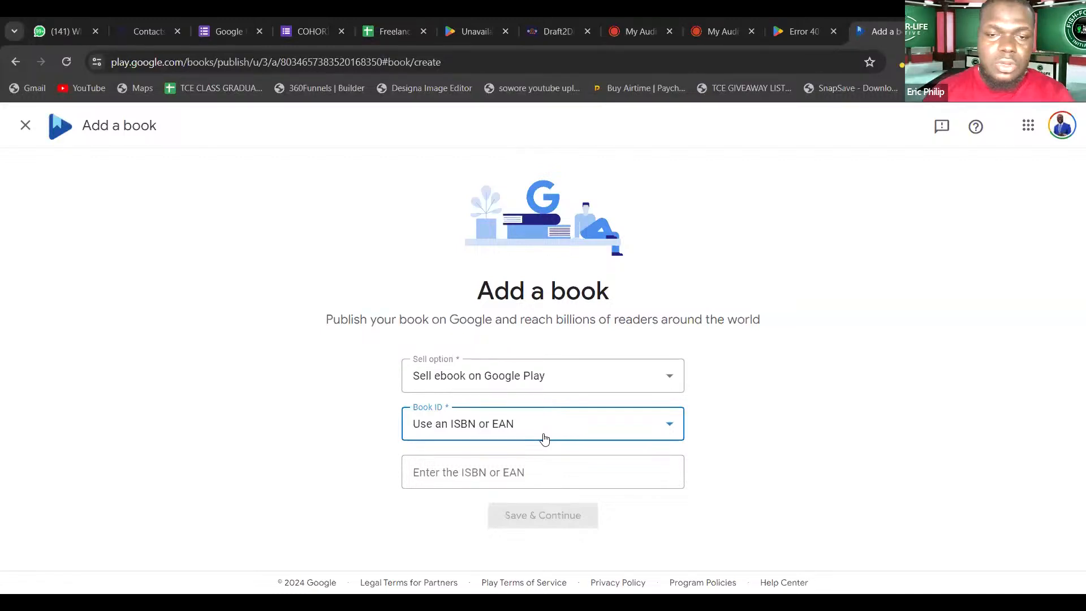
click(506, 439)
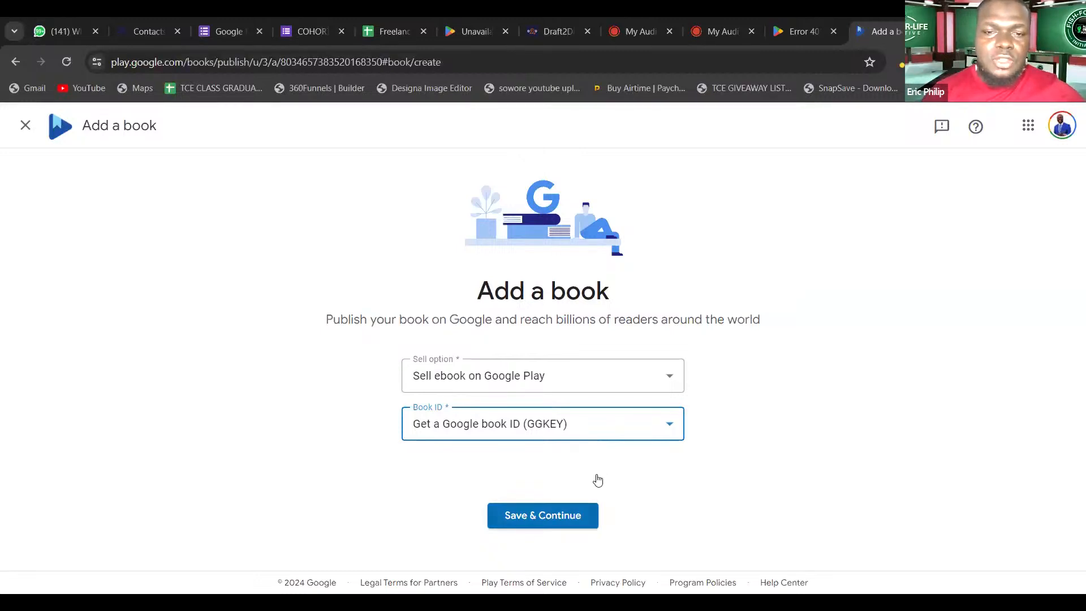
click(560, 514)
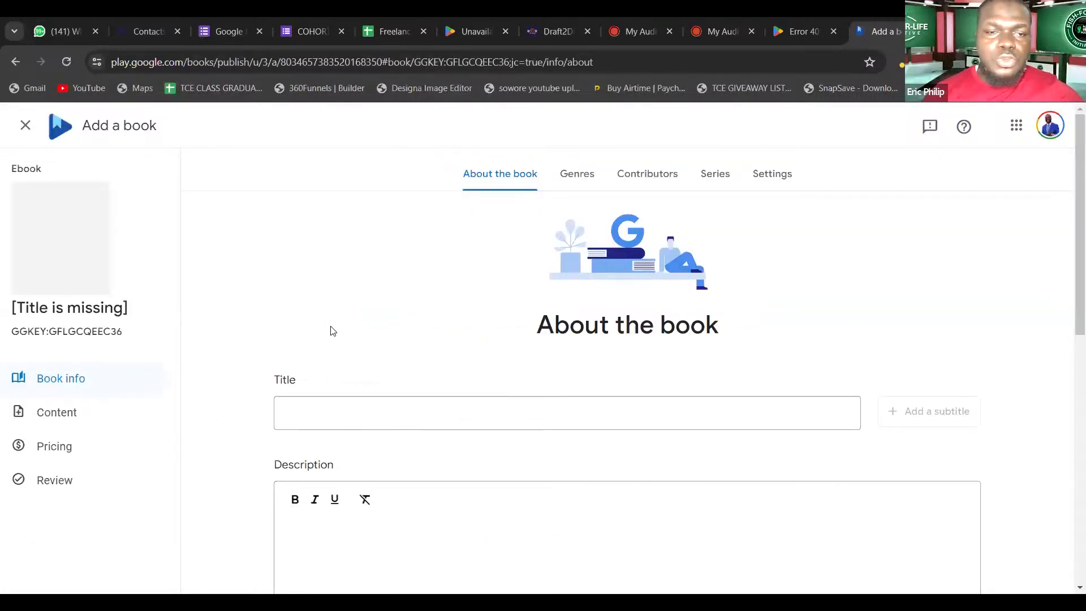
Enter "the return of prodigal" as the new book's title.
click(344, 410)
text(the)
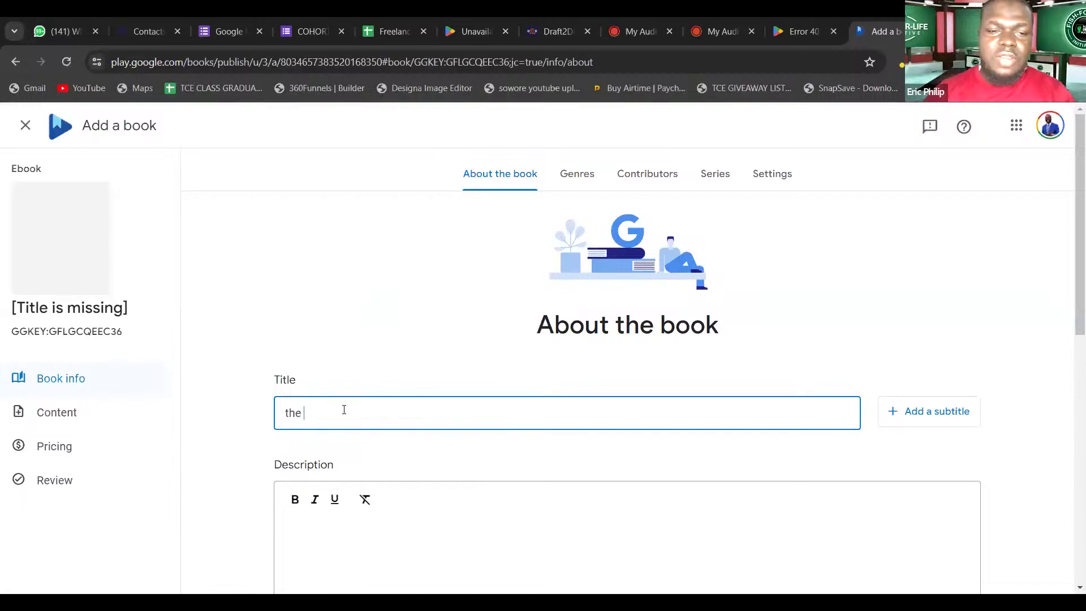
text(retru)
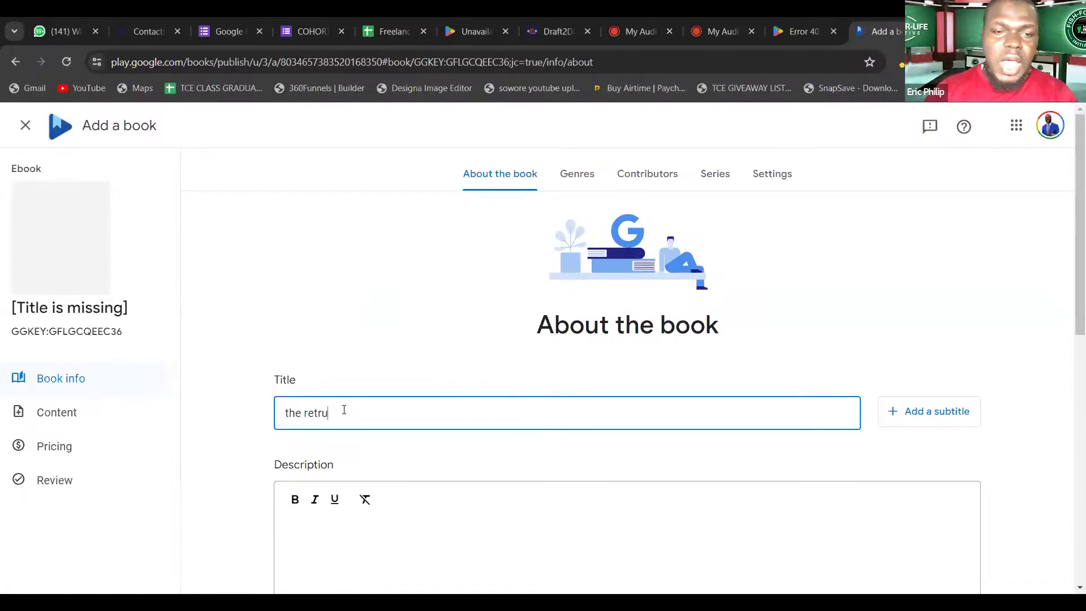
key(BackSpace)
key(BackSpace)
text(urn)
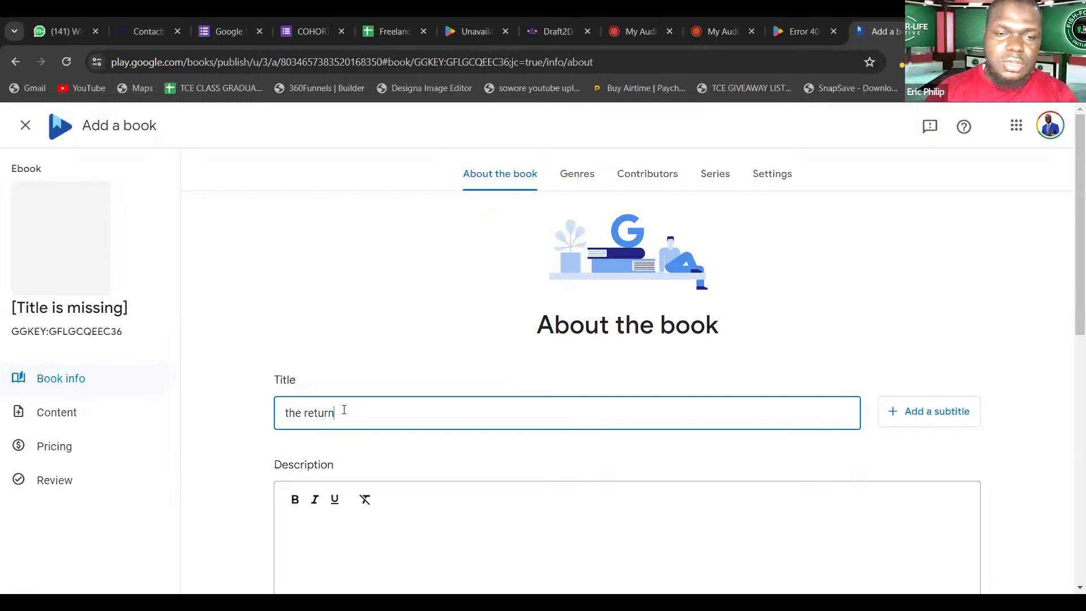
text( of )
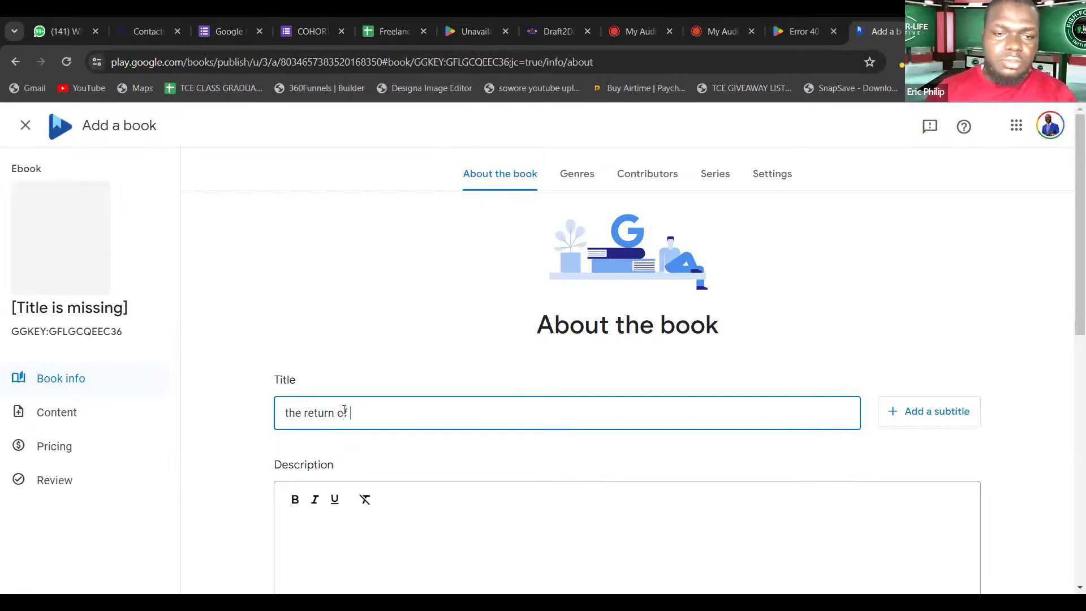
text(prodigal)
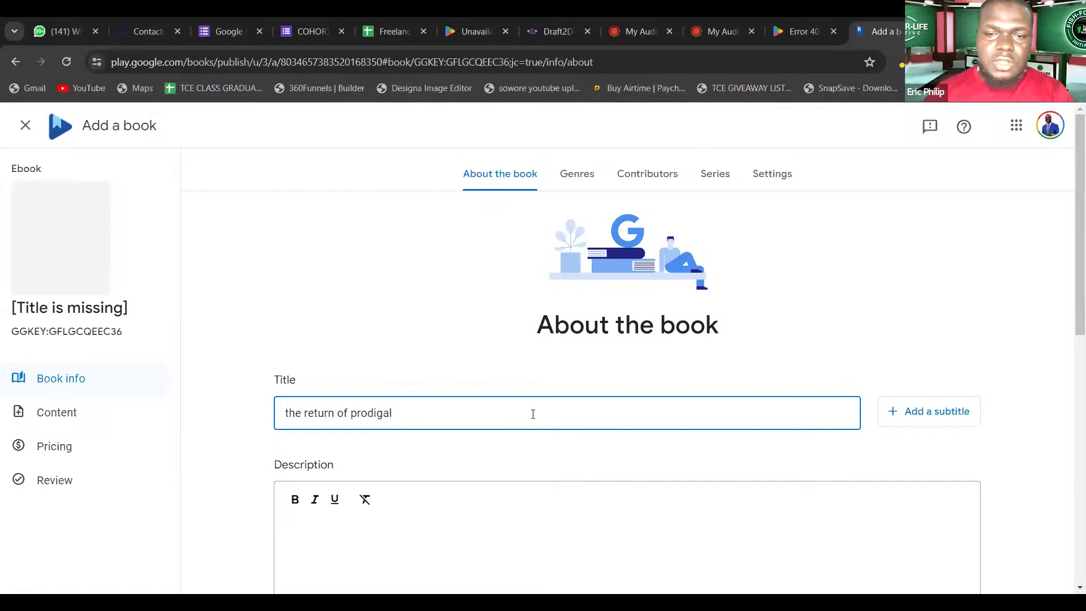
Add a blank subtitle field and enter "demo" as the book's description.
click(913, 420)
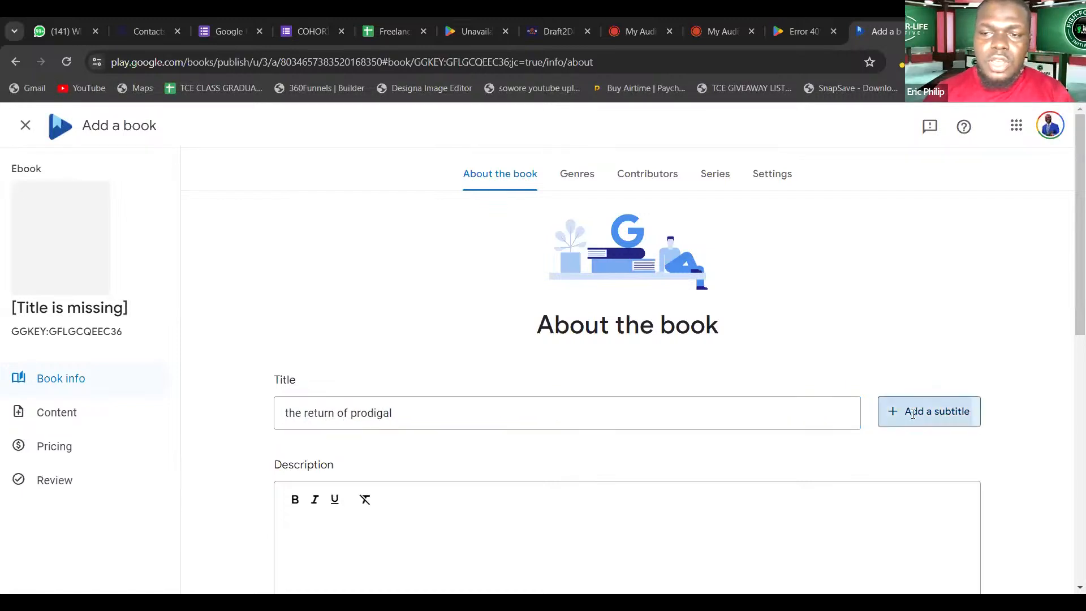
click(413, 499)
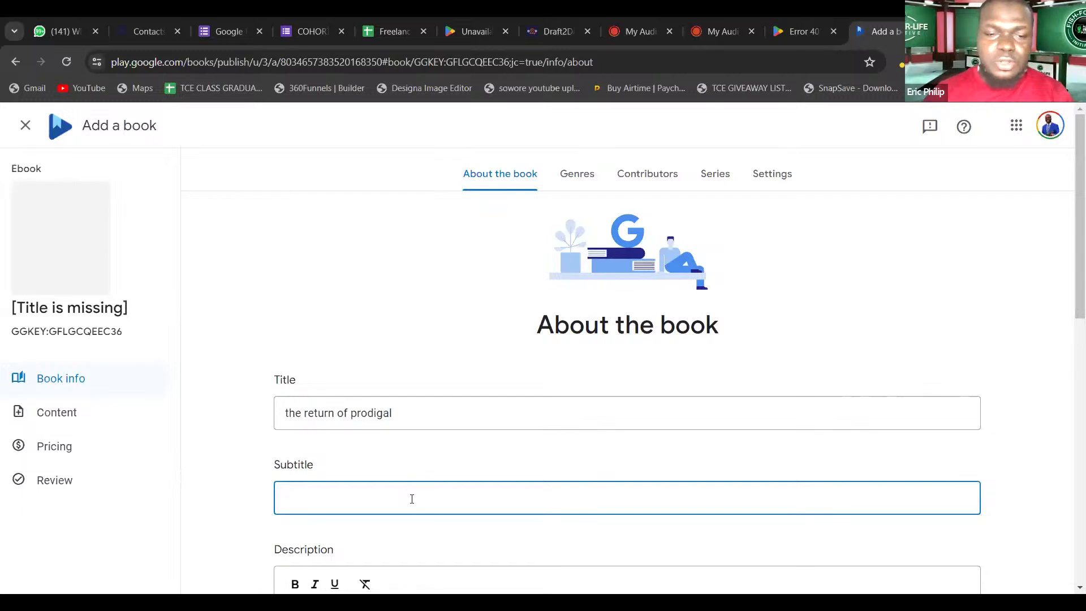
scroll(411, 498, down, 4)
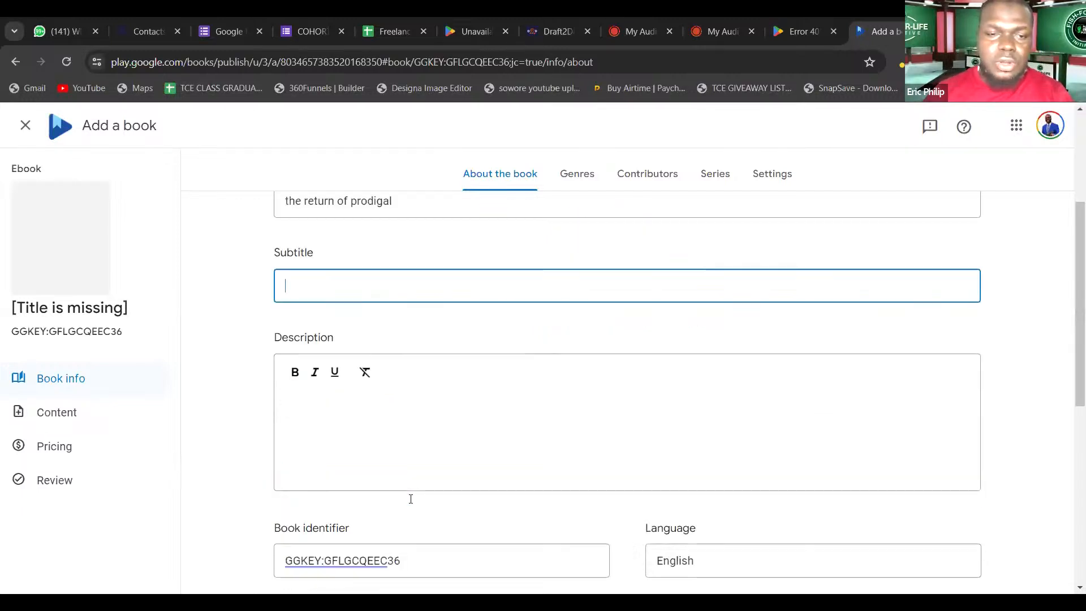
click(375, 408)
text(demo)
Set the book's release date to 2024-06-15 and its publication date to 2024-06-10.
scroll(419, 430, down, 5)
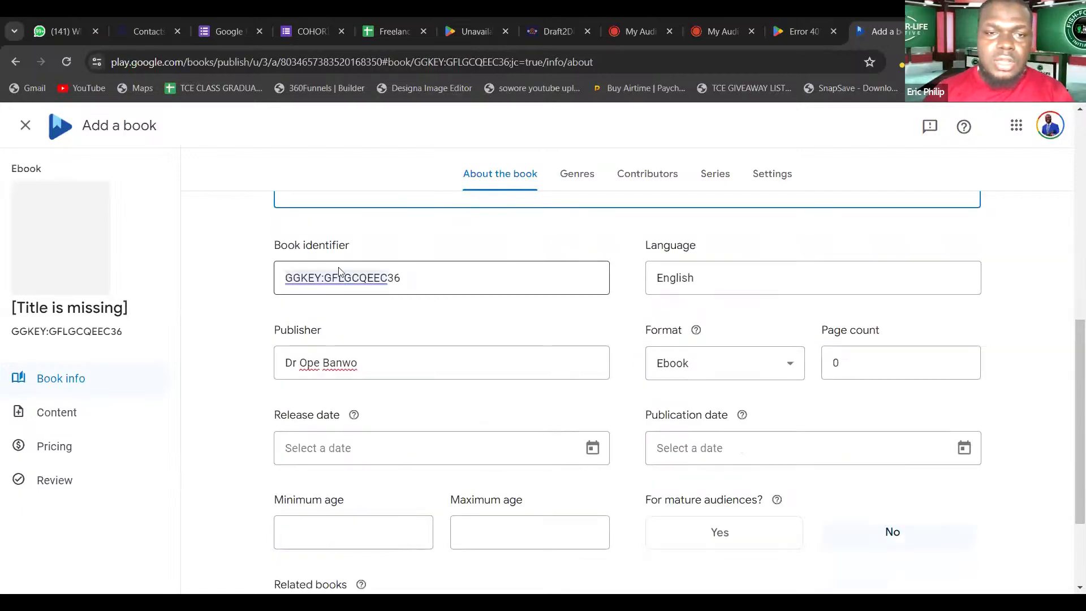
scroll(526, 306, up, 3)
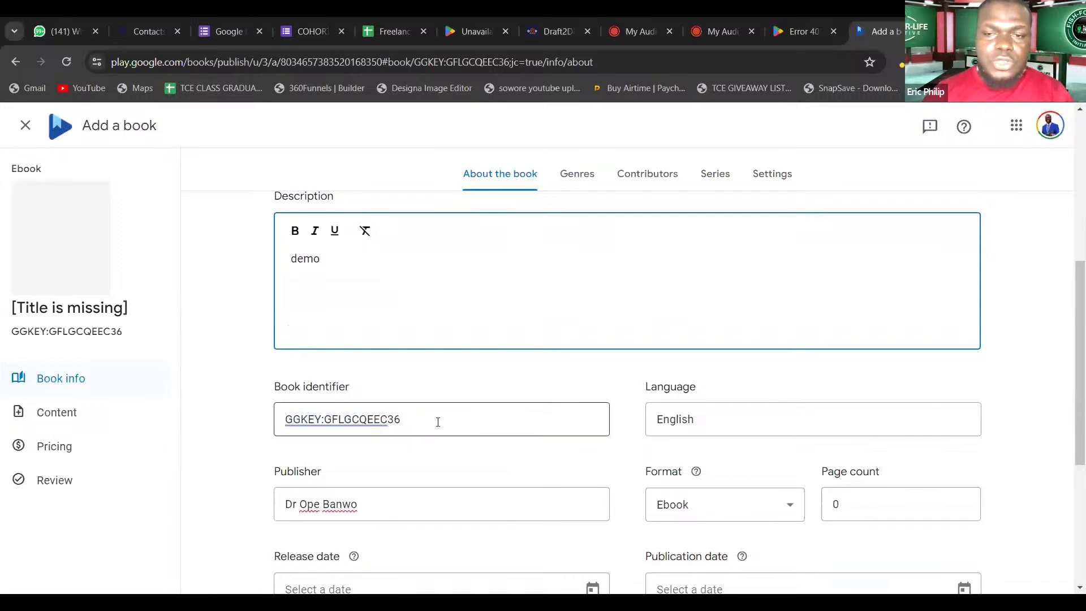
scroll(444, 422, down, 1)
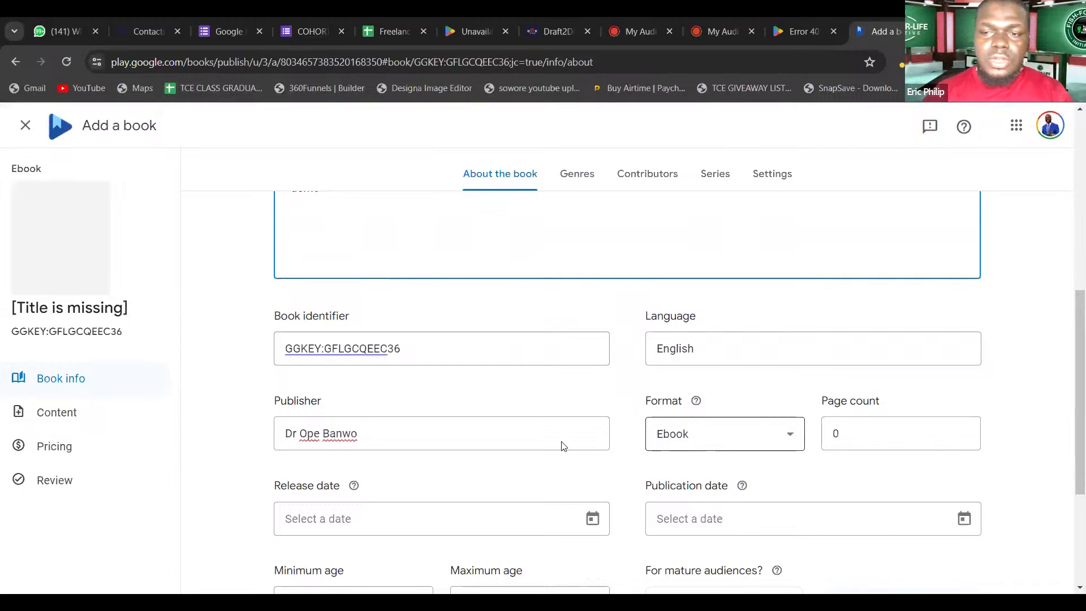
scroll(515, 367, down, 2)
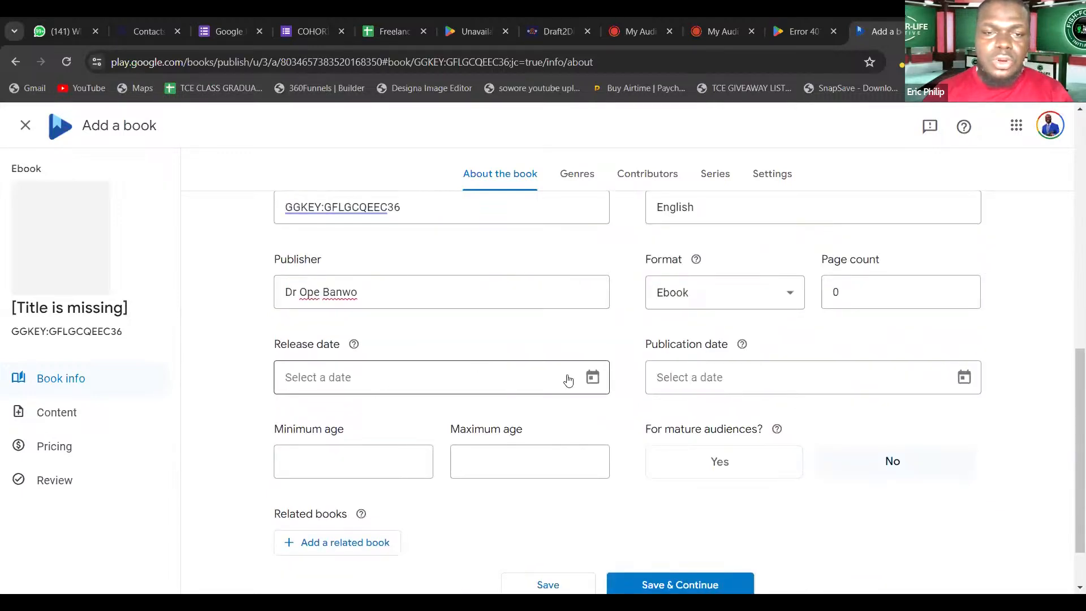
click(590, 380)
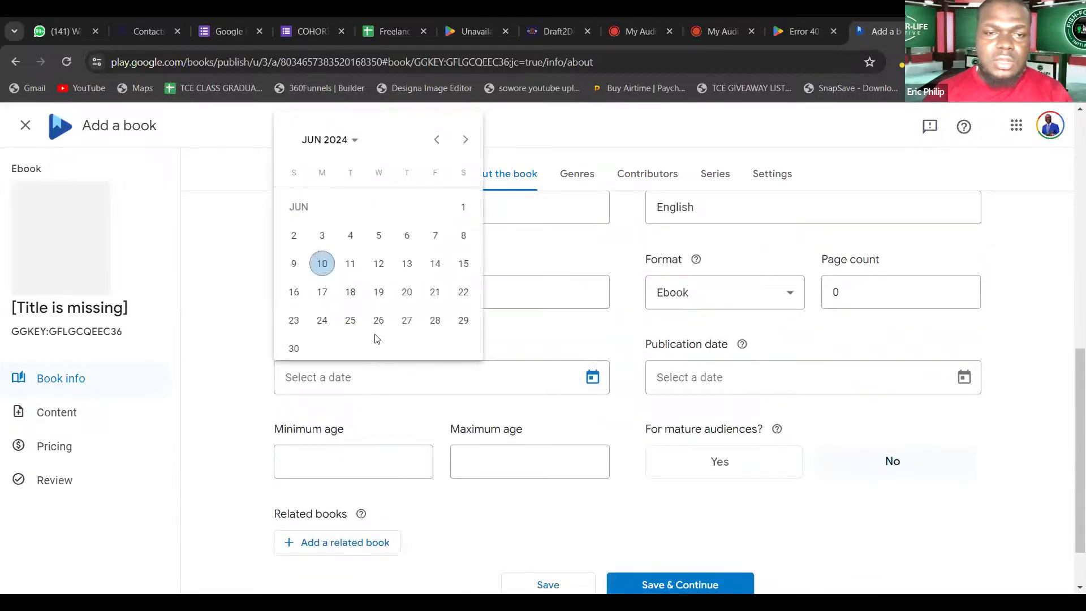
click(464, 263)
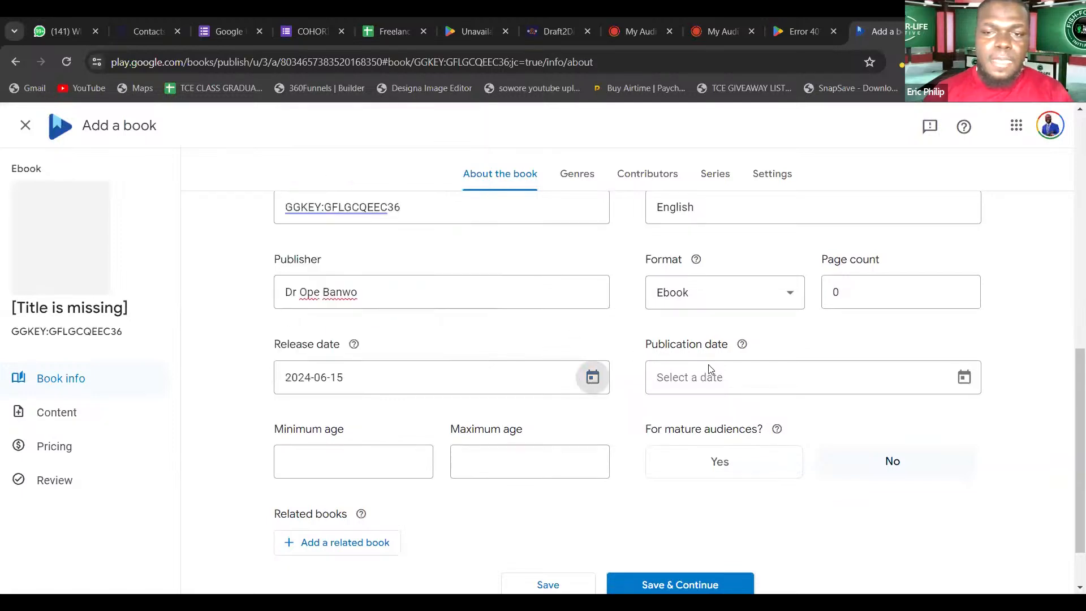
click(964, 377)
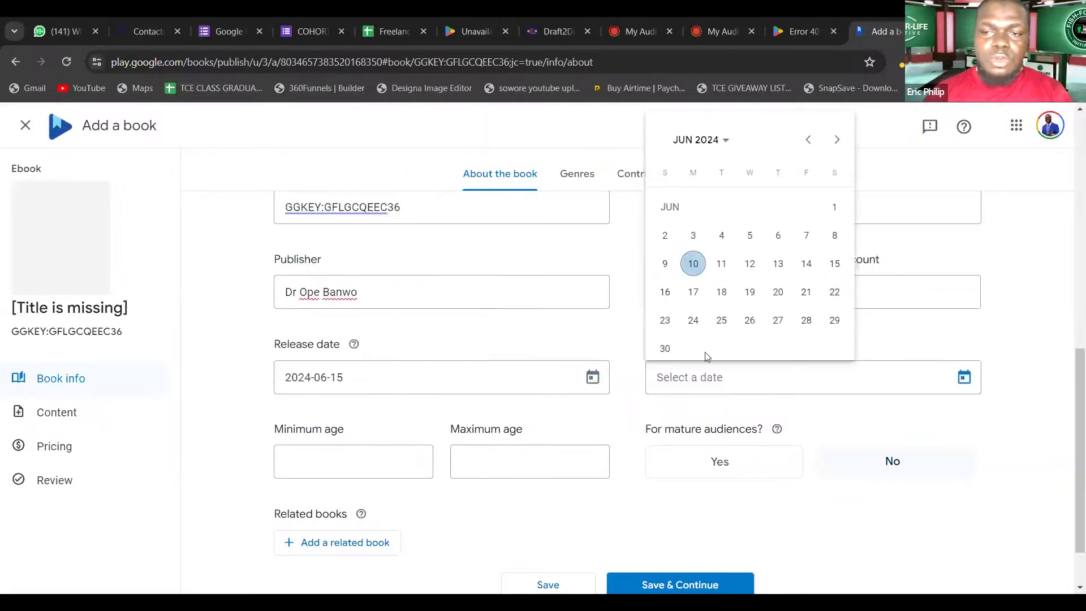
click(693, 266)
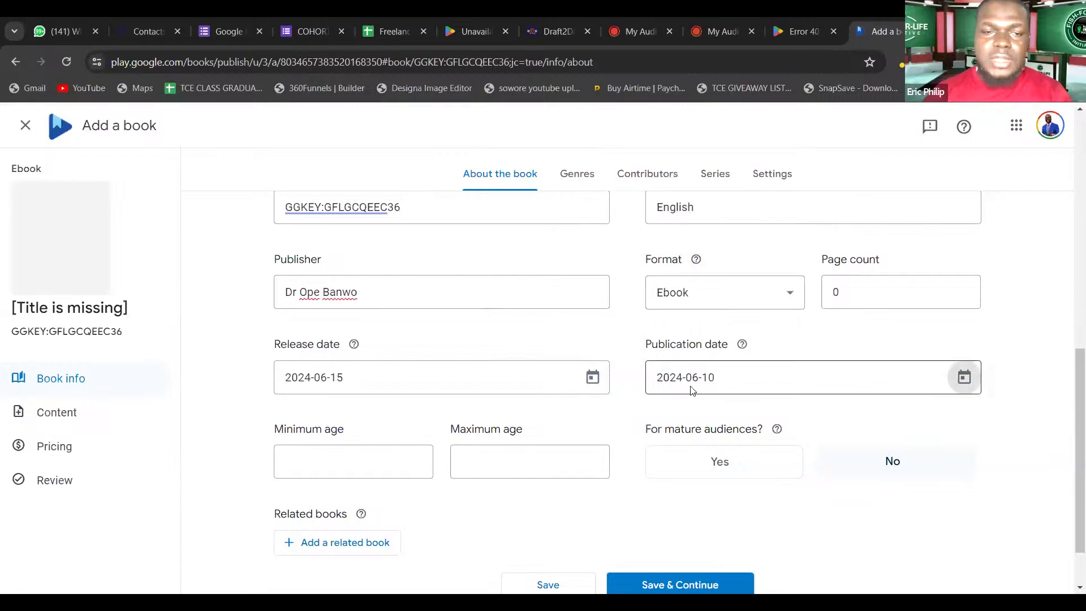
Set the book's minimum reader age to 10.
click(338, 457)
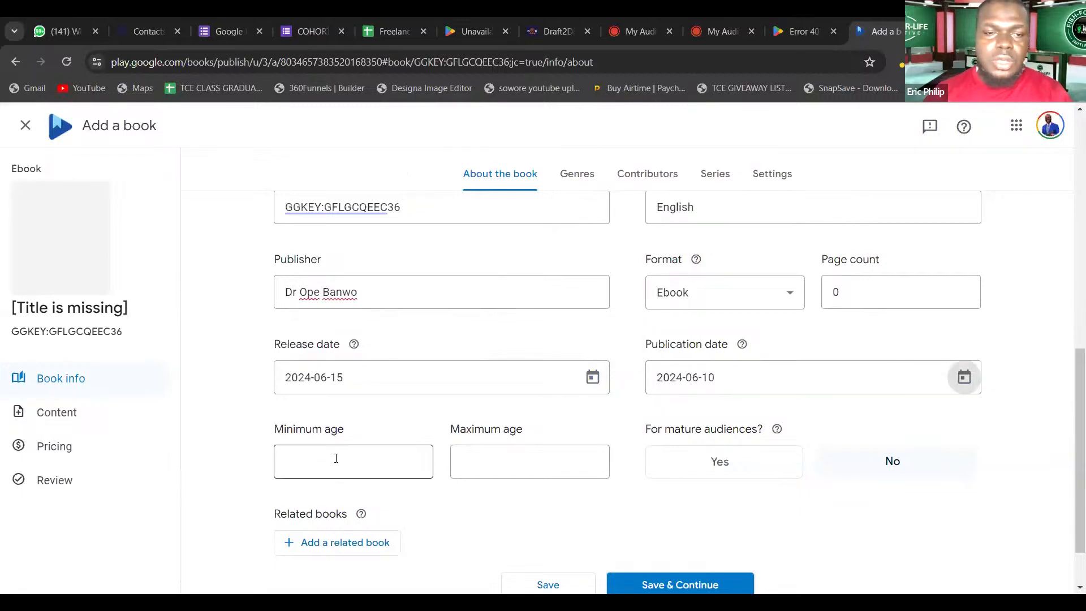
click(368, 461)
scroll(365, 409, down, 7)
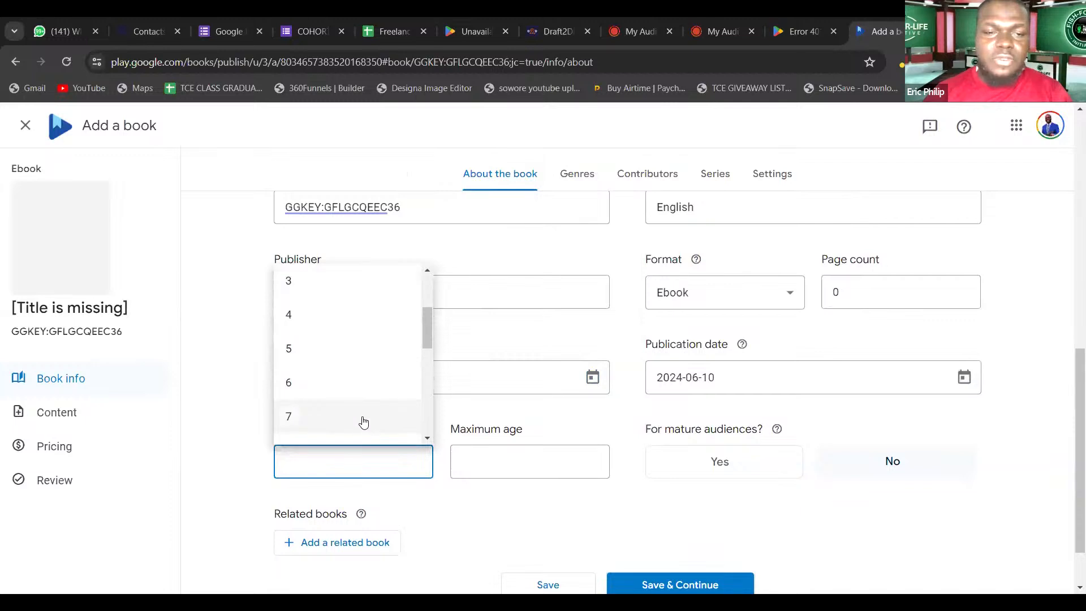
scroll(364, 423, down, 2)
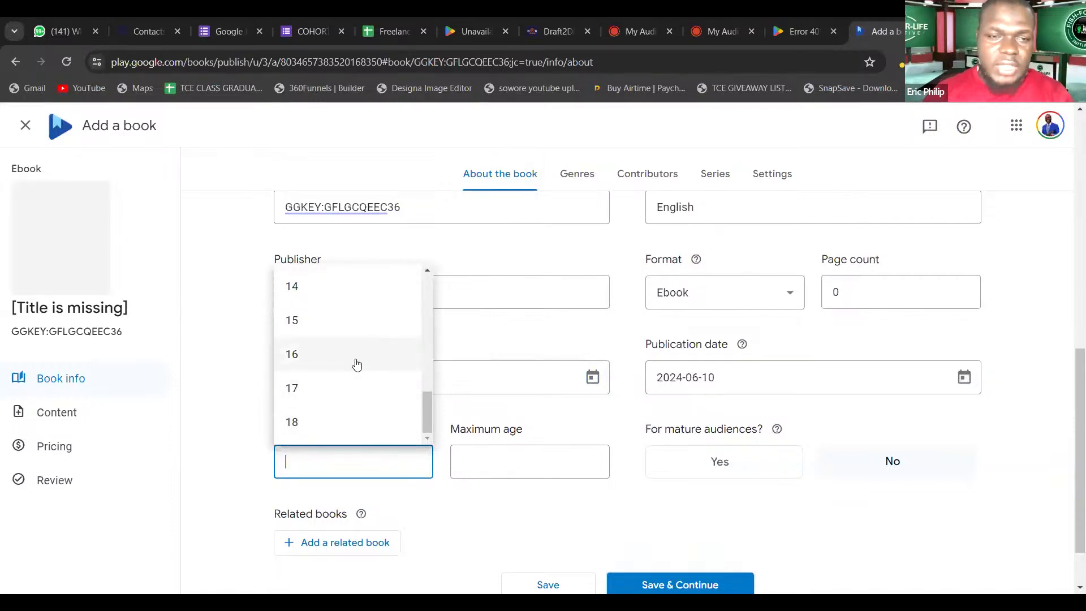
scroll(355, 352, up, 2)
scroll(355, 351, up, 2)
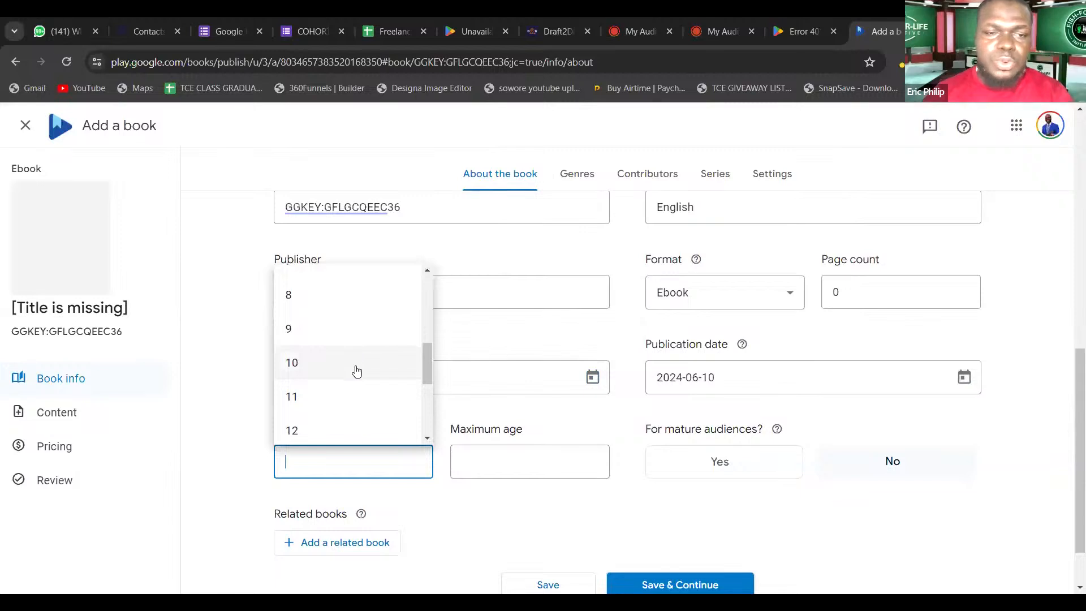
scroll(357, 371, down, 3)
scroll(345, 355, up, 2)
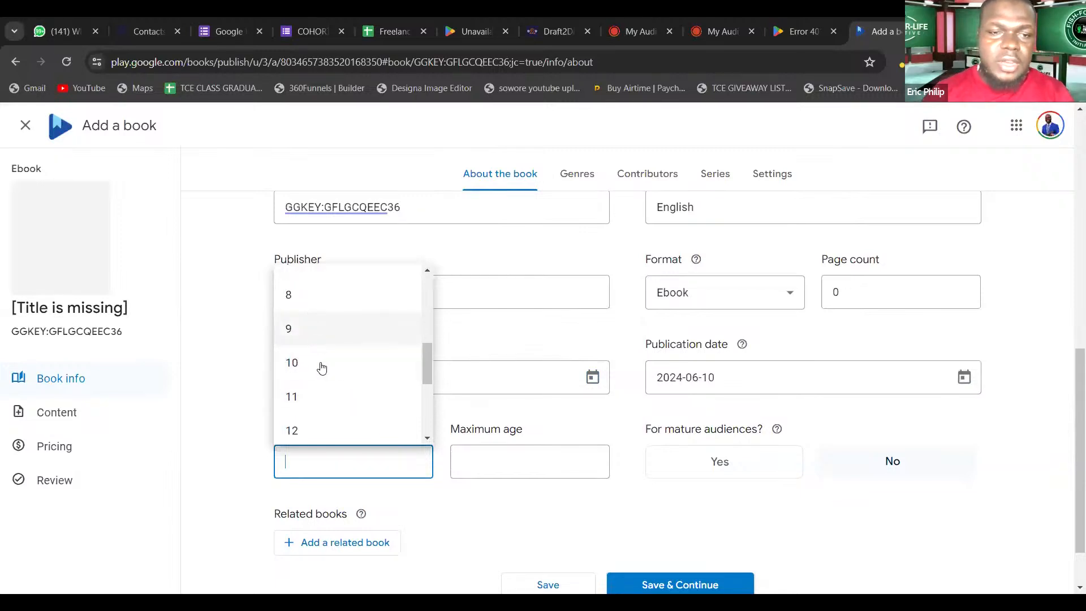
click(317, 367)
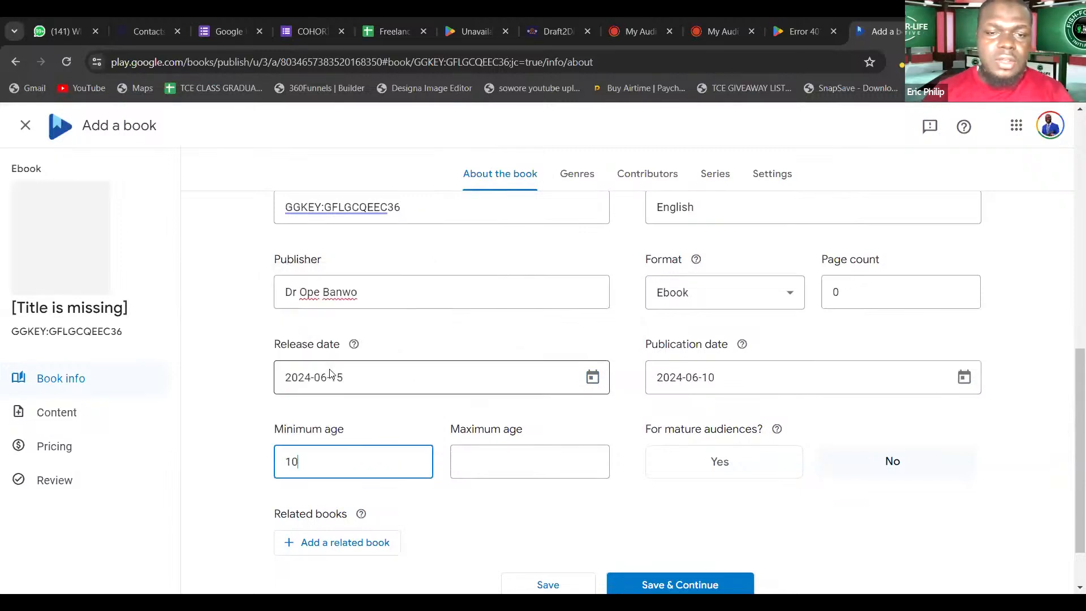
Try 18 as the book's maximum reader age, clear it and choose 16 instead.
click(490, 461)
scroll(484, 413, down, 8)
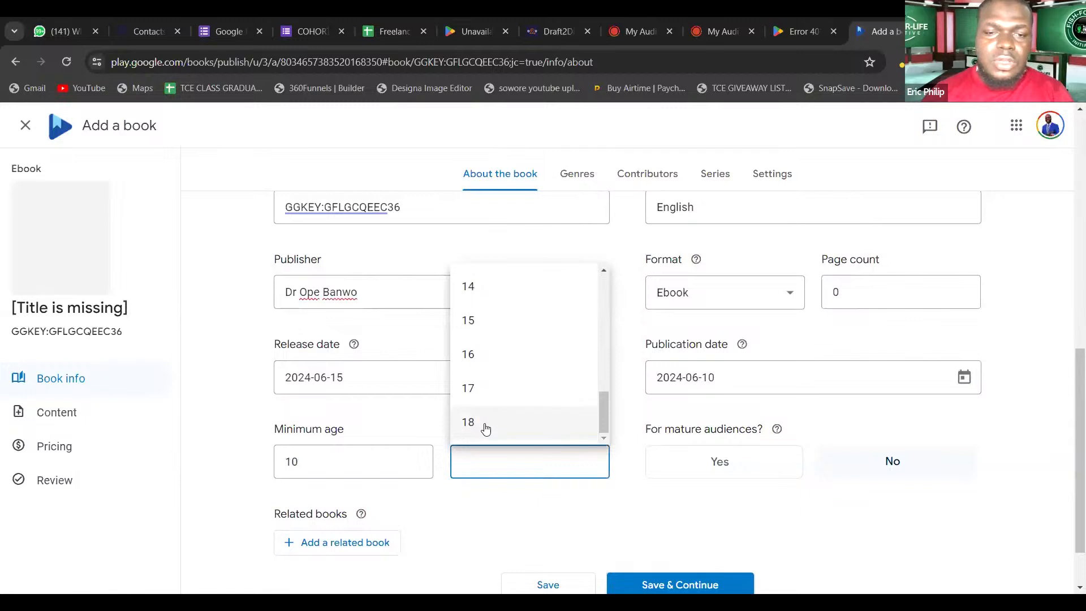
click(484, 425)
click(481, 463)
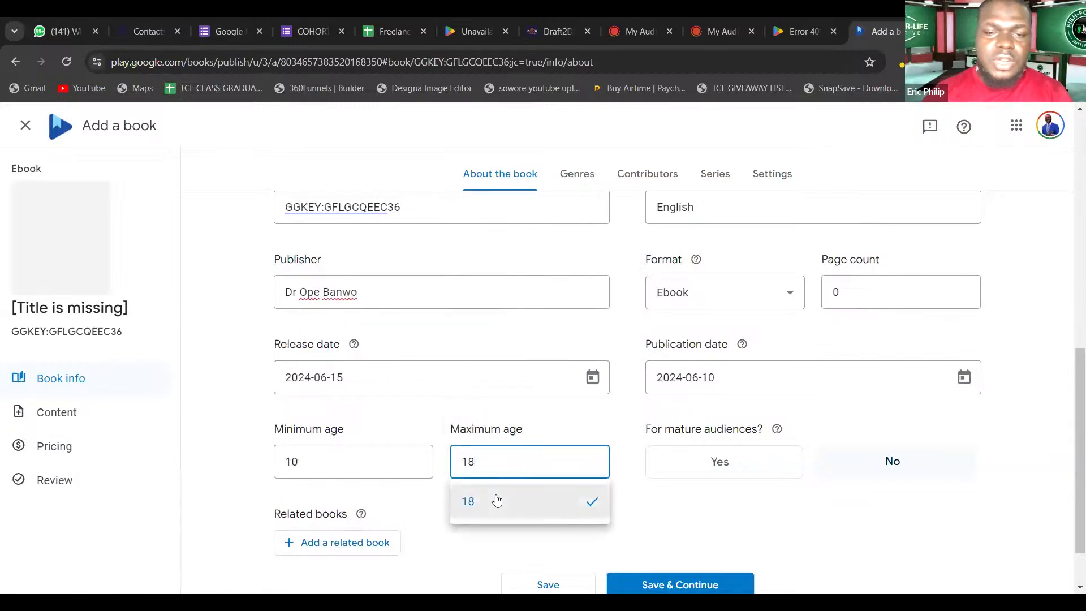
key(BackSpace)
key(BackSpace)
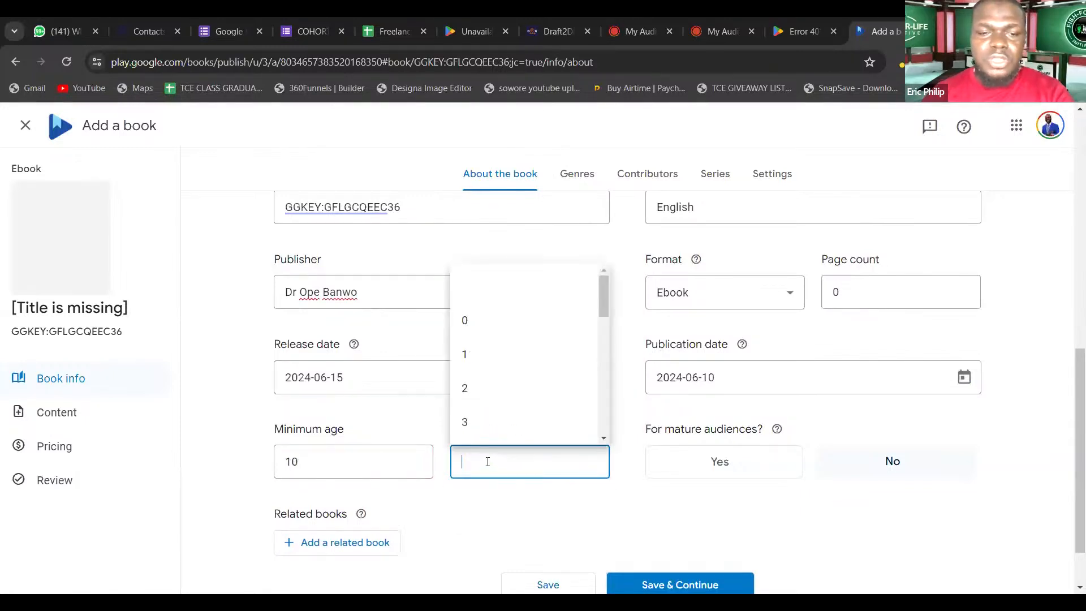
scroll(479, 386, down, 7)
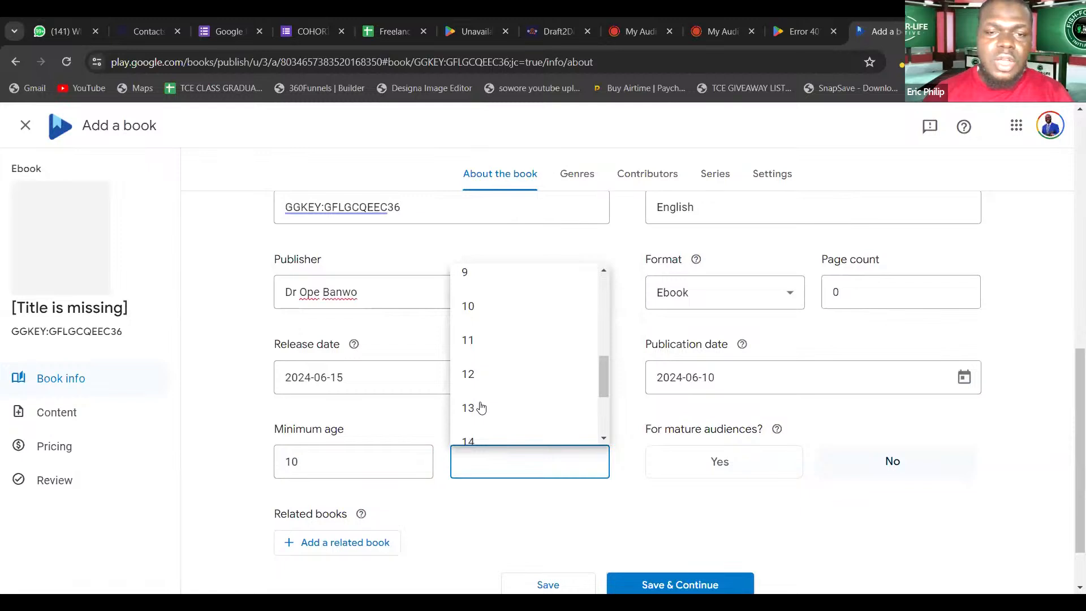
click(481, 374)
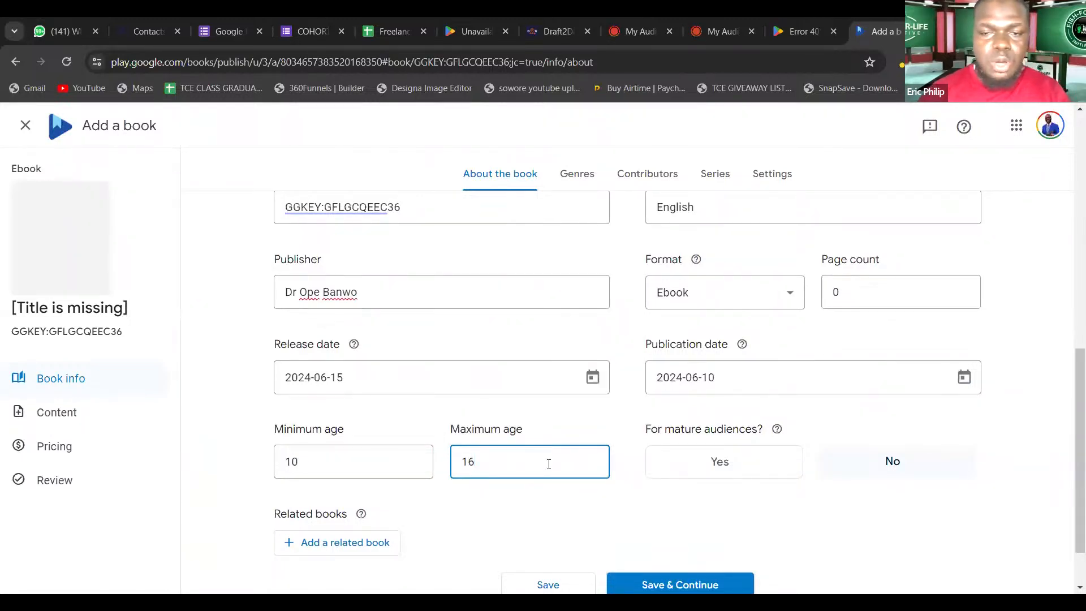
Clear both the maximum age and the minimum age so the two fields are blank.
click(488, 464)
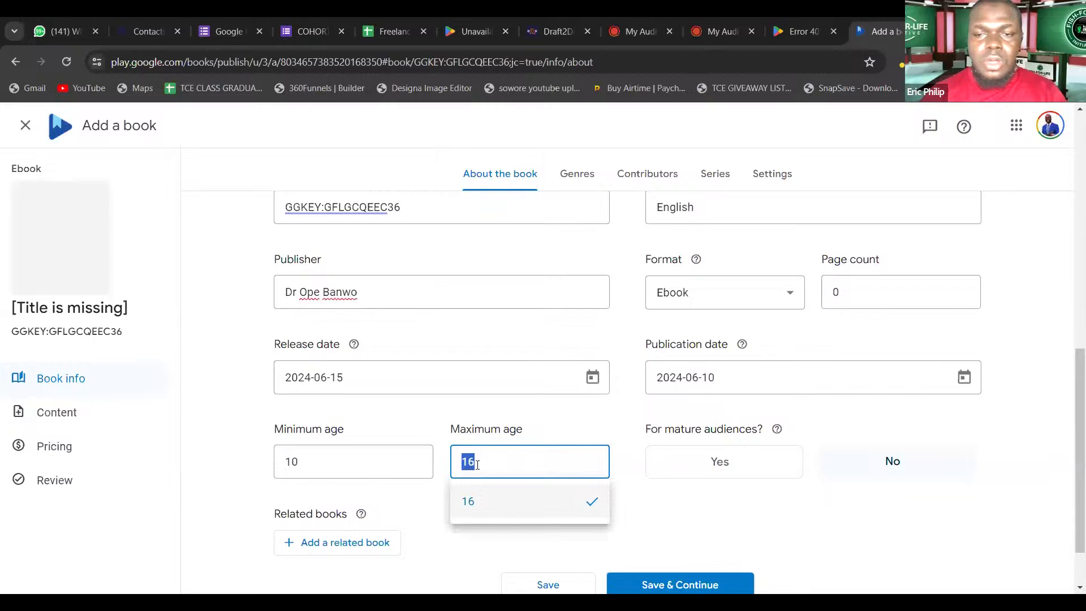
key(BackSpace)
click(303, 465)
key(BackSpace)
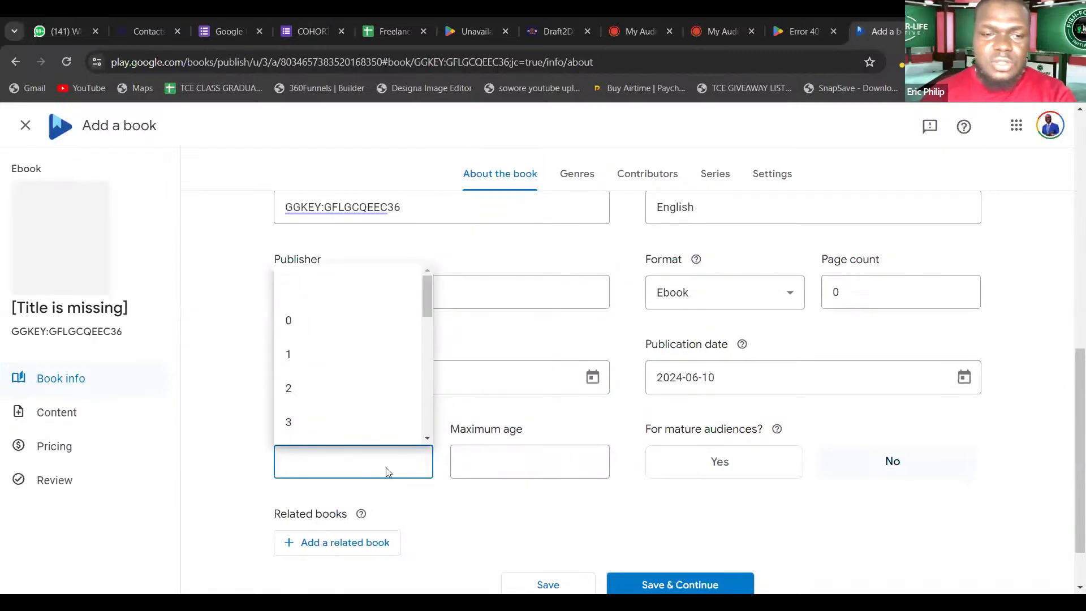
click(663, 454)
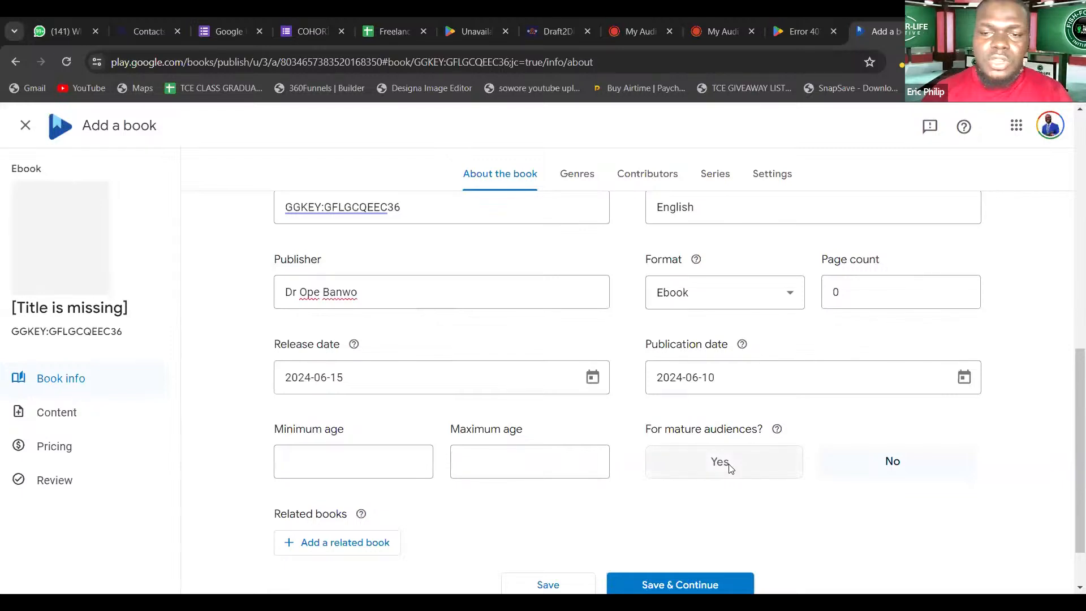
Mark the book as for mature audiences and save the book details to continue to the genres.
click(730, 468)
scroll(725, 463, down, 2)
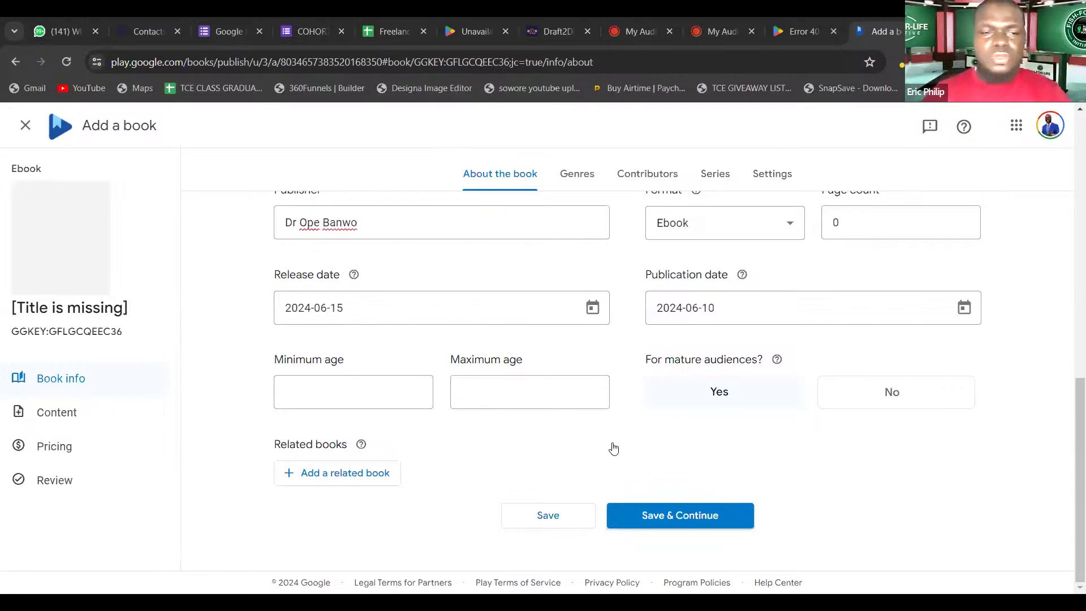
click(122, 424)
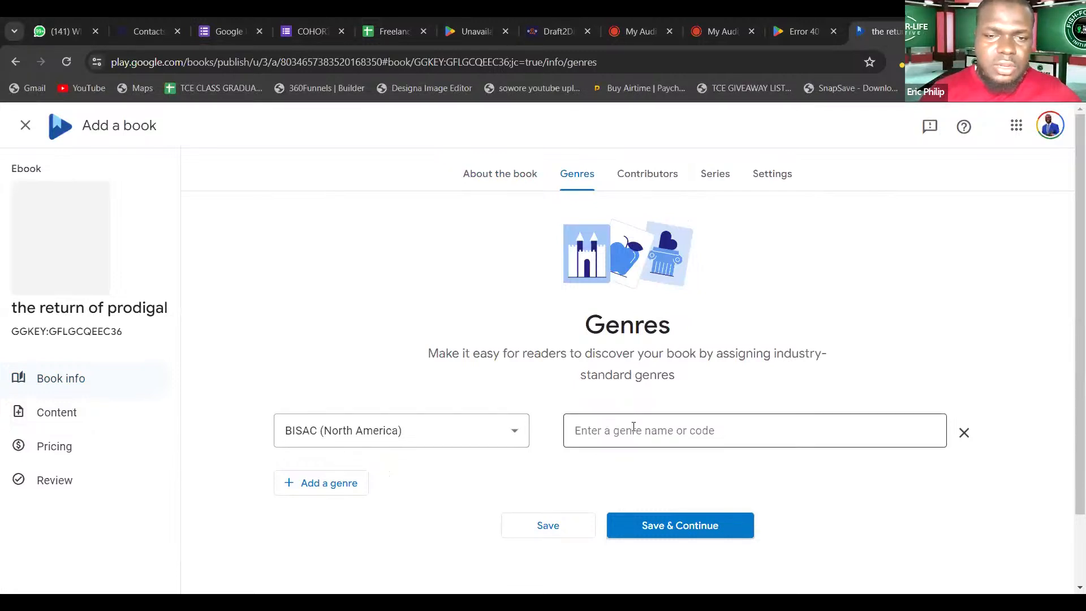
Search the BISAC (North America) genres for "family", choose a Family & Relationships genre and save to continue to the contributors.
click(652, 434)
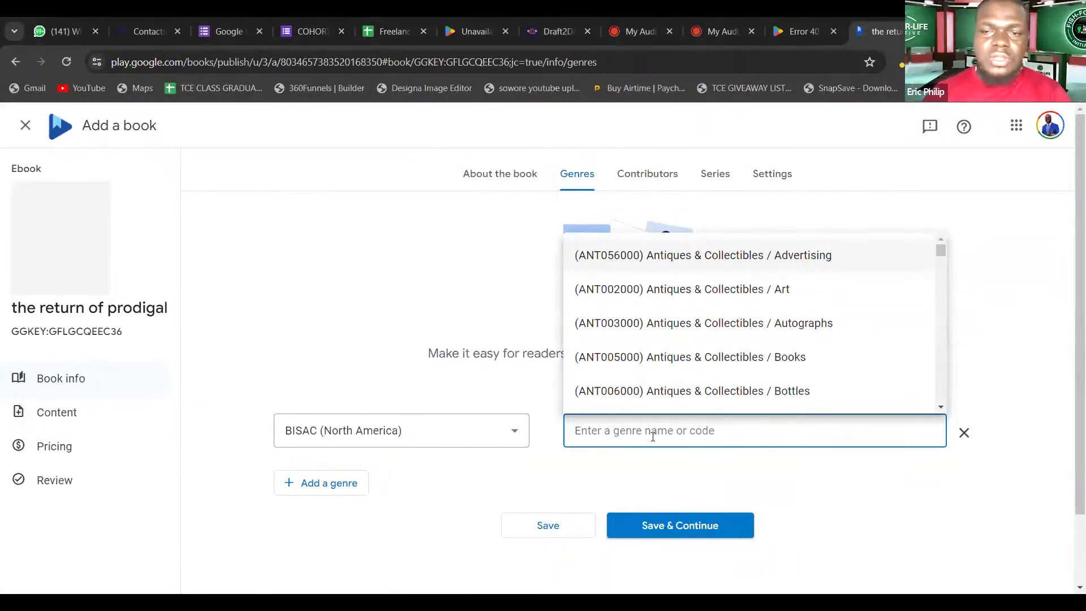
scroll(699, 390, down, 1)
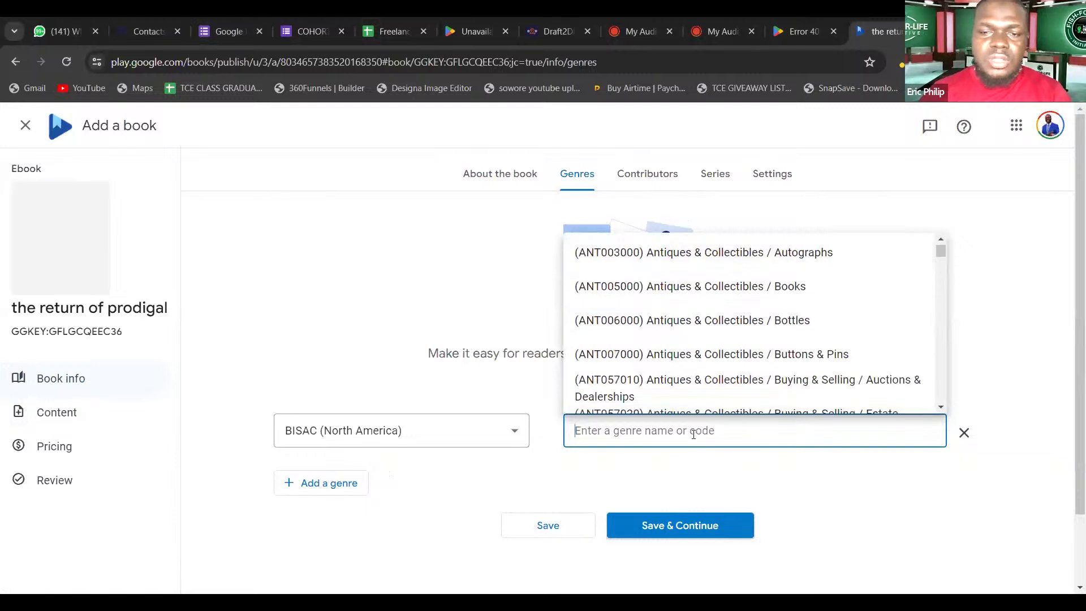
text(f)
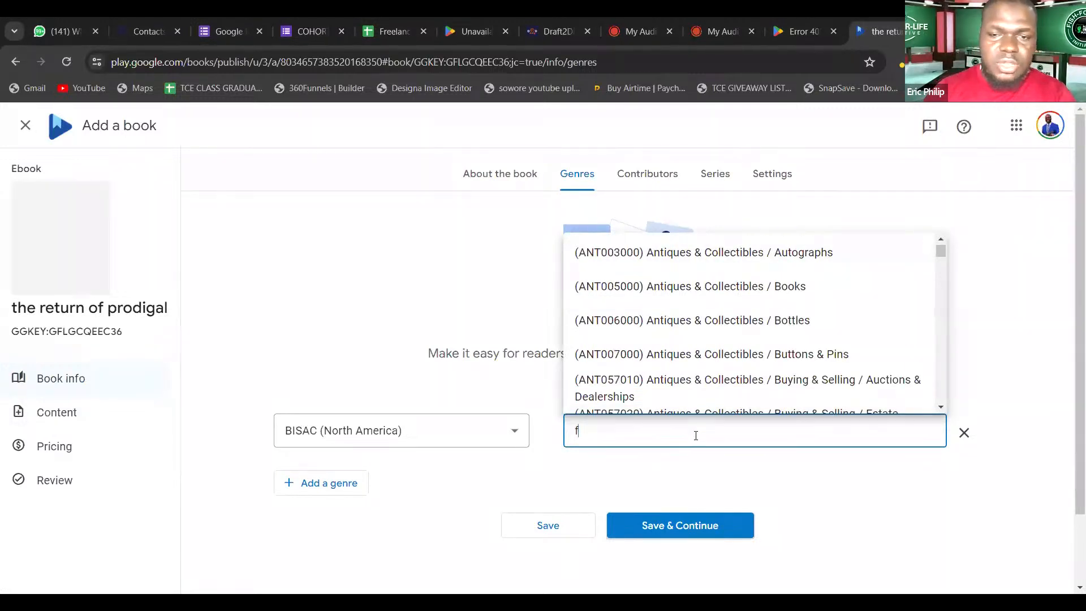
text(amily)
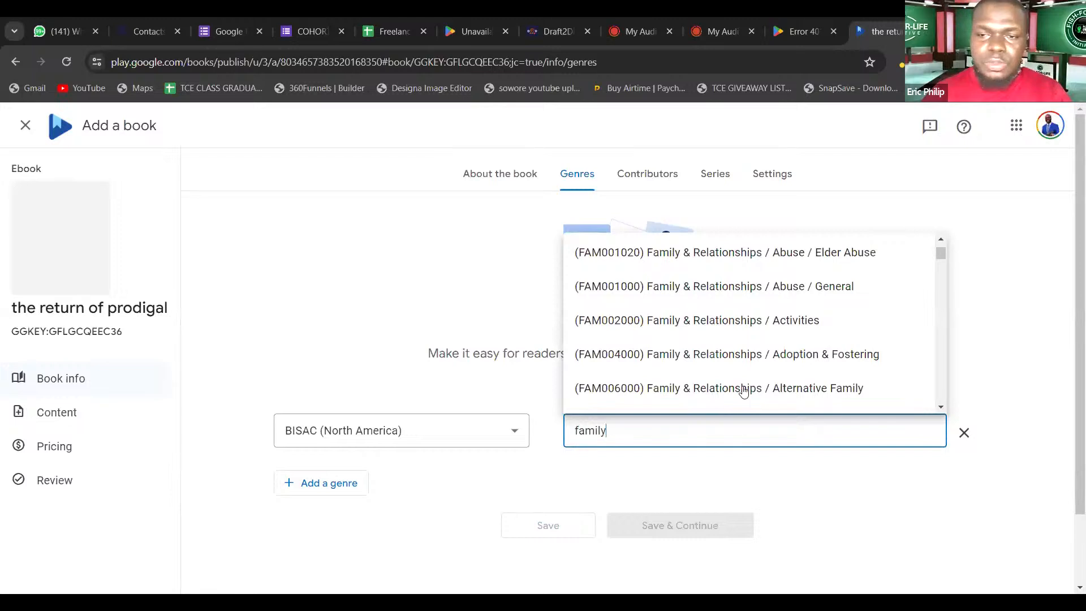
scroll(792, 337, up, 2)
scroll(776, 355, down, 2)
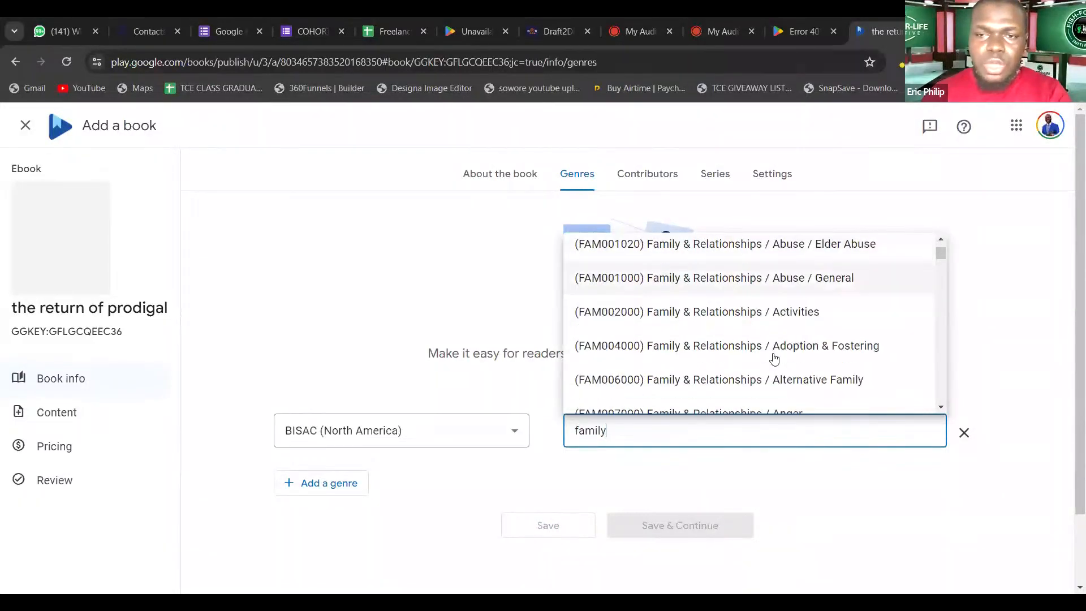
scroll(771, 346, up, 2)
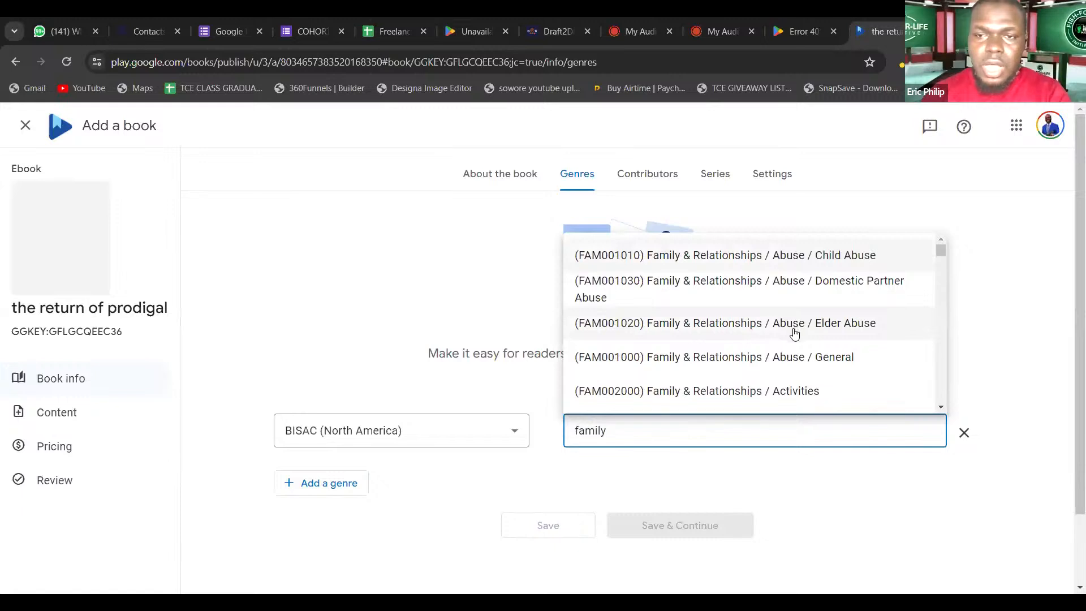
scroll(791, 336, down, 2)
scroll(791, 337, down, 5)
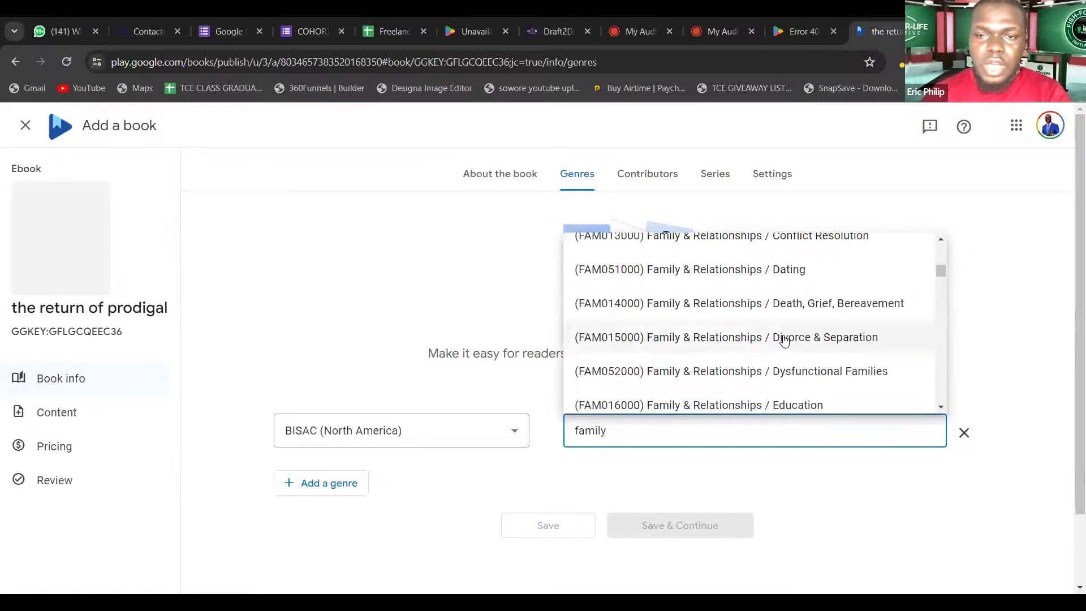
scroll(778, 385, up, 2)
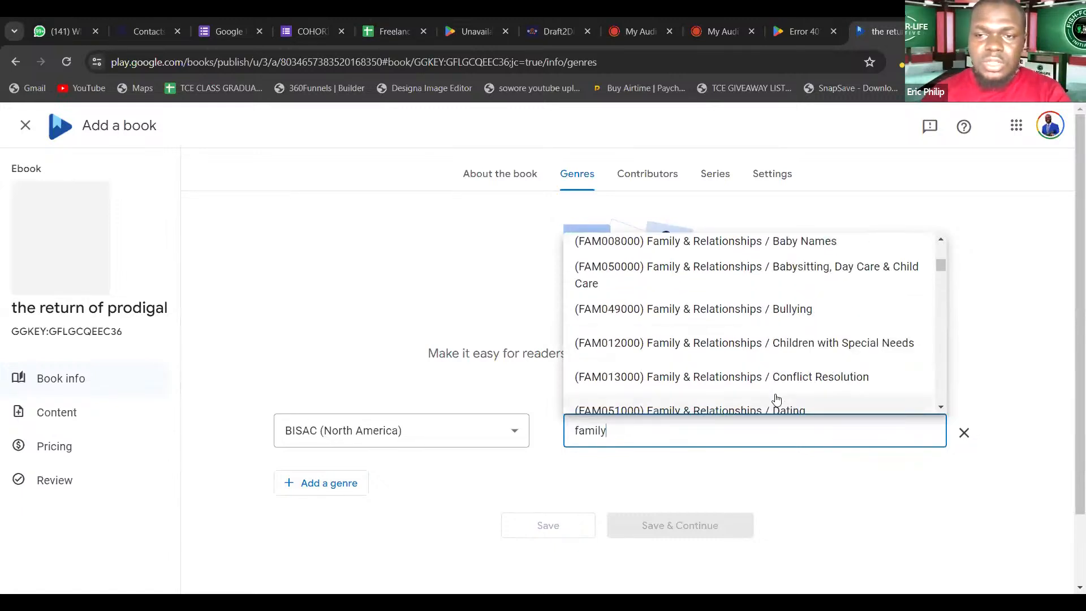
scroll(783, 351, down, 1)
click(783, 349)
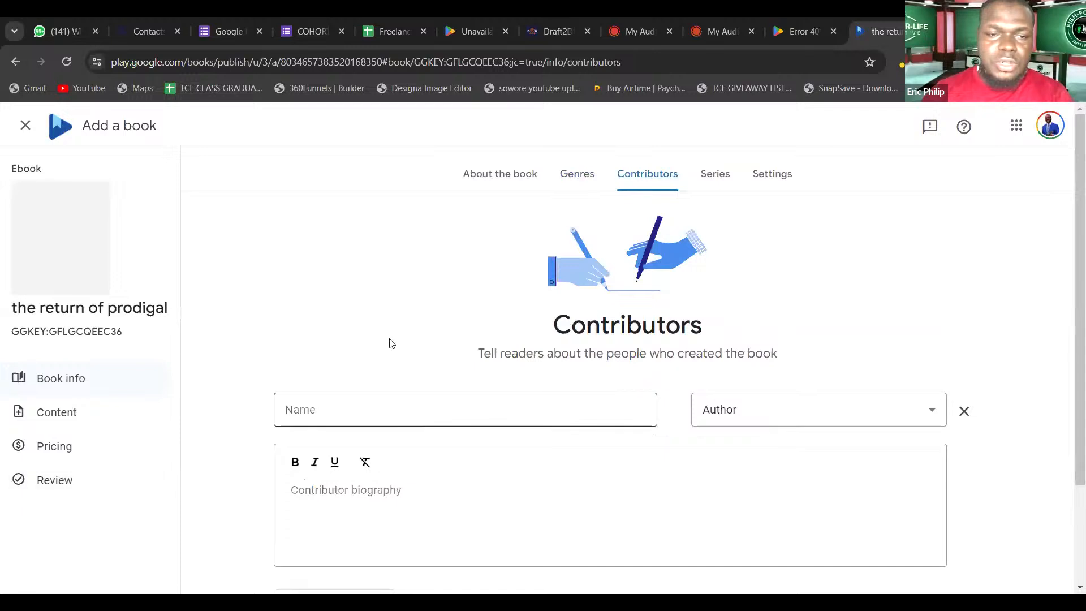
Enter the contributor's full name with the Author role, leave the biography blank, and save to continue to the series page.
scroll(391, 281, down, 2)
scroll(391, 281, down, 1)
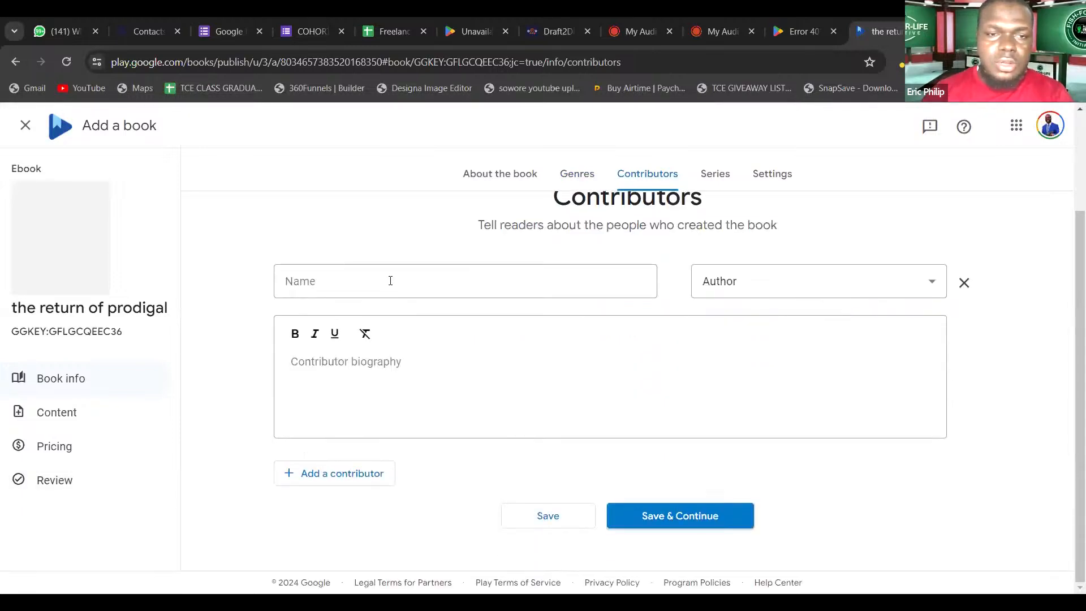
click(429, 297)
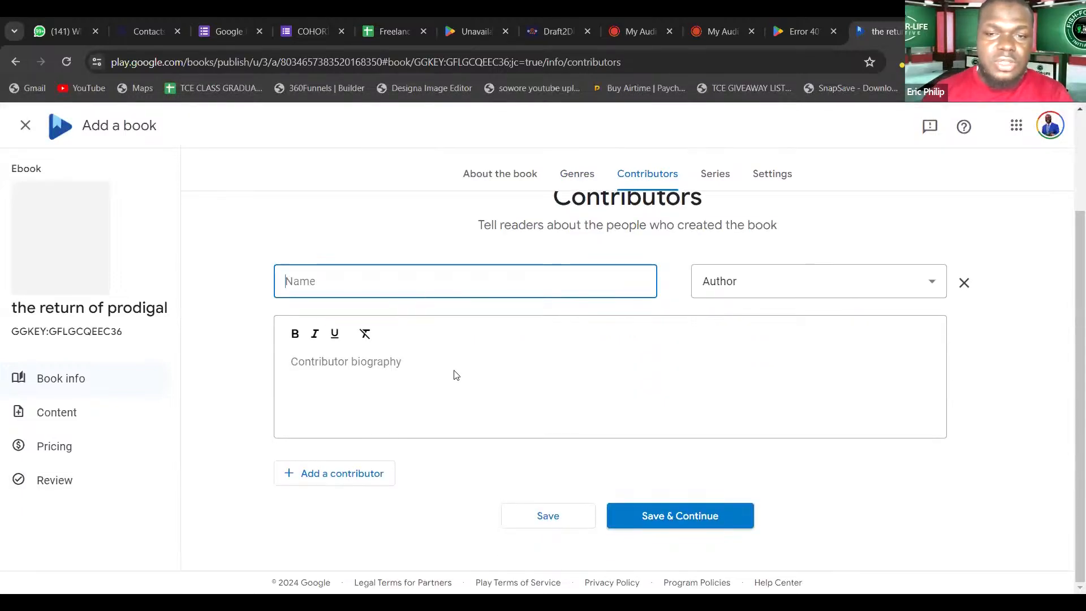
scroll(431, 408, up, 2)
text(D)
key(BackSpace)
text(E)
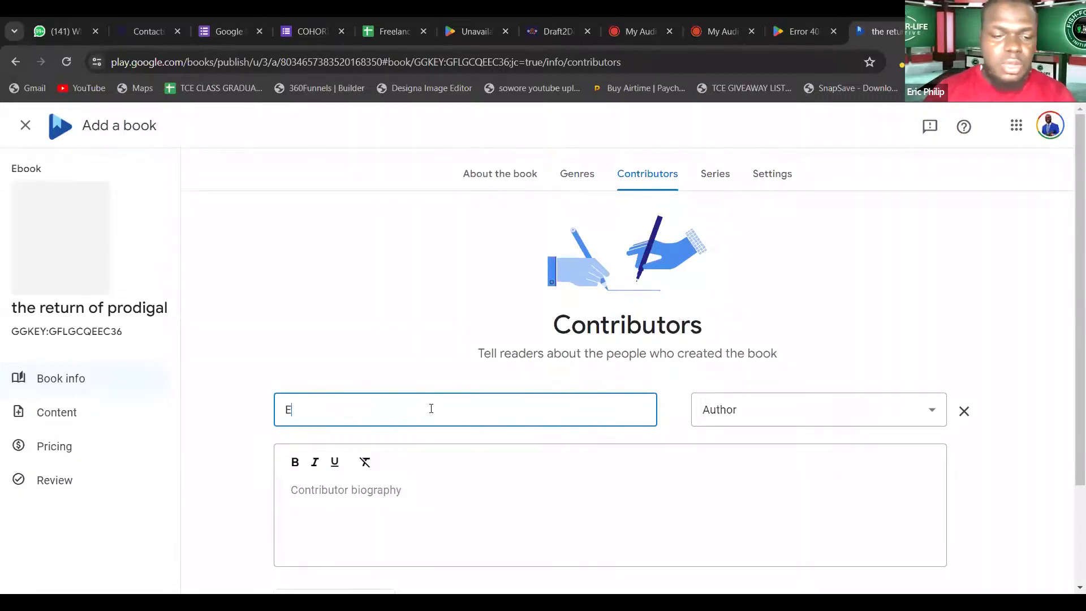
text(ric Philip)
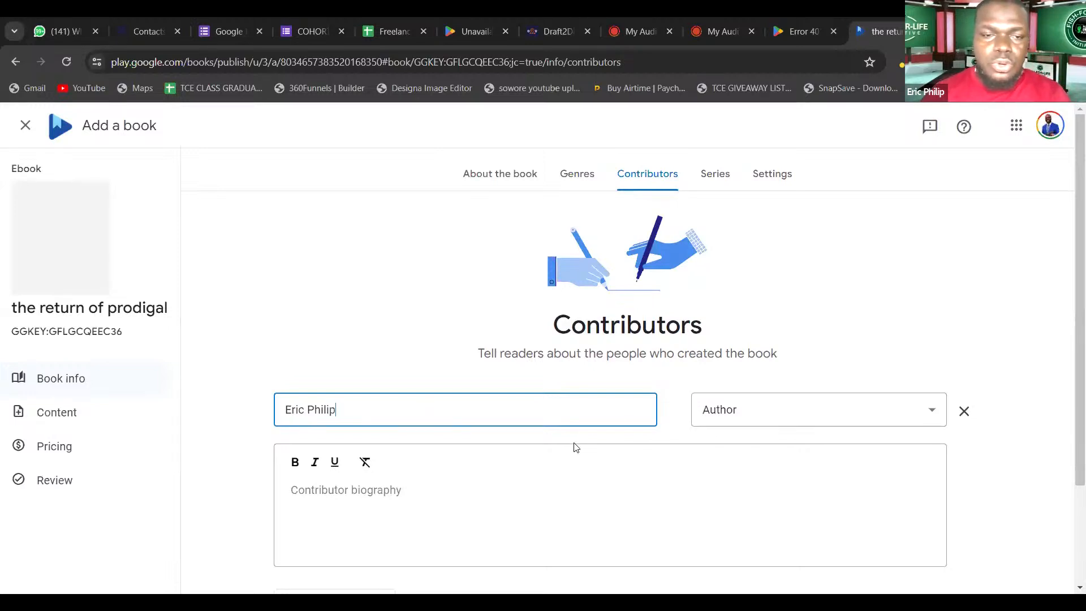
scroll(574, 446, down, 3)
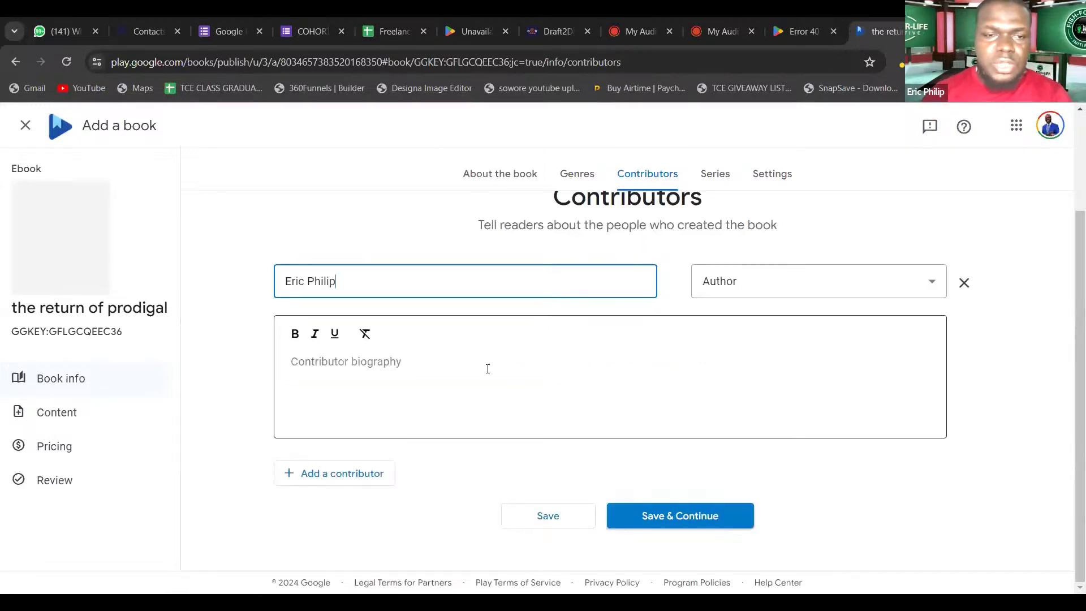
click(374, 370)
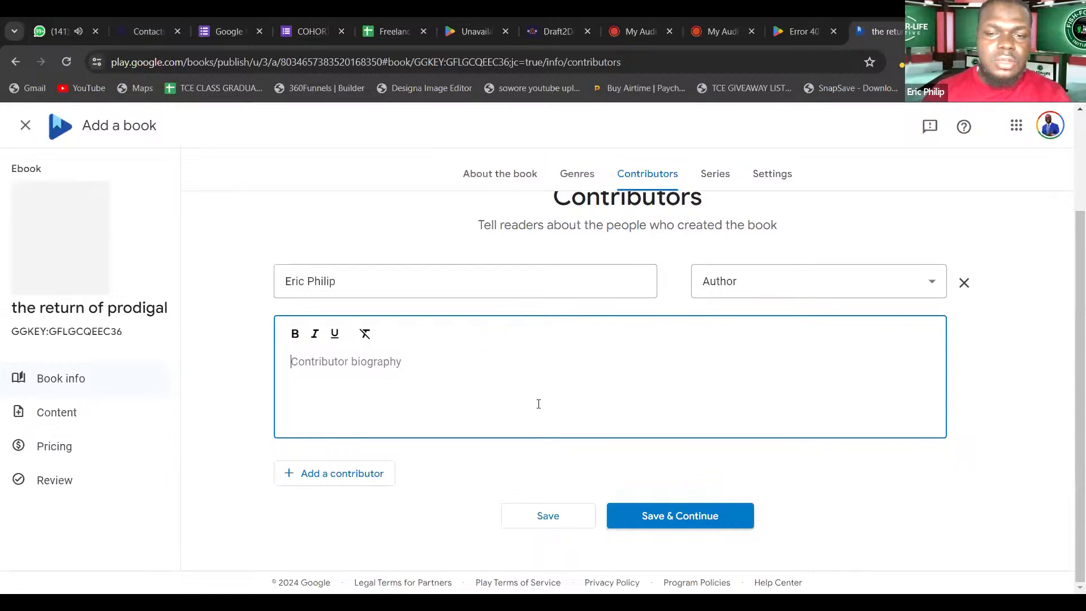
click(660, 516)
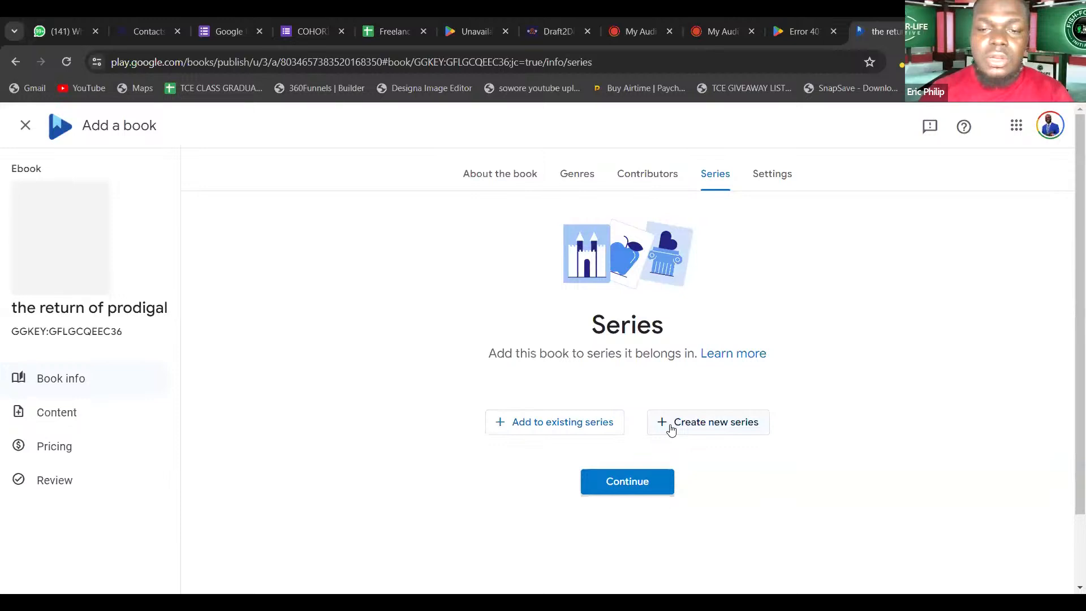
click(671, 430)
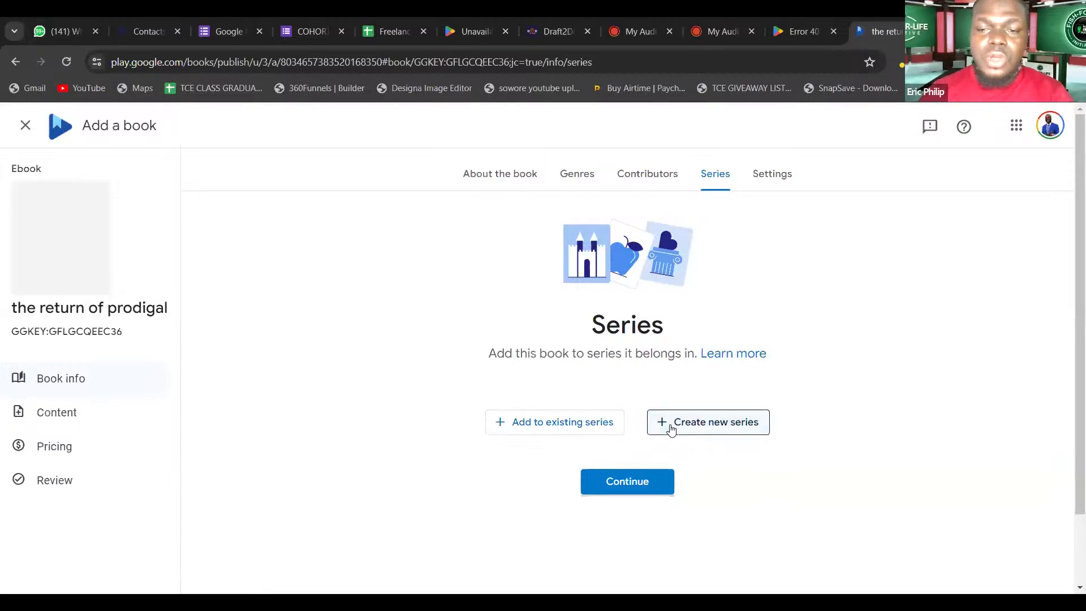
click(653, 430)
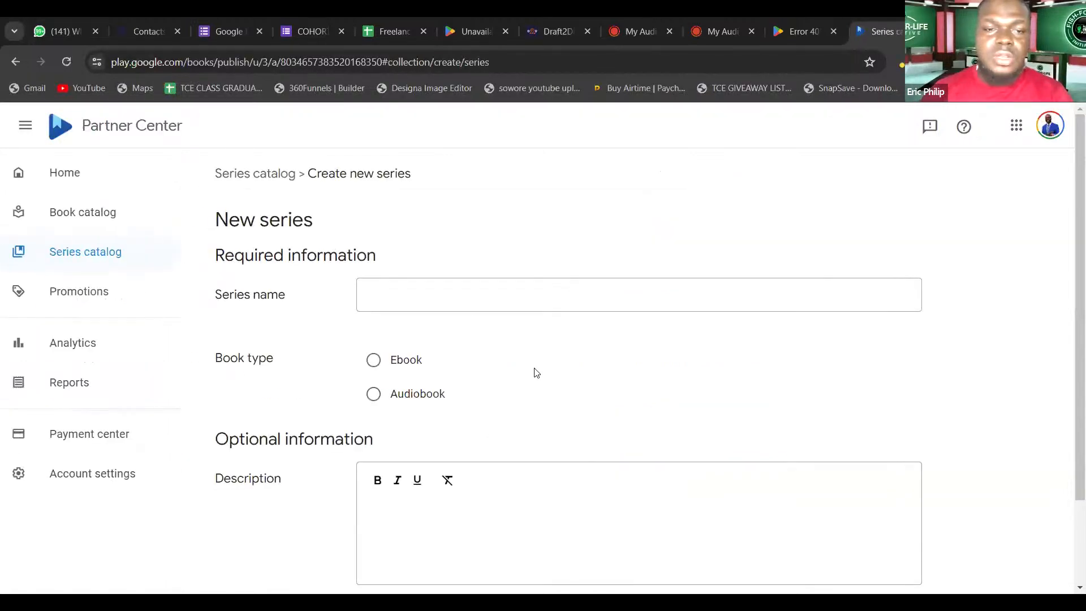
scroll(538, 377, down, 2)
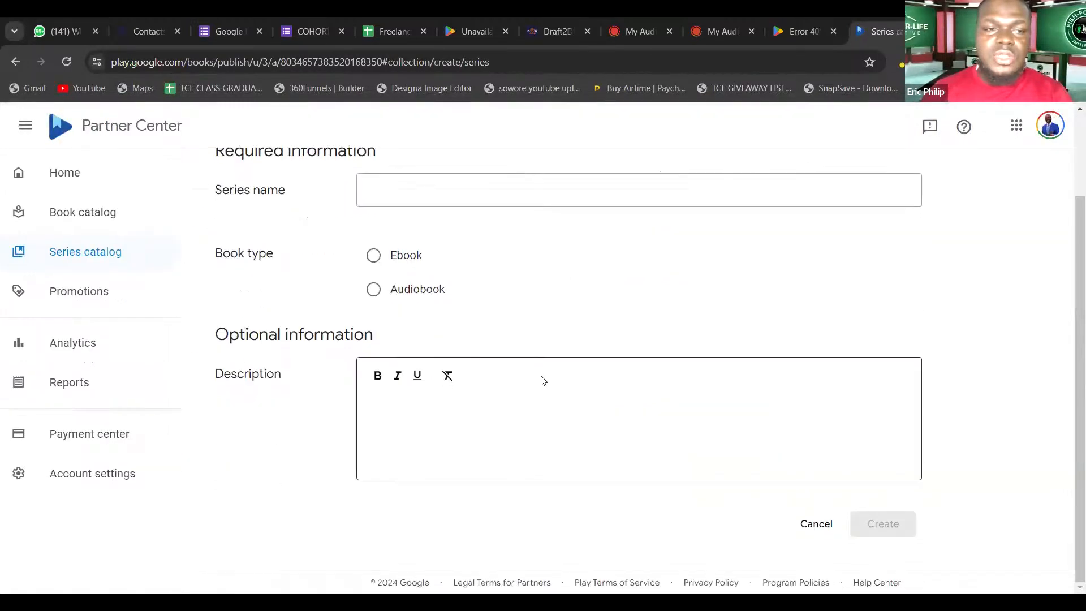
scroll(542, 379, up, 2)
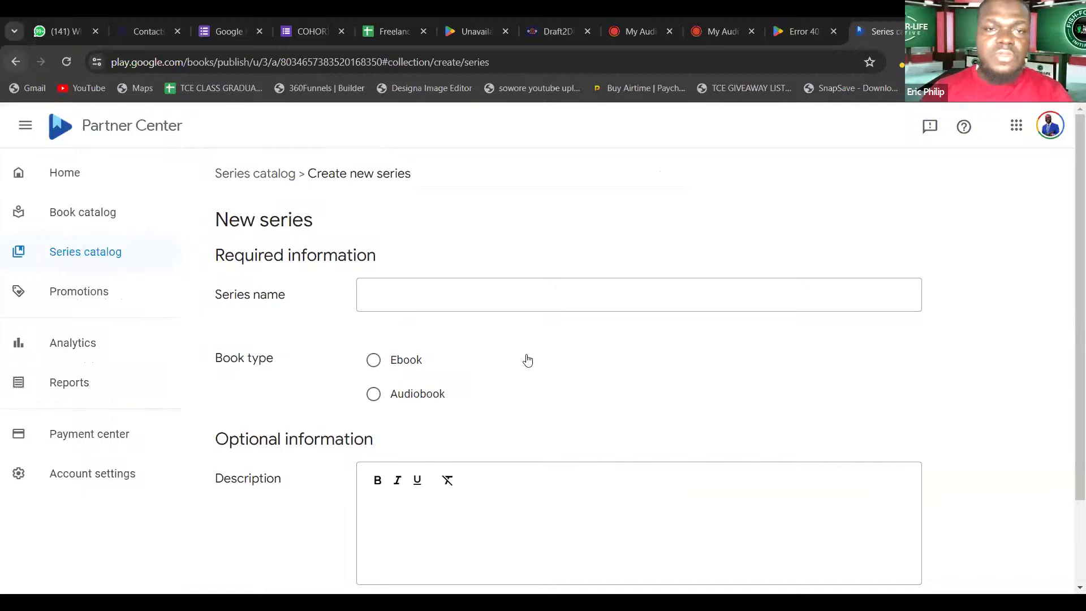
key(alt+Left)
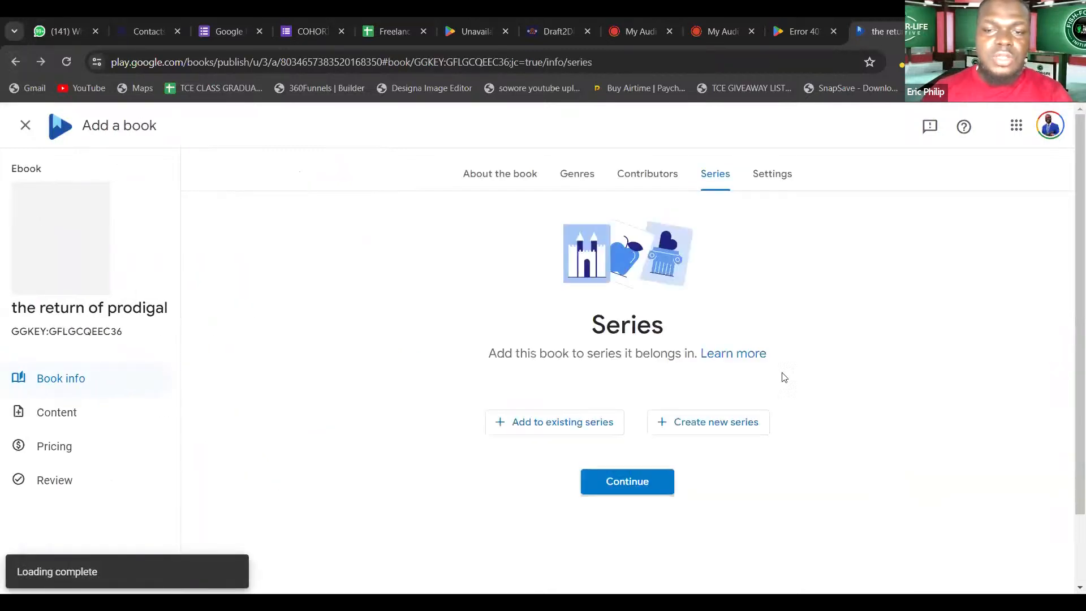
Pass the series and settings pages with their defaults and upload chatgpt-business-goldmines.epub from Downloads as the book's content.
click(625, 487)
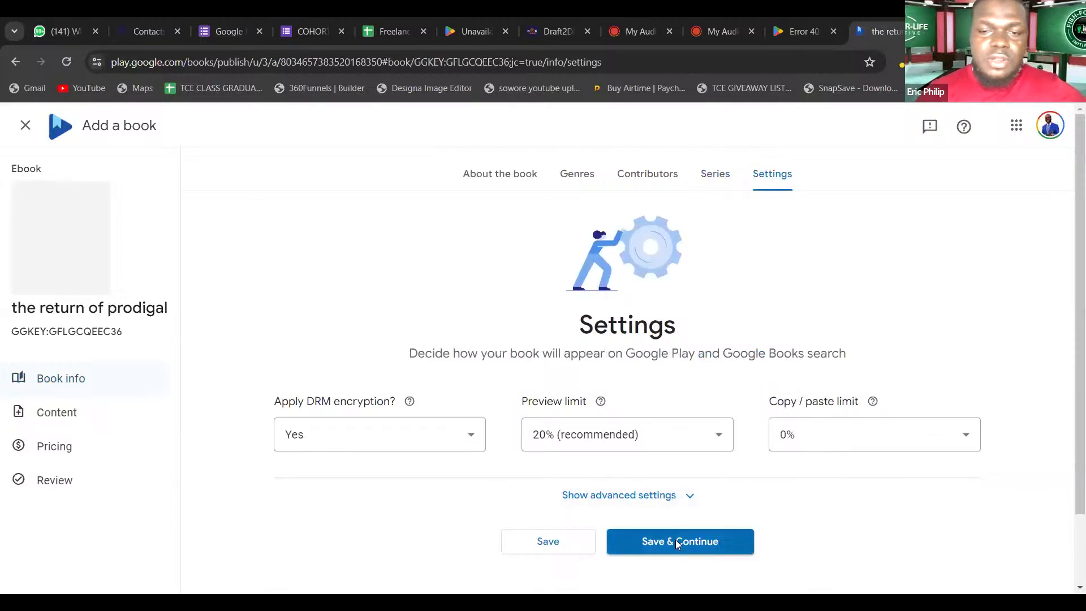
click(675, 539)
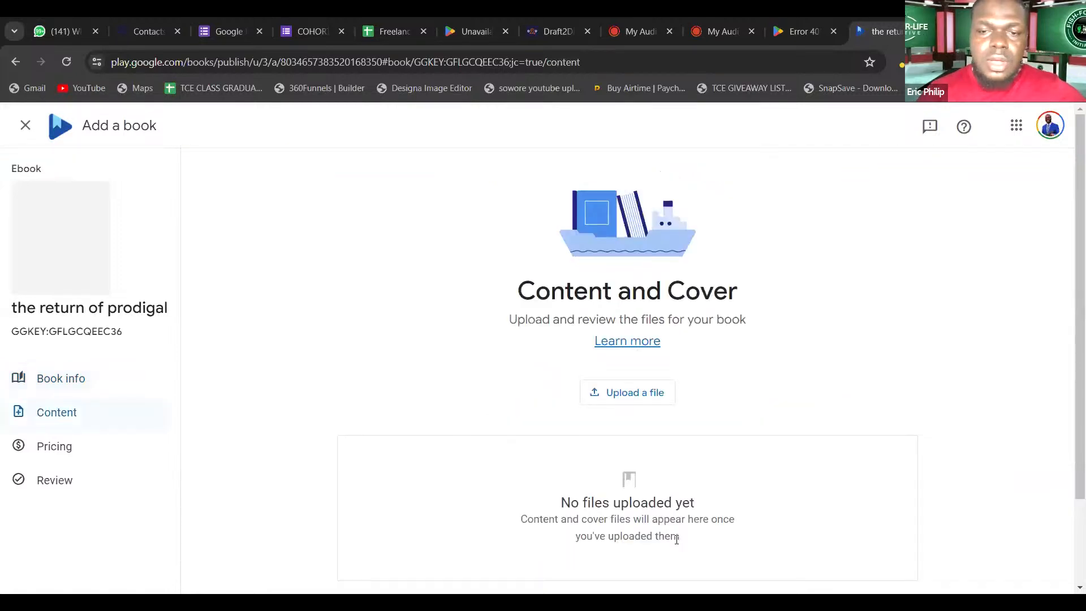
click(616, 401)
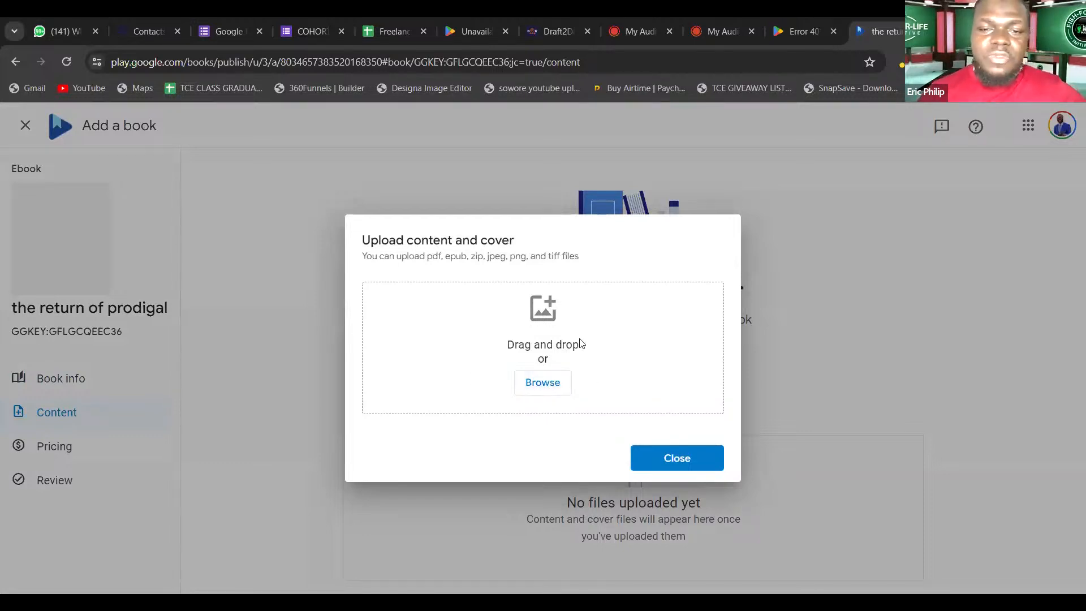
click(542, 385)
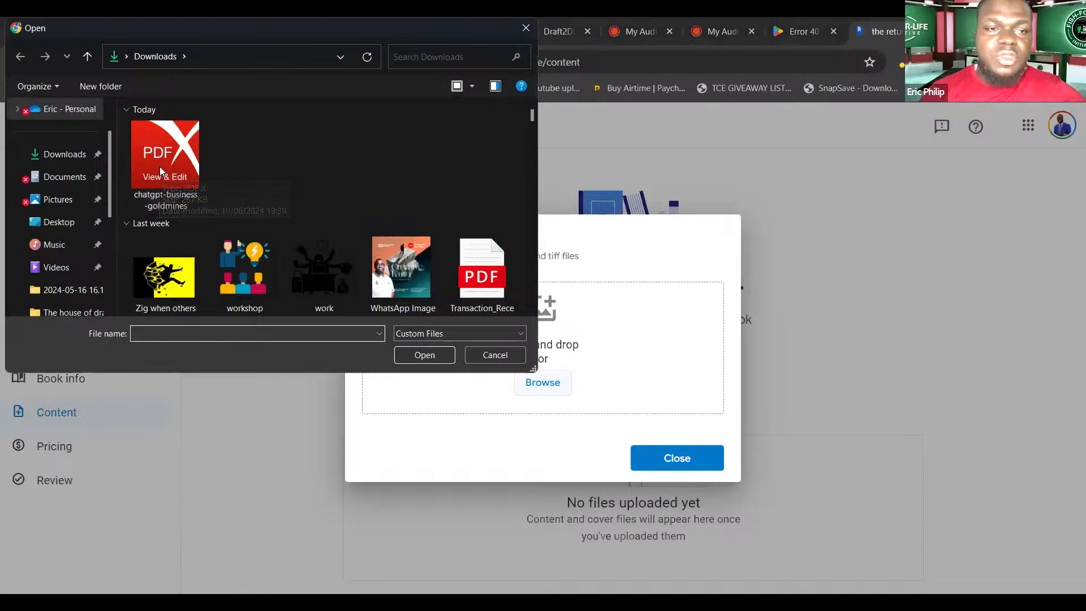
click(170, 168)
click(426, 358)
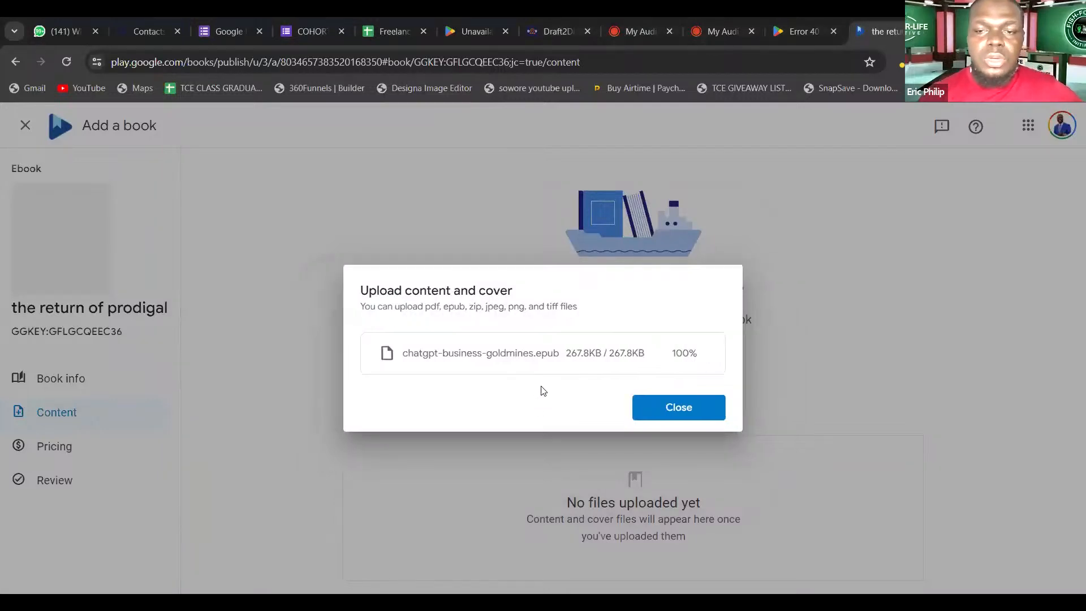
click(663, 413)
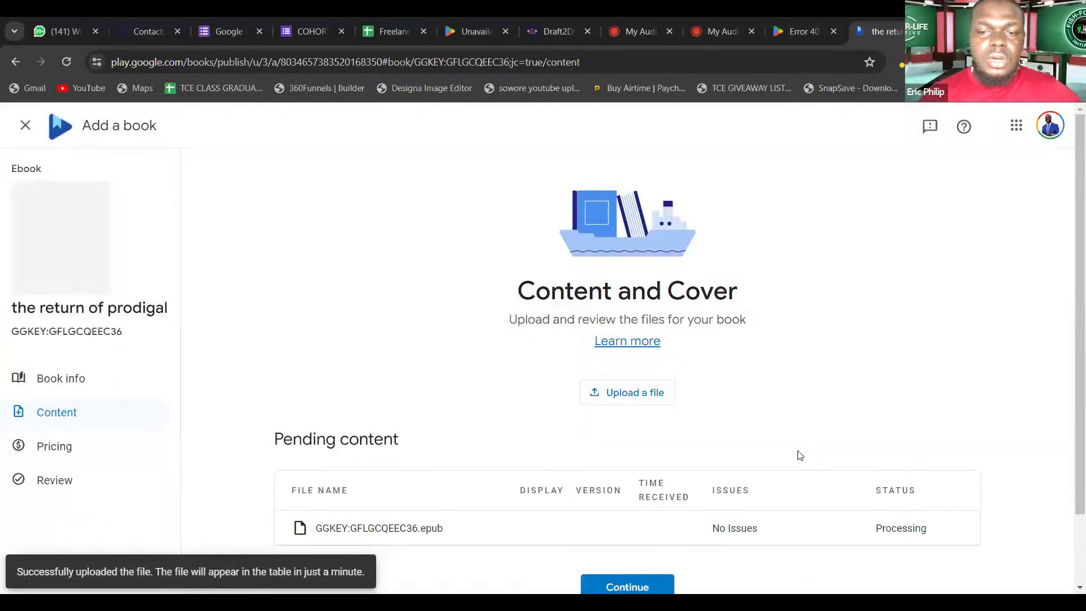
Upload the image "overnight success doesnt exist" from Downloads as the book's cover and continue to the pricing.
scroll(799, 456, down, 2)
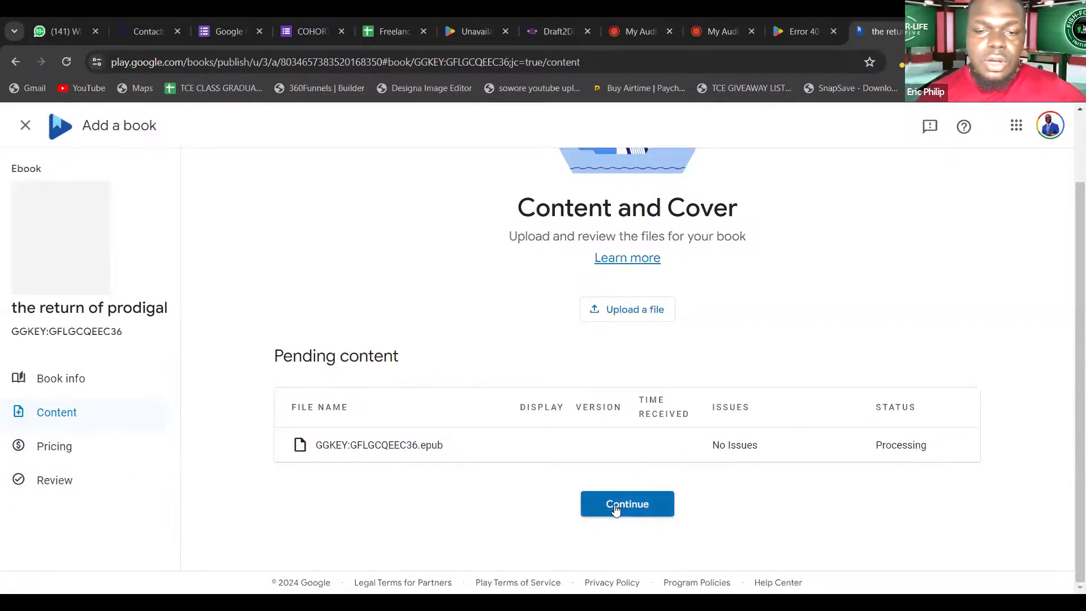
click(631, 308)
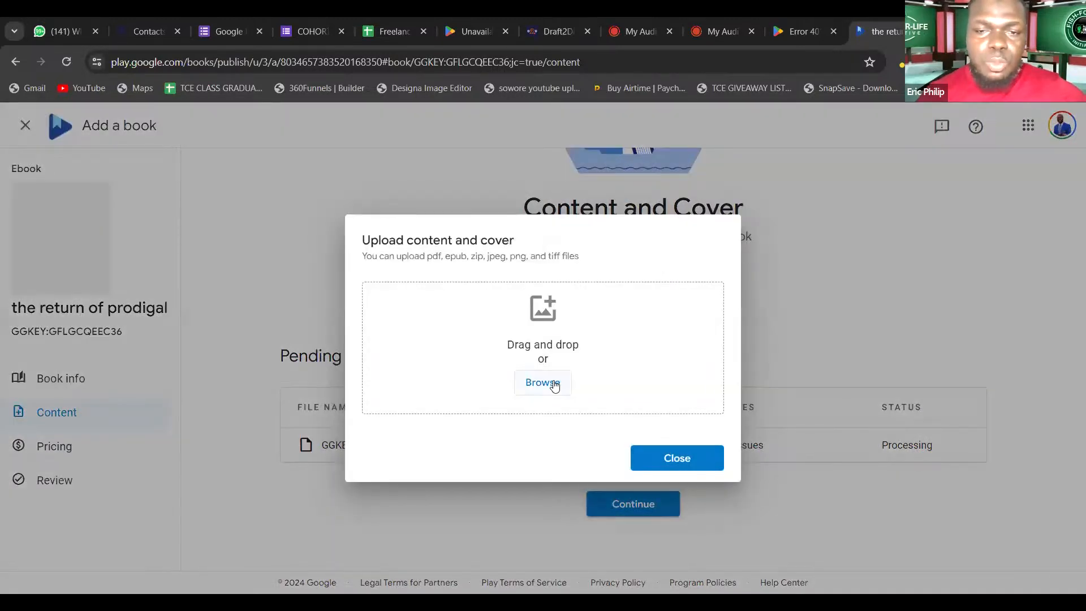
click(555, 384)
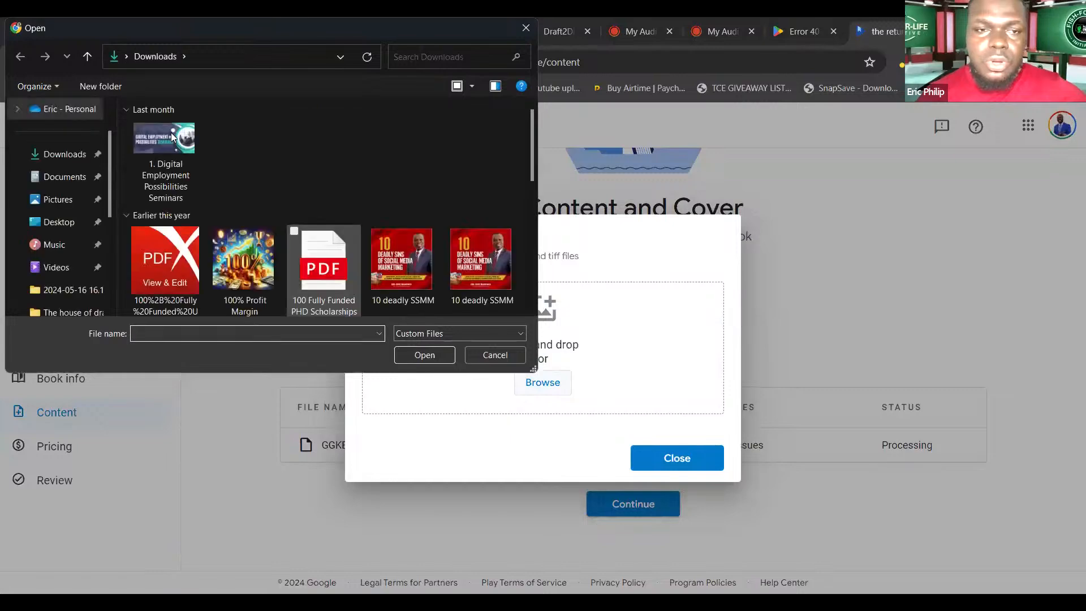
scroll(276, 262, down, 6)
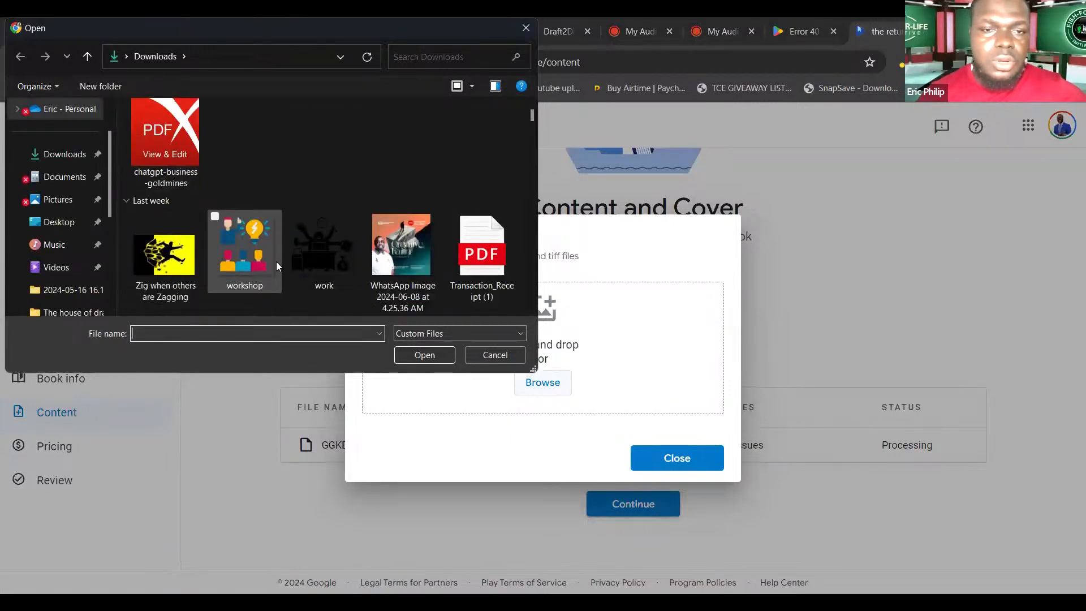
scroll(286, 271, up, 2)
scroll(286, 271, down, 4)
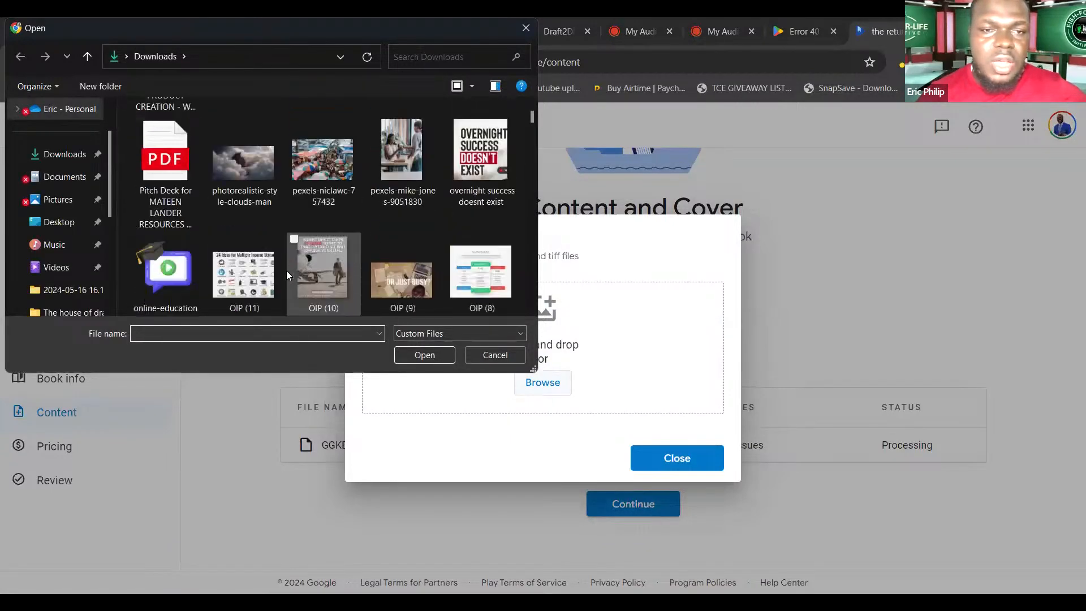
scroll(328, 275, down, 1)
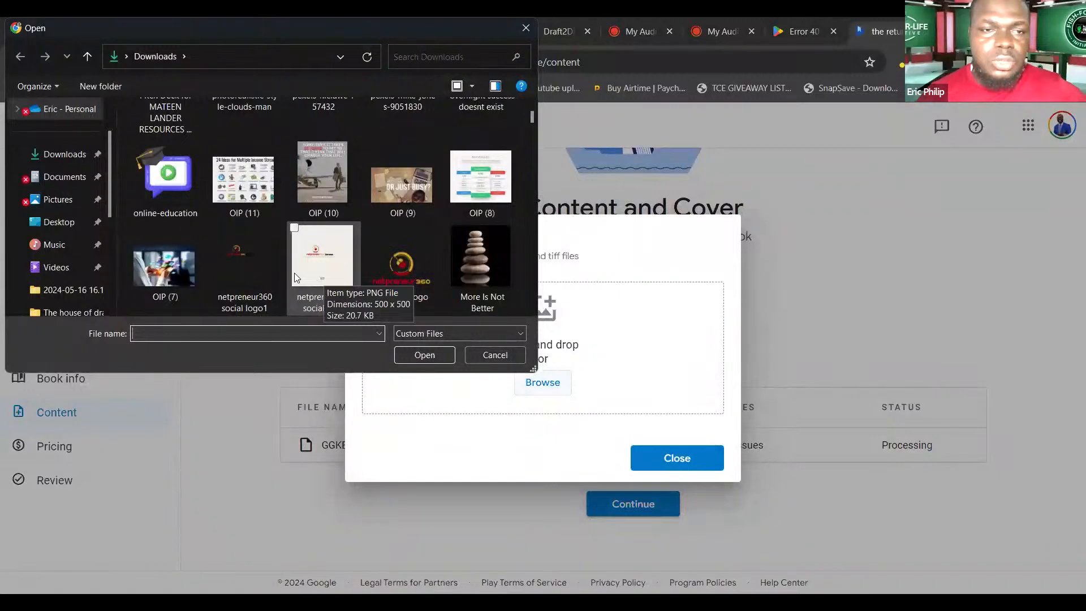
scroll(328, 275, up, 2)
click(481, 251)
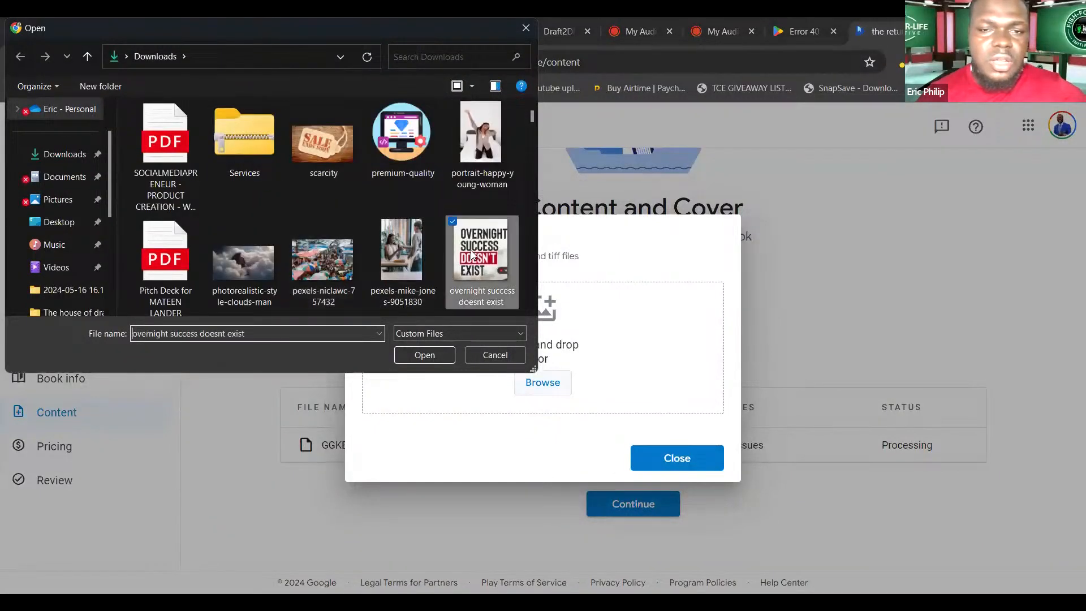
click(425, 355)
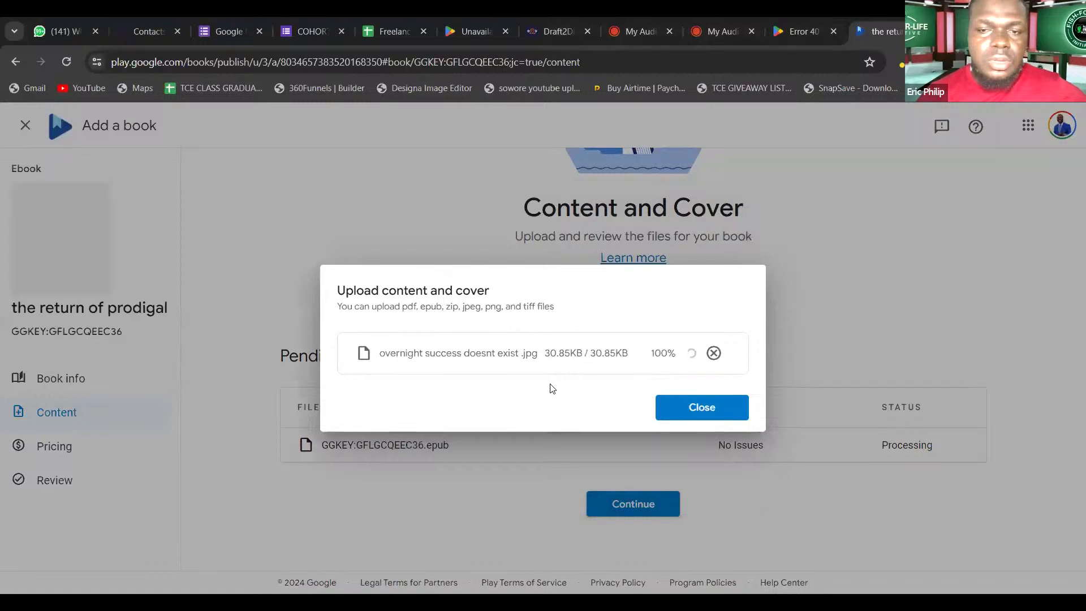
click(670, 417)
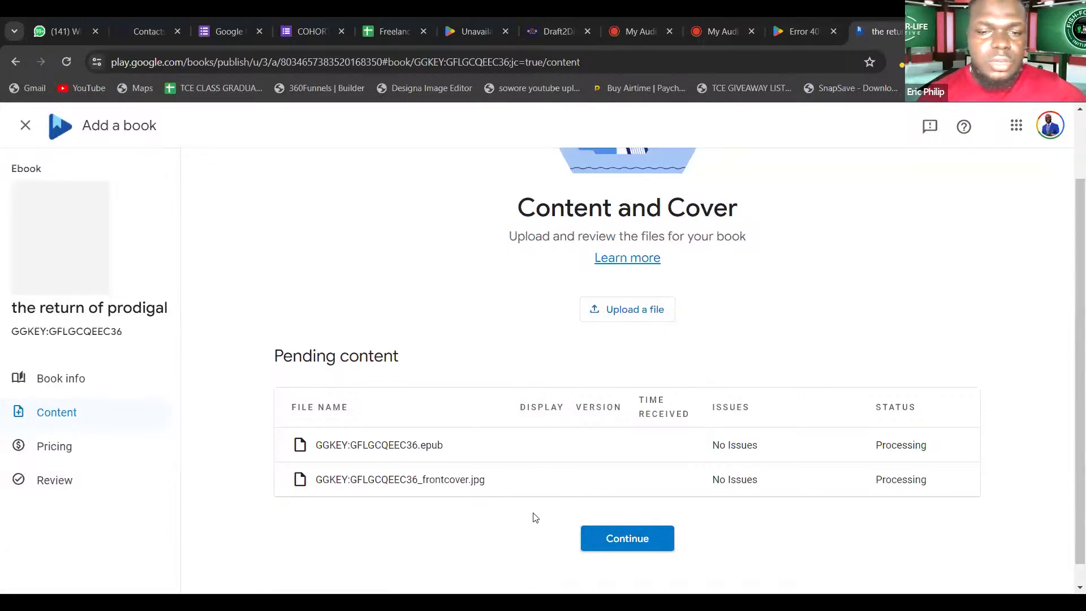
click(622, 545)
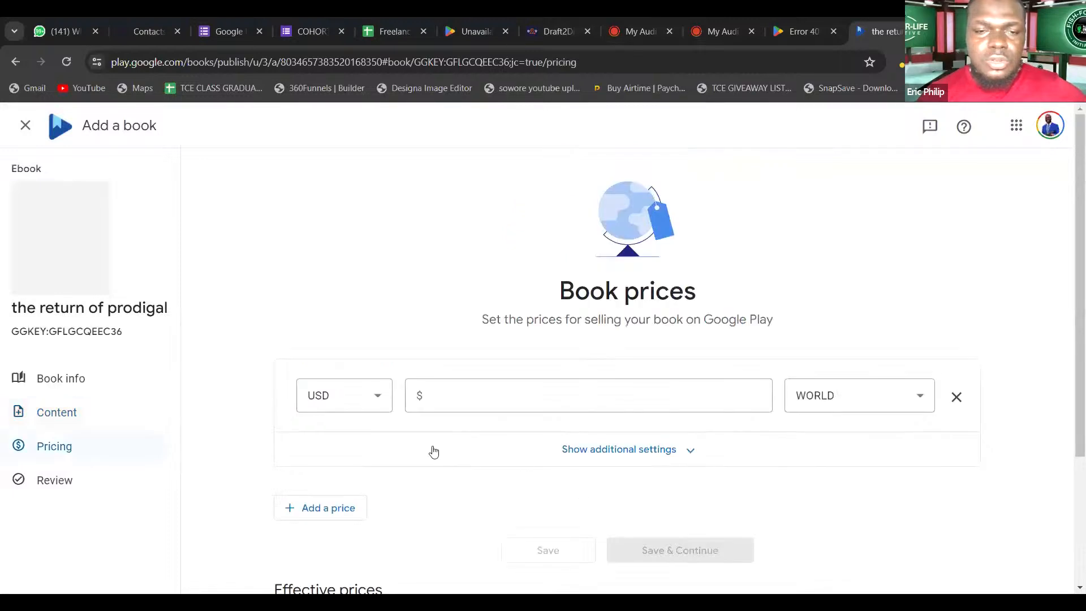
Try 19.99 USD as the book's price and clear it.
click(472, 399)
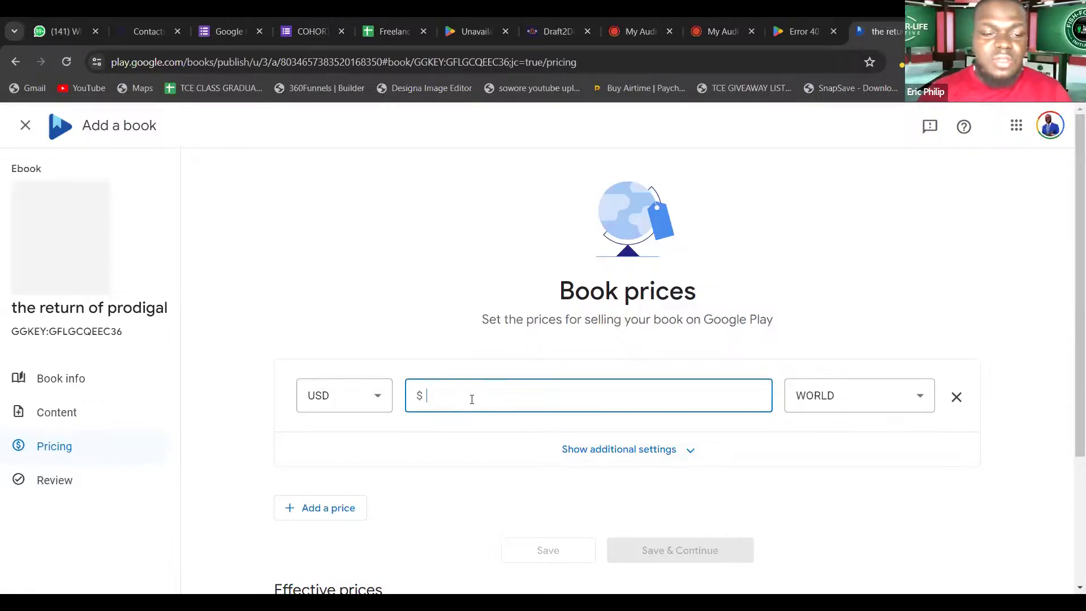
text(19.99)
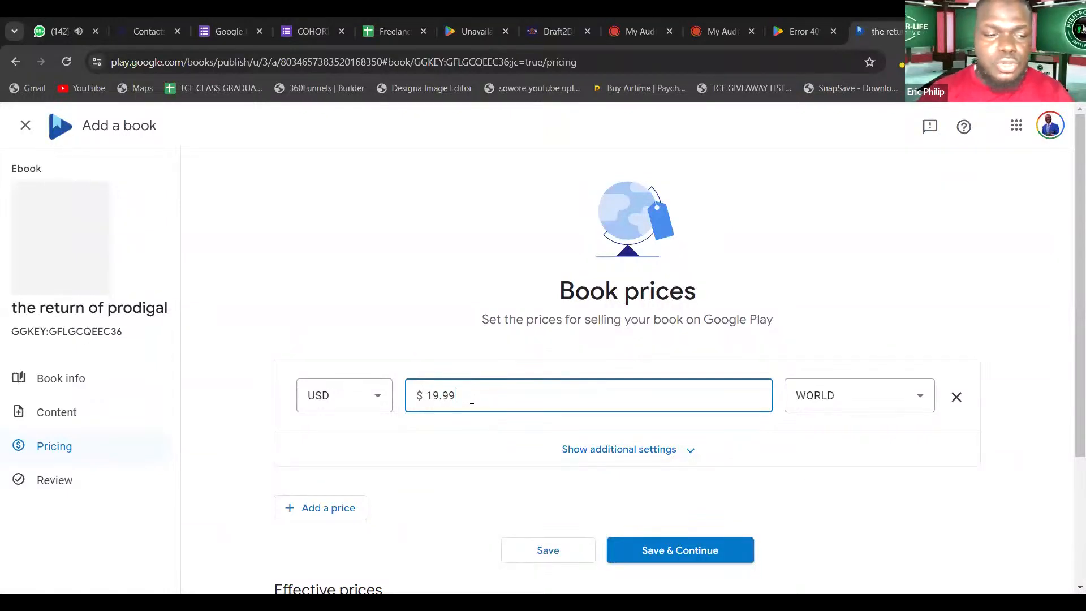
key(BackSpace)
text(7)
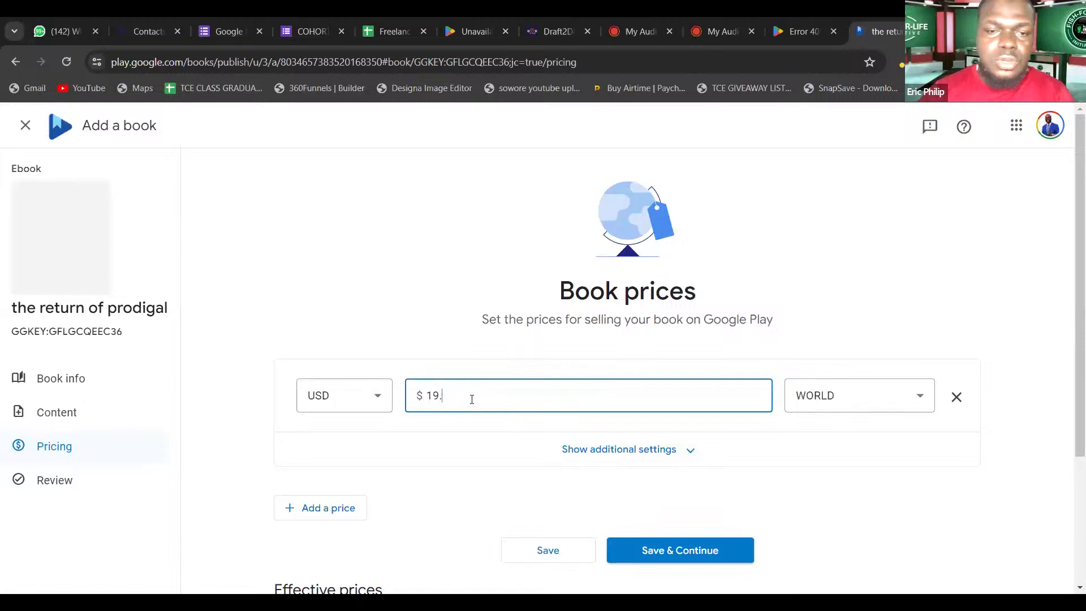
key(BackSpace)
key(BackSpace)
key(BackSpace)
key(BackSpace)
Set the book's price to 9.99 USD and keep WORLD as its sales territory.
text(9)
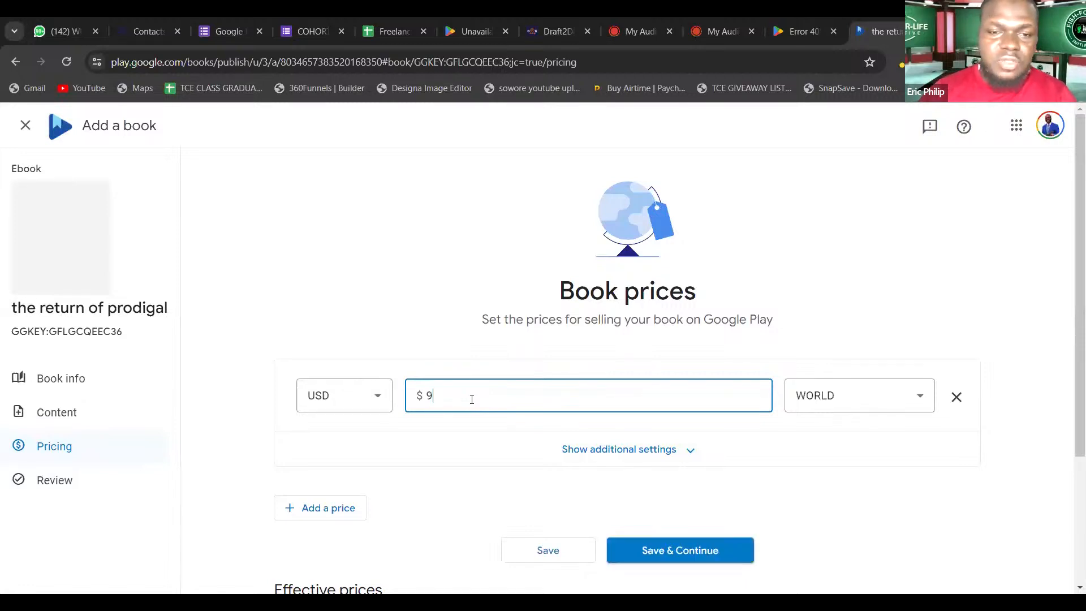
text(.99)
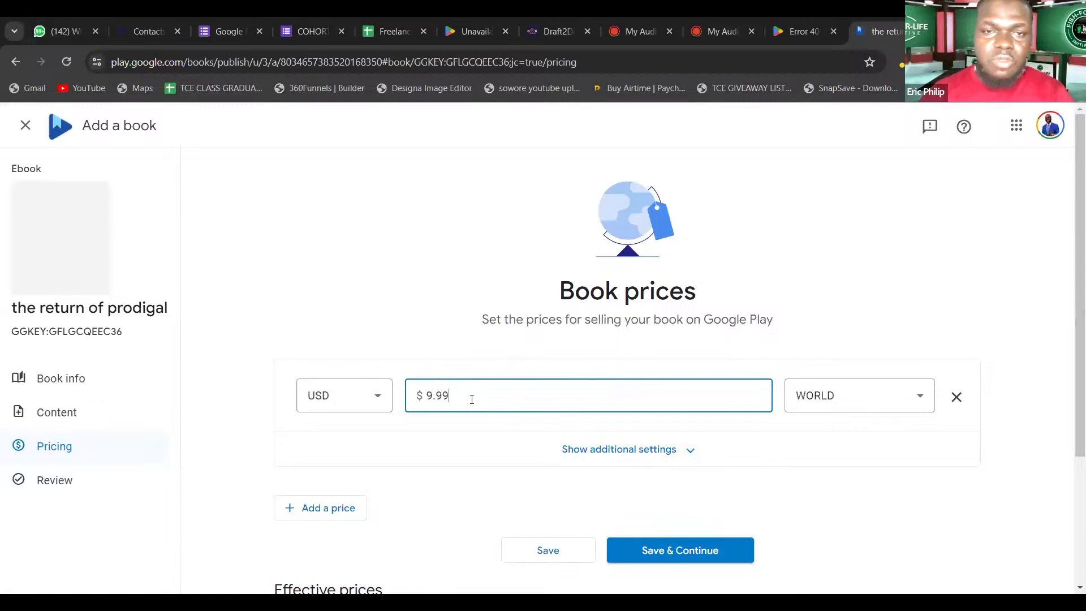
key(BackSpace)
text(7)
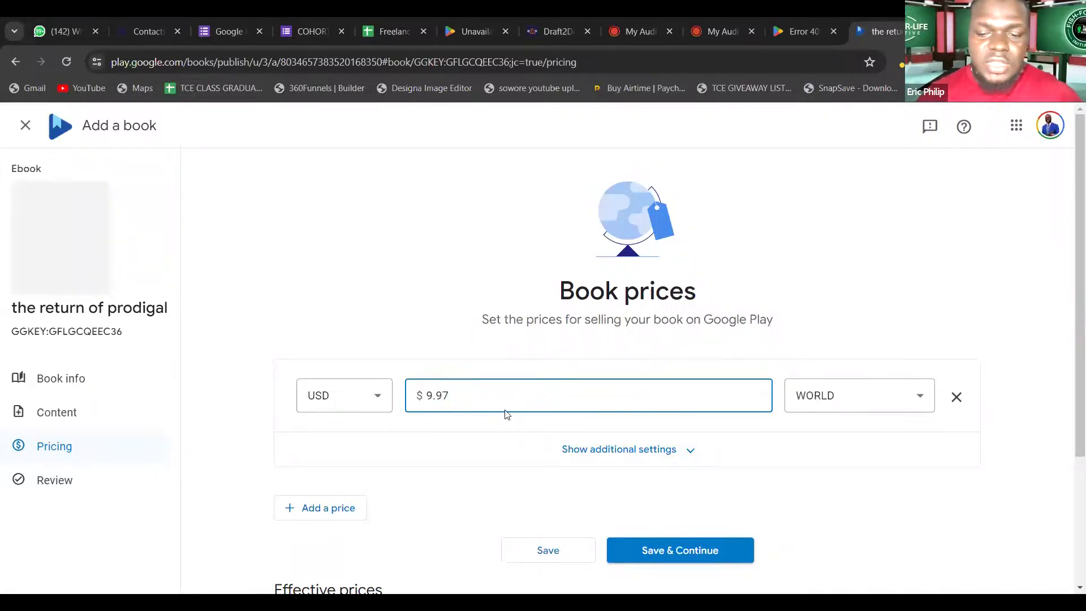
key(BackSpace)
text(9)
click(898, 398)
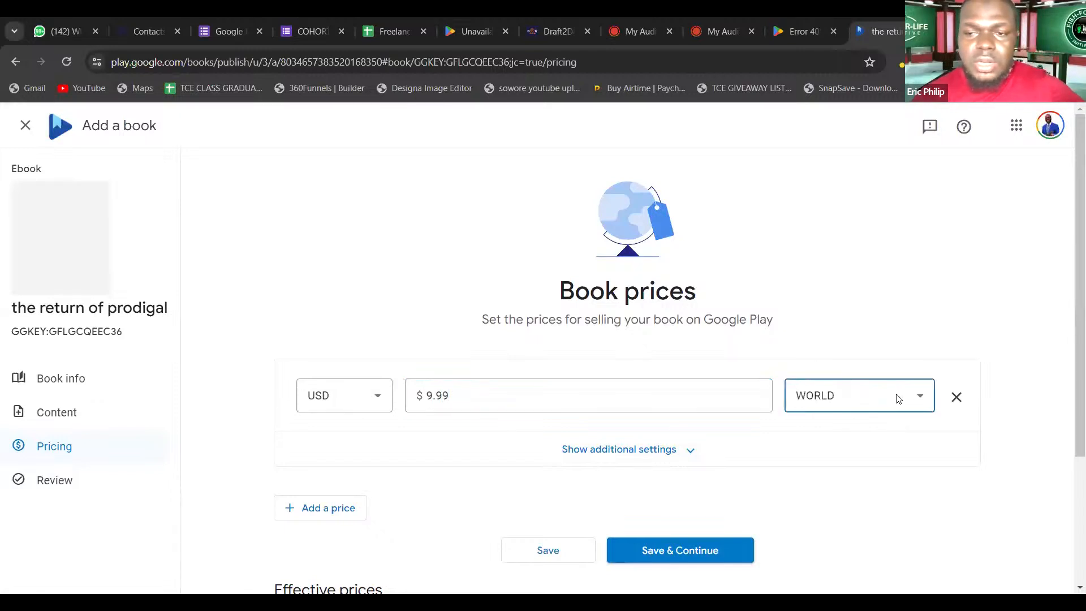
click(803, 460)
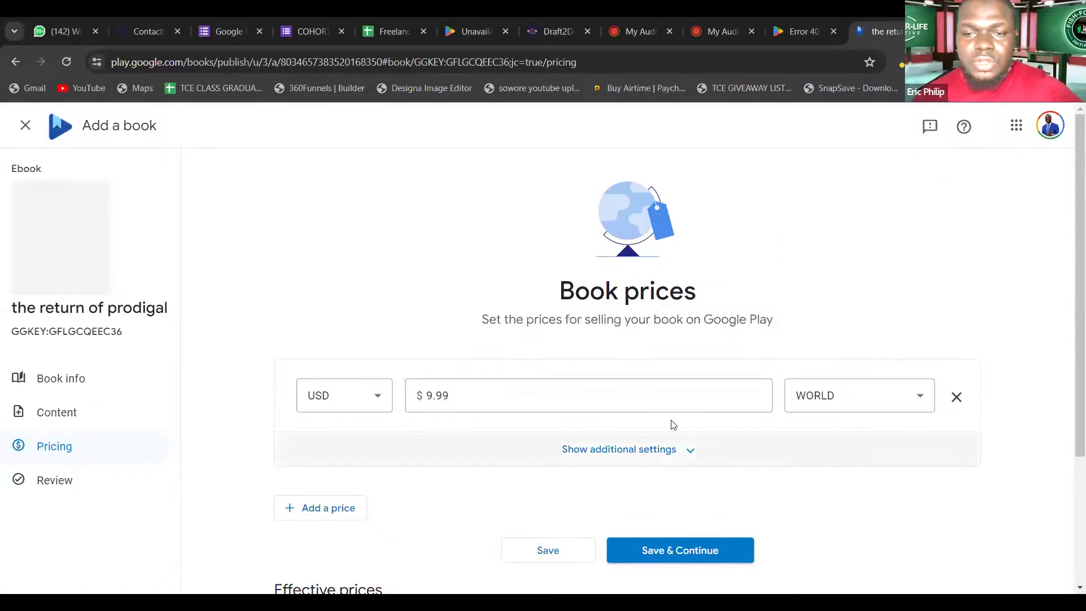
Save the book's pricing and continue to the review page.
scroll(468, 459, down, 3)
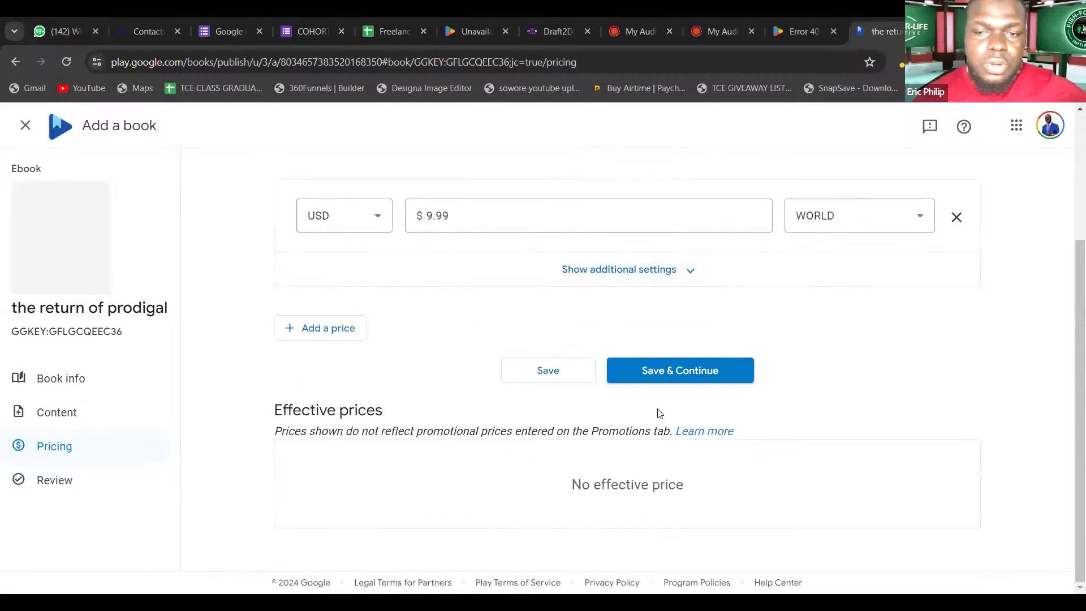
click(674, 373)
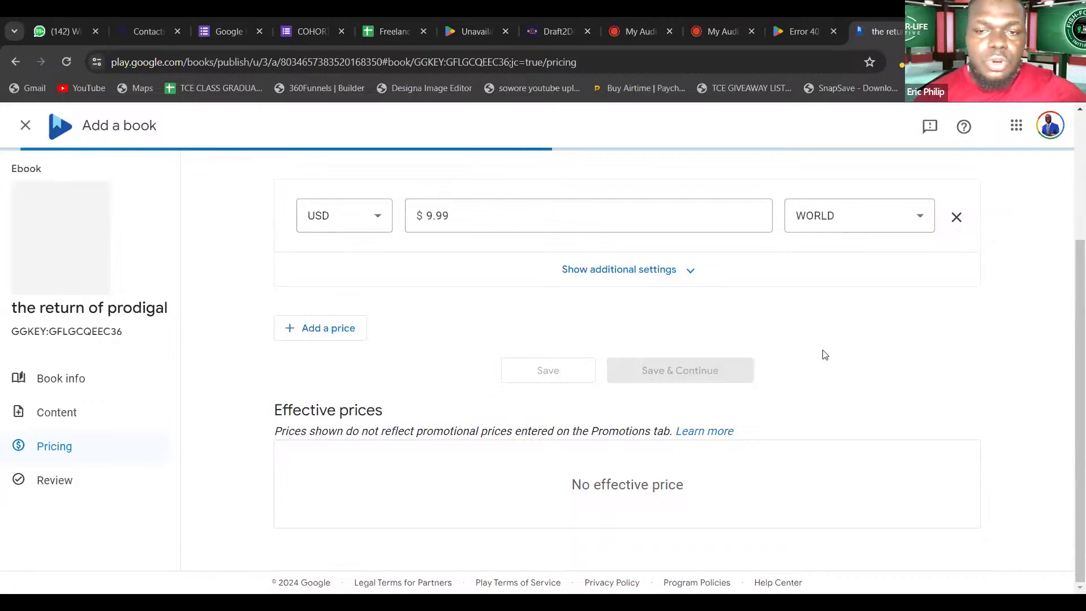
scroll(825, 355, down, 5)
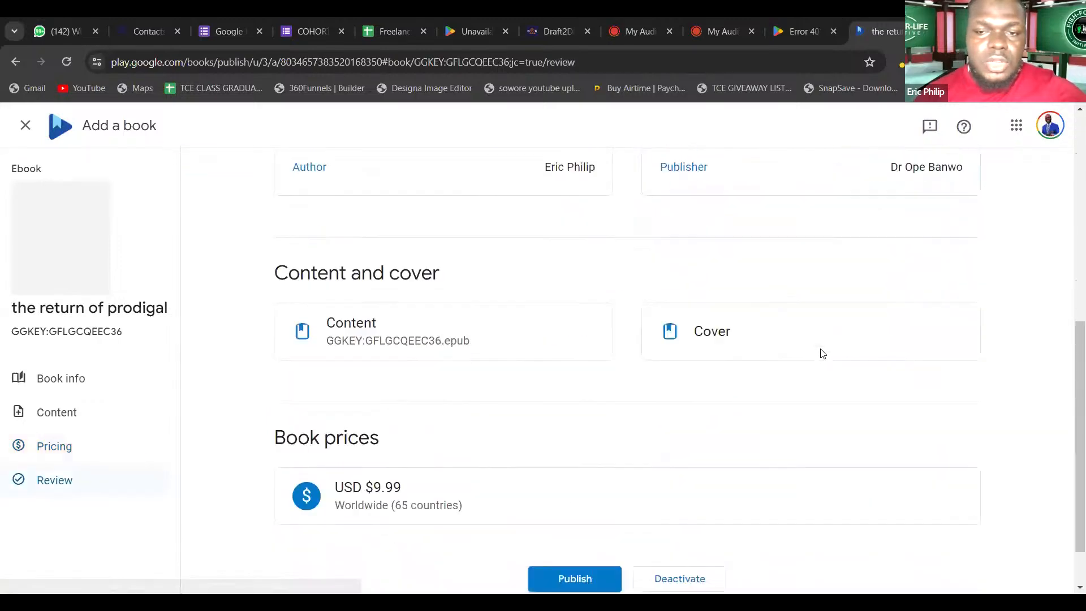
Look over the book details, content, cover and price on the review page before publishing.
scroll(820, 354, up, 5)
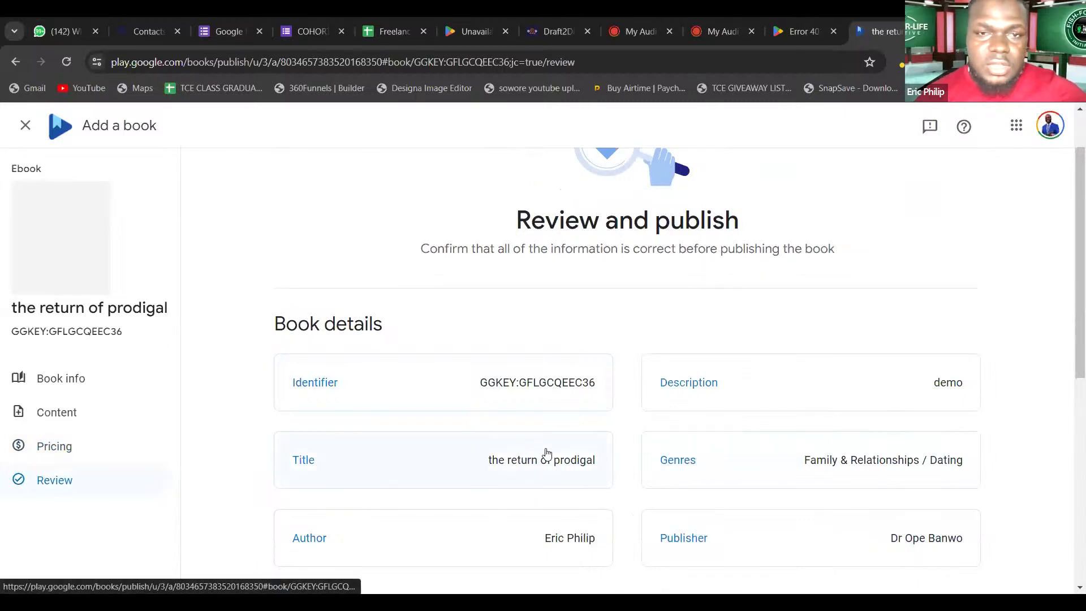
scroll(589, 447, down, 5)
scroll(790, 386, down, 3)
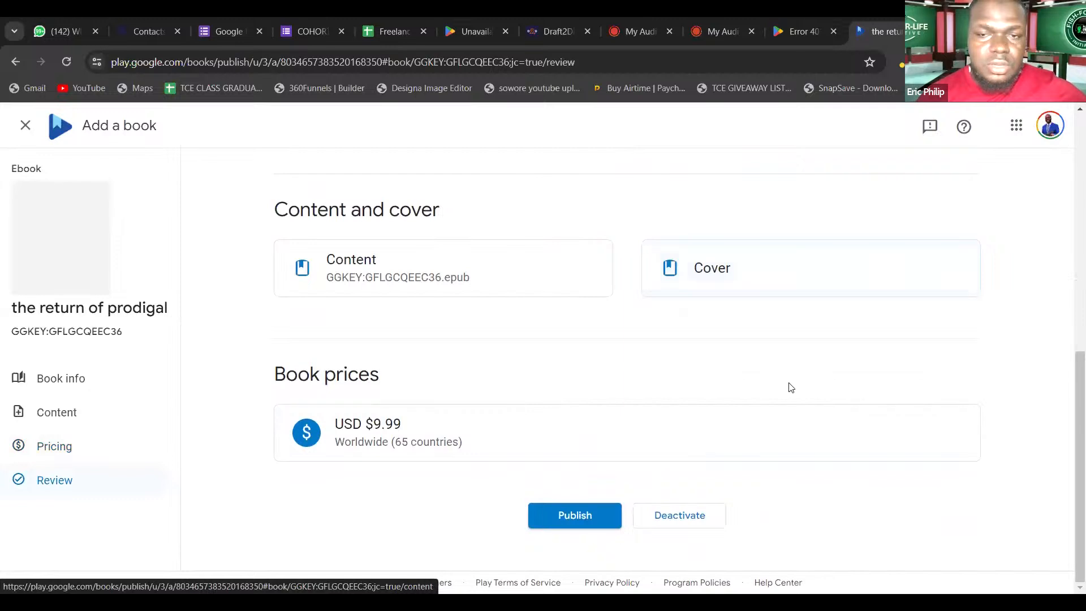
scroll(781, 389, up, 2)
scroll(780, 389, up, 5)
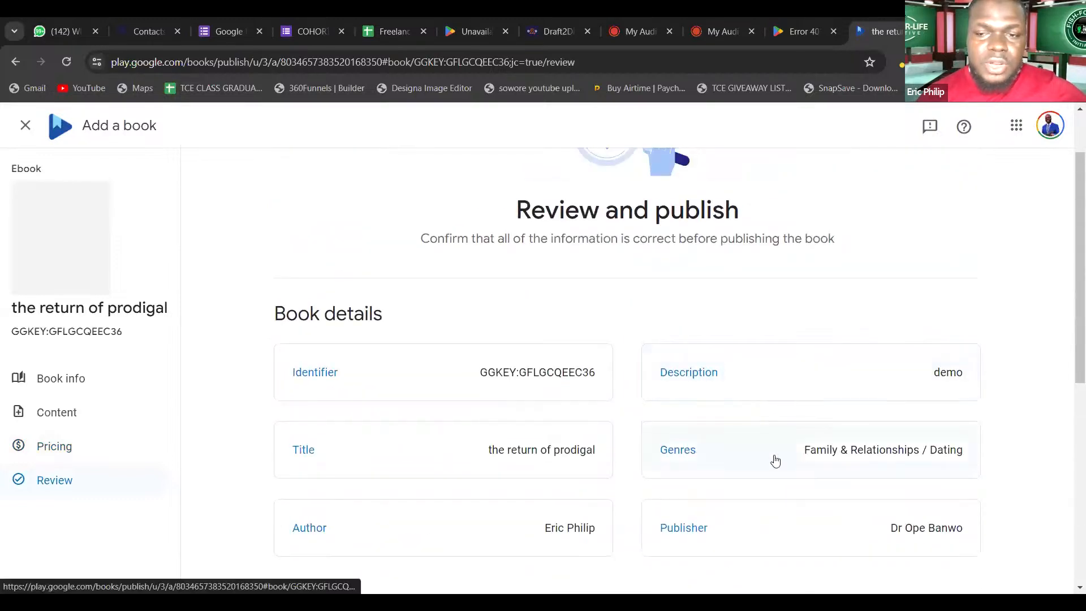
Open the book info from the title in the review, check its details and save them again.
click(463, 460)
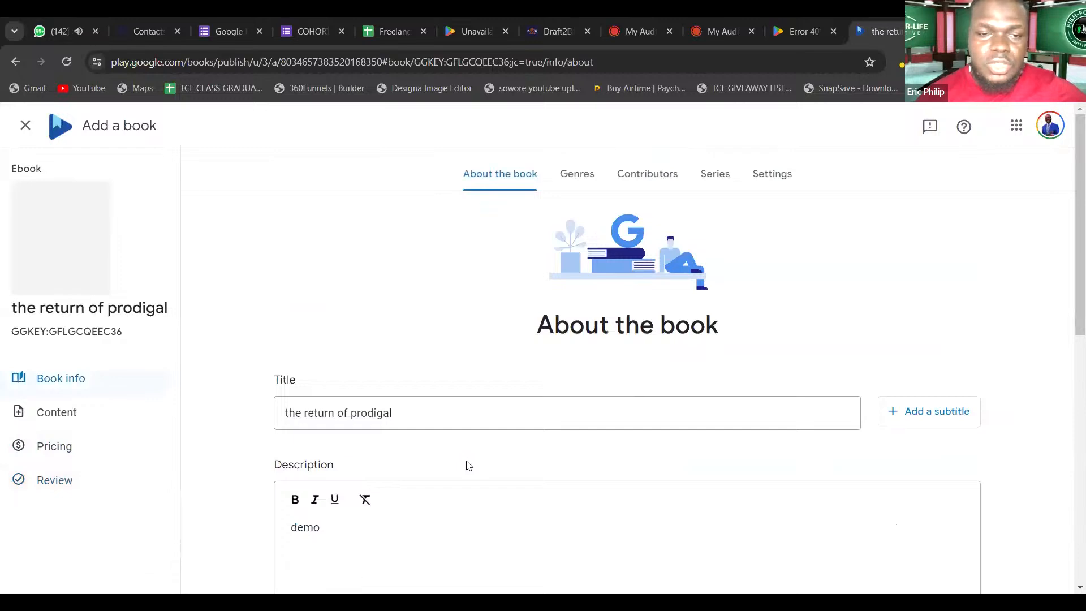
scroll(469, 469, down, 1)
scroll(469, 464, up, 4)
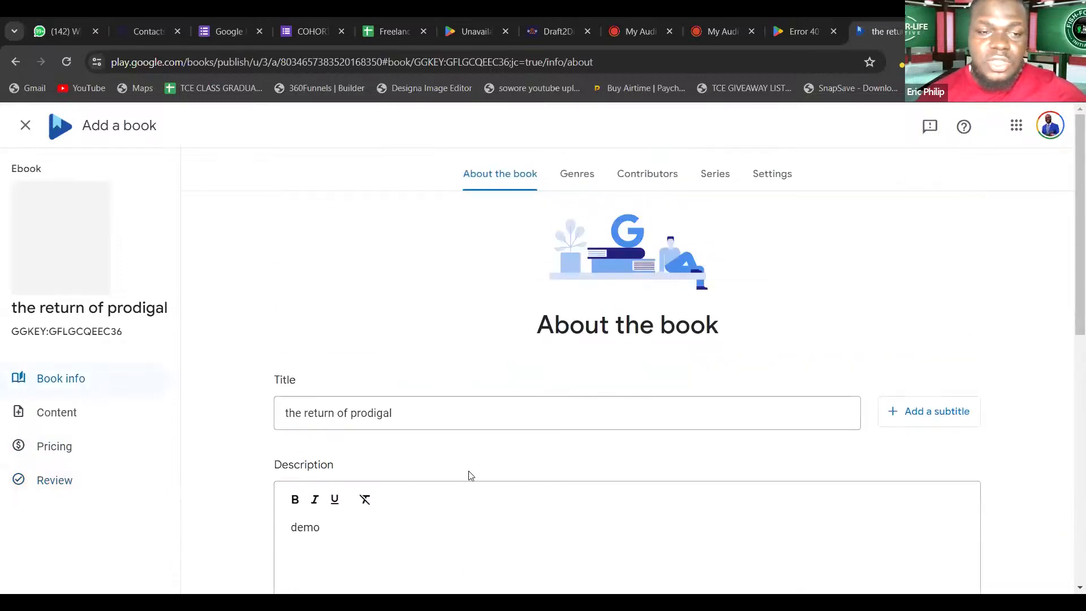
scroll(480, 481, down, 10)
click(664, 513)
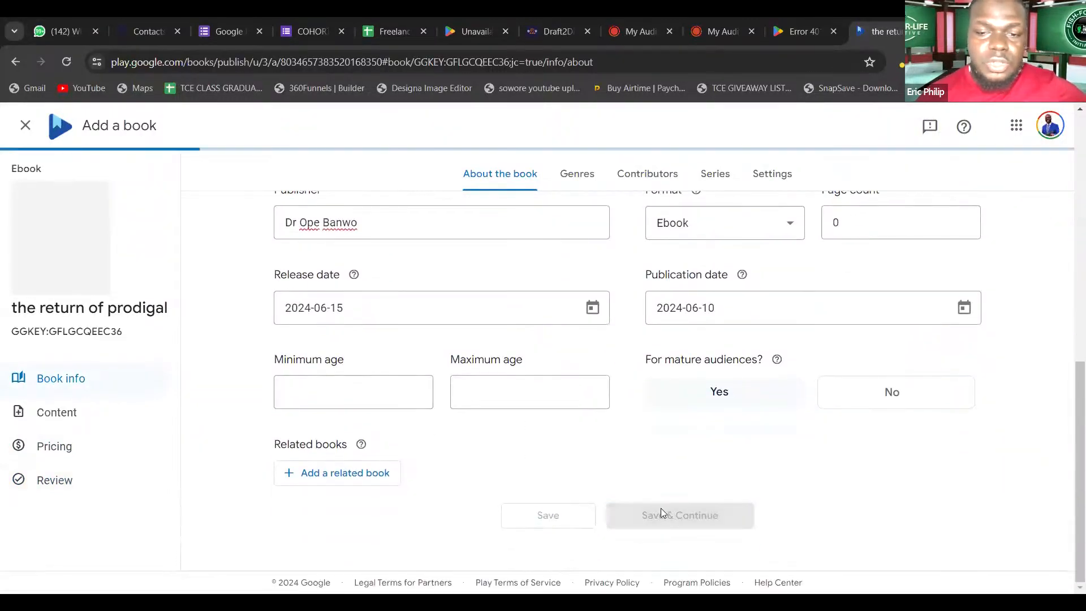
Return to the book's review page and check its details, content, cover and price.
click(51, 492)
scroll(848, 390, down, 5)
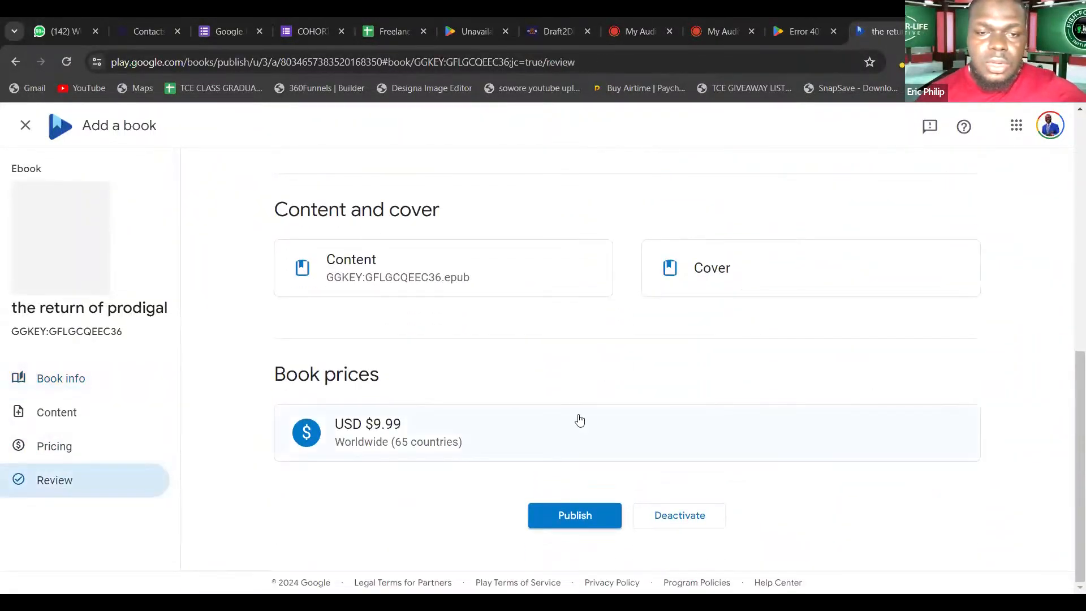
scroll(883, 371, down, 3)
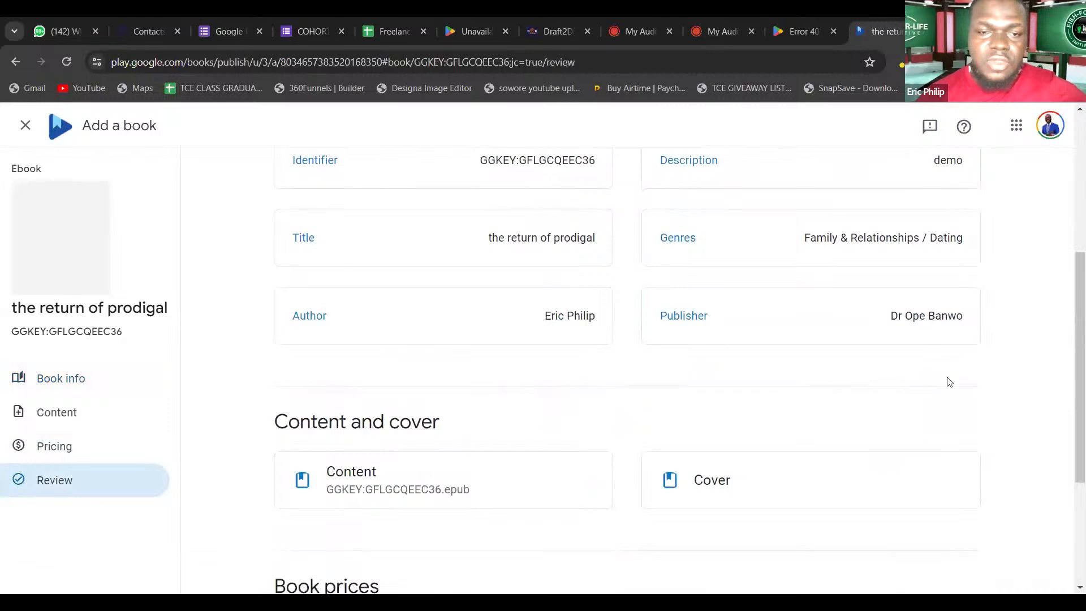
scroll(600, 458, down, 4)
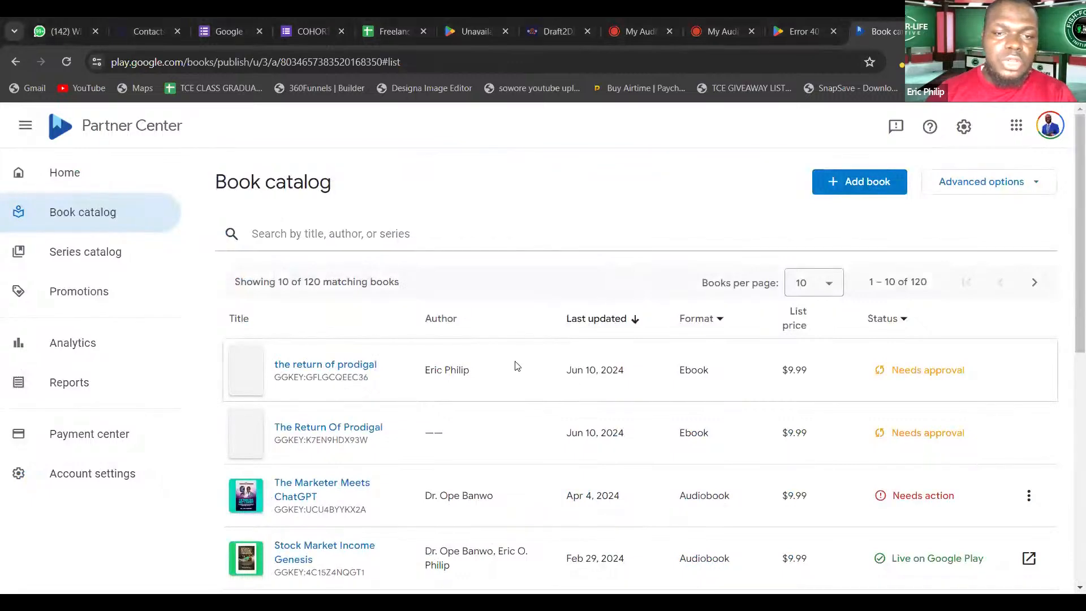
Find the ebook USA Immigration Without Tears in the book catalog, open it and look over its summary.
scroll(497, 373, down, 2)
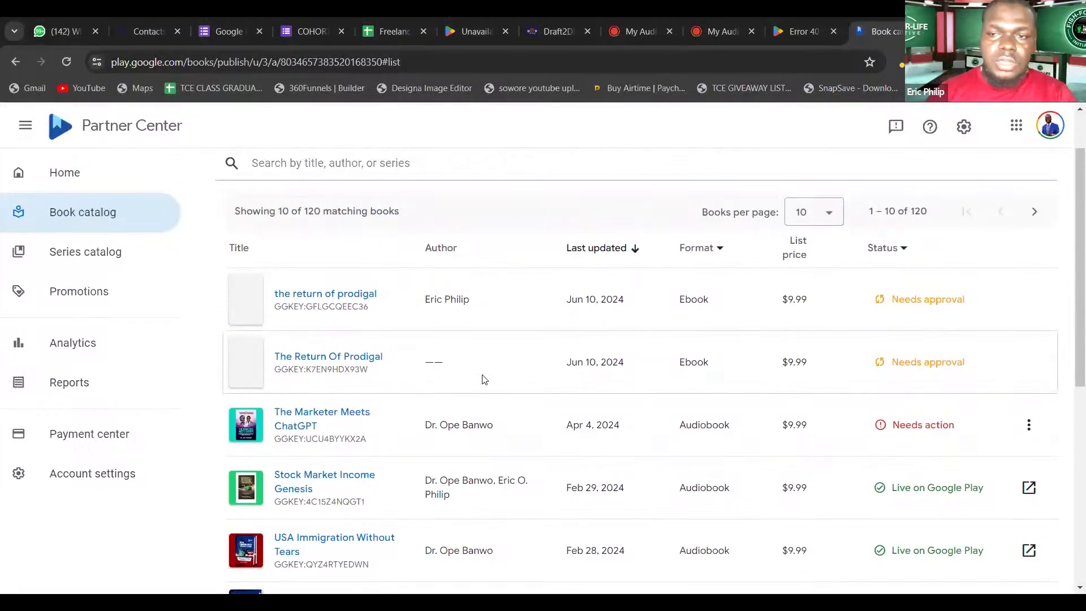
scroll(485, 379, down, 3)
scroll(483, 379, up, 5)
scroll(483, 379, down, 5)
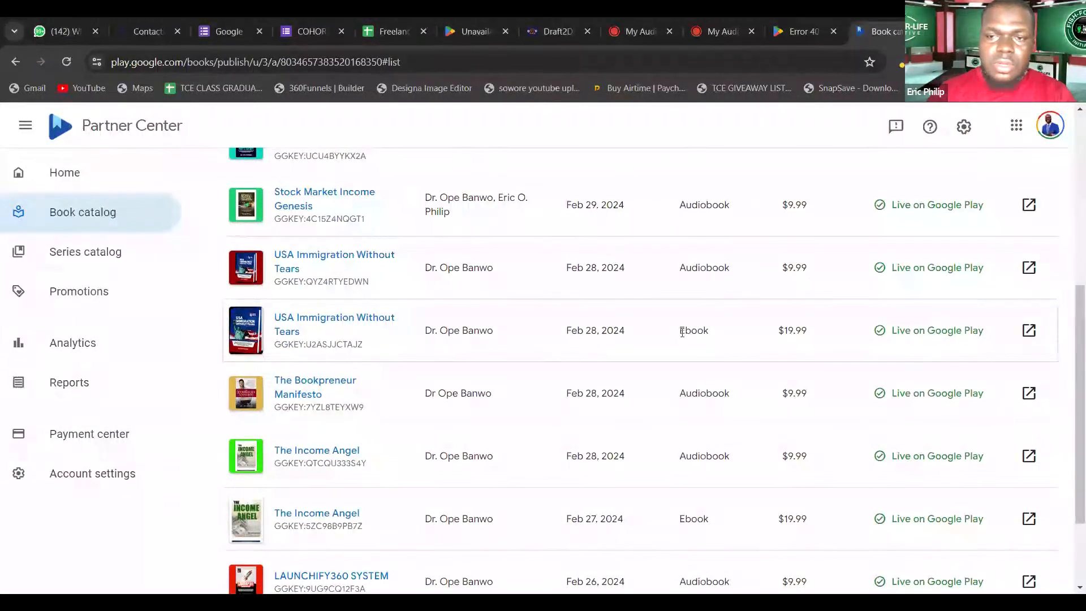
click(329, 326)
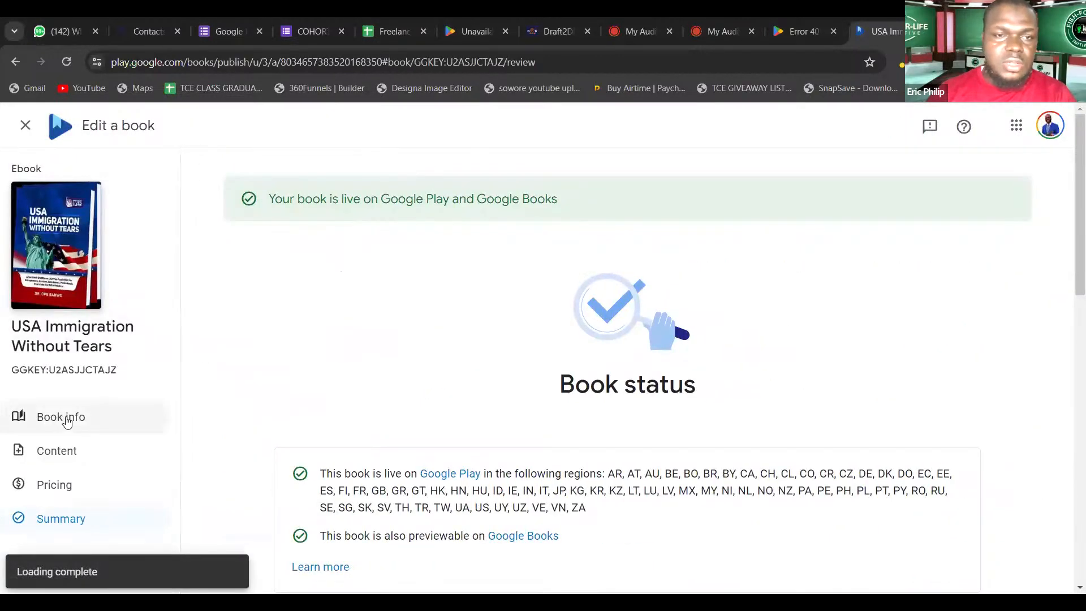
scroll(385, 358, down, 5)
scroll(388, 360, down, 8)
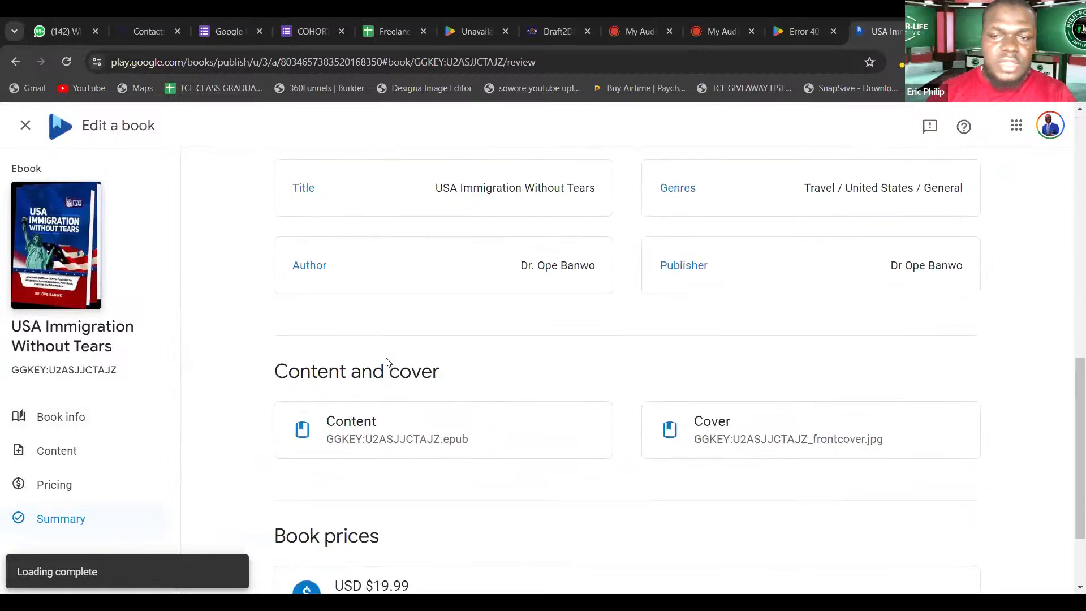
Examine the book info of USA Immigration Without Tears, from its description to the dates and audience settings.
scroll(388, 360, up, 9)
click(106, 423)
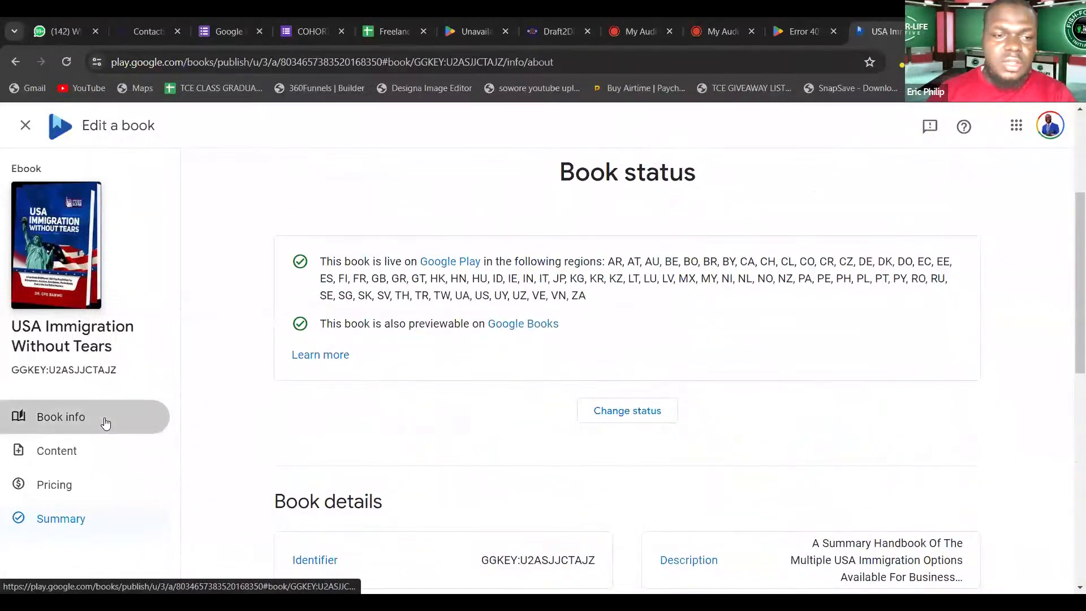
scroll(507, 376, down, 5)
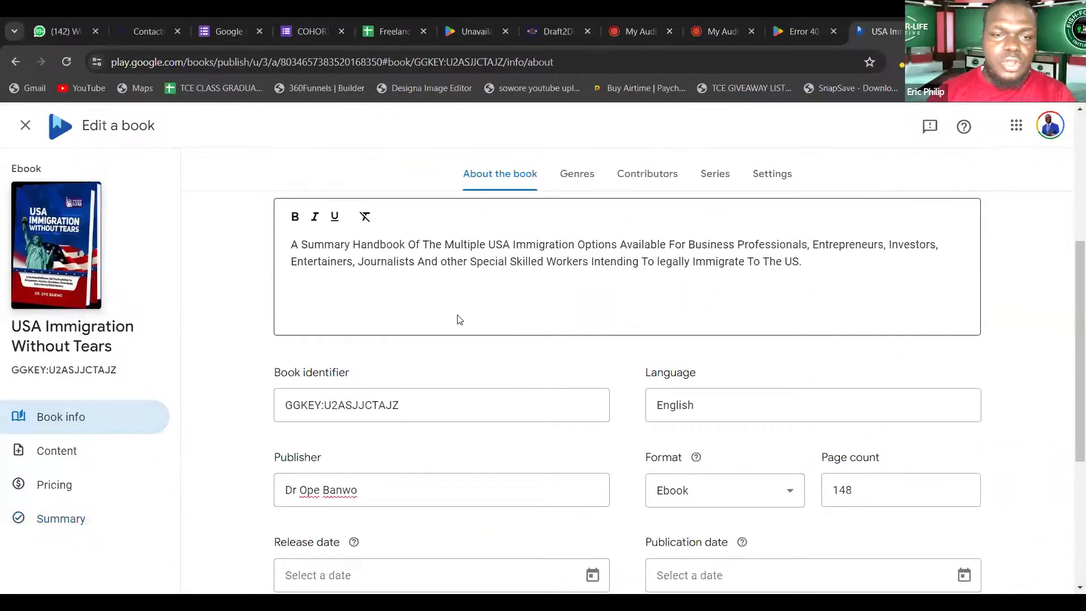
scroll(475, 373, down, 3)
scroll(480, 383, down, 2)
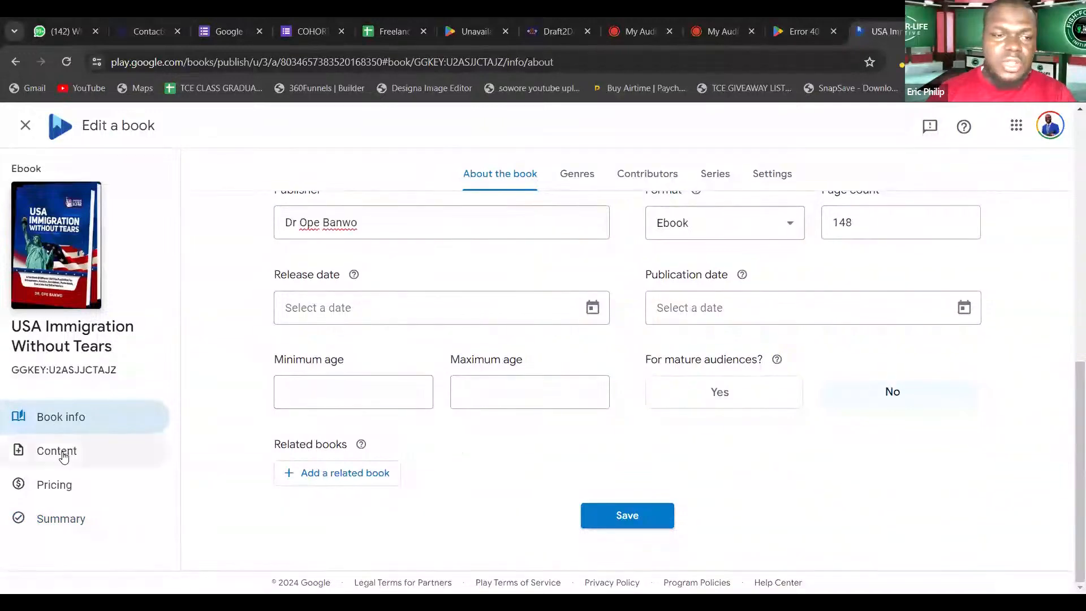
Examine the ebook's processed content files, cover files and content reviewers.
click(60, 452)
scroll(396, 396, down, 3)
scroll(444, 389, up, 1)
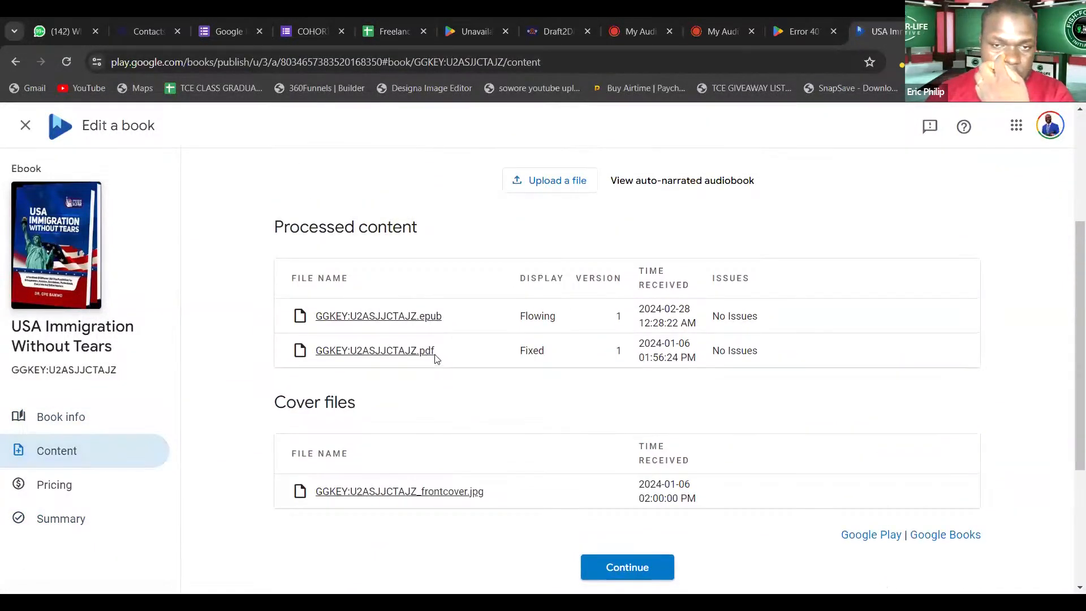
scroll(447, 365, down, 1)
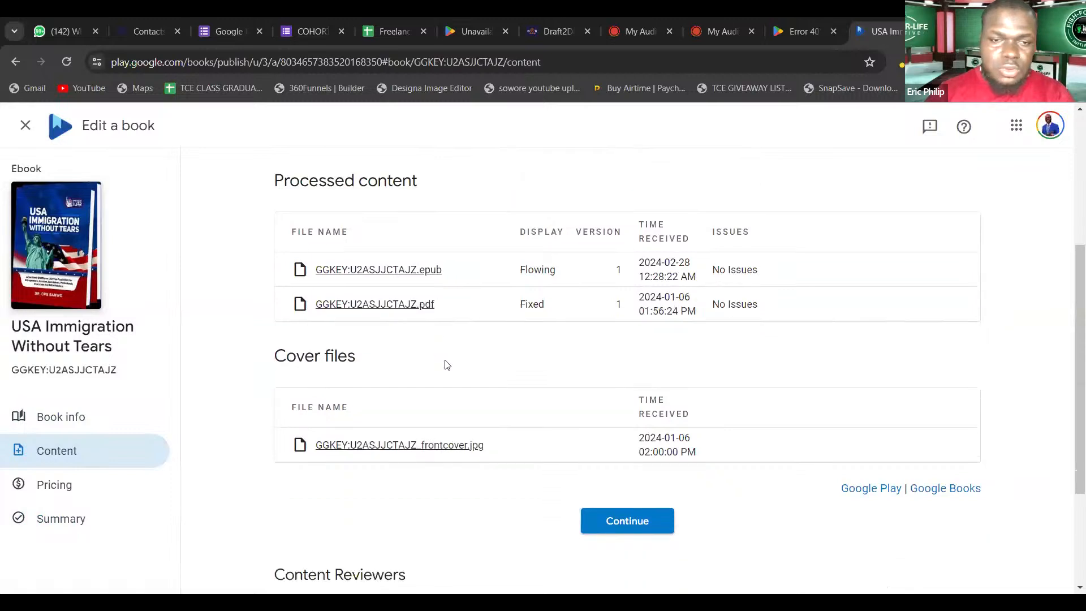
scroll(446, 365, down, 3)
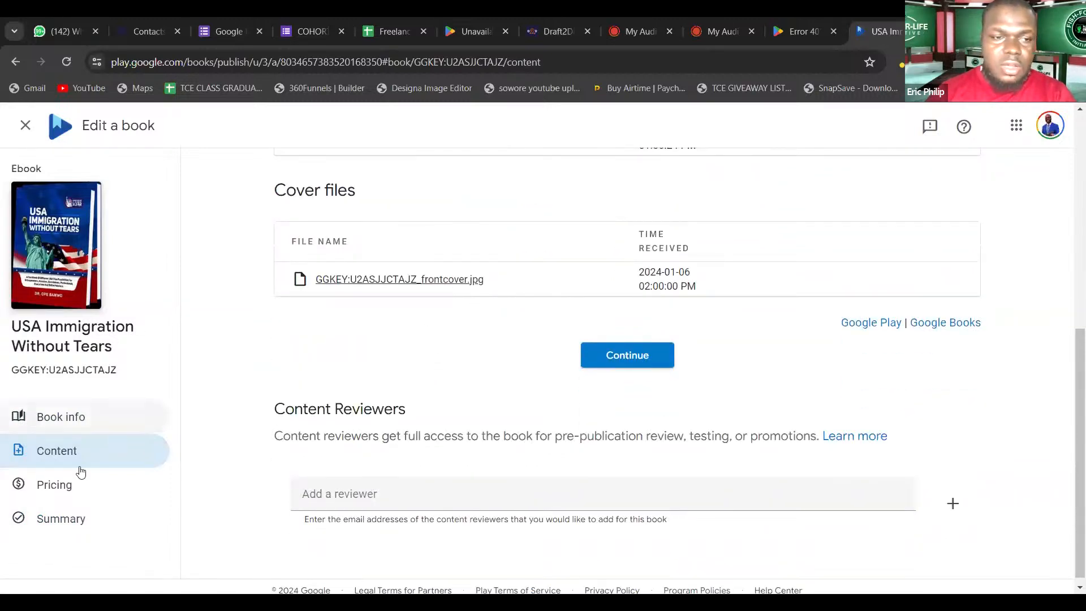
Check the ebook's pricing and the book details, content and price in its summary.
click(42, 484)
scroll(458, 395, down, 2)
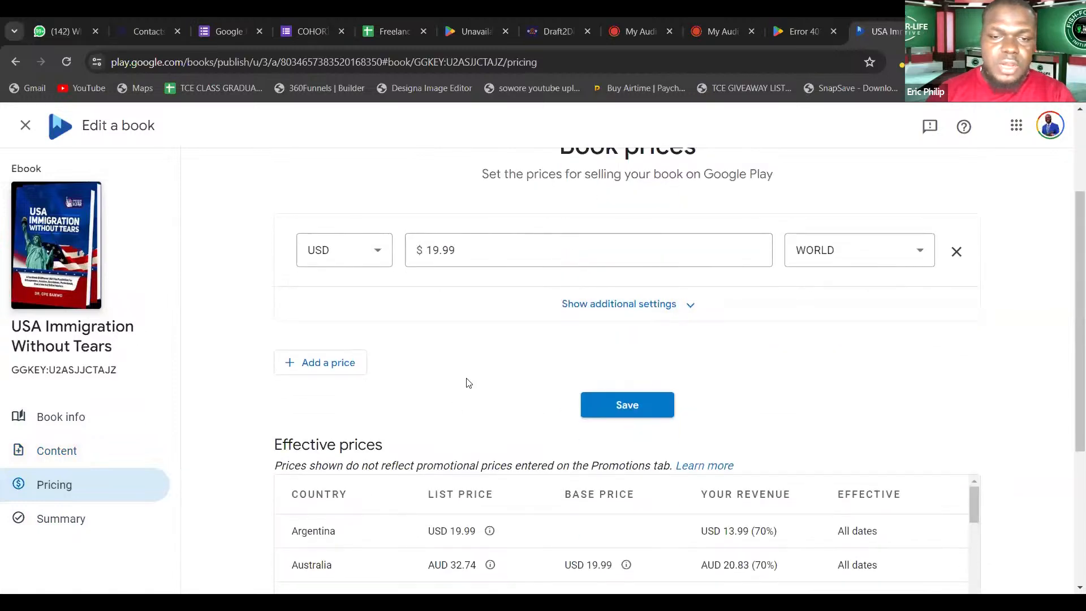
scroll(467, 382, up, 2)
click(68, 519)
scroll(447, 339, down, 5)
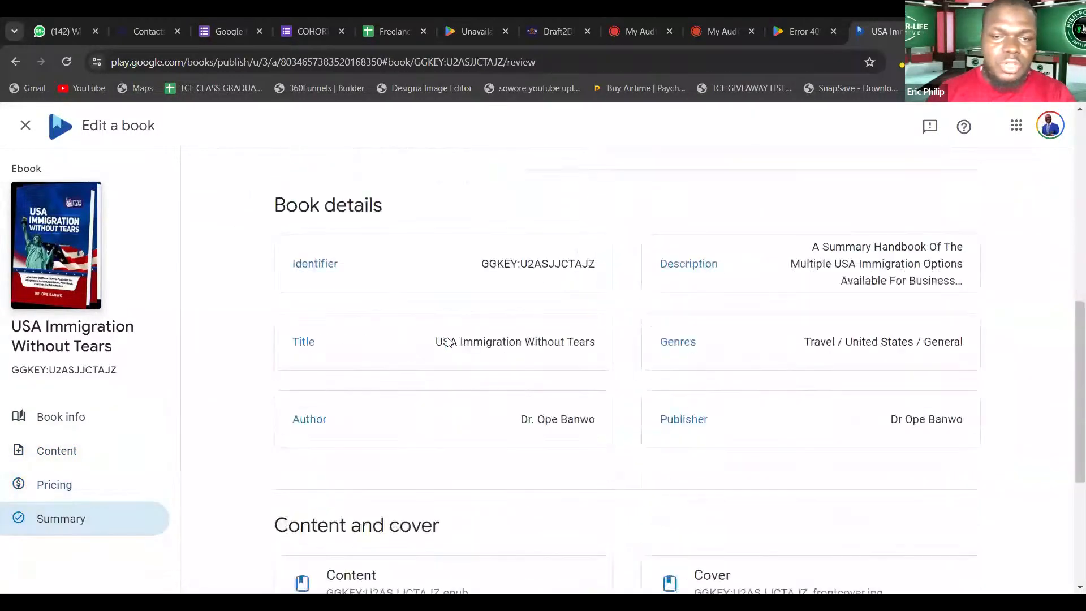
scroll(448, 342, down, 5)
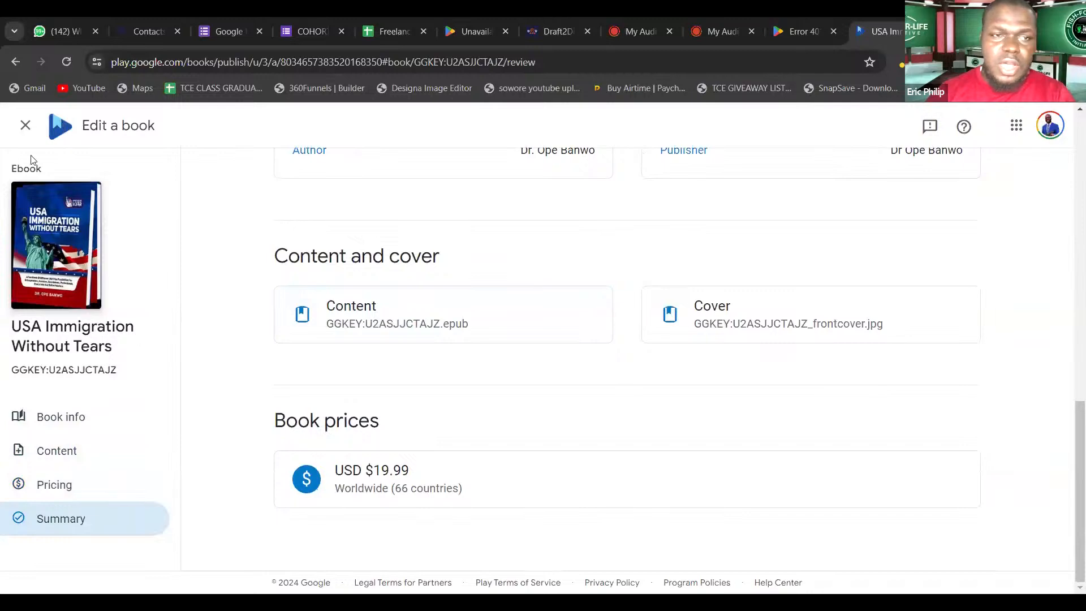
Close the ebook and look through the ebook and audiobook entries in the book catalog.
click(26, 125)
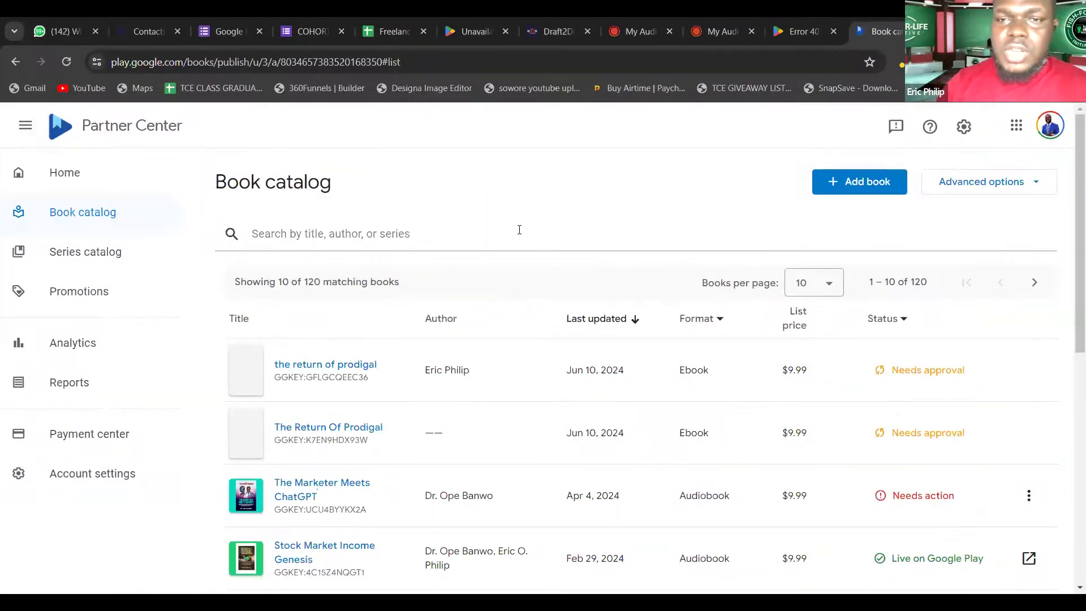
scroll(543, 281, down, 2)
scroll(544, 282, up, 1)
scroll(544, 289, down, 2)
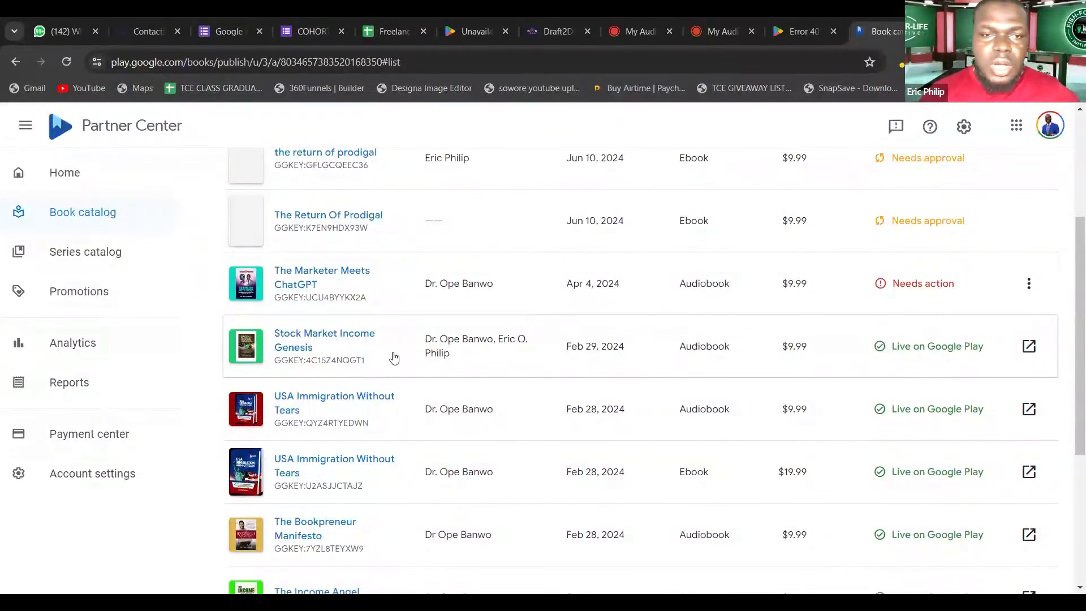
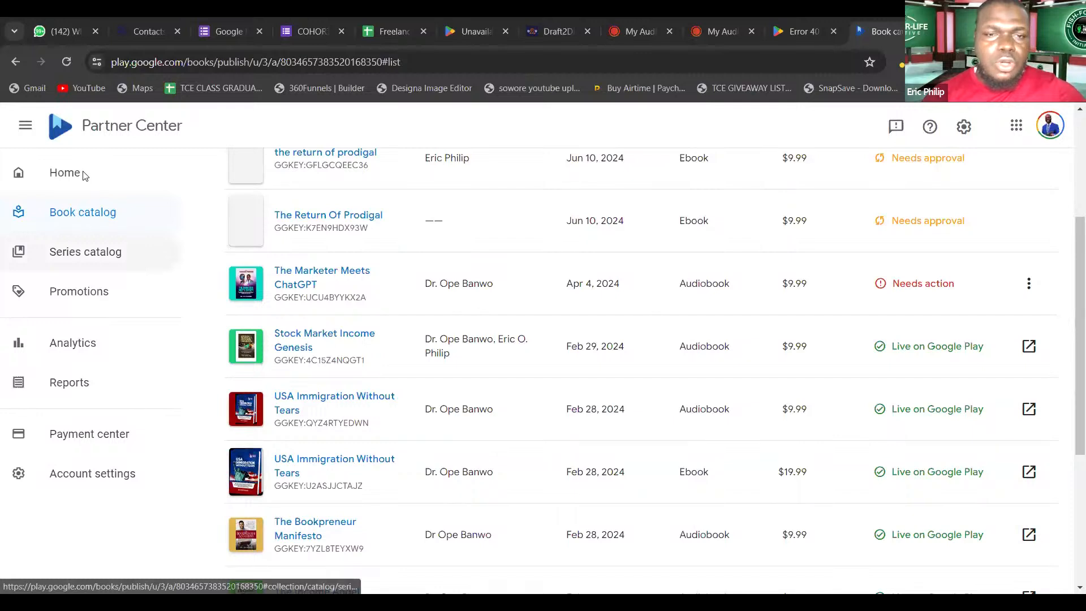
click(89, 187)
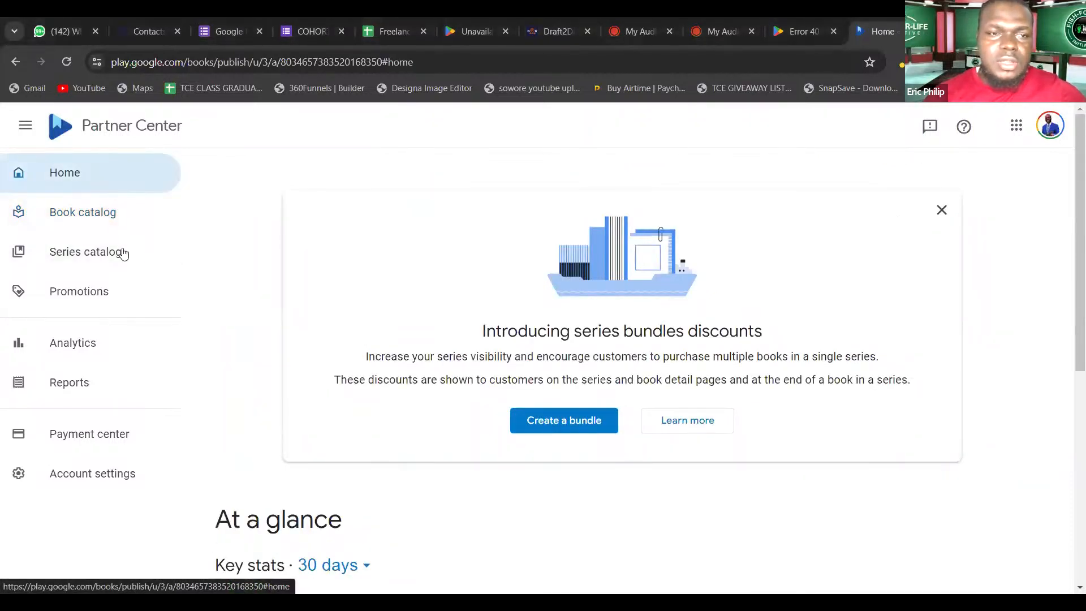
scroll(262, 315, down, 2)
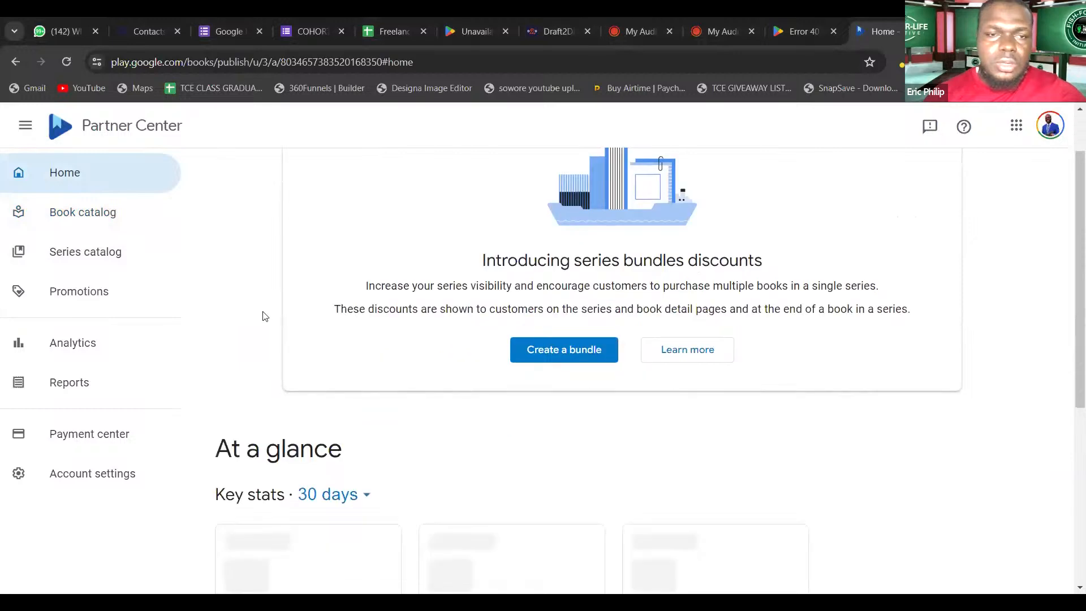
scroll(263, 318, up, 2)
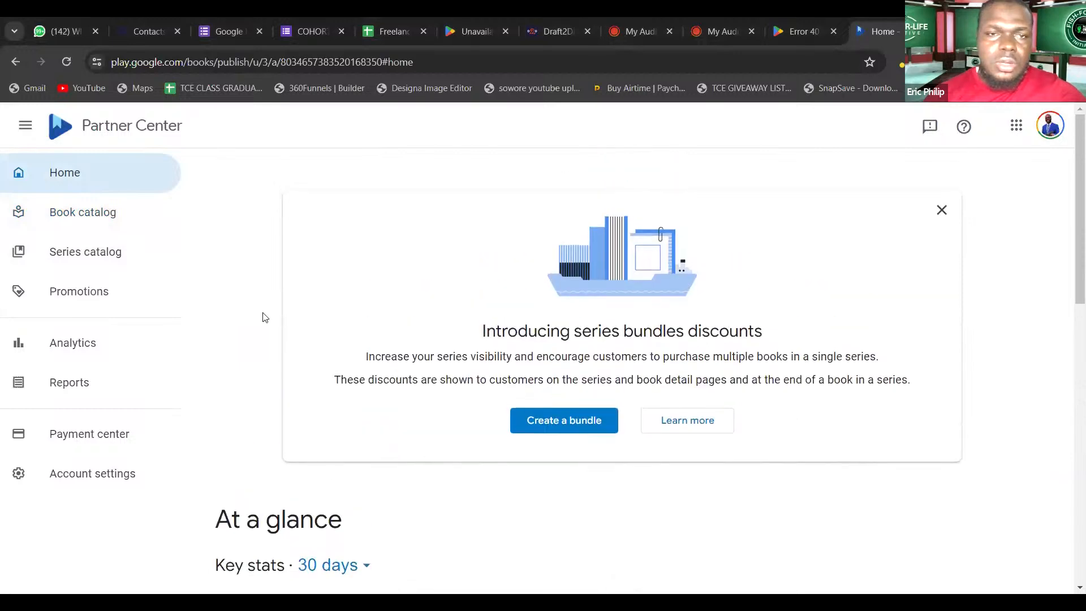
Start adding a new book from the book catalog with the sell option Create an auto-narrated audiobook.
click(99, 215)
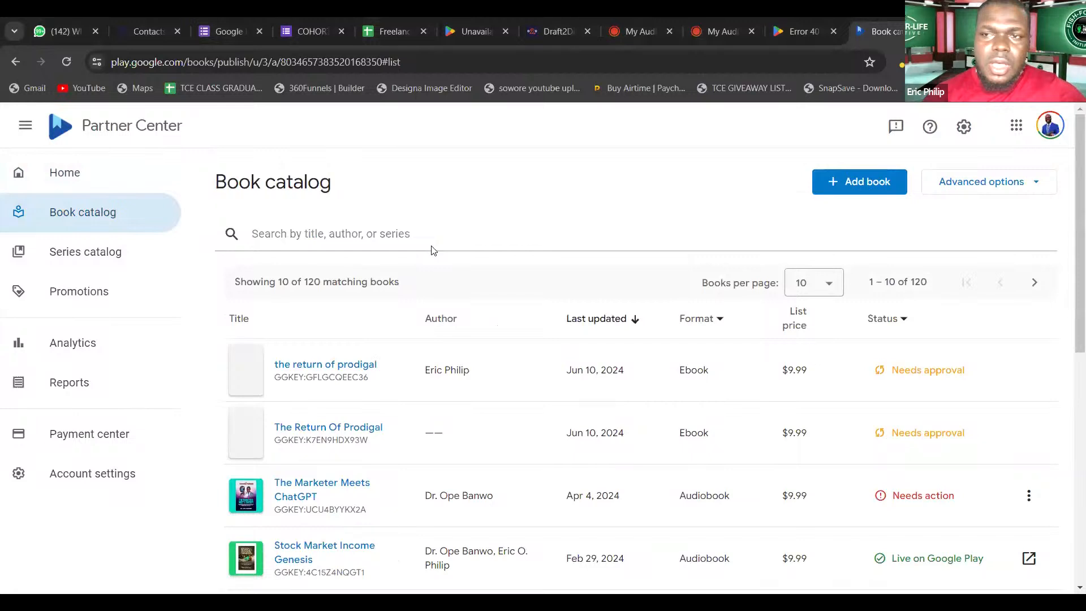
click(838, 182)
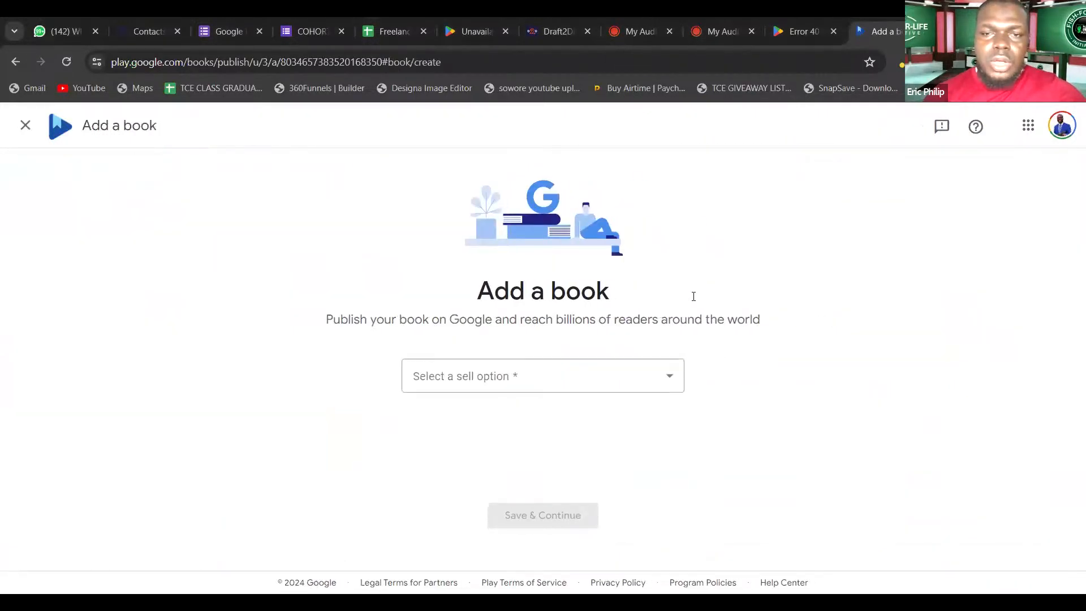
click(669, 382)
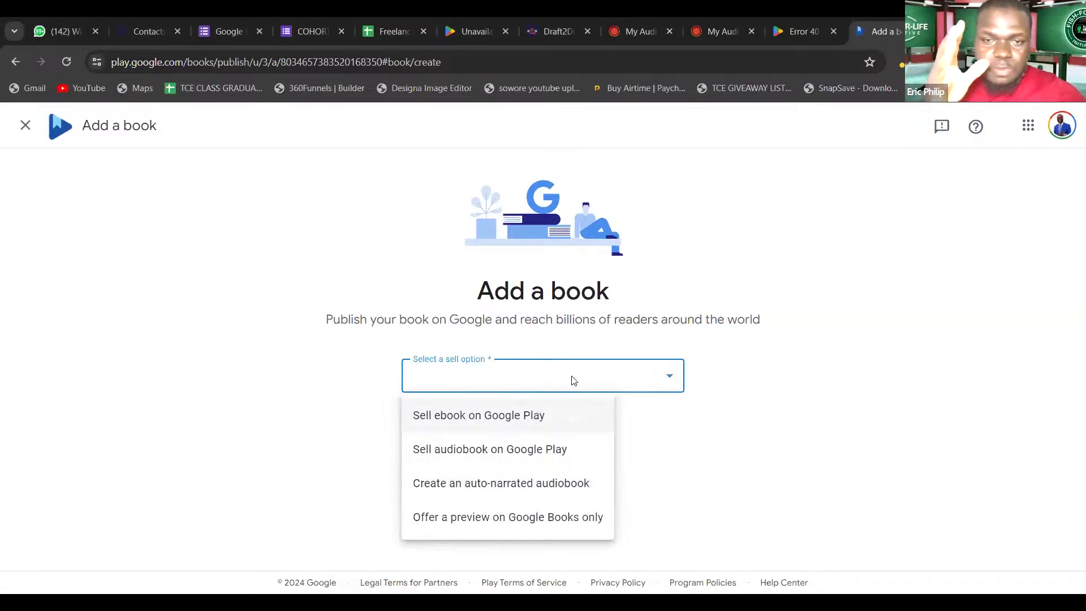
click(776, 332)
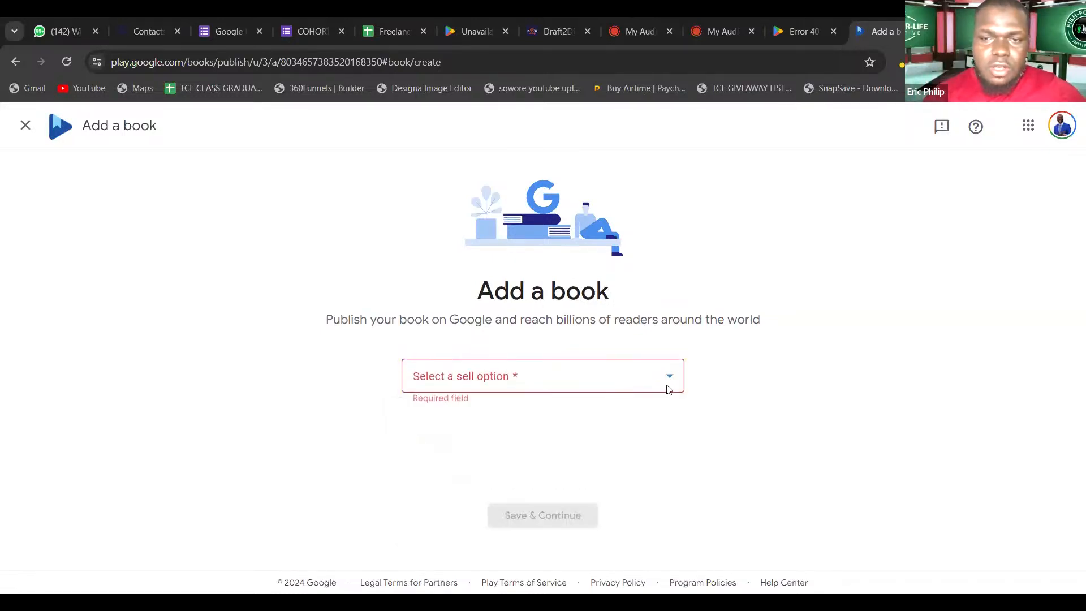
click(668, 383)
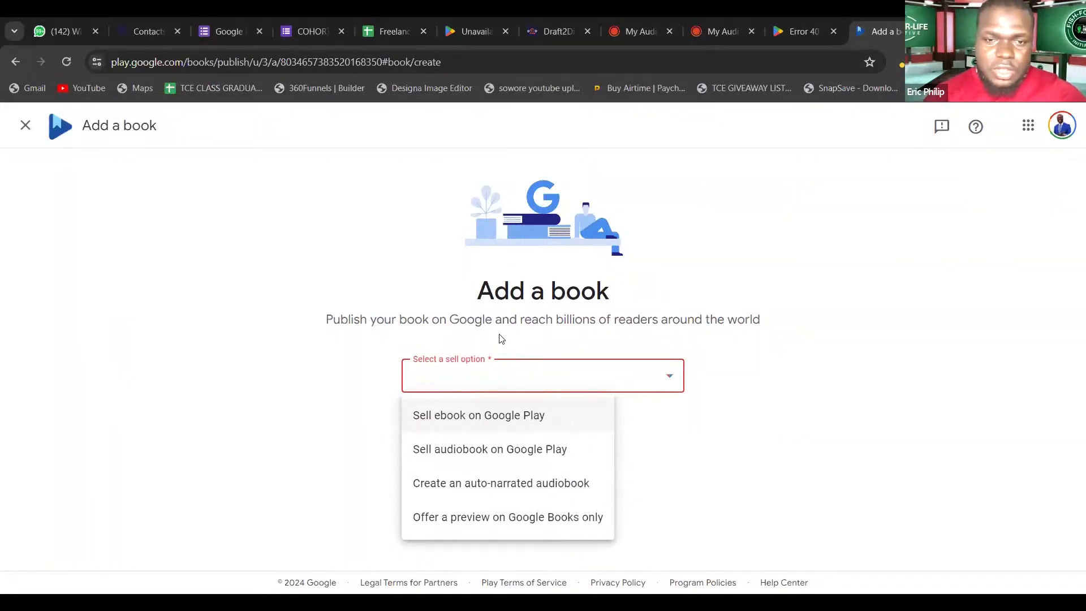
click(453, 488)
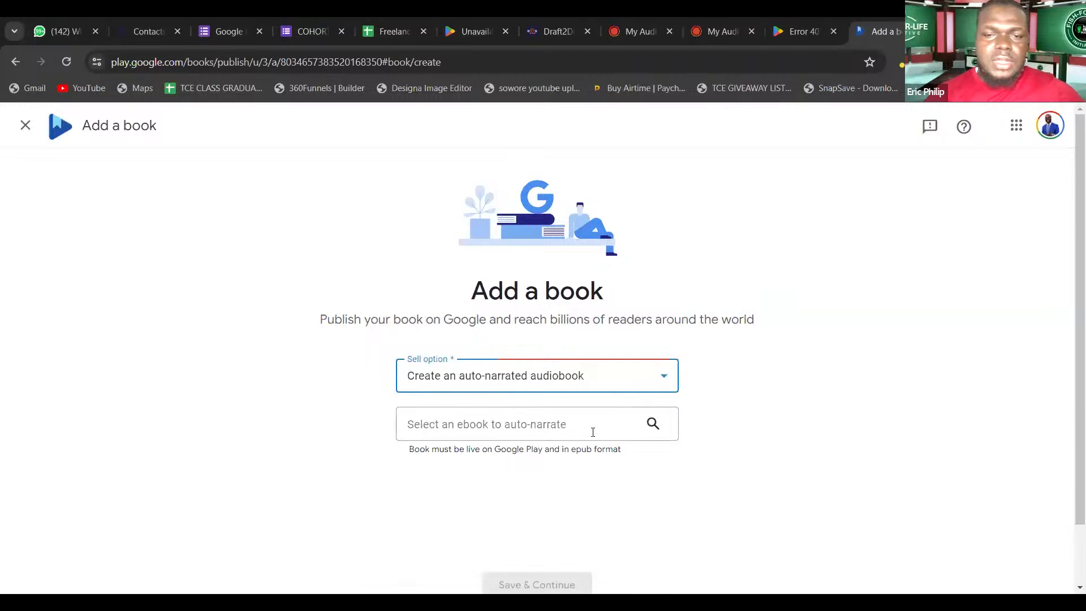
Look through the eligible live EPUB ebooks and select Freelancing Income Genesis as the ebook to auto-narrate.
click(566, 423)
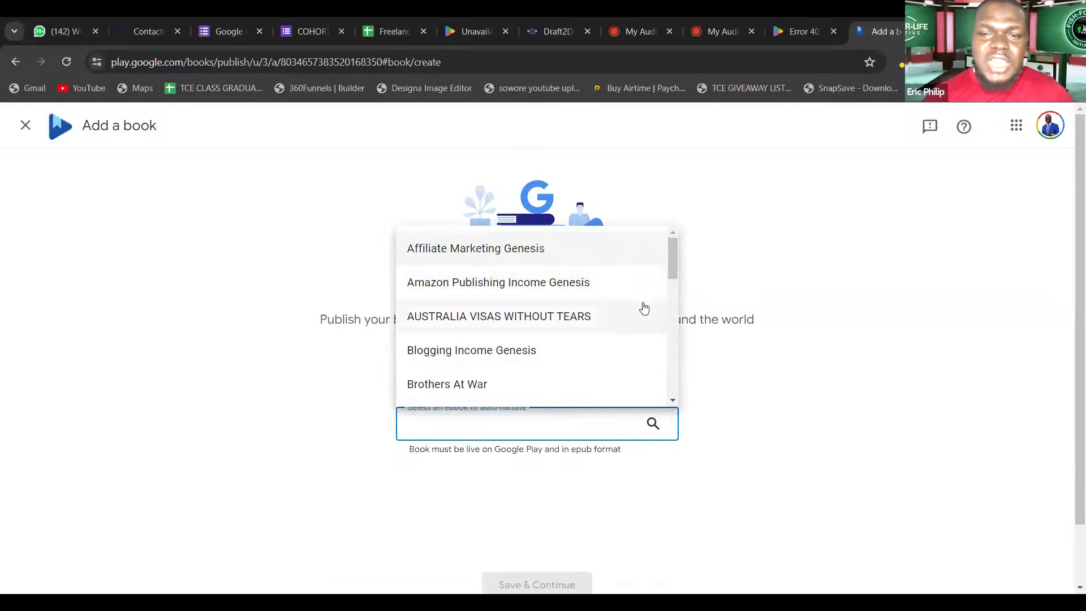
scroll(634, 342, down, 3)
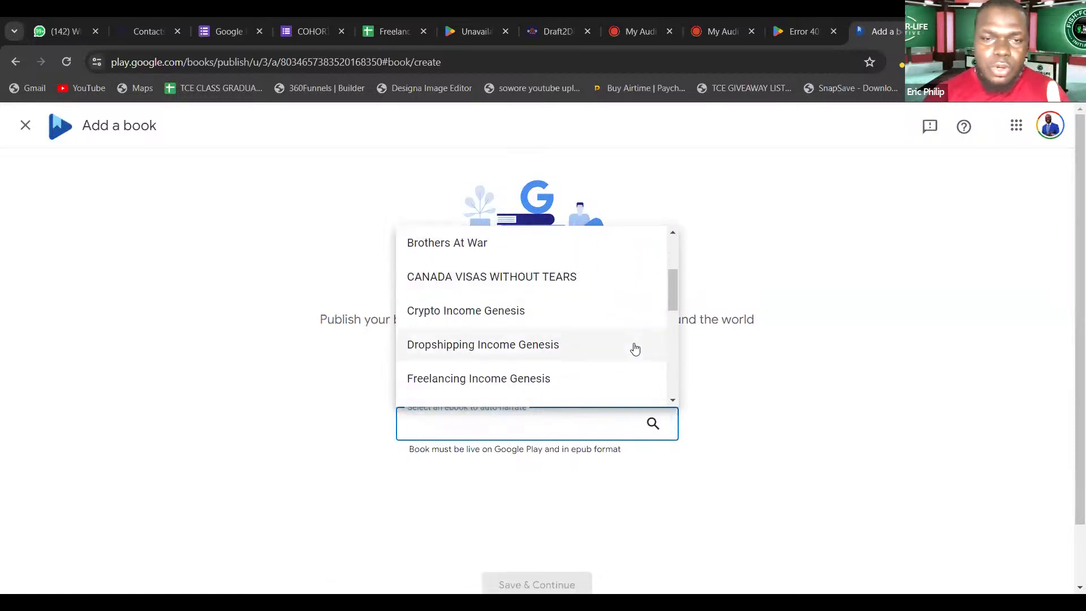
scroll(635, 348, up, 3)
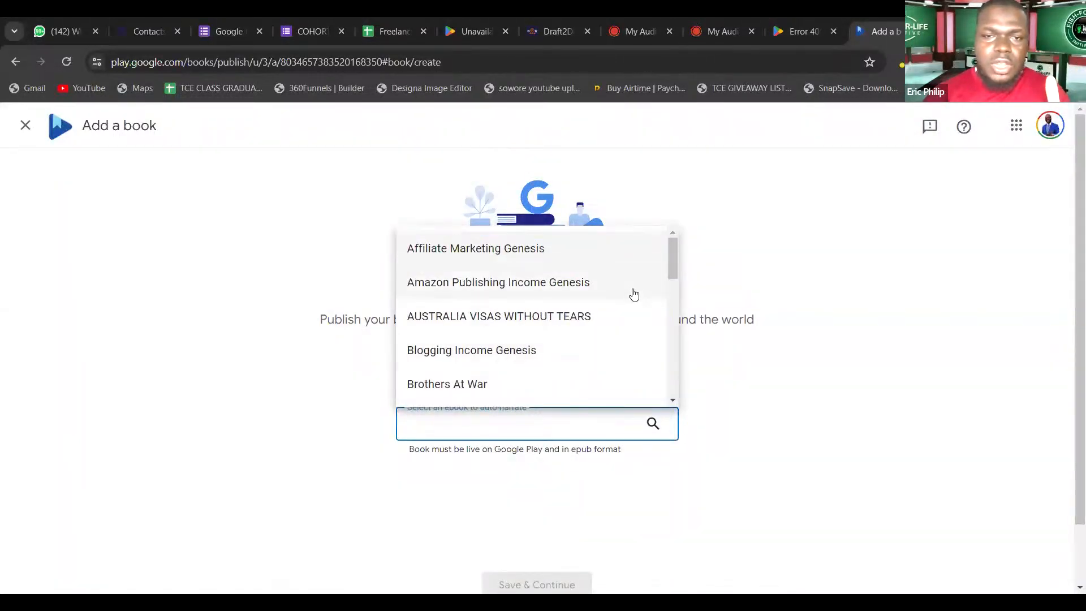
scroll(633, 292, down, 3)
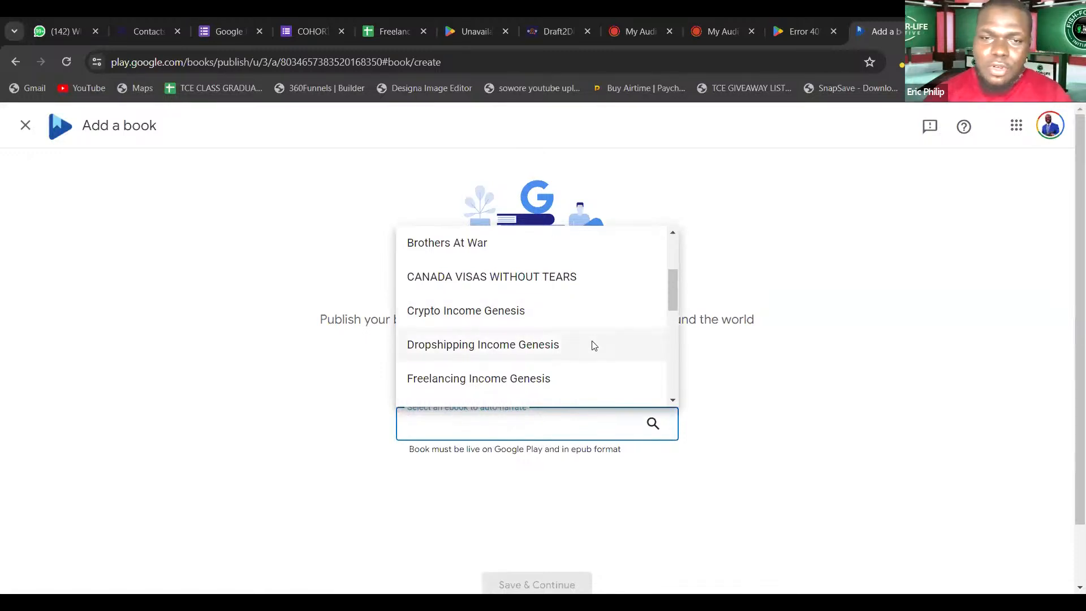
scroll(593, 347, up, 3)
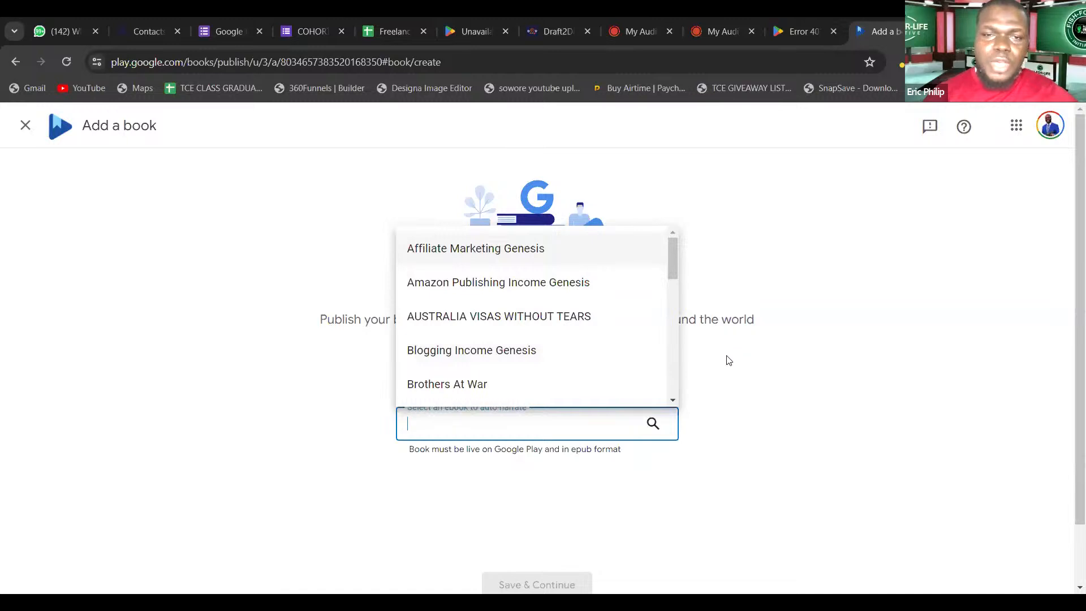
scroll(564, 357, down, 3)
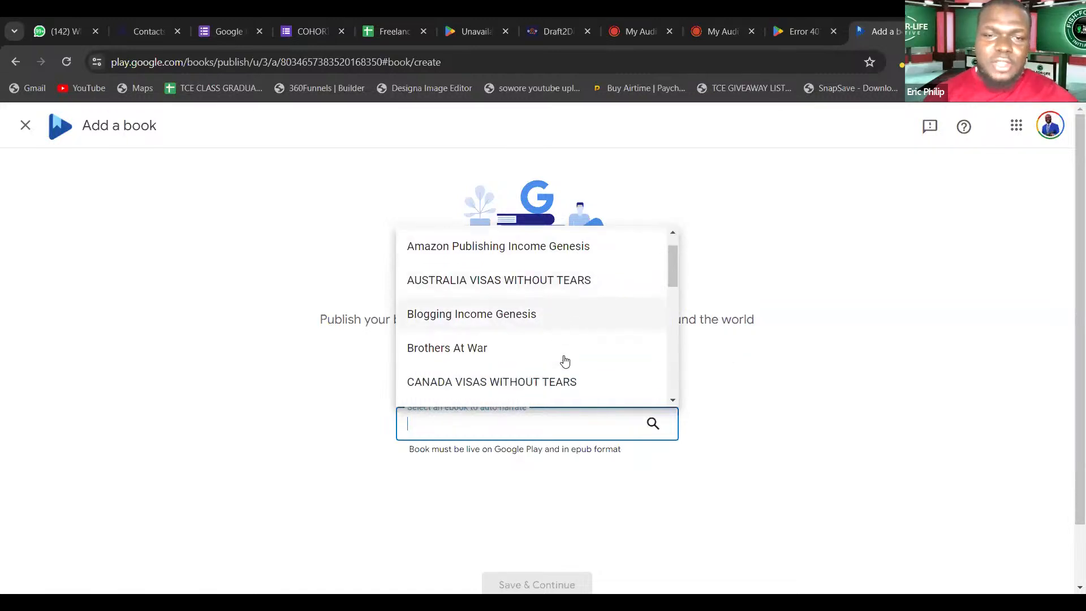
scroll(563, 359, down, 1)
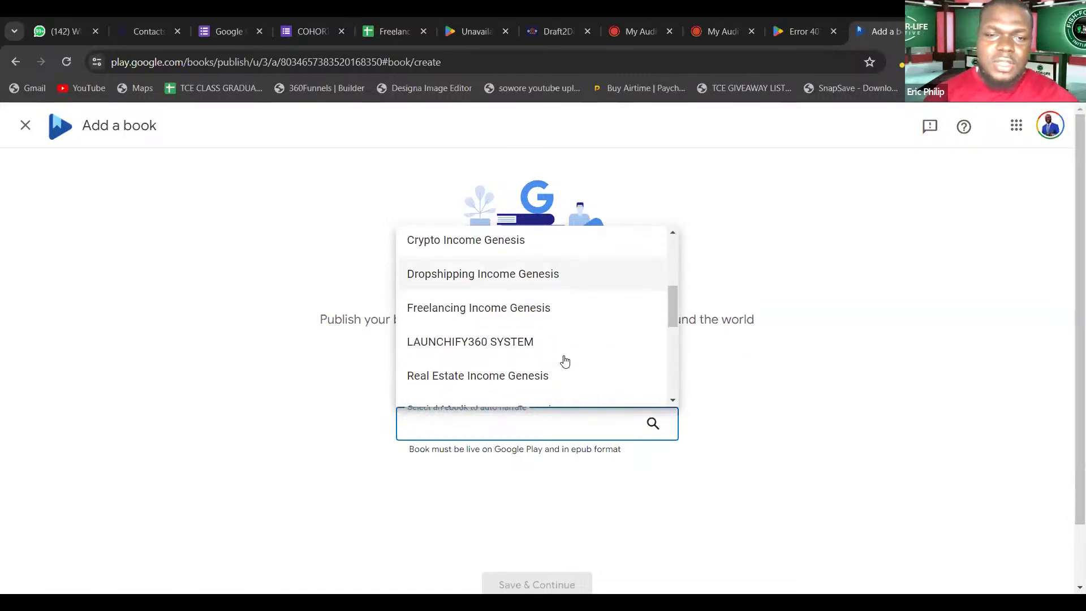
click(557, 318)
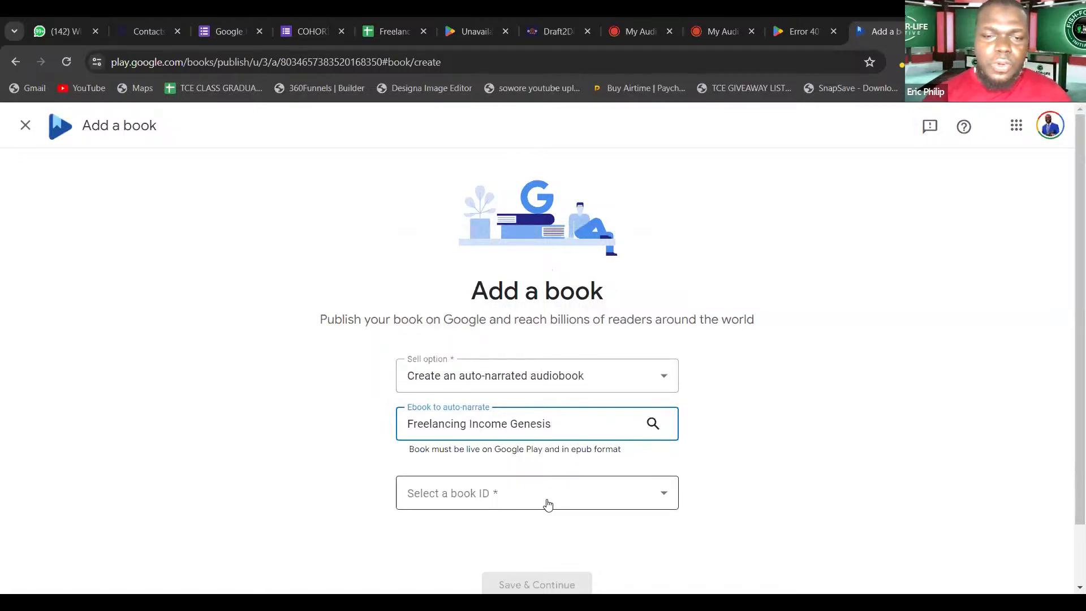
Try the ISBN or EAN book ID option, switch to Get a Google book ID (GGKEY), and close the form without saving.
click(661, 497)
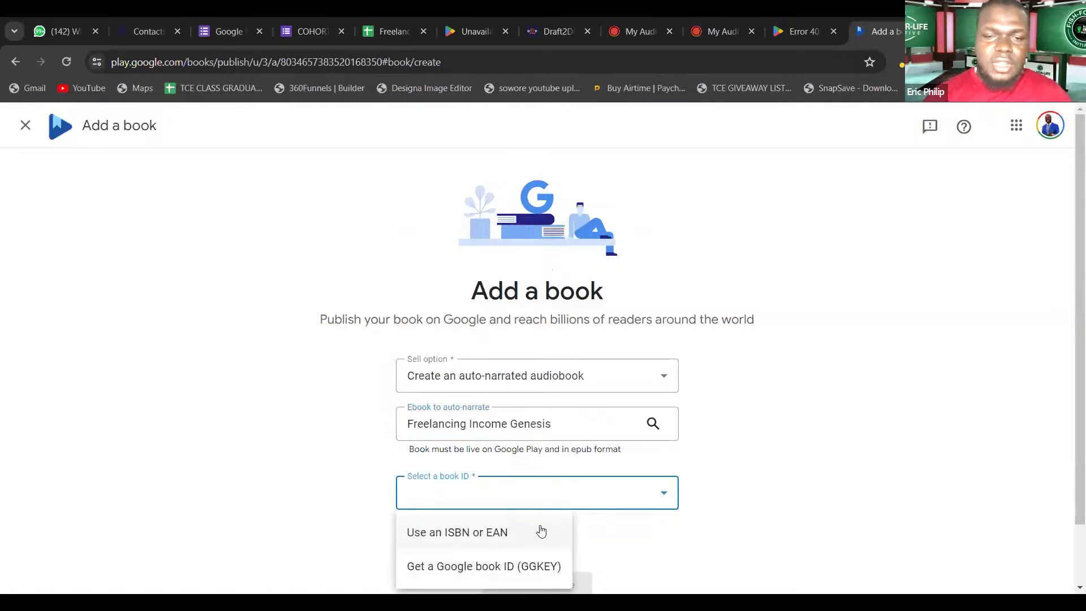
scroll(761, 450, down, 2)
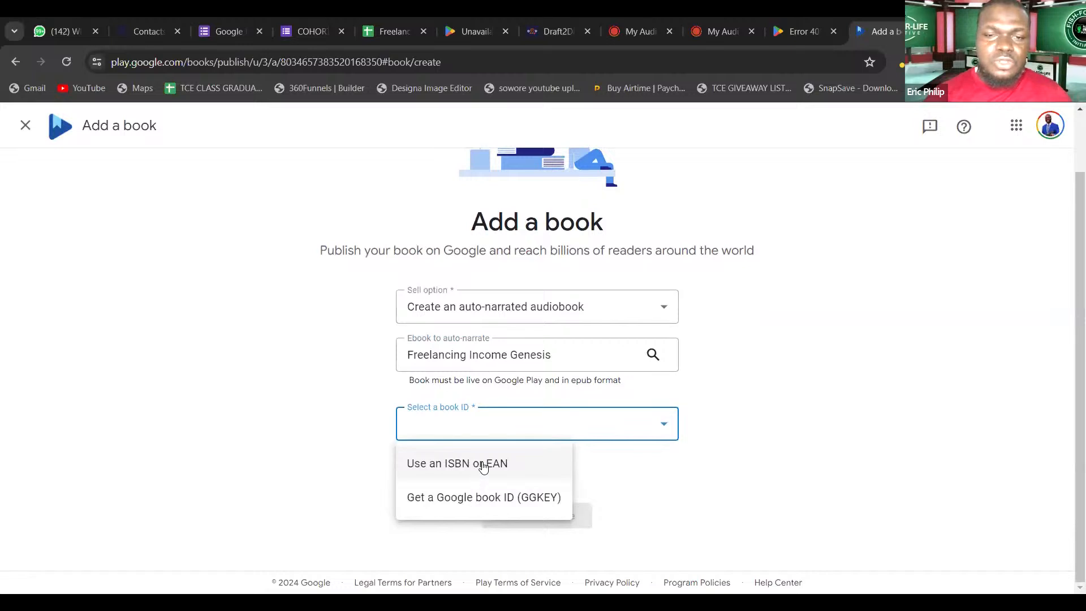
click(484, 464)
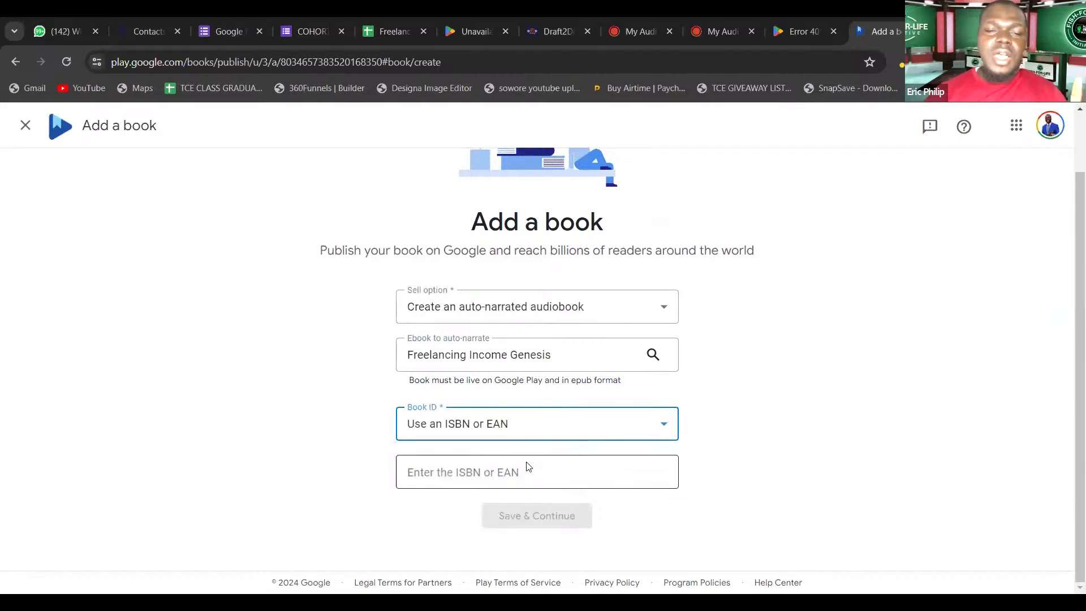
click(552, 433)
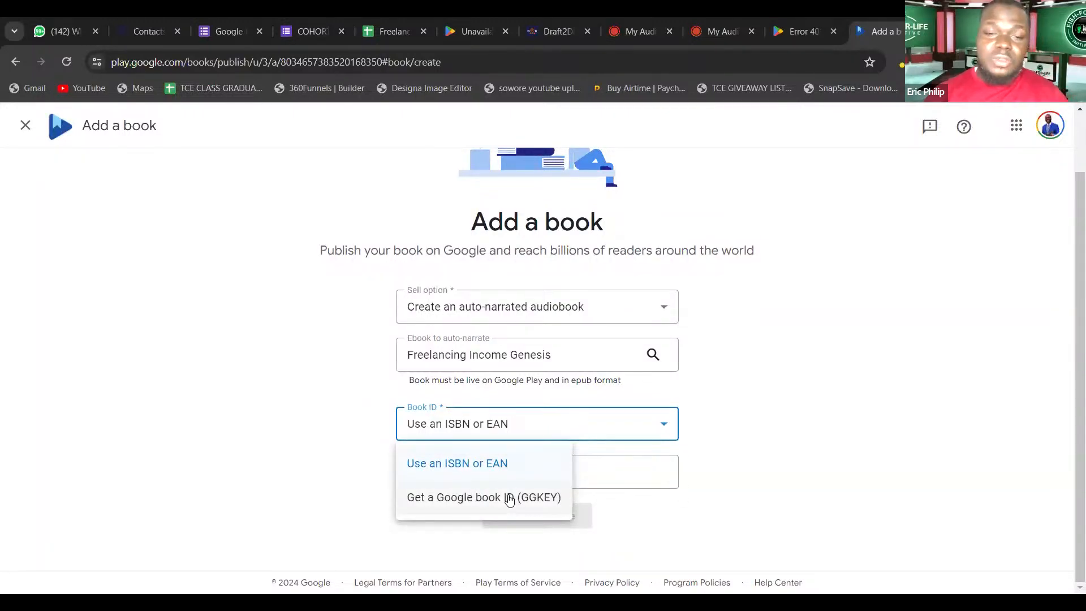
click(510, 498)
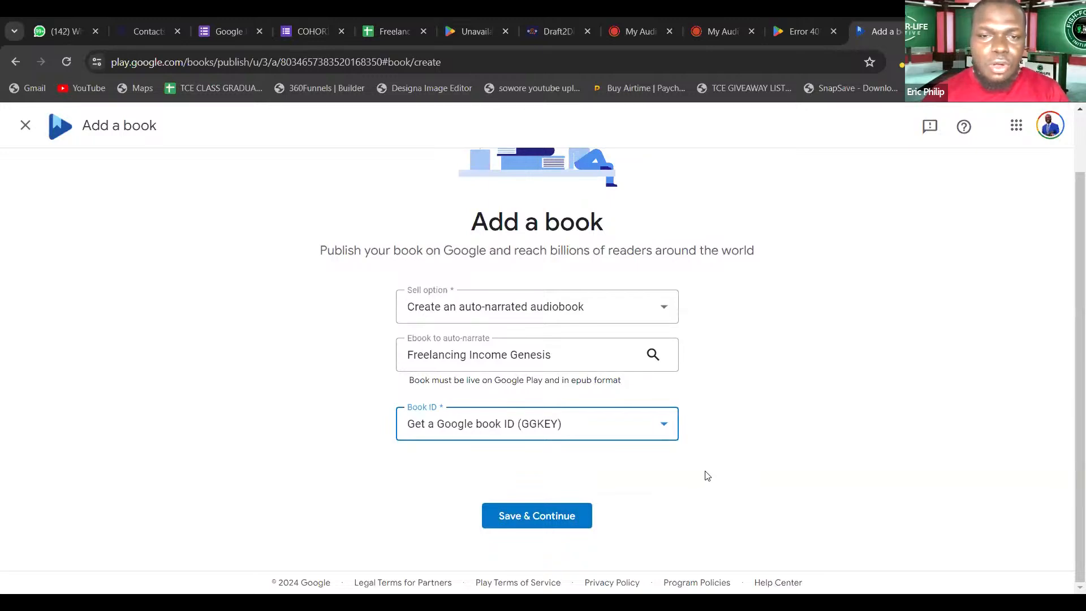
click(26, 125)
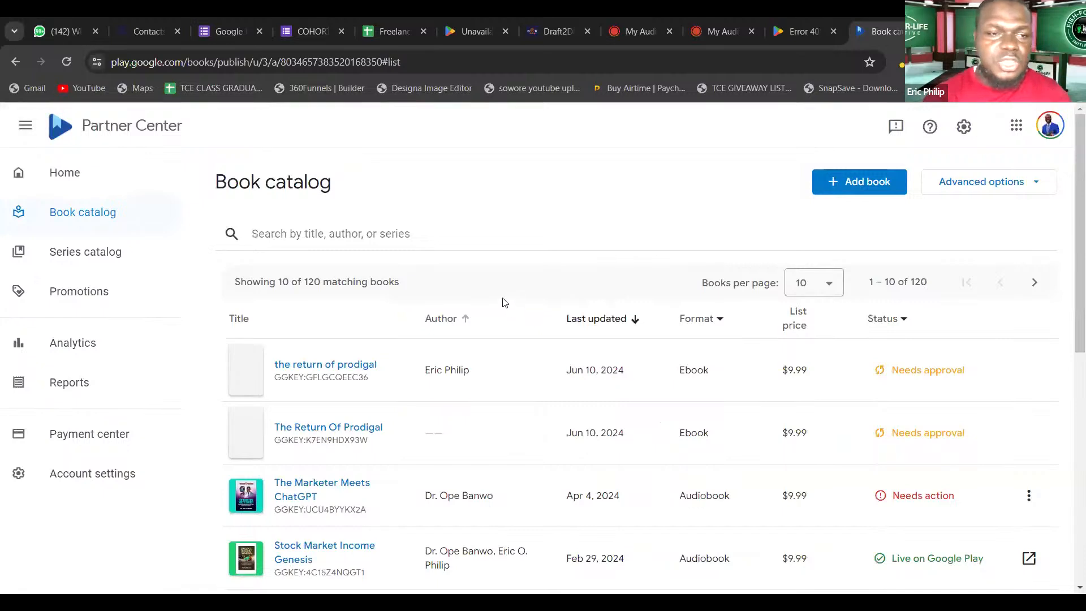
Return to the book catalog and add another book with the sell option Create an auto-narrated audiobook.
click(82, 184)
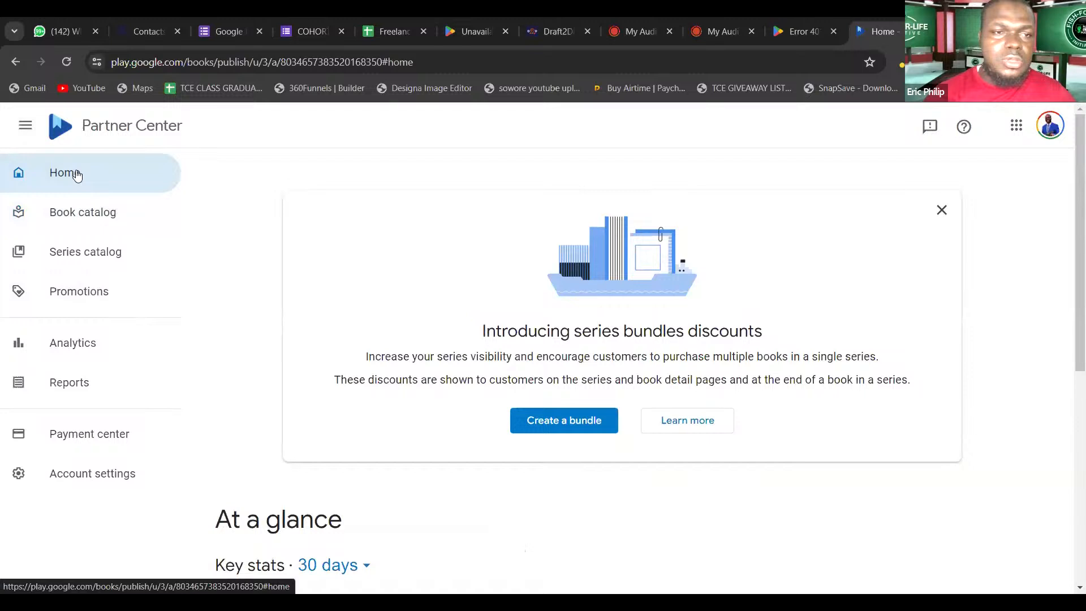
click(79, 212)
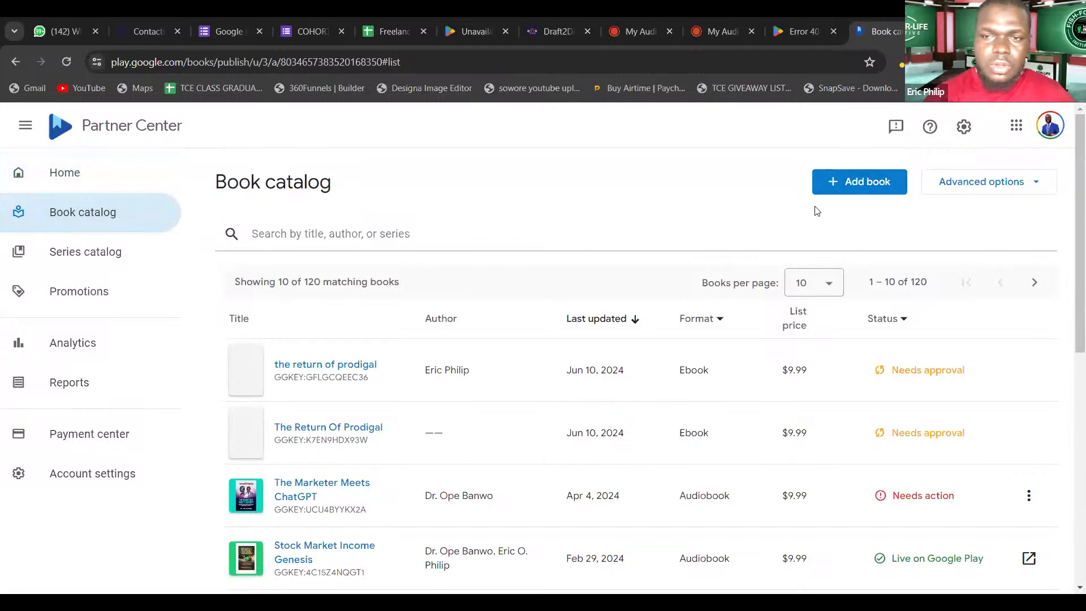
click(816, 190)
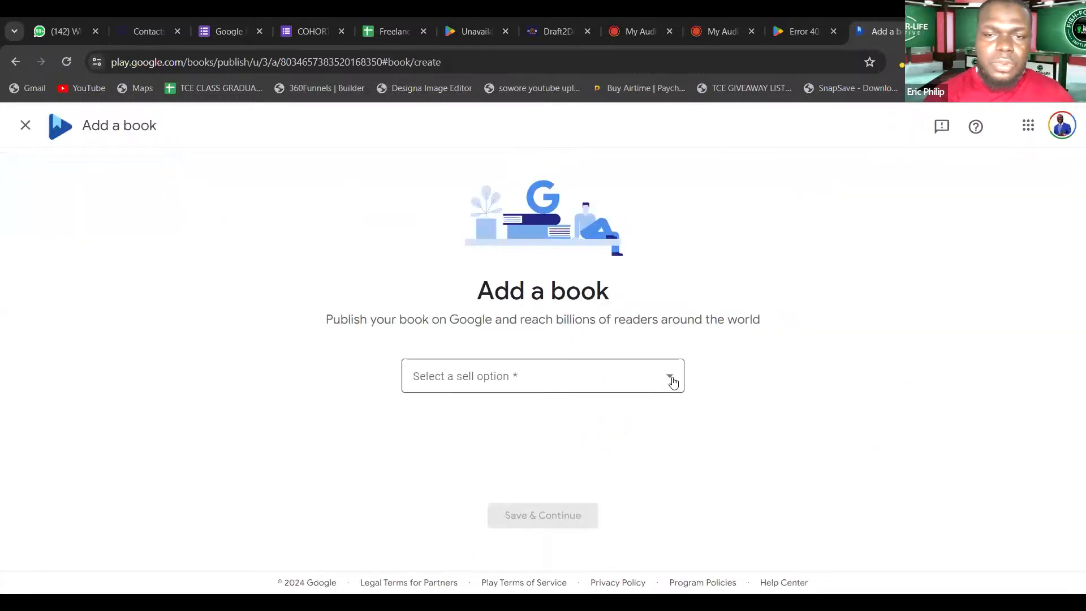
click(674, 380)
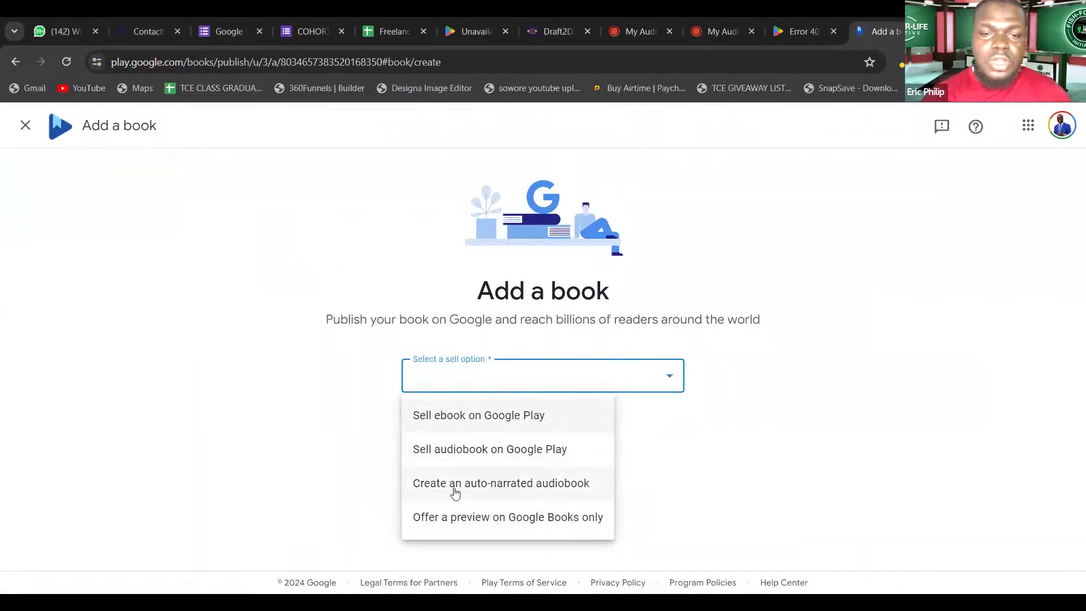
click(493, 488)
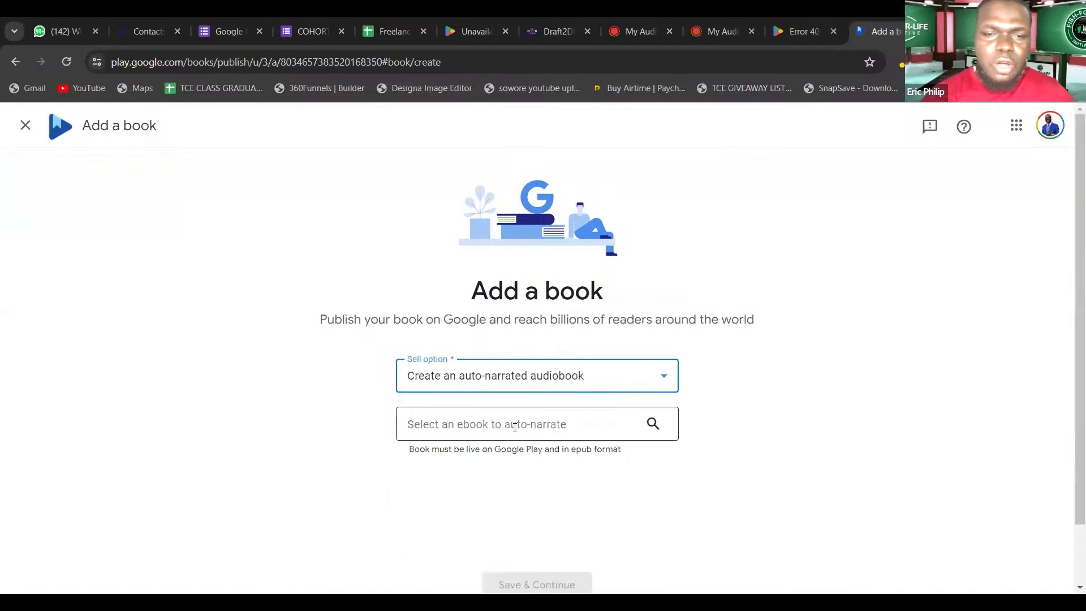
Select Blogging Income Genesis as the ebook to auto-narrate.
click(441, 433)
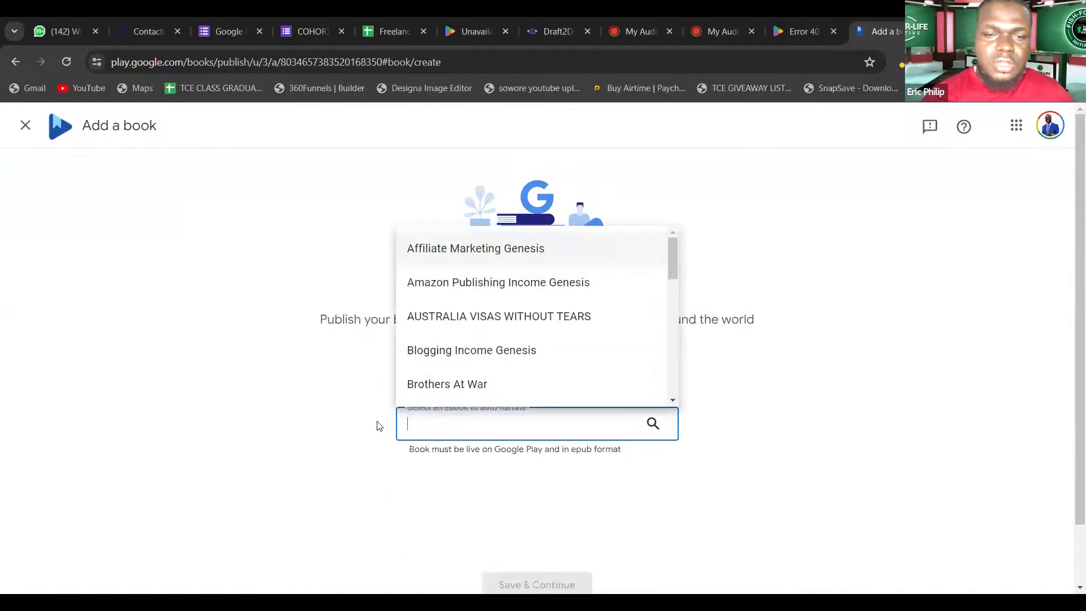
click(488, 424)
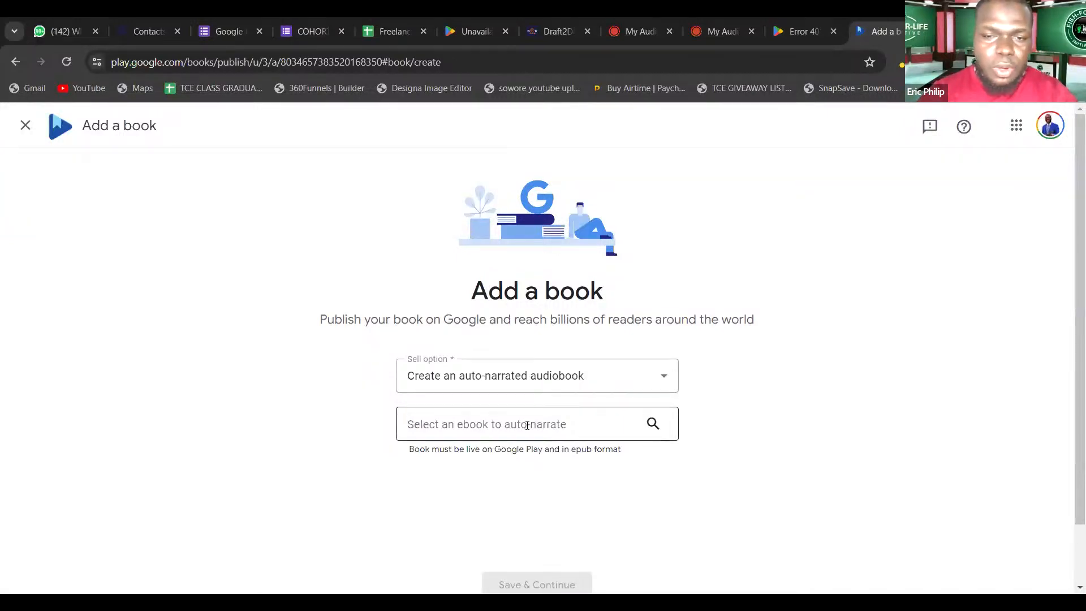
click(534, 413)
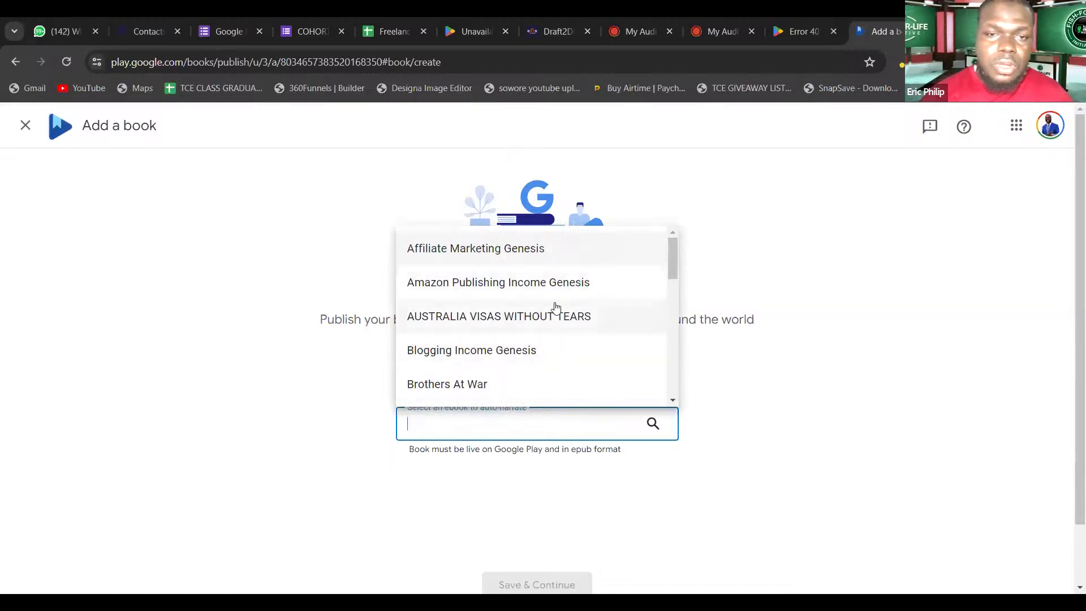
click(521, 352)
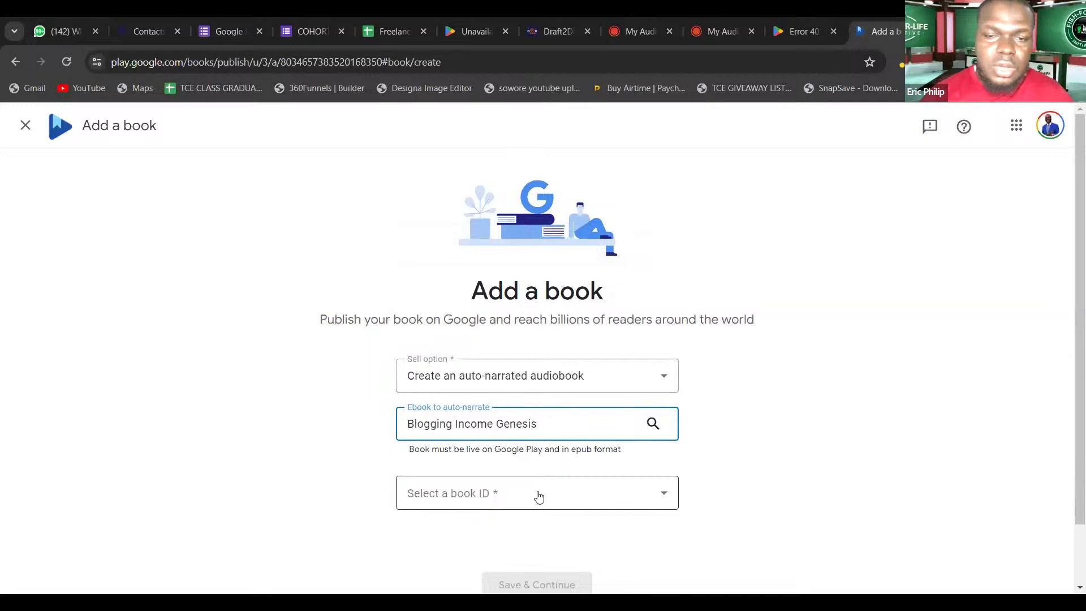
Try to save the new audiobook with Get a Google book ID (GGKEY), decline editing the existing one, and return to the book catalog.
click(664, 496)
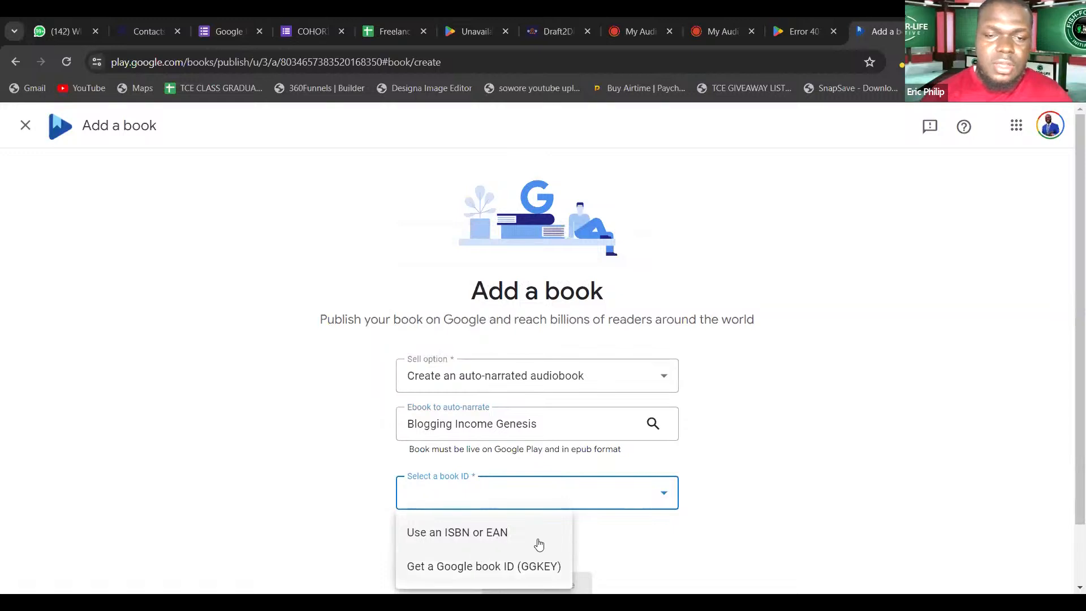
scroll(786, 474, down, 2)
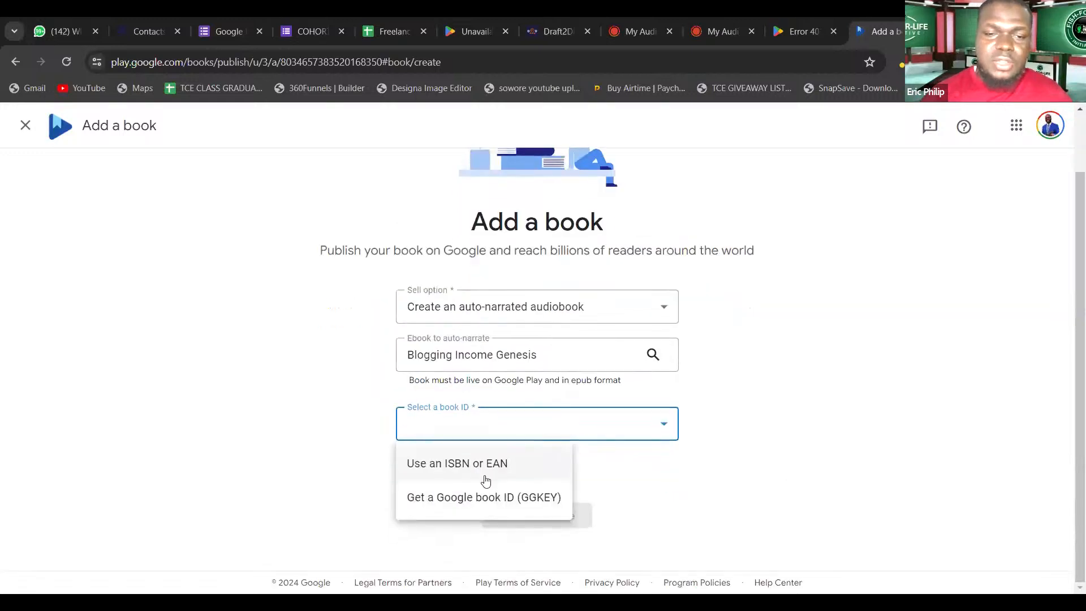
click(524, 463)
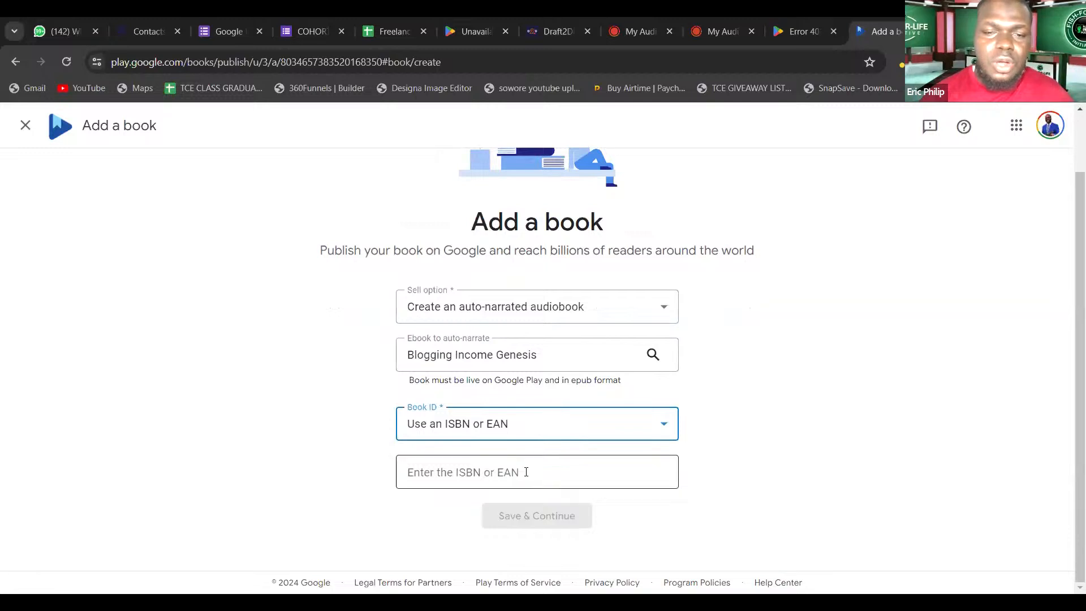
click(611, 432)
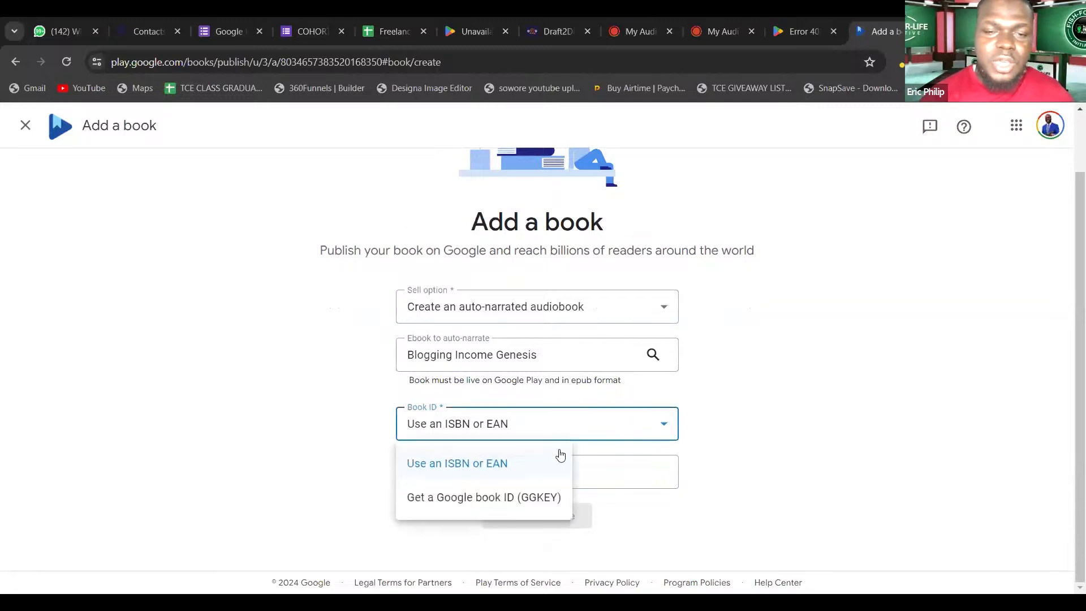
click(517, 501)
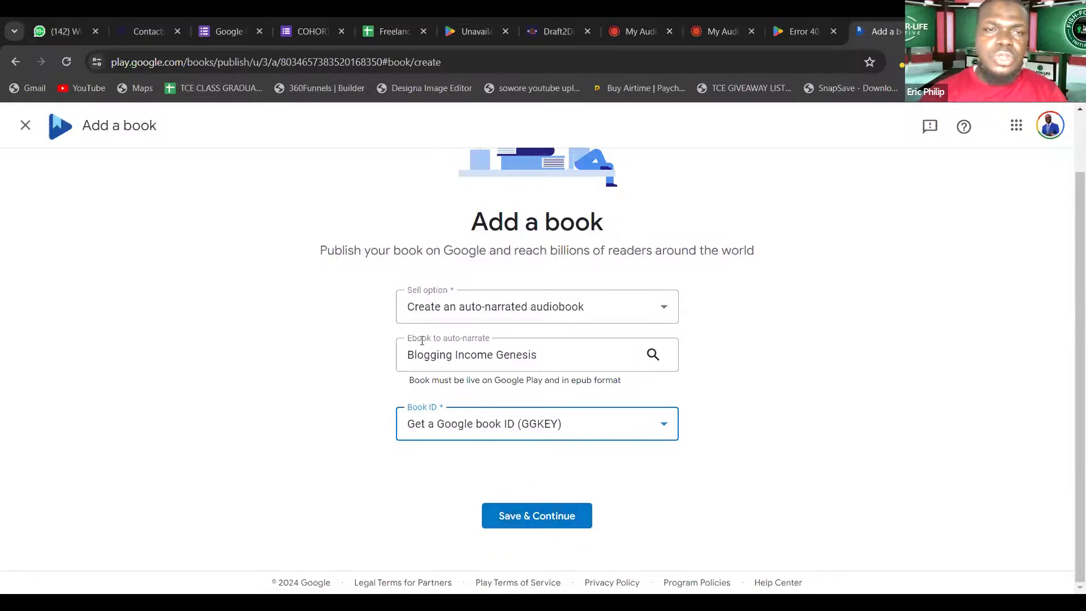
key(alt+Tab)
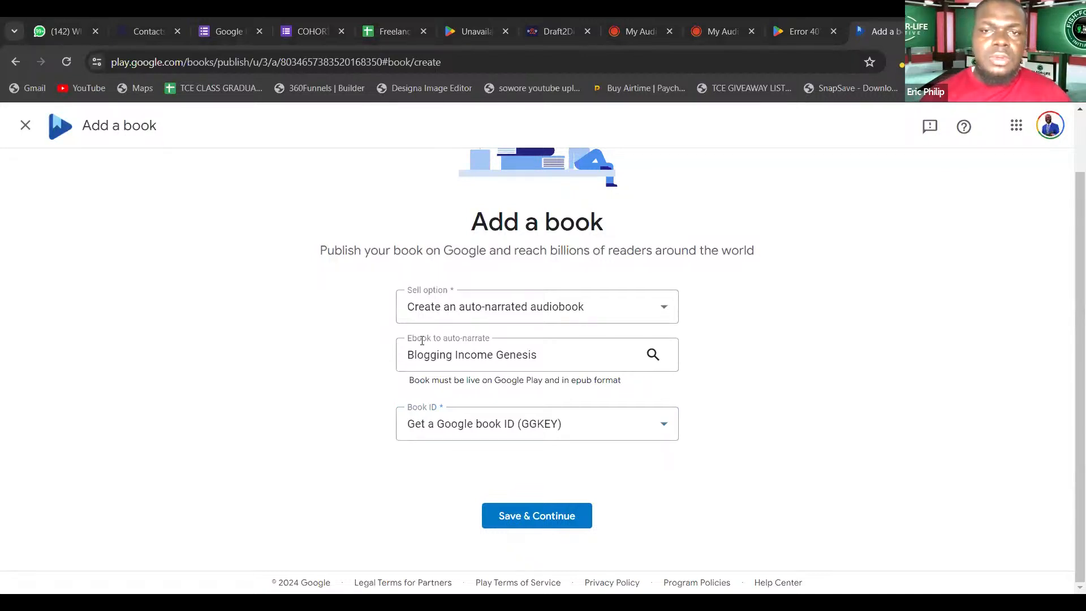
click(531, 515)
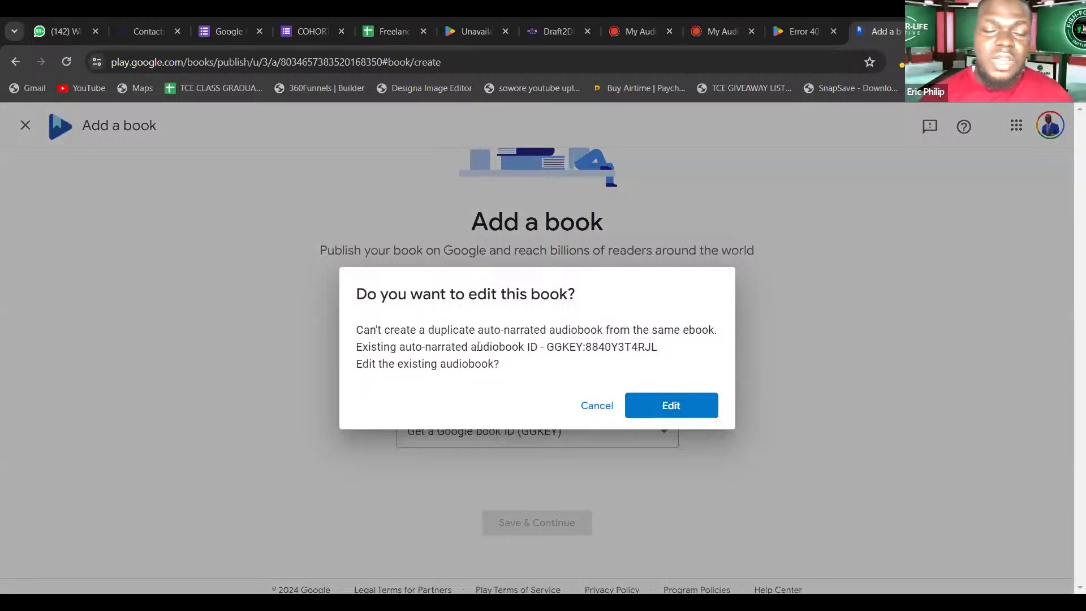
click(581, 408)
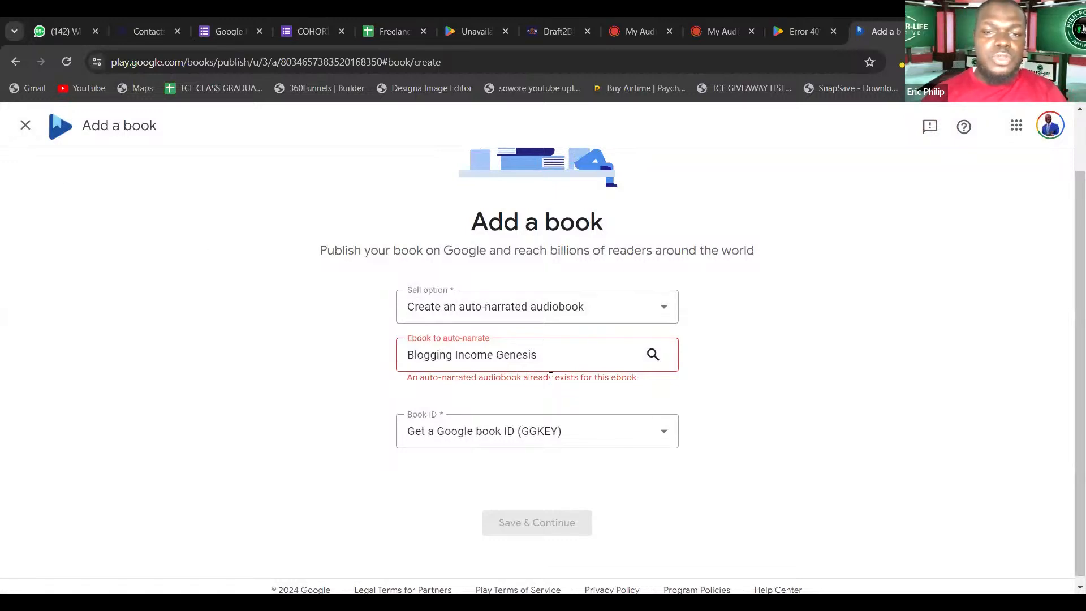
click(16, 130)
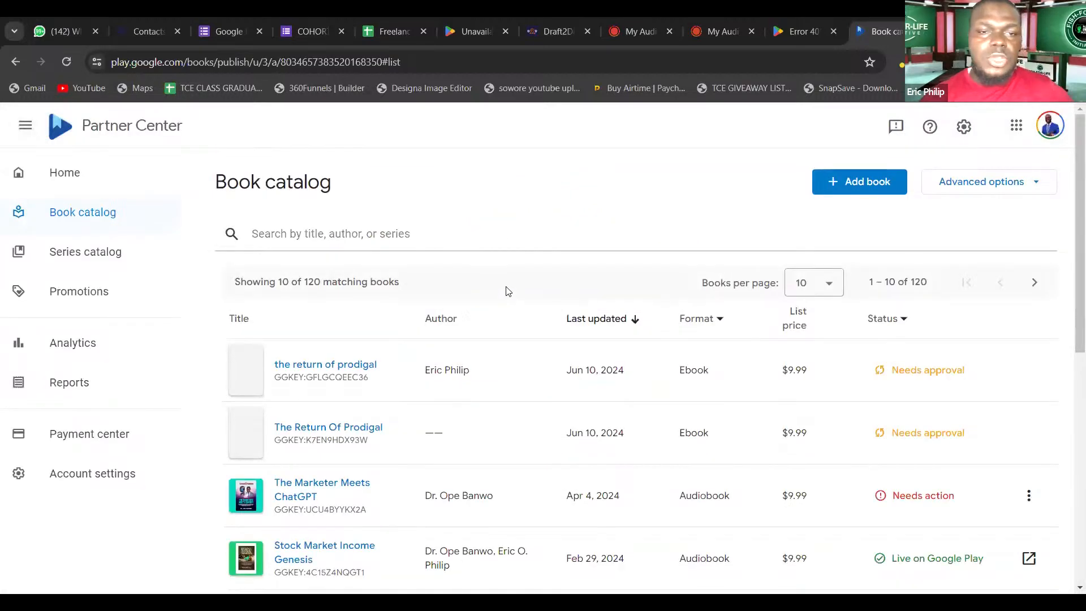
Open the USA Immigration Without Tears audiobook from the catalog and review its book info, from title and description to related books.
scroll(294, 362, down, 4)
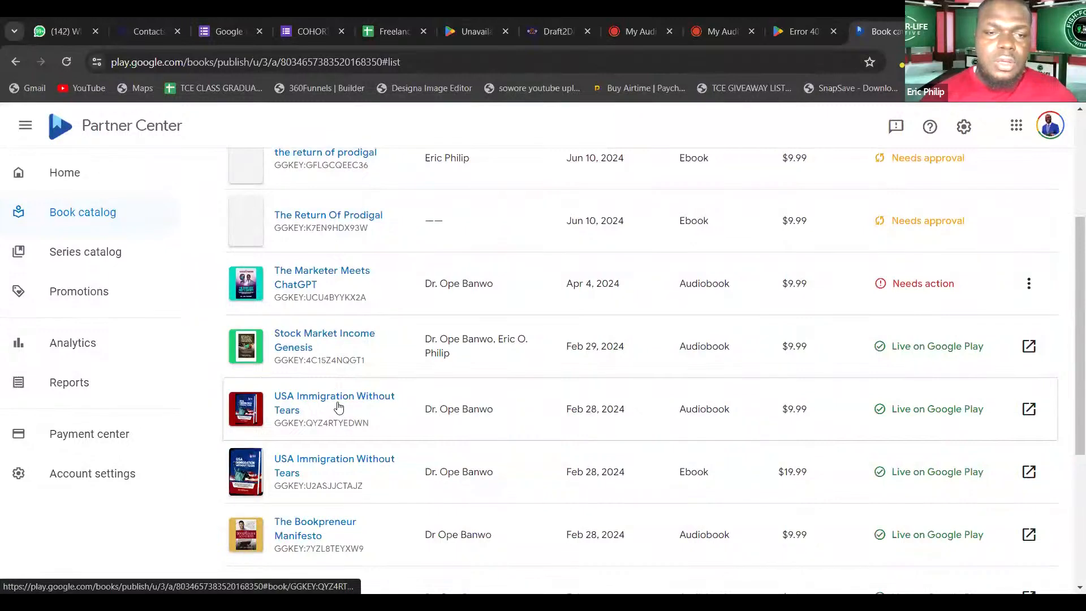
click(335, 403)
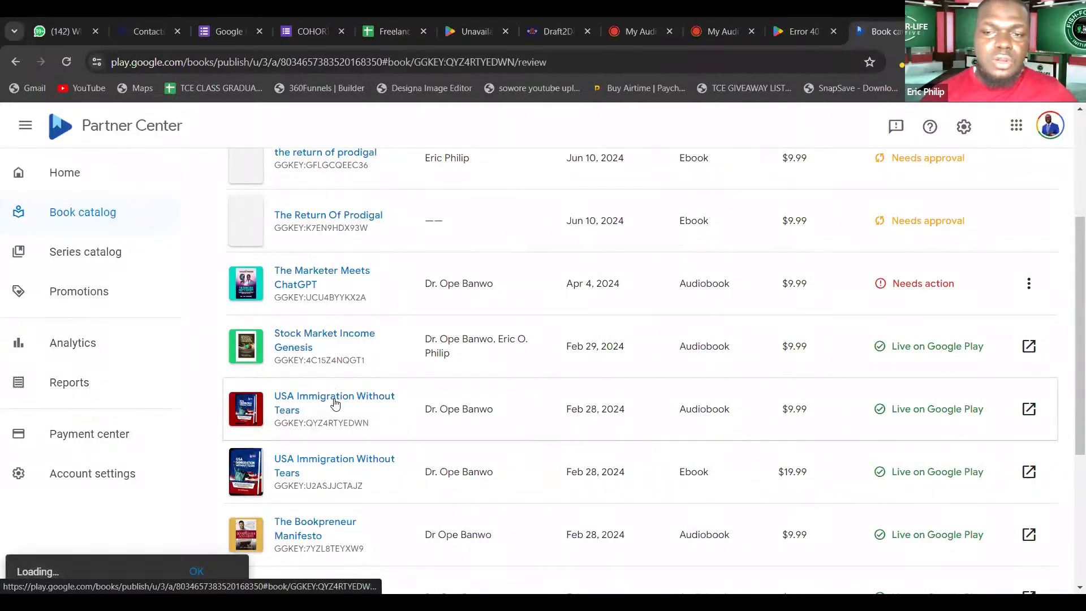
click(69, 408)
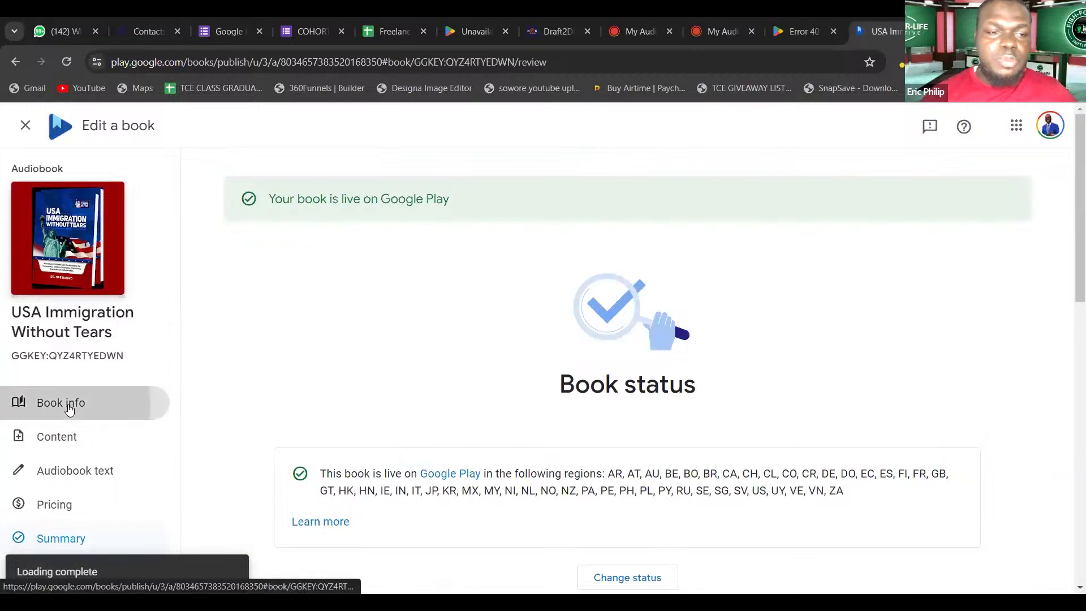
scroll(419, 407, down, 1)
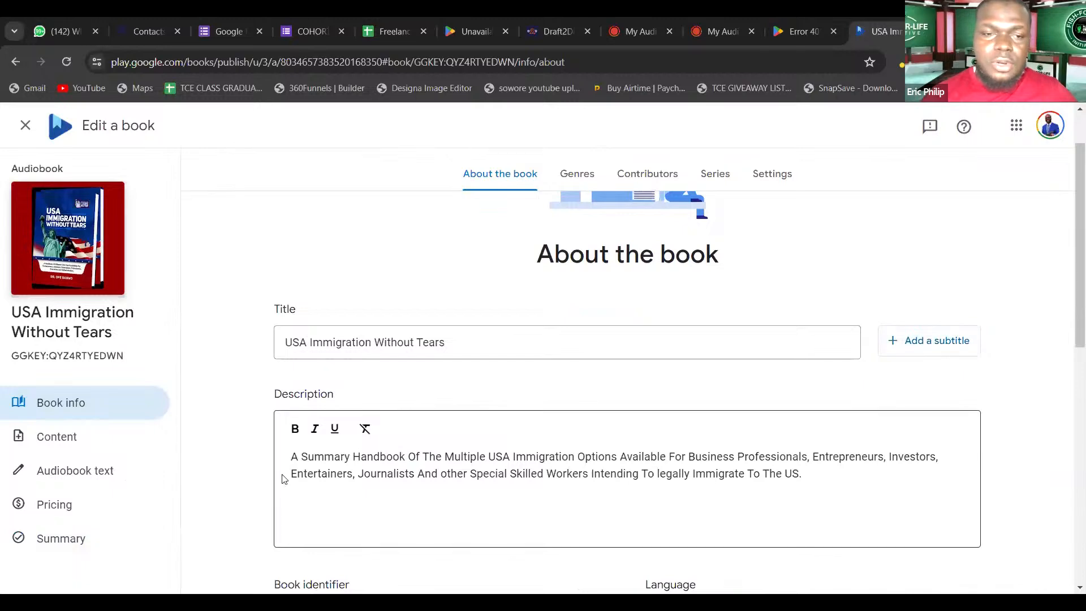
scroll(480, 468, down, 1)
scroll(485, 398, down, 3)
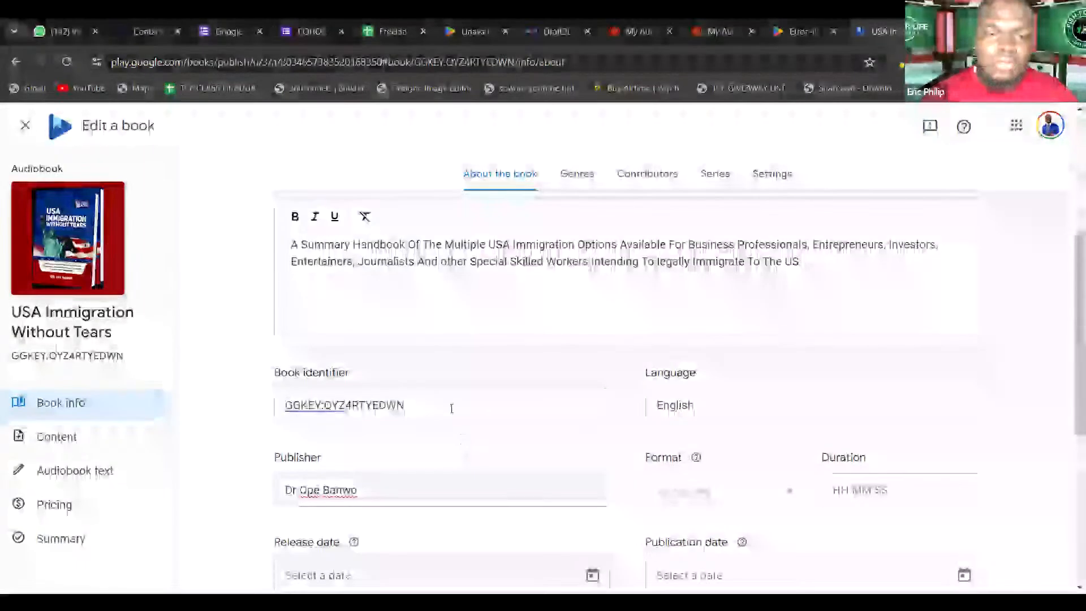
scroll(648, 417, down, 3)
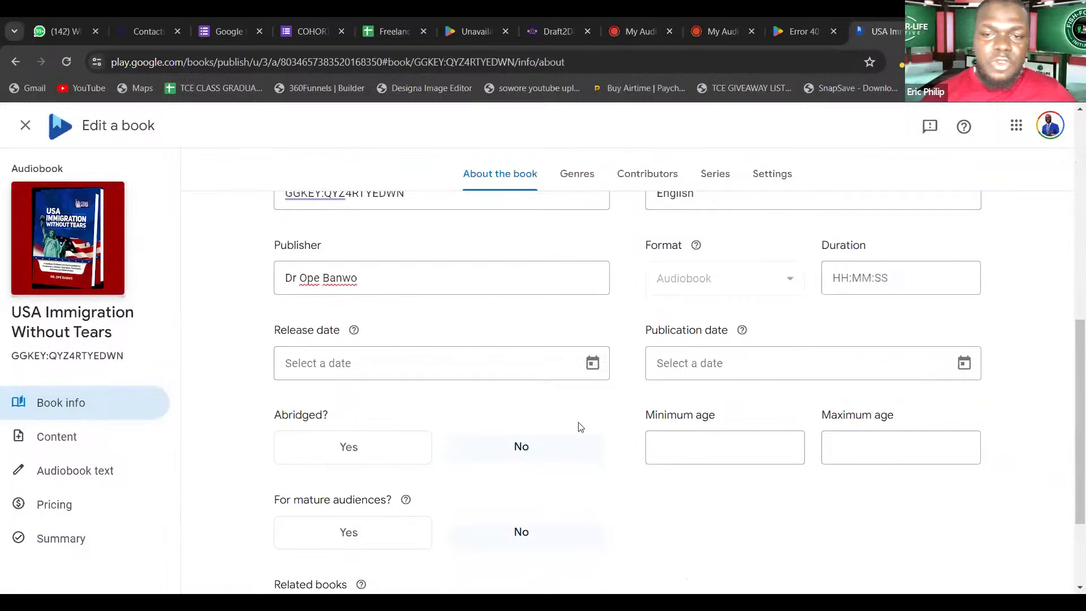
scroll(585, 440, down, 2)
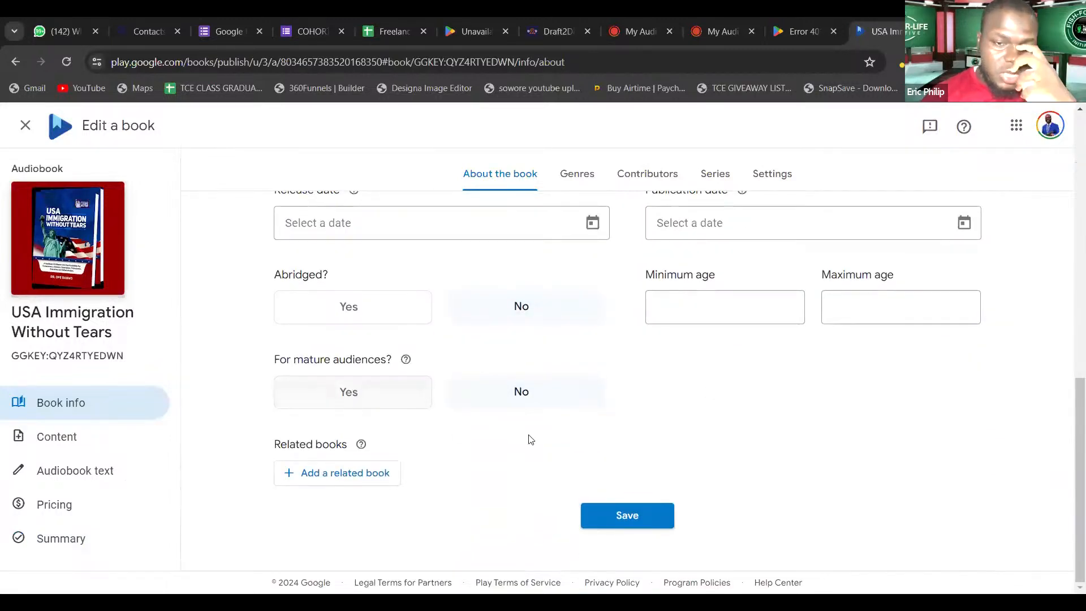
Examine the audiobook's content page, including the upload and download options, audiobook text file, cover file and content reviewers.
click(85, 437)
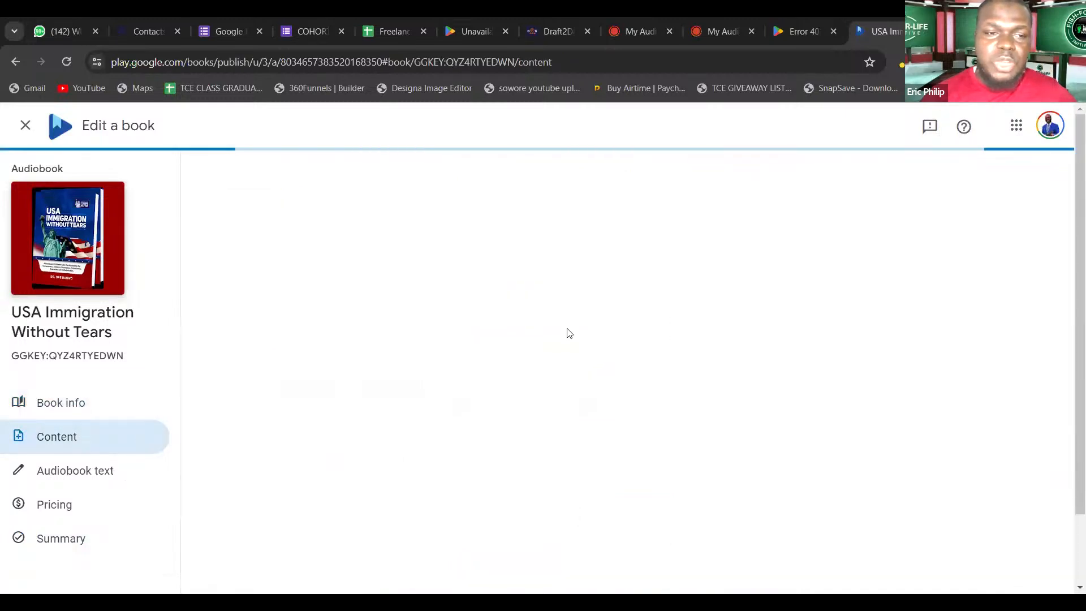
scroll(895, 373, down, 2)
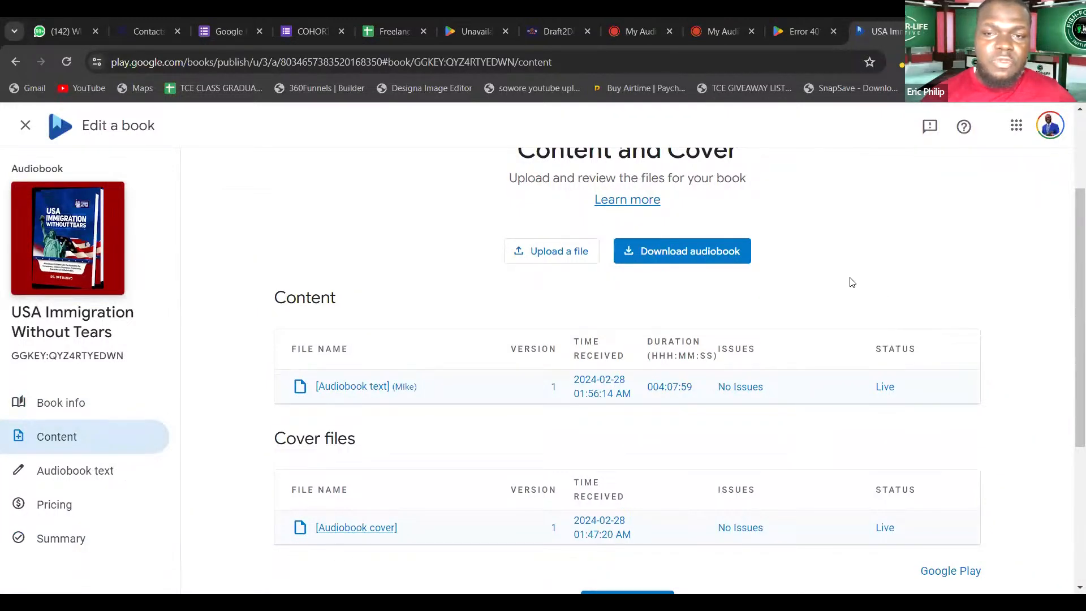
scroll(848, 281, up, 1)
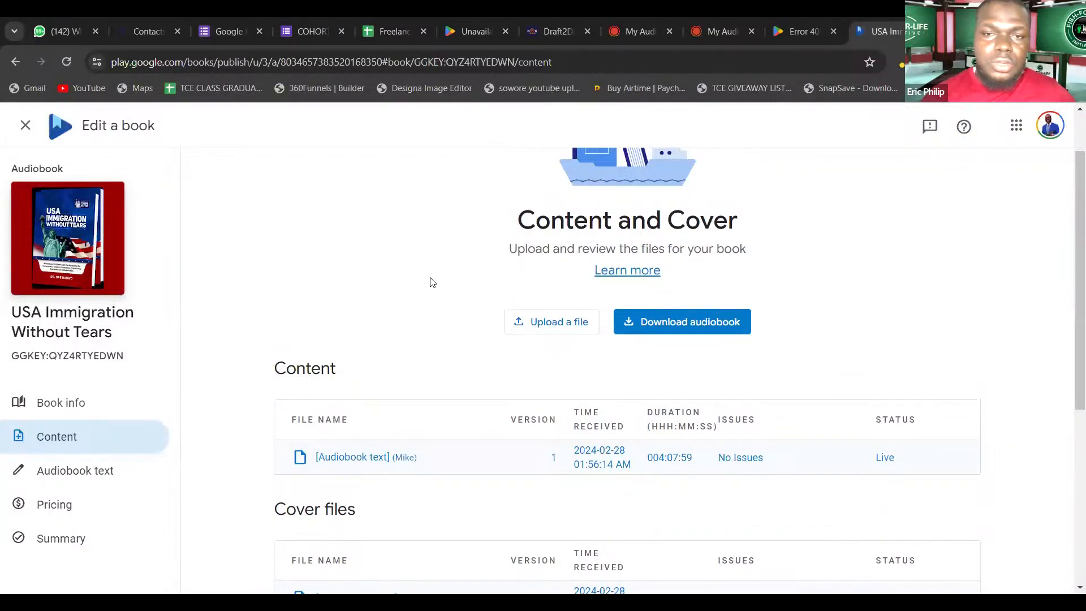
scroll(414, 294, down, 1)
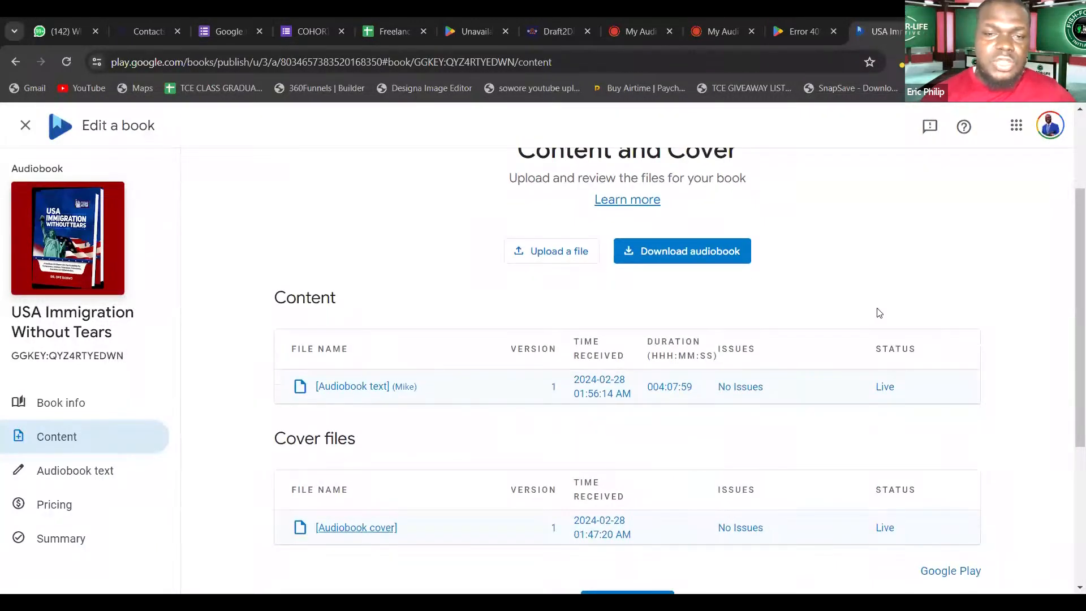
scroll(908, 305, down, 1)
scroll(894, 305, up, 2)
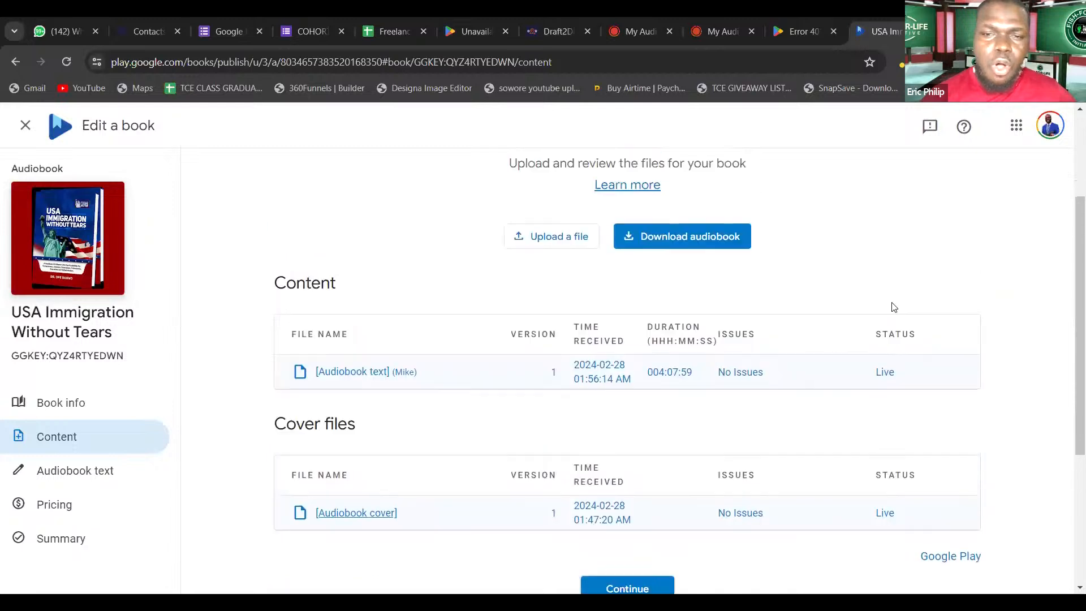
scroll(883, 315, down, 1)
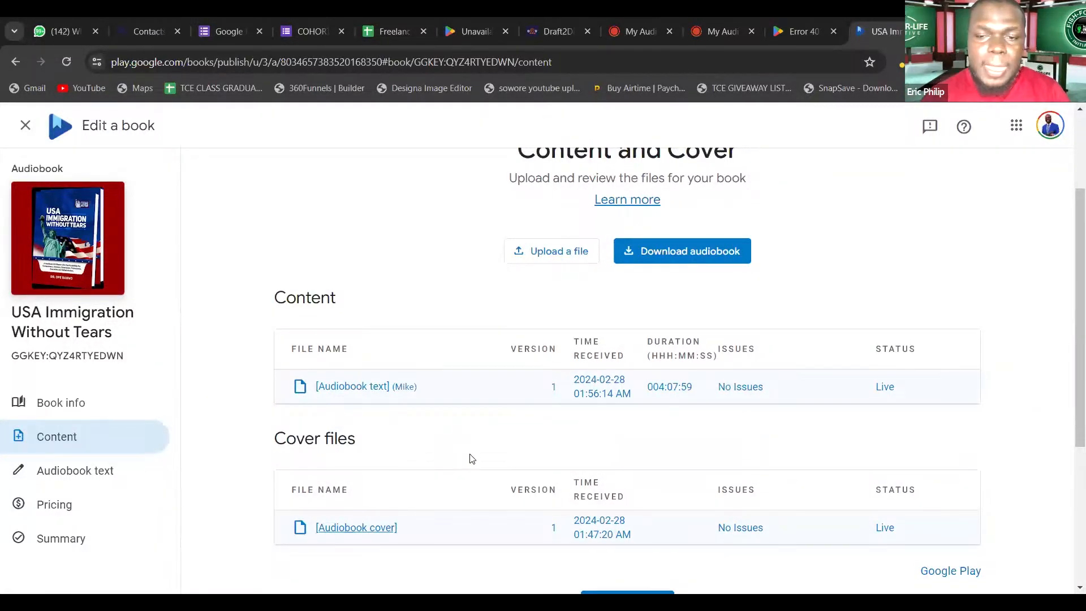
scroll(481, 456, down, 3)
scroll(468, 382, up, 1)
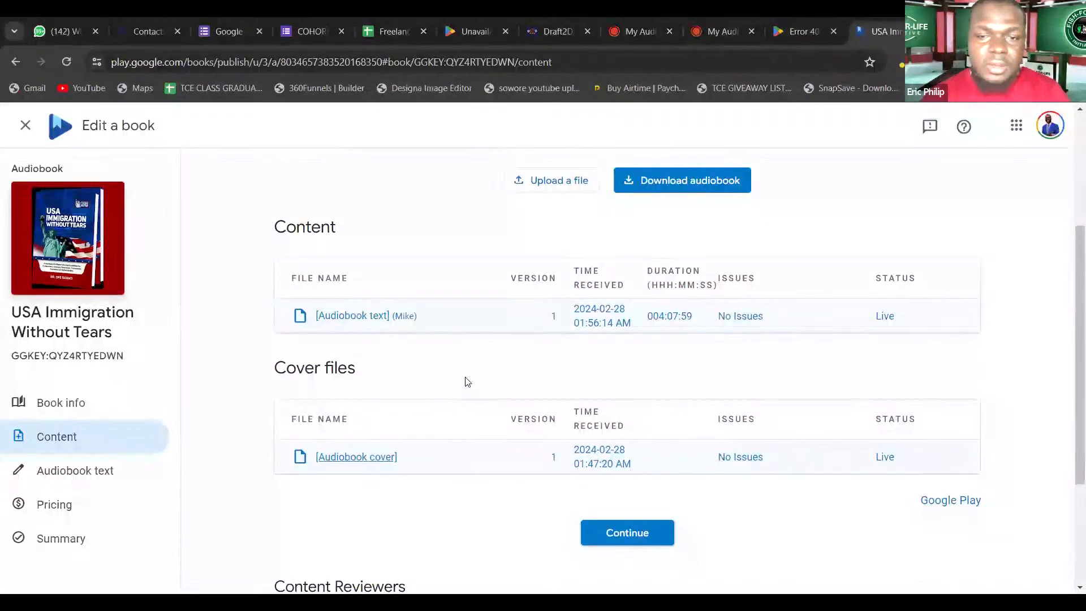
scroll(469, 384, up, 2)
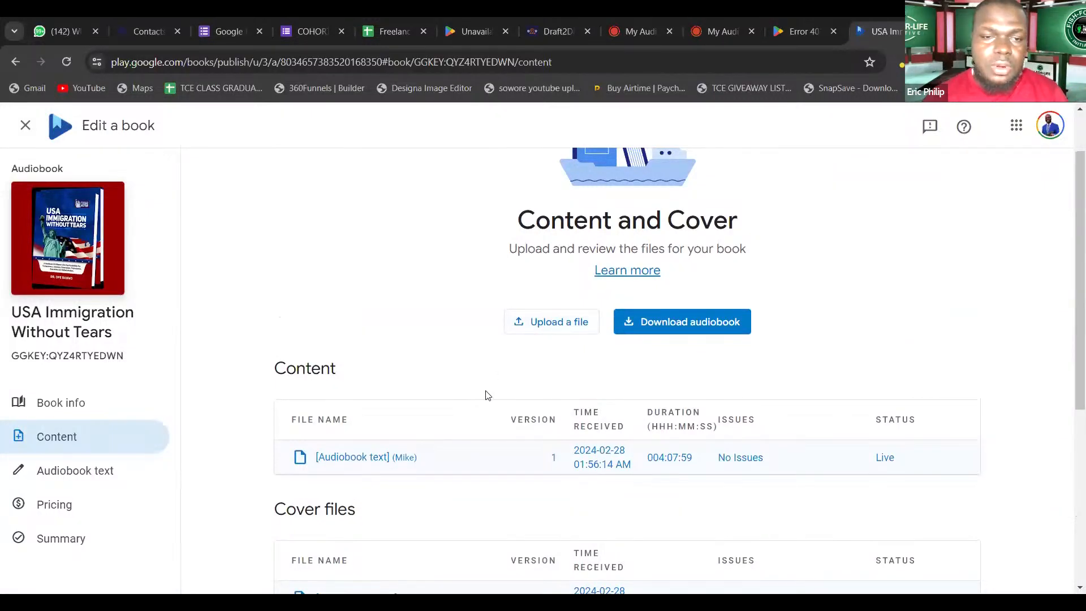
scroll(486, 391, down, 4)
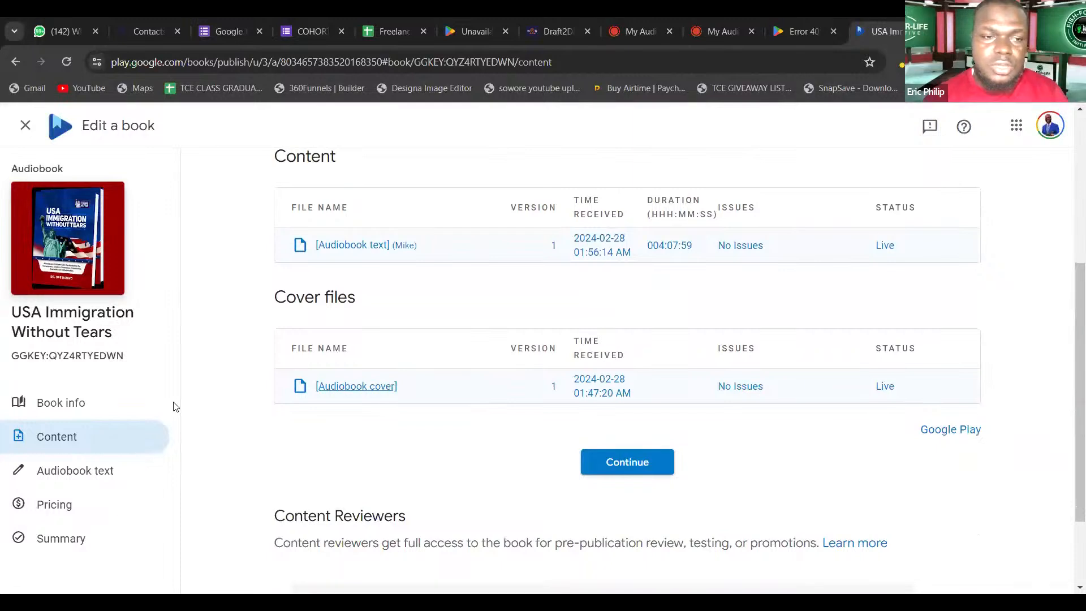
scroll(368, 419, up, 4)
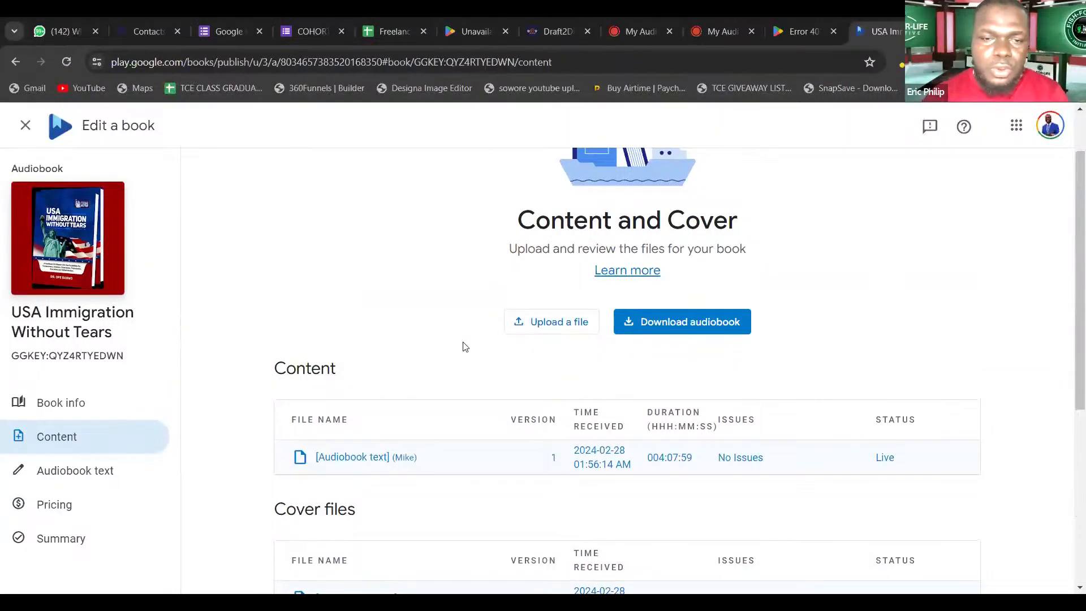
scroll(462, 351, down, 1)
scroll(462, 351, down, 4)
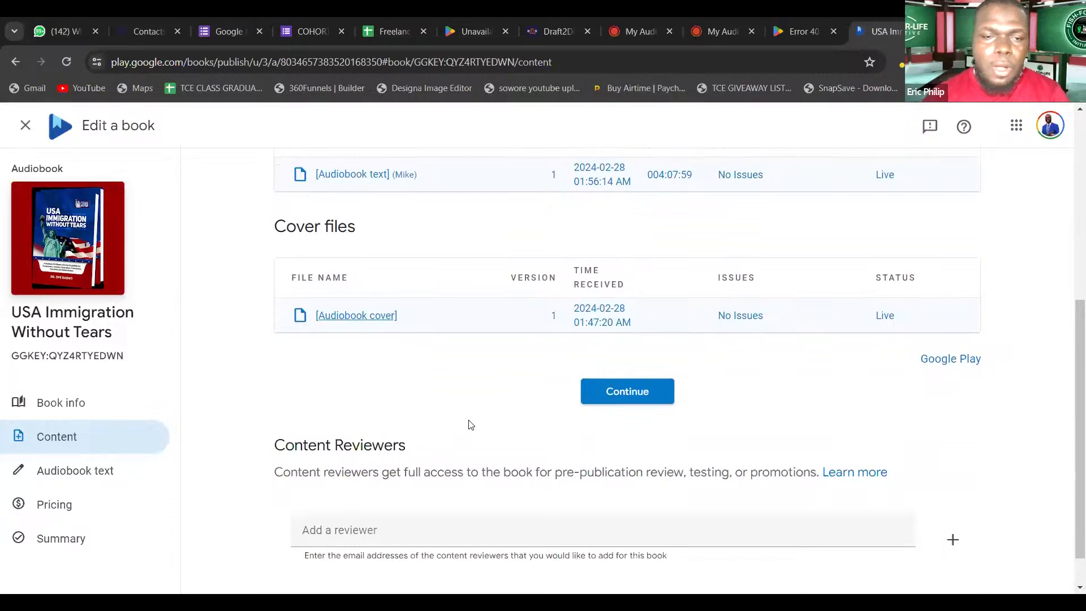
scroll(468, 425, down, 1)
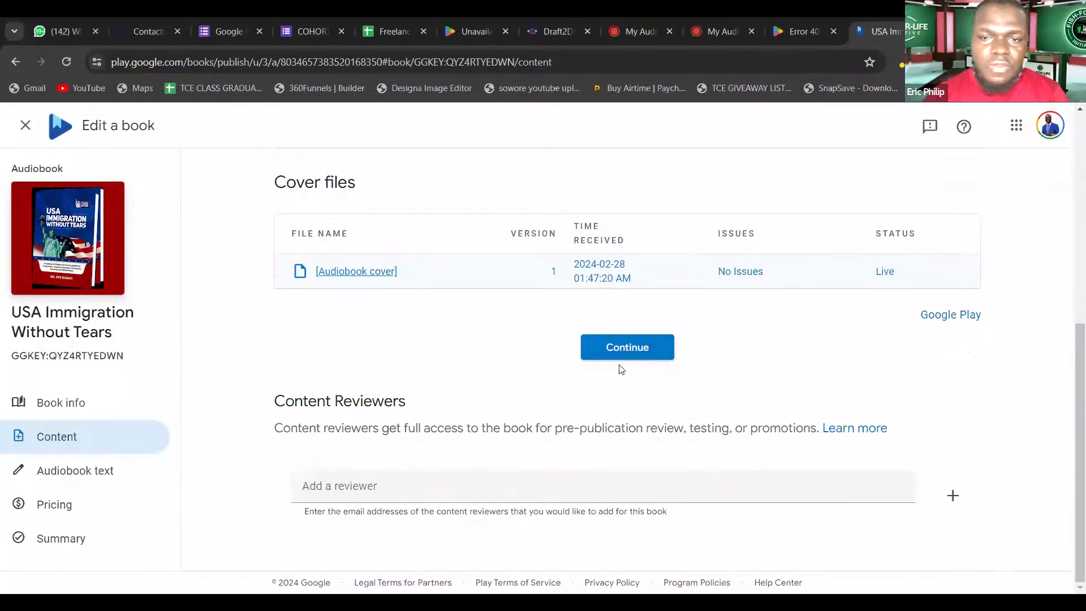
scroll(482, 331, up, 5)
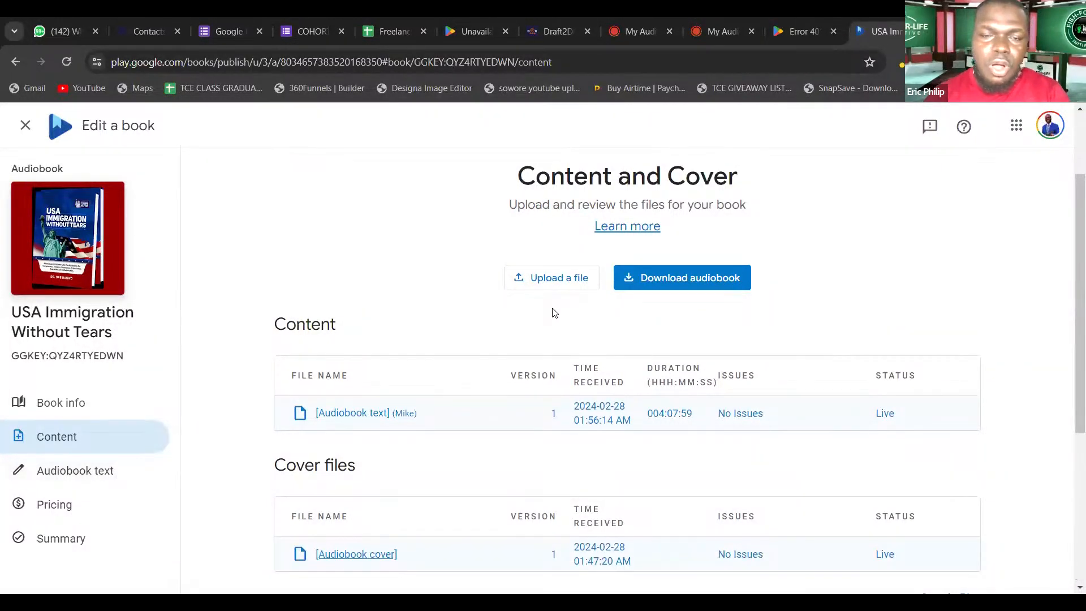
Open the audiobook text editor, dismiss the editing notice, and browse the sections to view Section 1: Non-immigrant Business Visas.
click(93, 474)
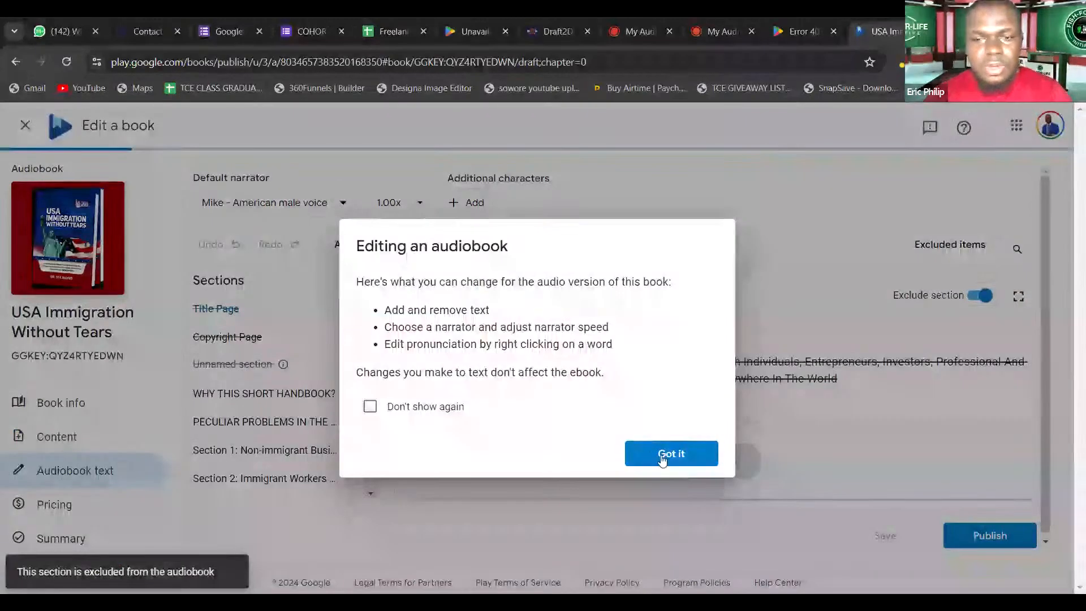
click(663, 462)
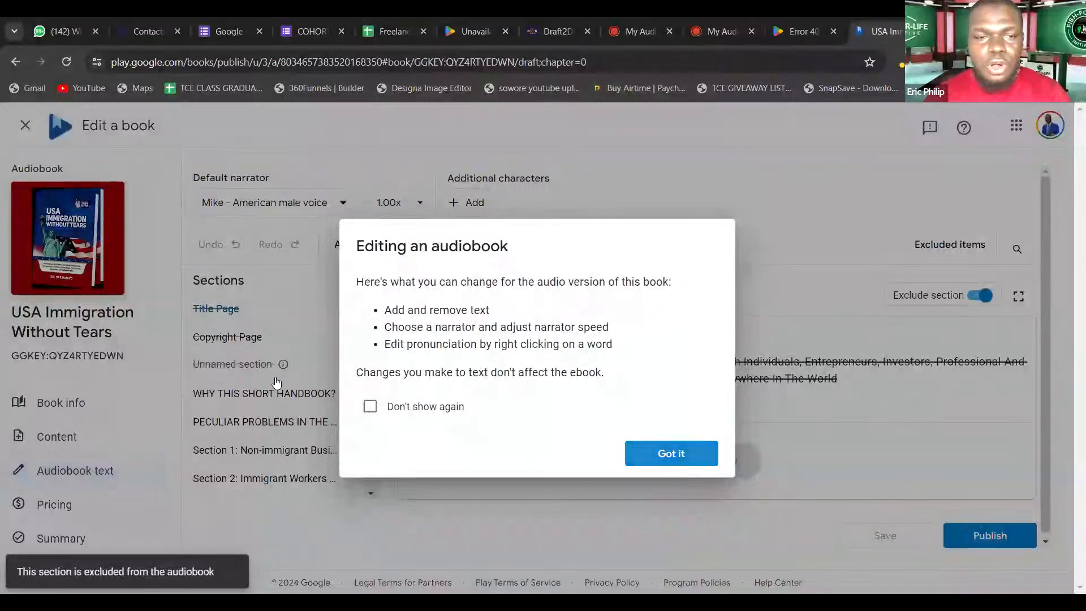
scroll(288, 385, down, 5)
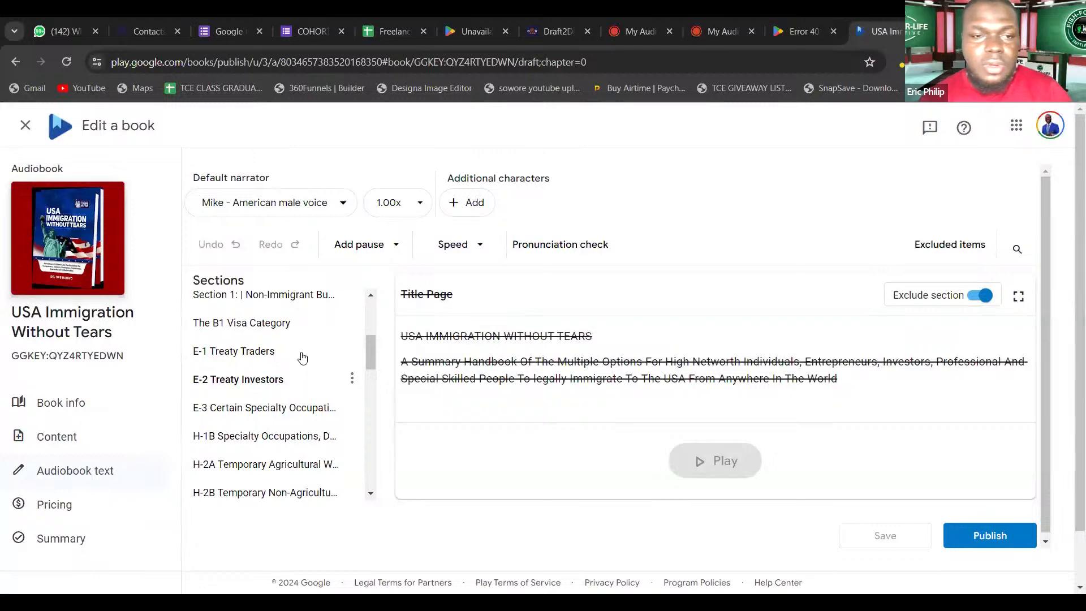
scroll(294, 362, down, 5)
scroll(292, 378, up, 3)
scroll(293, 378, up, 10)
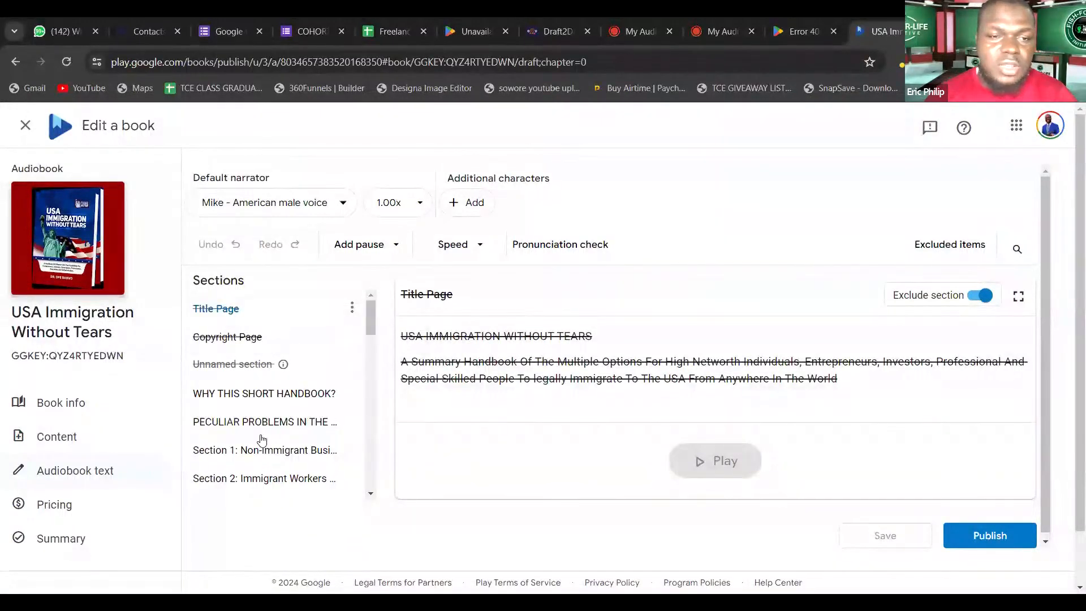
scroll(257, 433, down, 2)
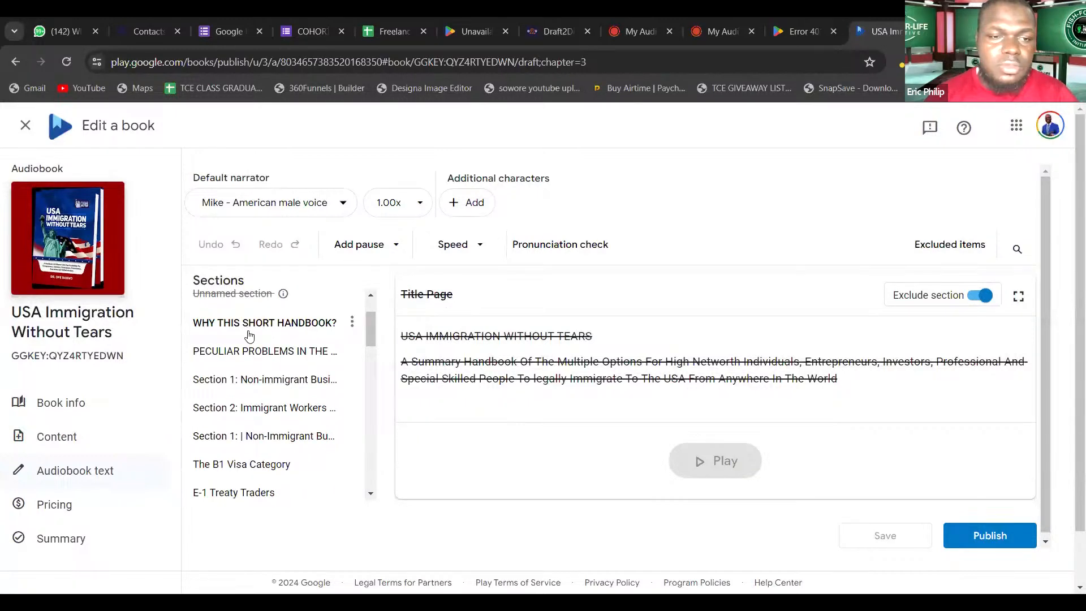
click(247, 380)
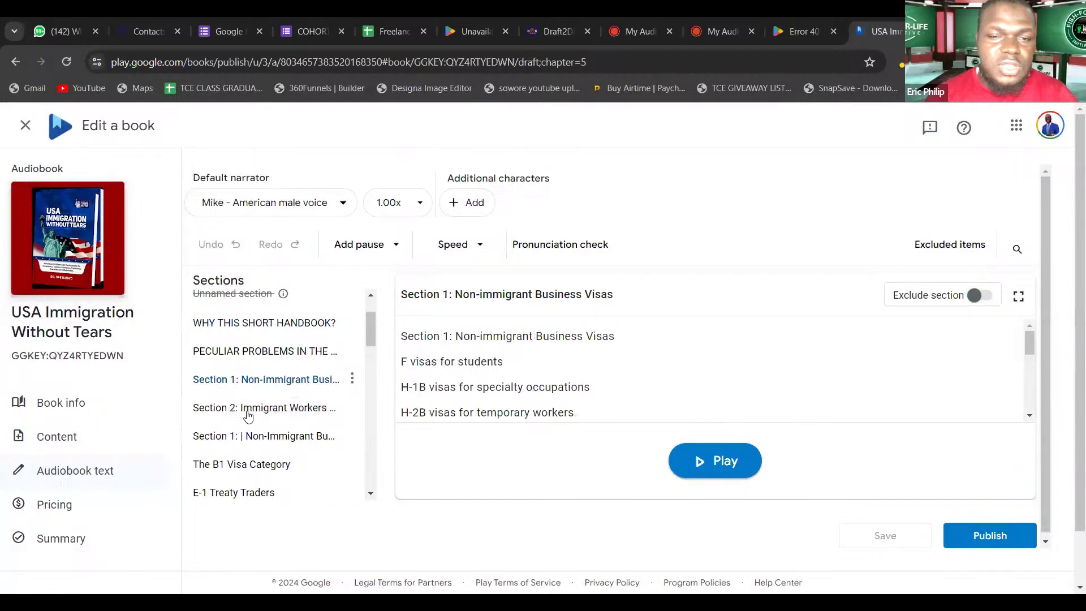
Read through the Section 1: Non-immigrant Business Visas text, and open the PECULIAR PROBLEMS section to play its narration.
scroll(452, 371, down, 5)
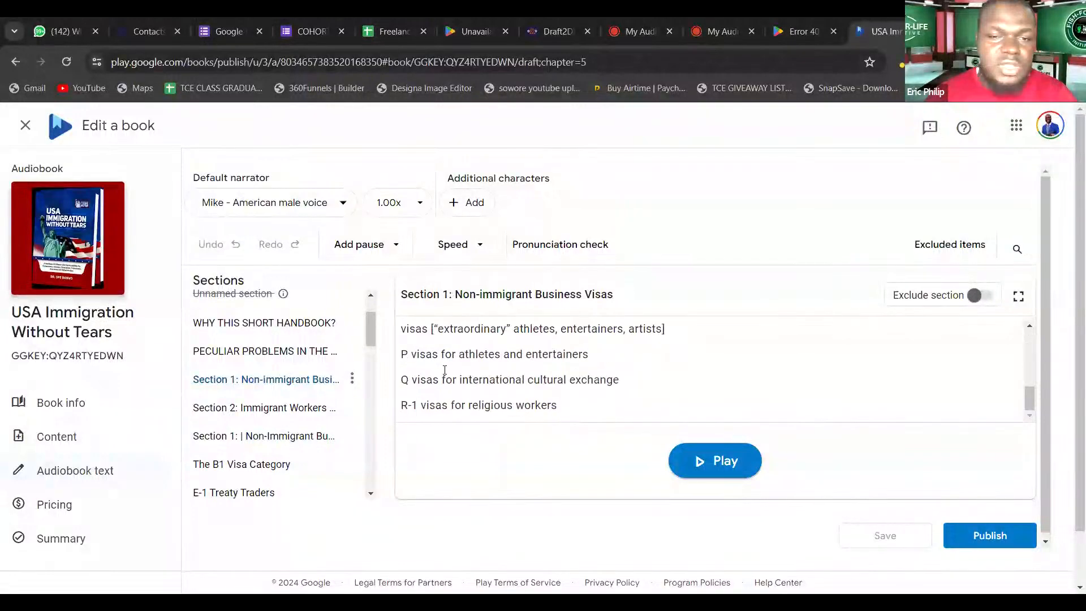
scroll(451, 371, up, 5)
scroll(496, 372, down, 3)
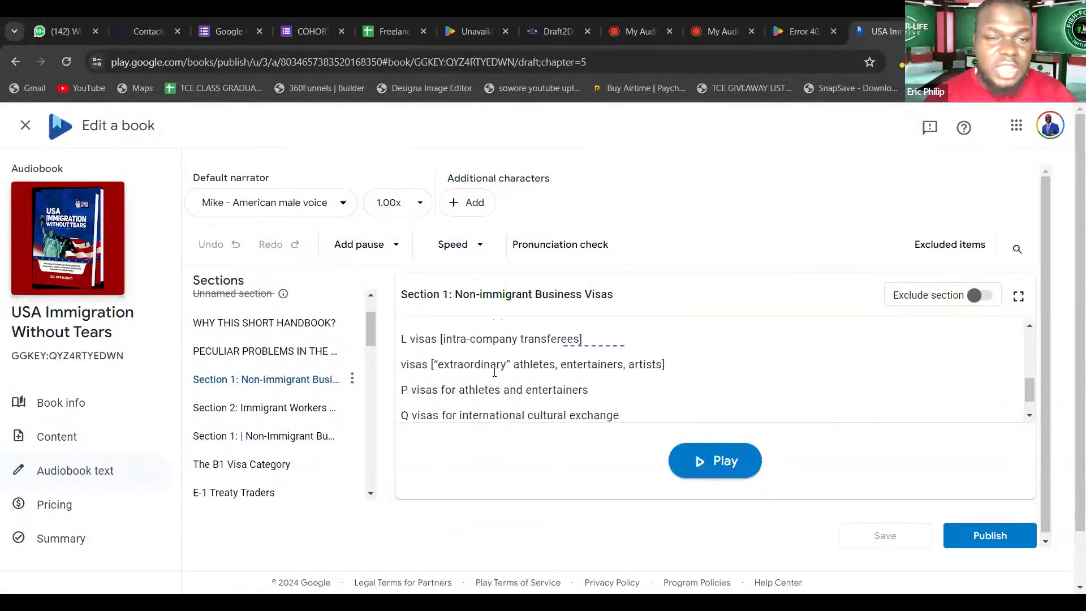
scroll(495, 373, down, 3)
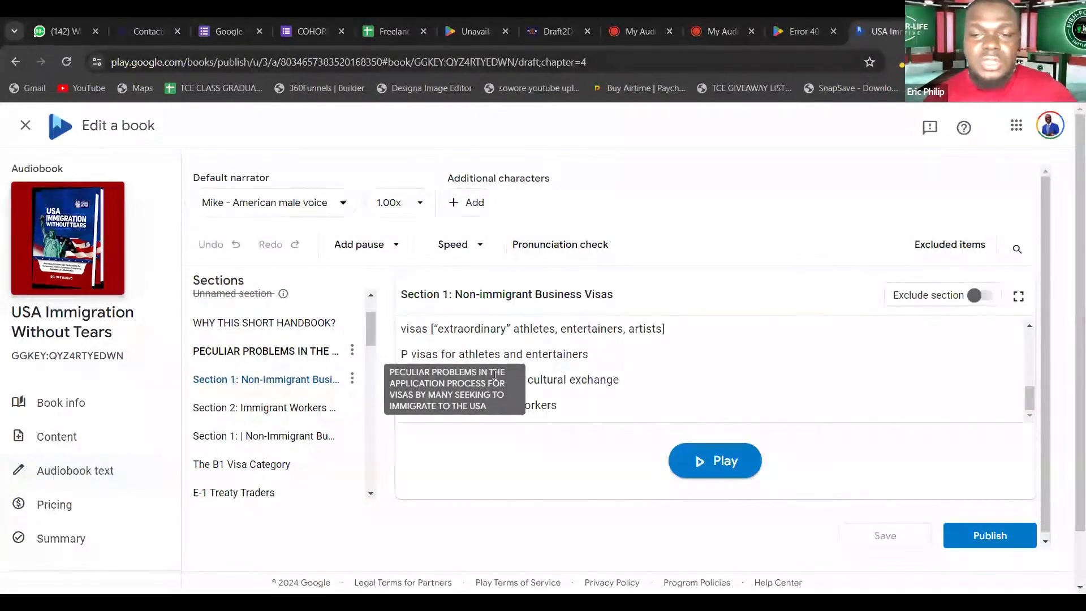
click(496, 373)
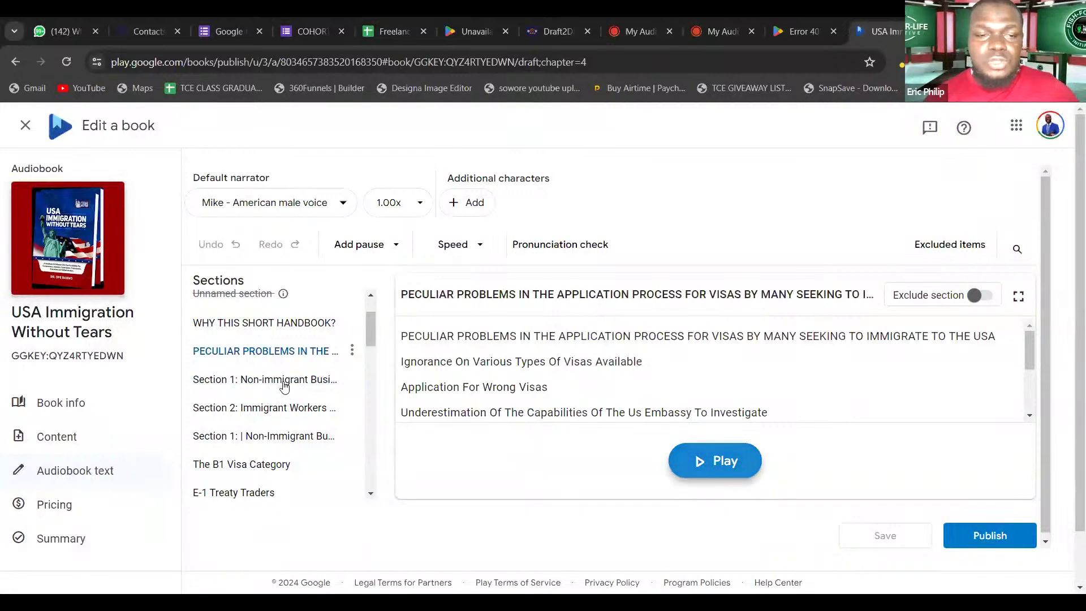
click(715, 461)
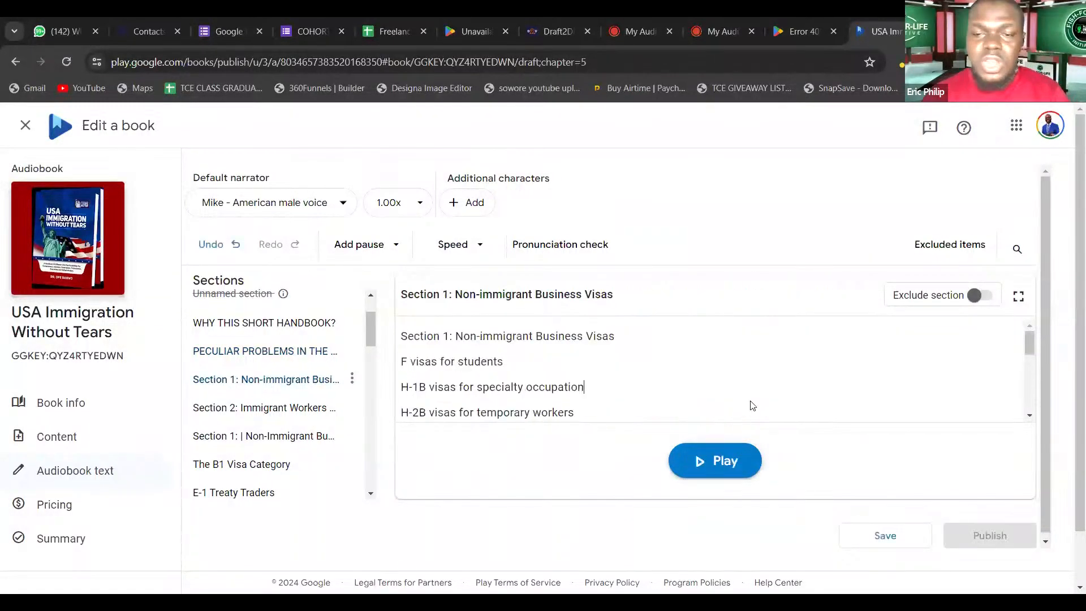
Shorten "occupations" to "occupation" in the H-1B line of Section 1 and save the audiobook text.
scroll(719, 459, down, 5)
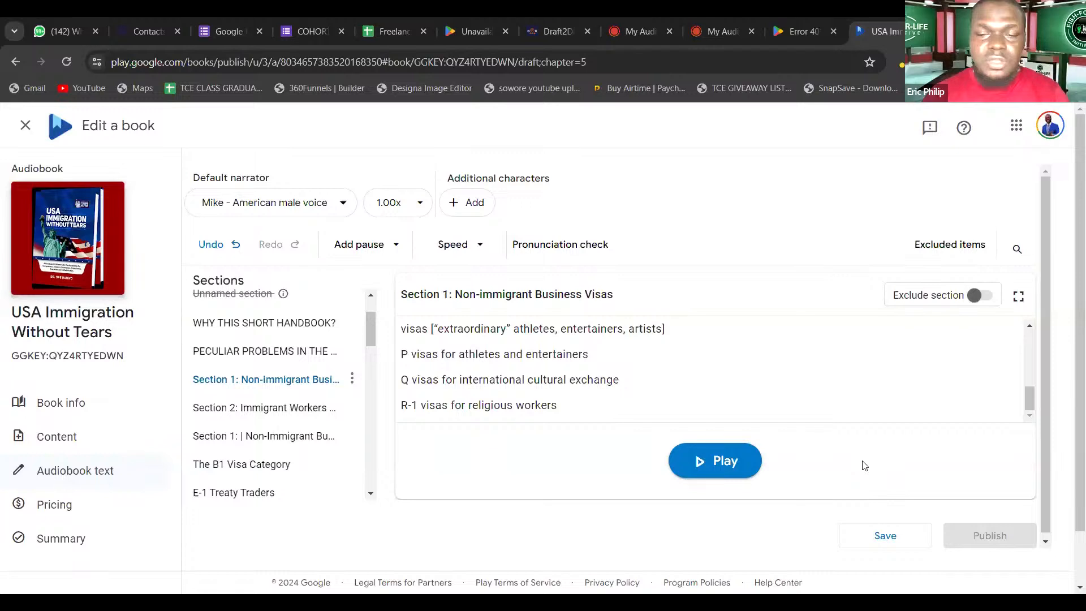
click(899, 536)
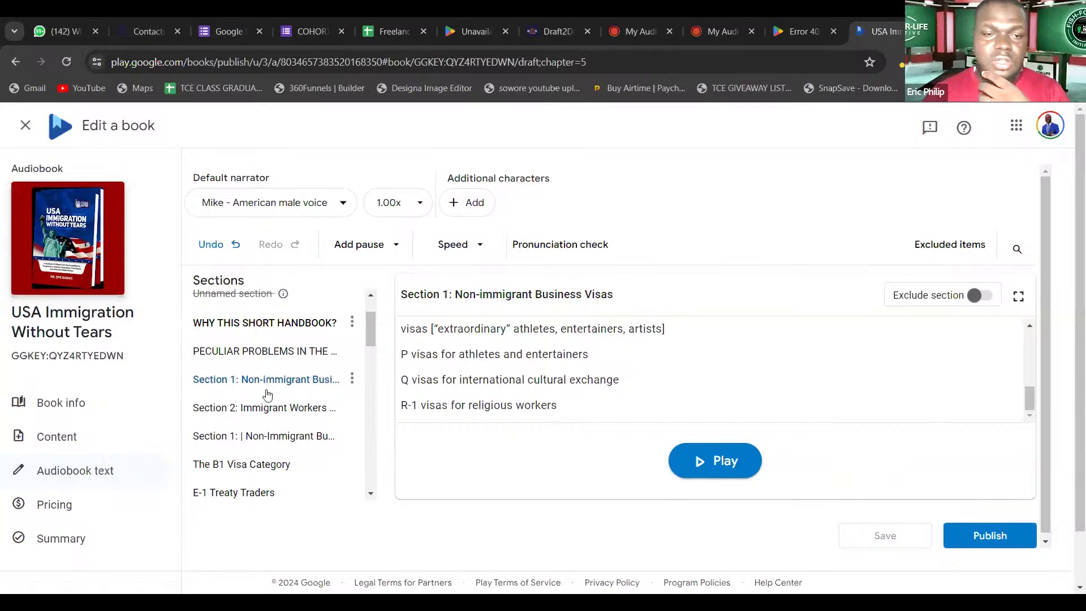
Browse further sections of the audiobook text, including The B1 Visa Category, E-1 Treaty Traders and PECULIAR PROBLEMS.
click(268, 464)
click(269, 493)
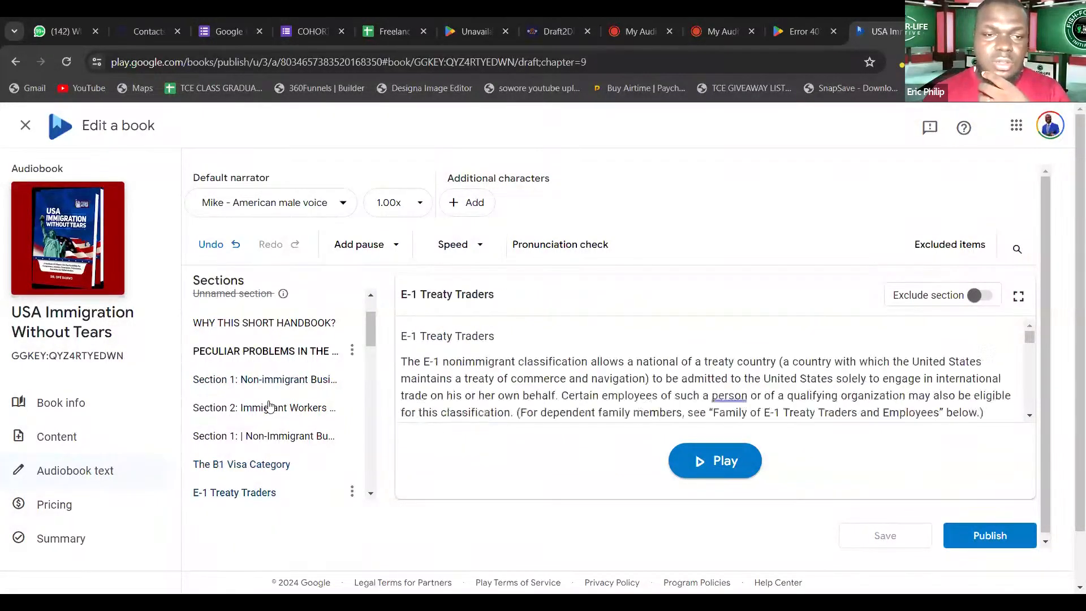
click(306, 365)
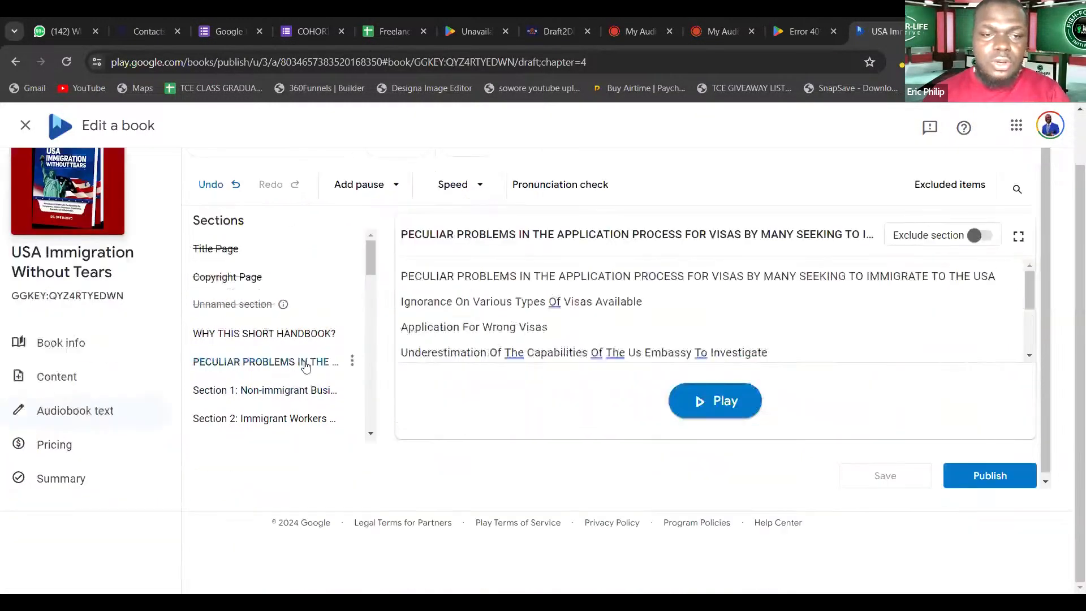
scroll(303, 362, down, 10)
click(256, 408)
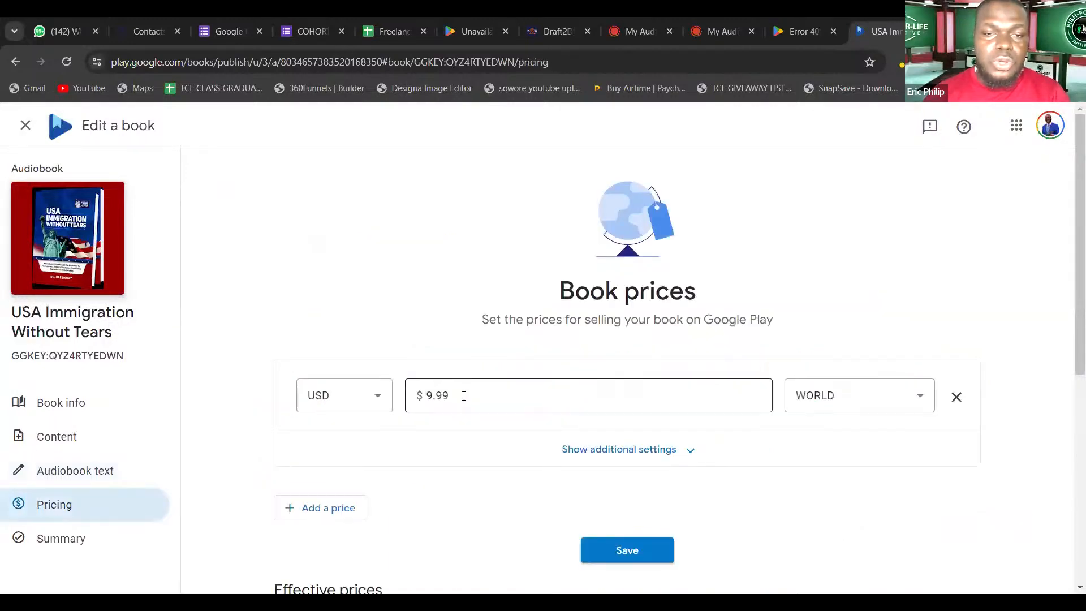
Review the audiobook's pricing page, covering the worldwide USD price and the effective prices.
scroll(451, 368, down, 3)
scroll(389, 418, up, 3)
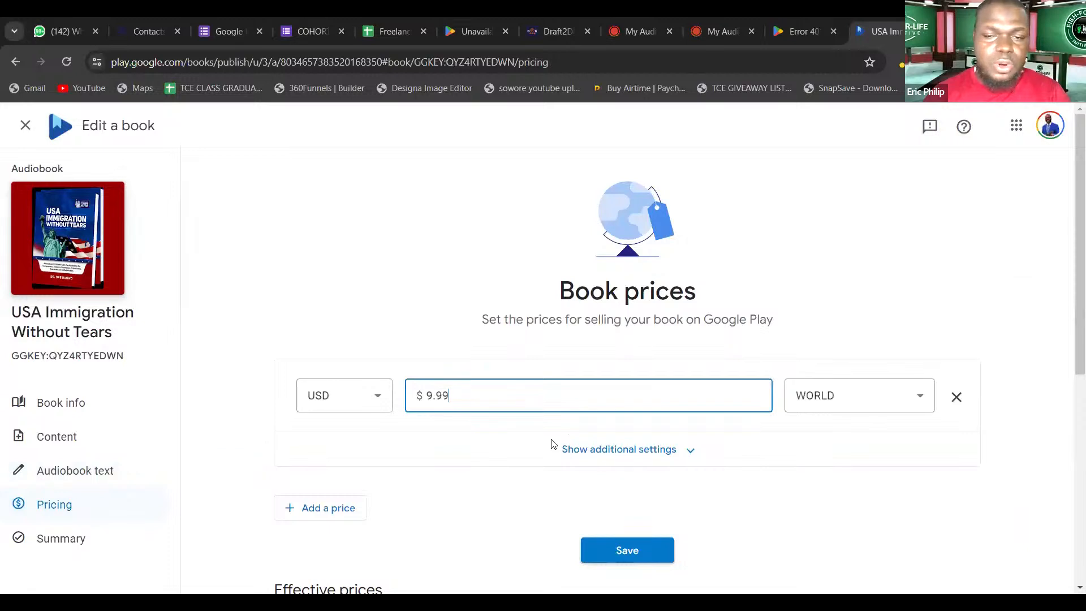
Open the audiobook's summary, review its status, details, content, cover and price, and return to the book catalog.
click(61, 538)
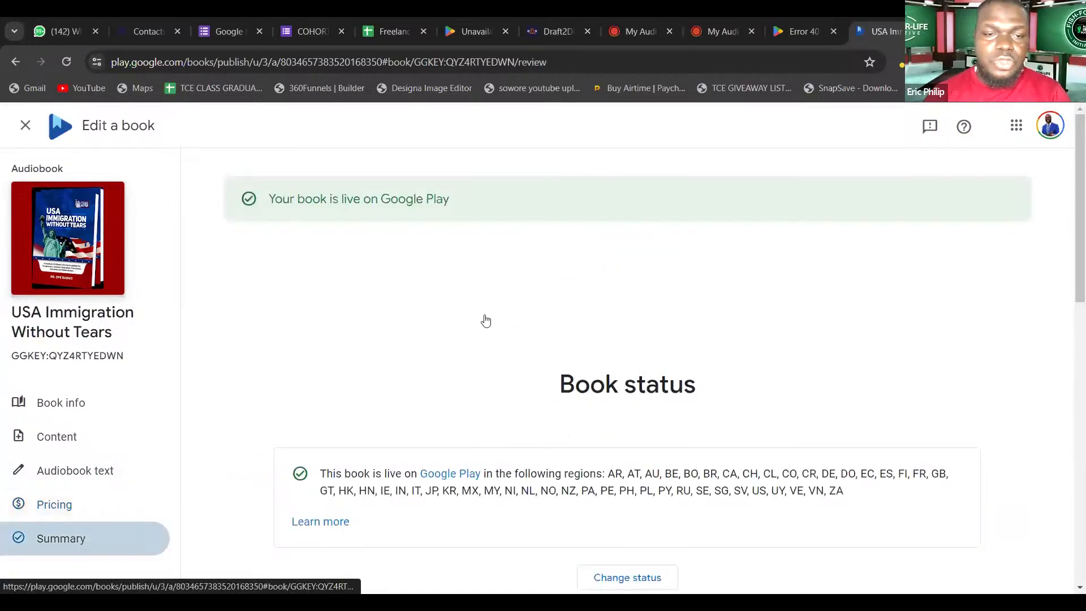
scroll(480, 320, down, 5)
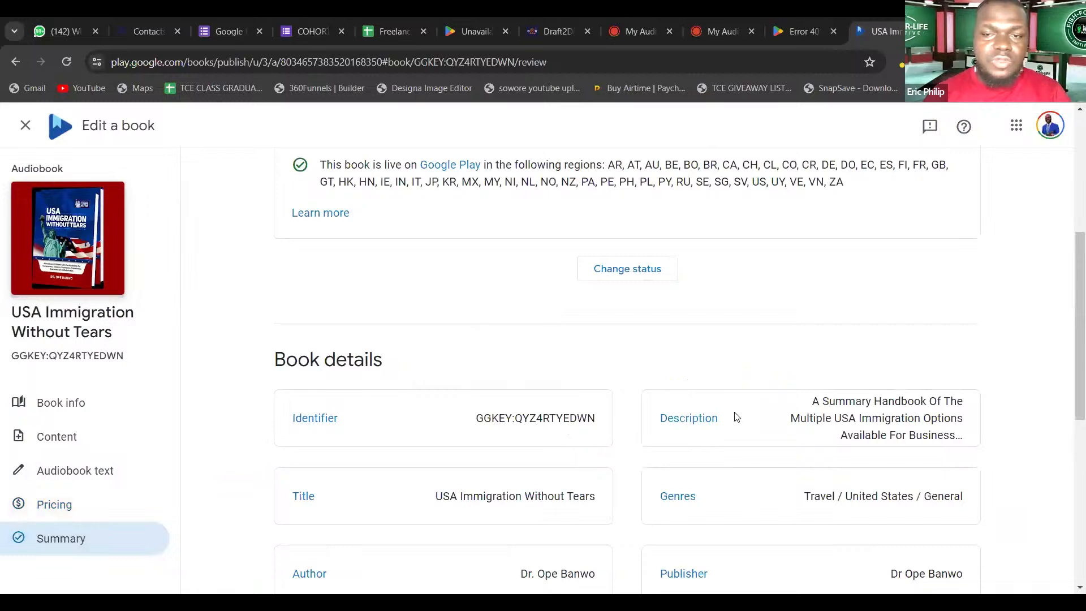
scroll(474, 323, down, 7)
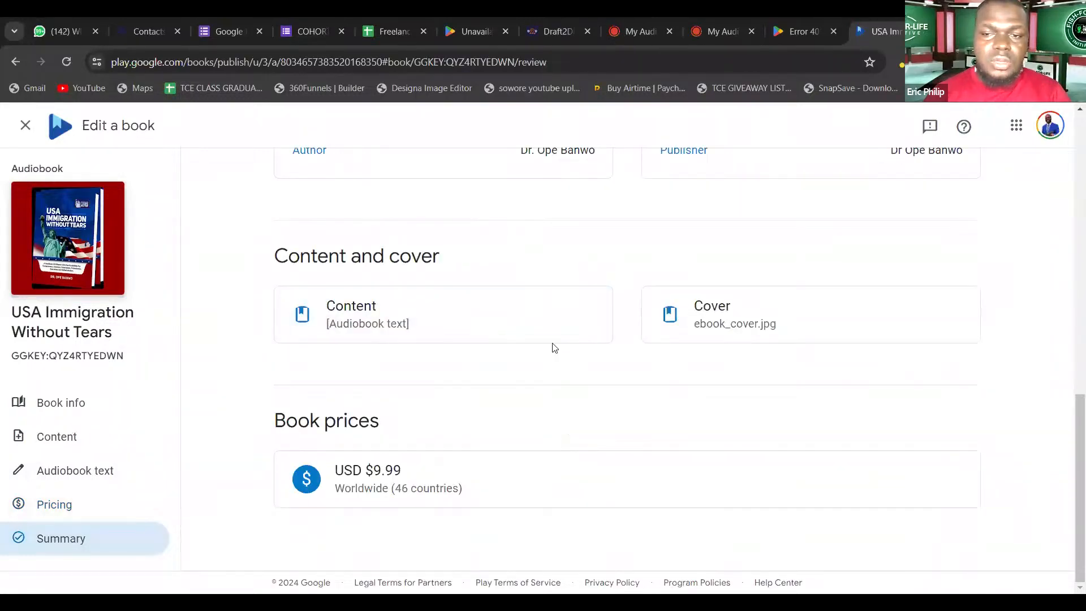
scroll(572, 298, up, 6)
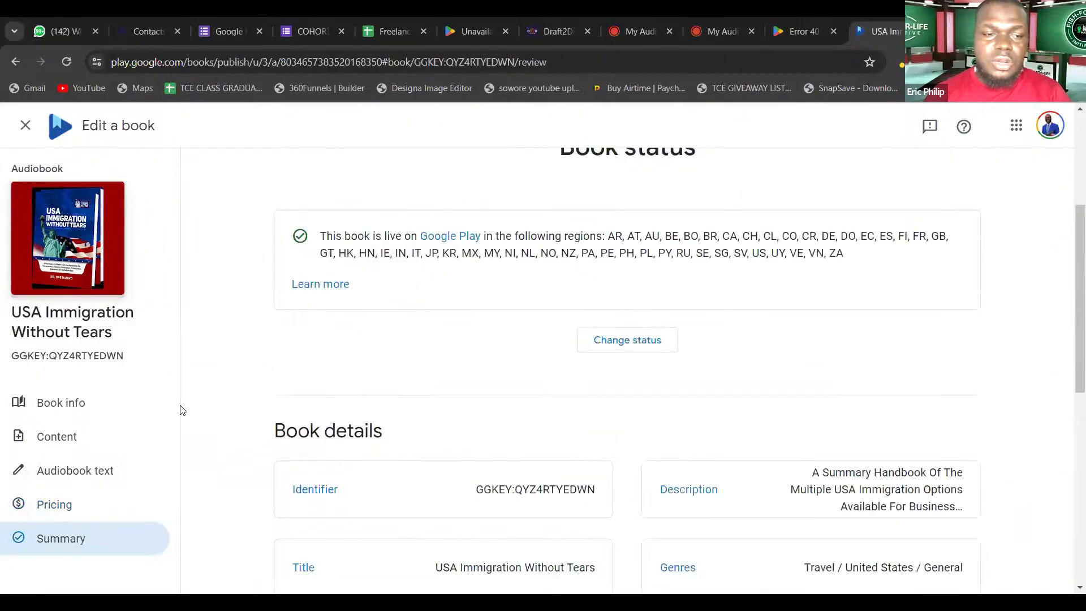
scroll(453, 357, down, 2)
scroll(656, 376, down, 3)
scroll(704, 511, down, 2)
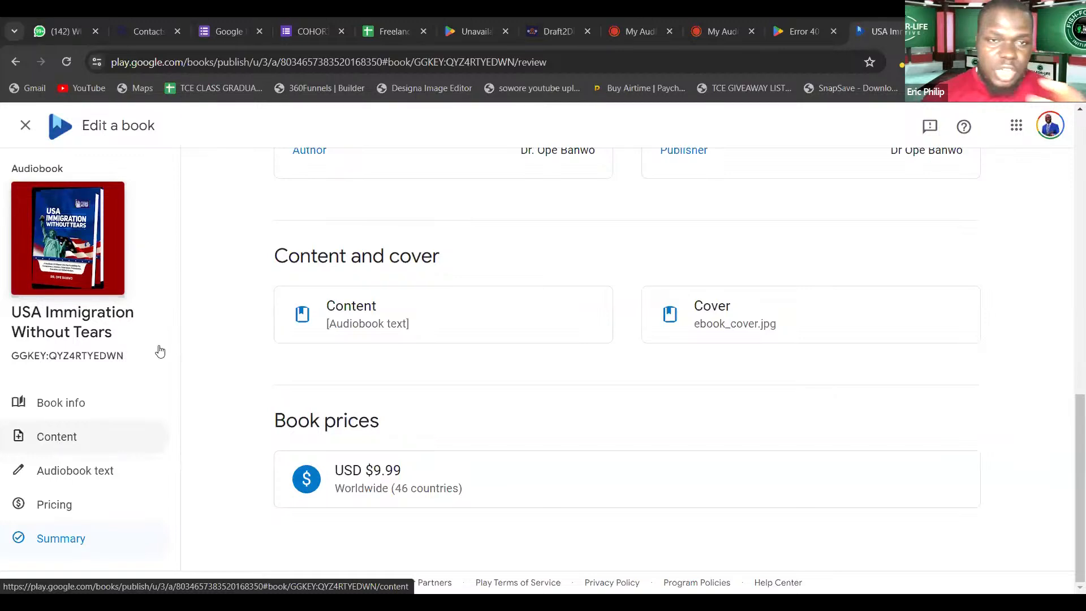
click(26, 126)
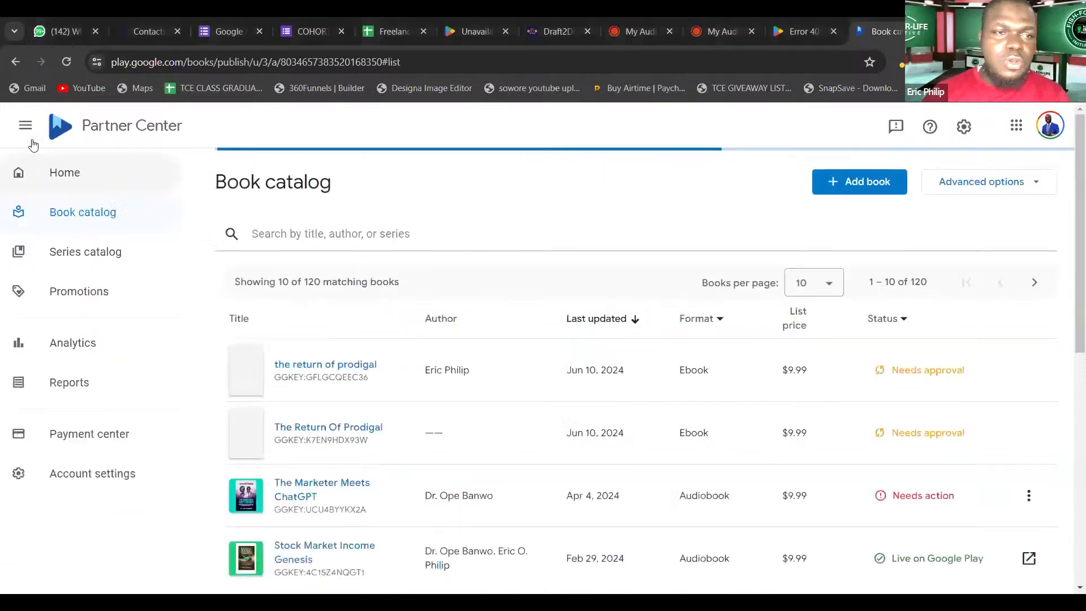